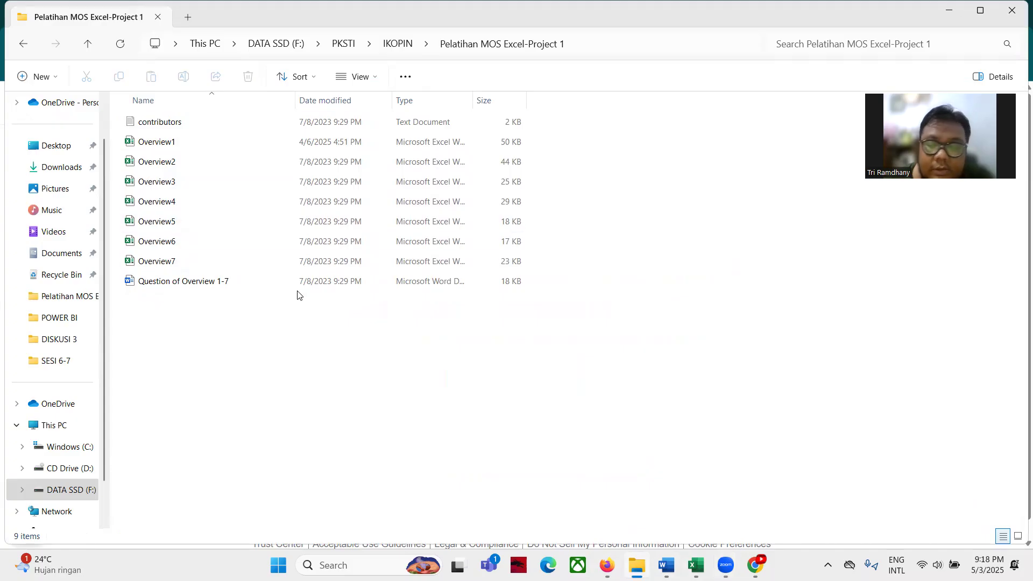
Open the Question of Overview 1-7 instructions in Word and bring the Overview1 workbook forward
left_click(666, 565)
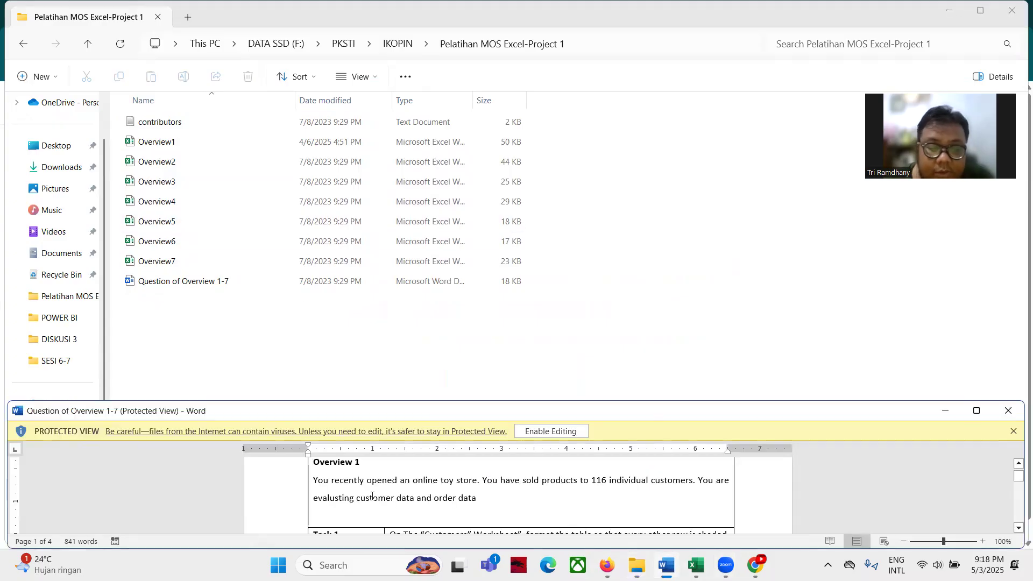
left_click(696, 565)
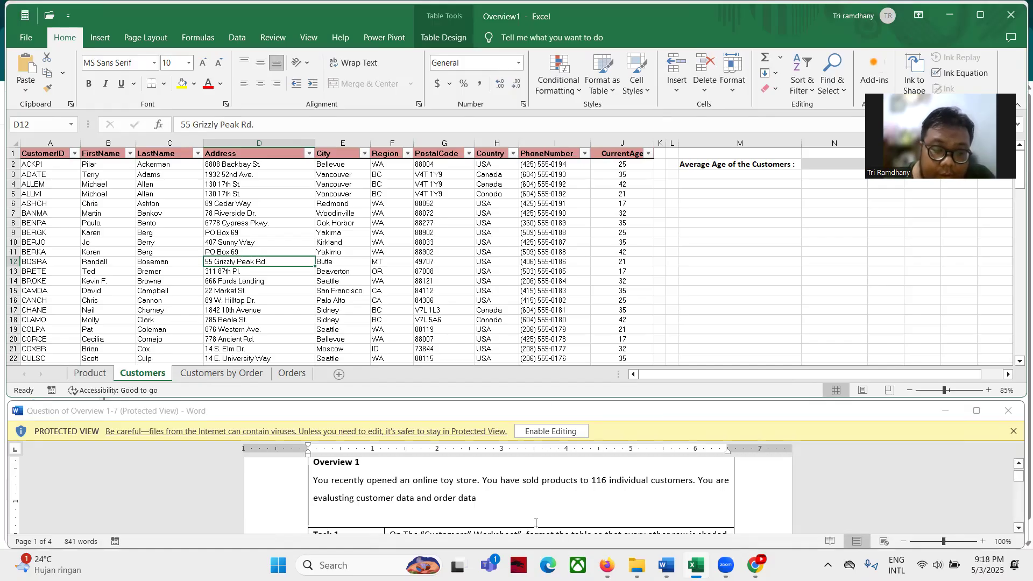
Read Task 1 in the instructions and bring up the Customers table's Table Design options
scroll(536, 520, "down", 1)
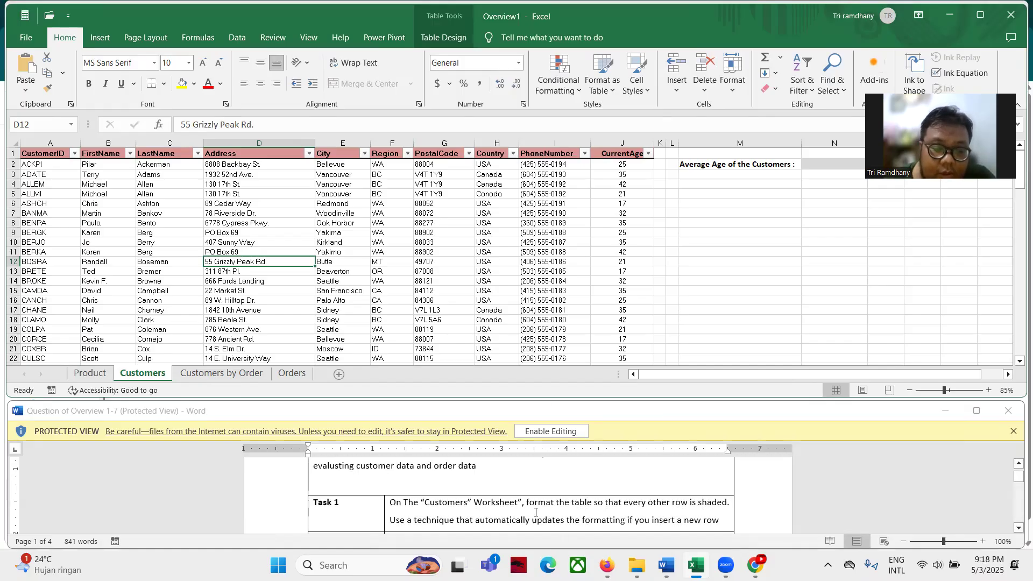
scroll(535, 512, "up", 1)
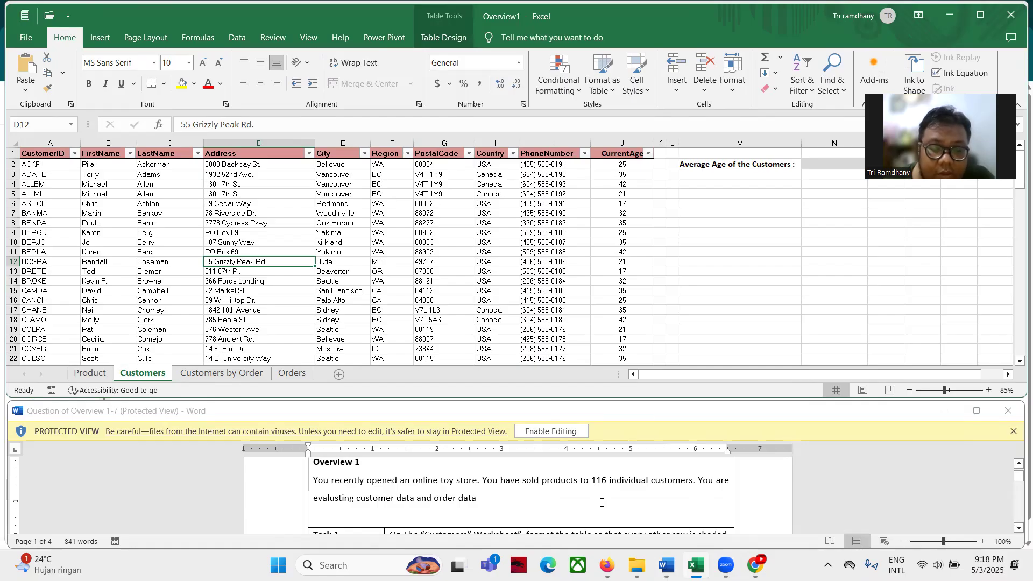
scroll(601, 502, "down", 3)
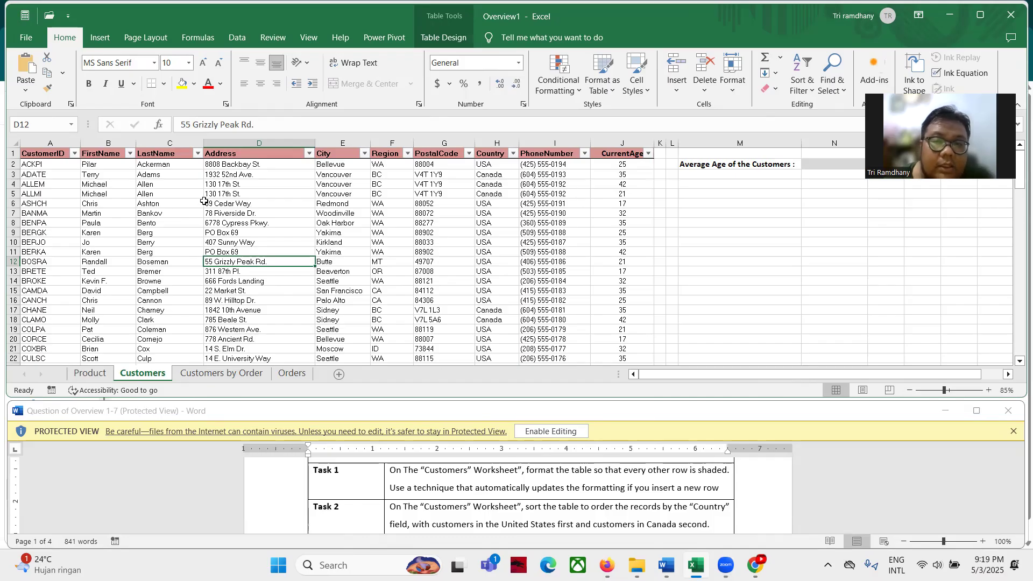
left_click(434, 37)
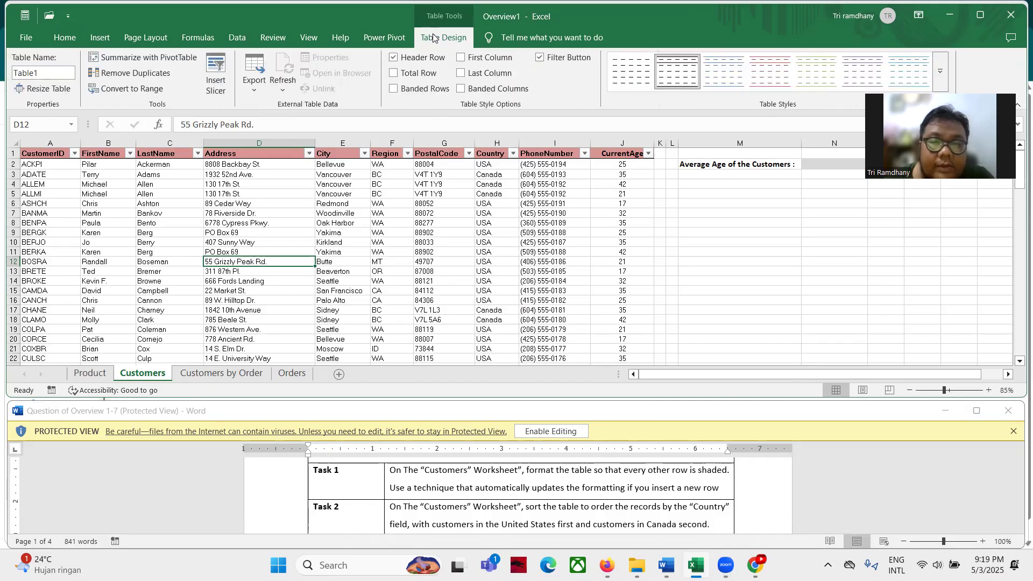
Turn on Banded Rows for the Customers table and read Task 2's sort instructions
left_click(412, 89)
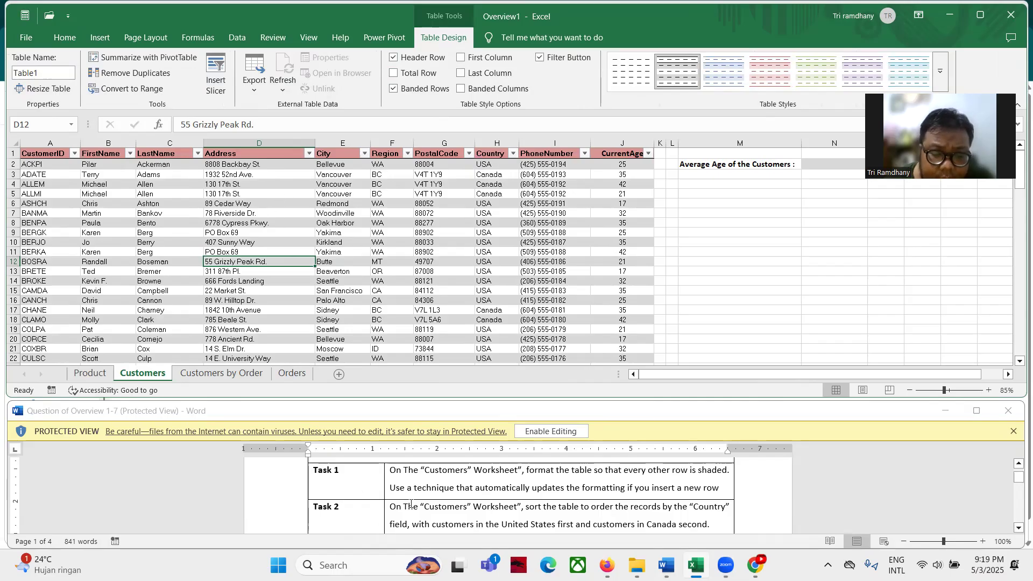
scroll(411, 503, "down", 1)
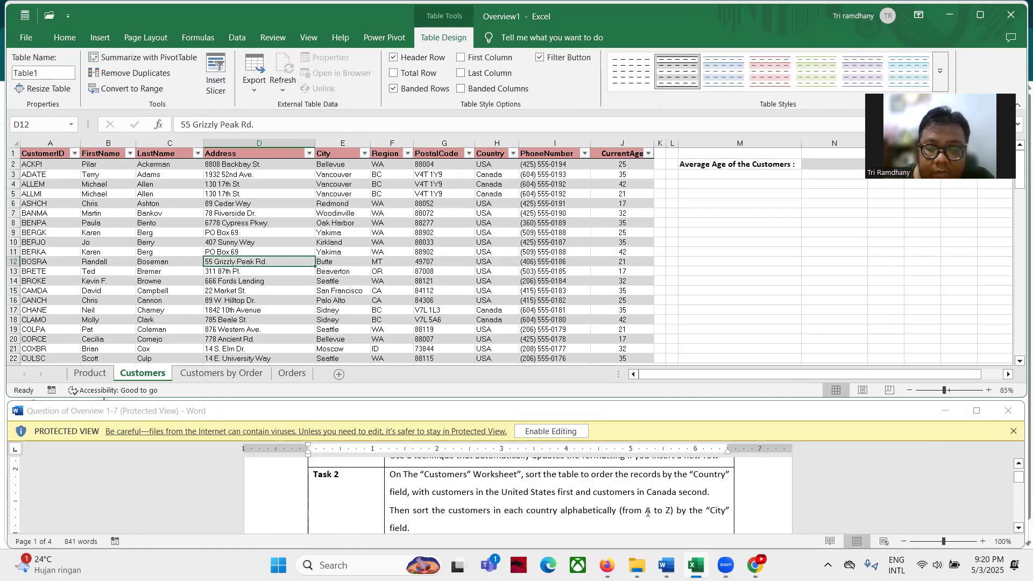
scroll(555, 505, "down", 1)
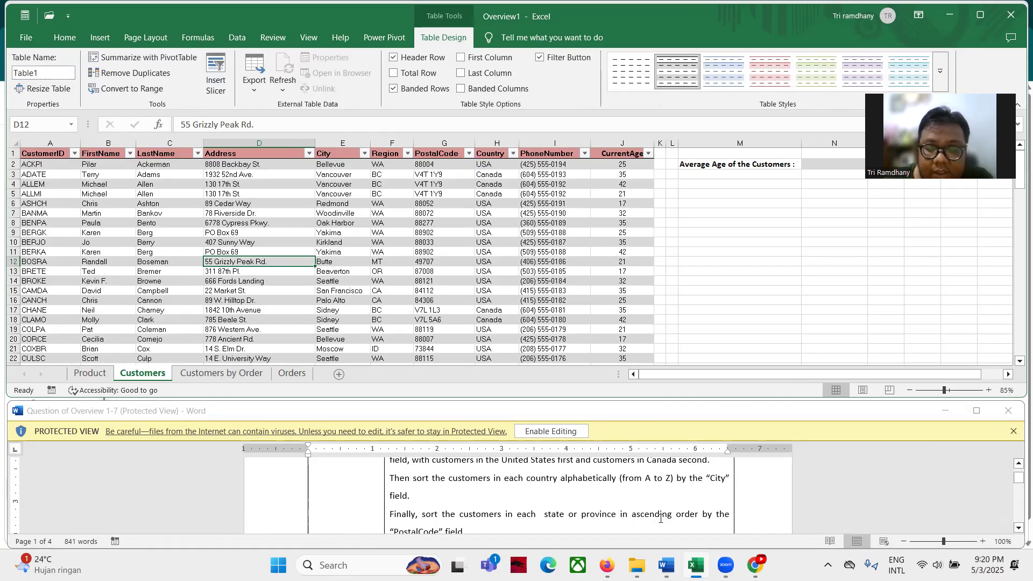
scroll(436, 500, "down", 1)
scroll(457, 495, "up", 1)
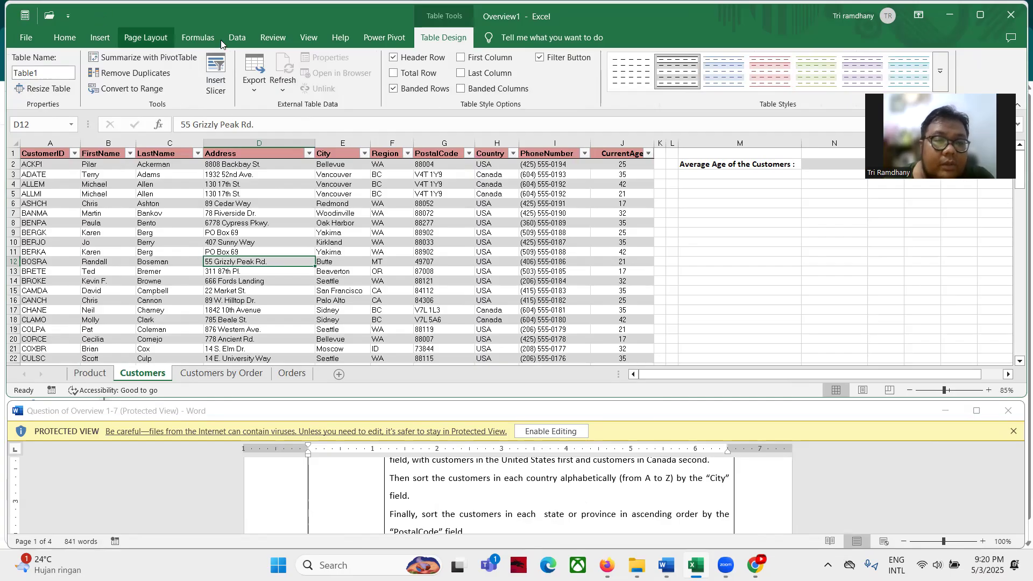
left_click(236, 38)
Start a sort of the Customers table by the Country column
left_click(406, 81)
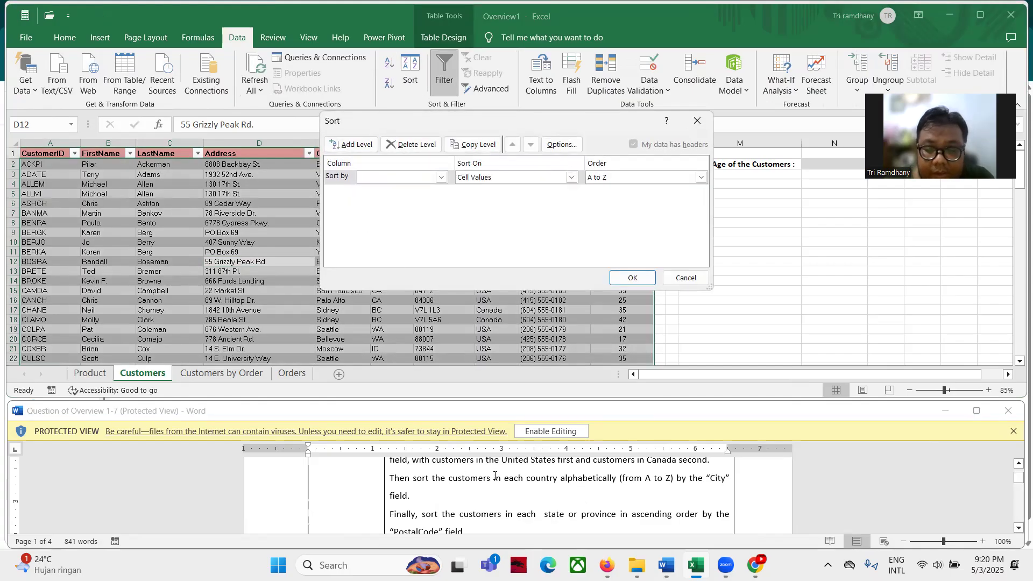
scroll(545, 513, "up", 1)
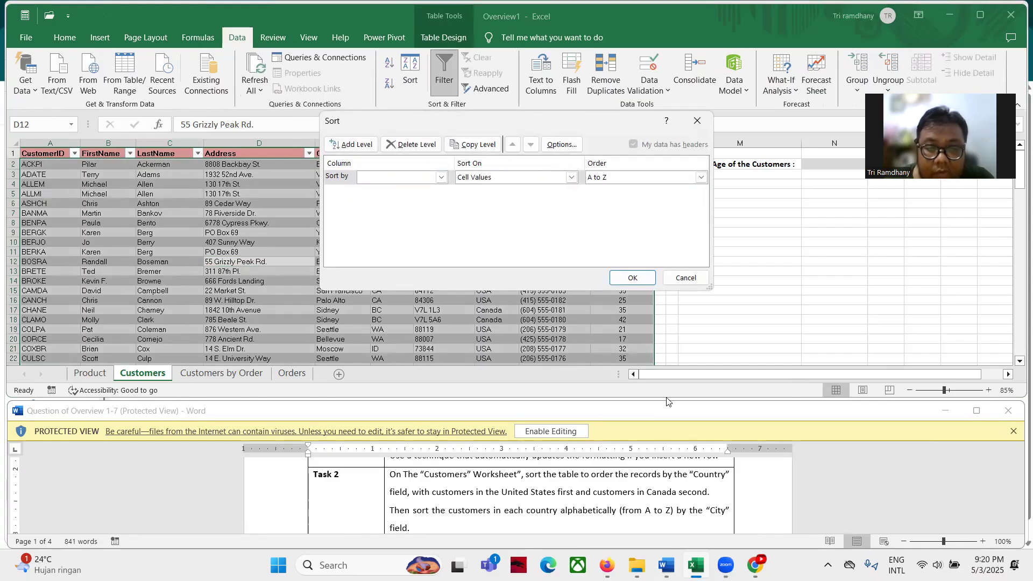
left_click(441, 178)
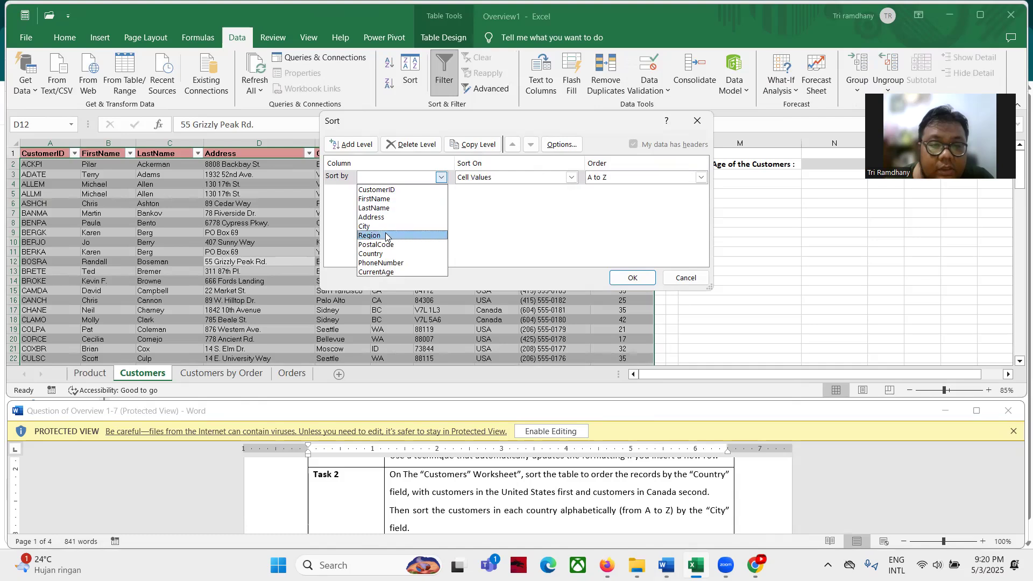
left_click(382, 257)
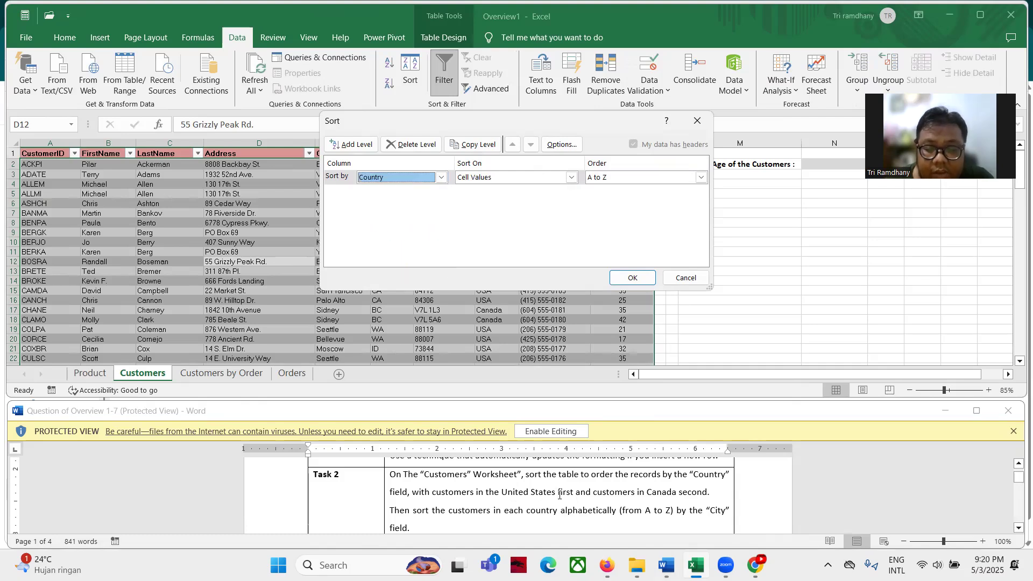
Order Country by a new custom list: United States, then Canada
left_click(648, 179)
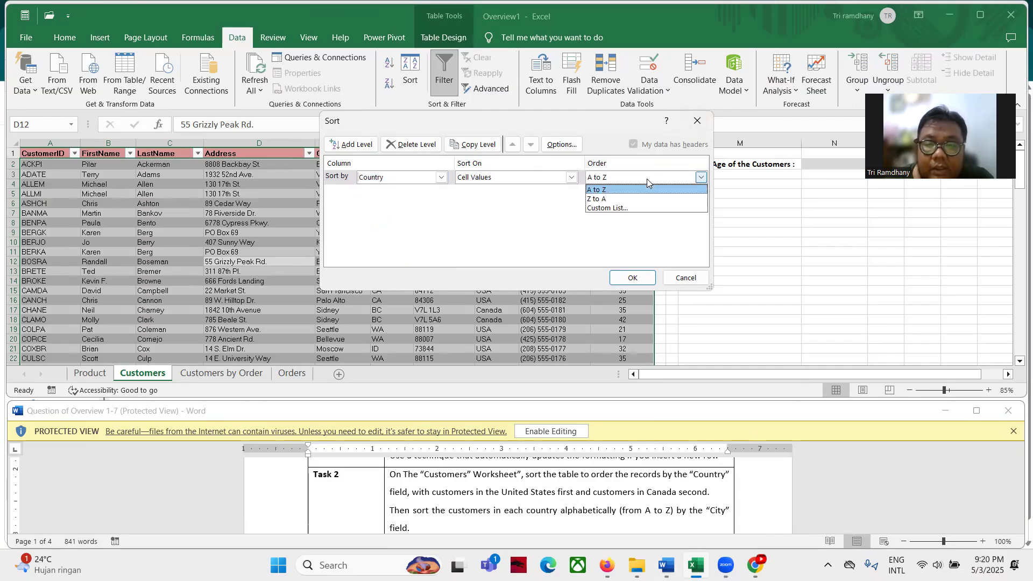
left_click(634, 207)
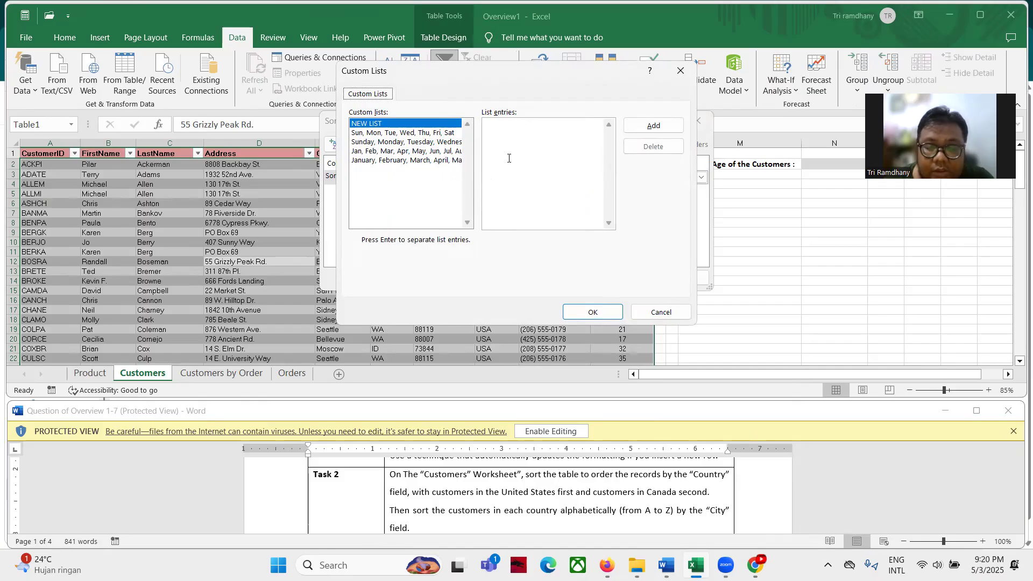
left_click(522, 137)
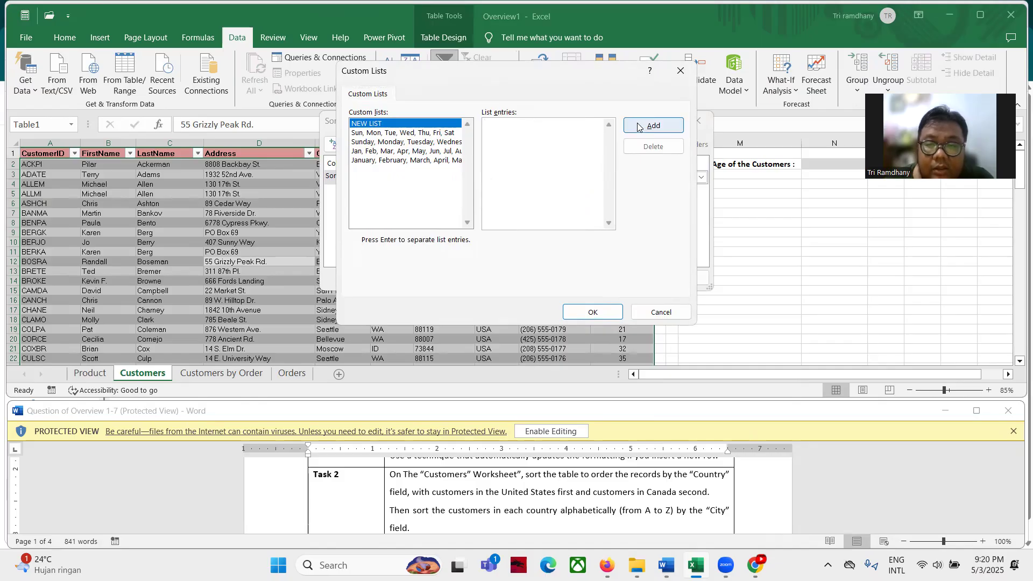
type("United States")
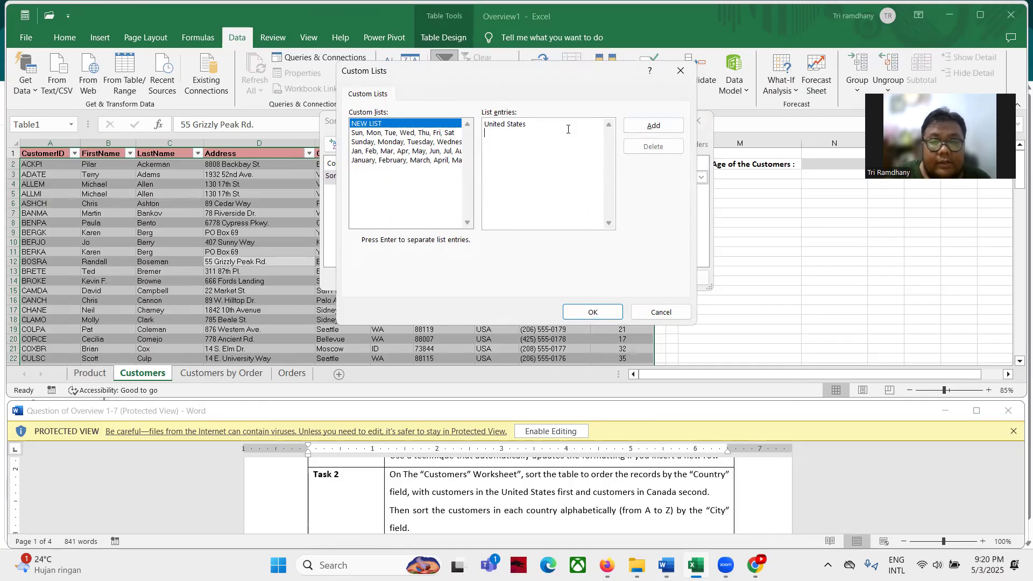
key("Return")
type("Canada")
left_click(653, 126)
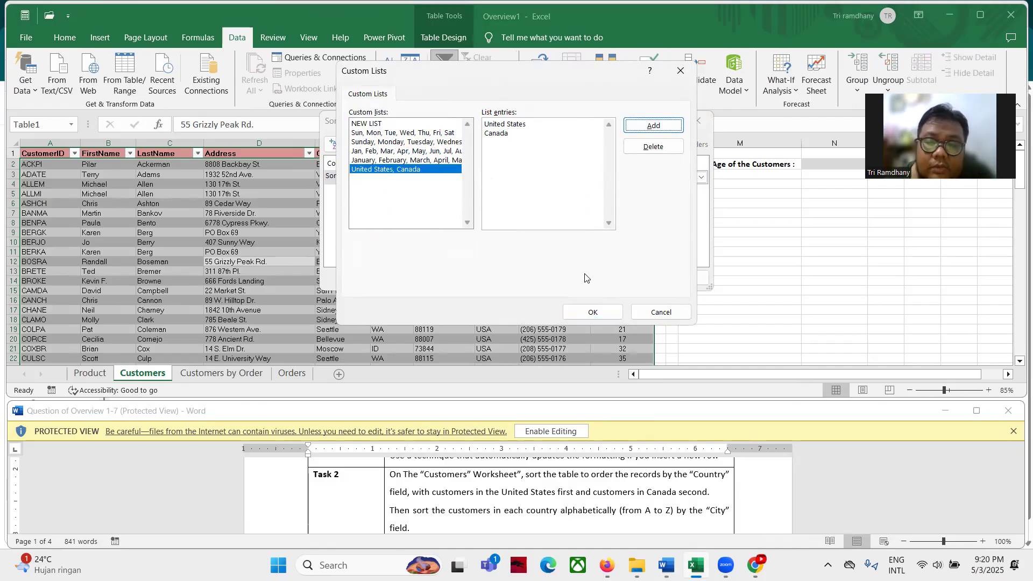
left_click(592, 312)
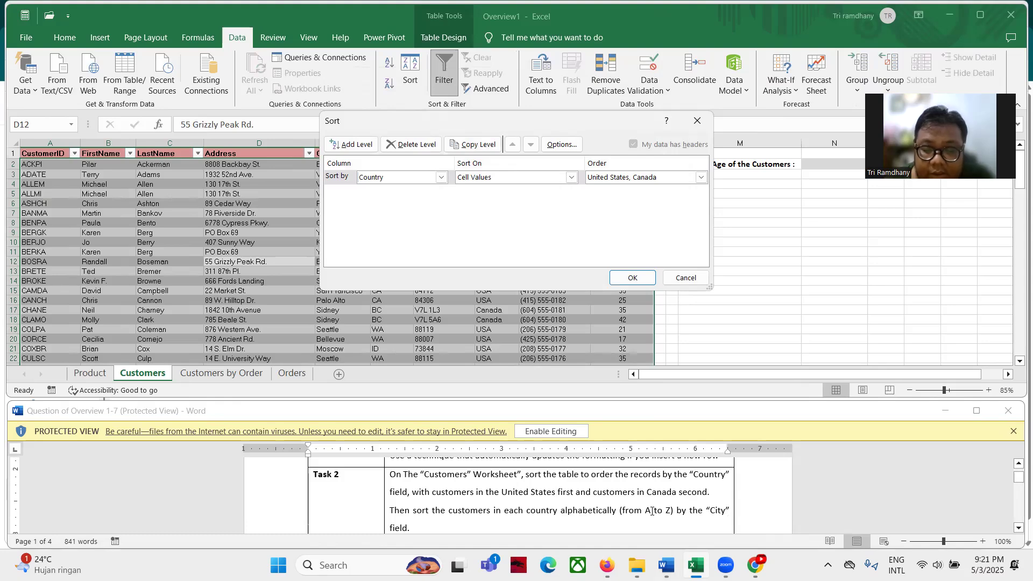
left_click(347, 145)
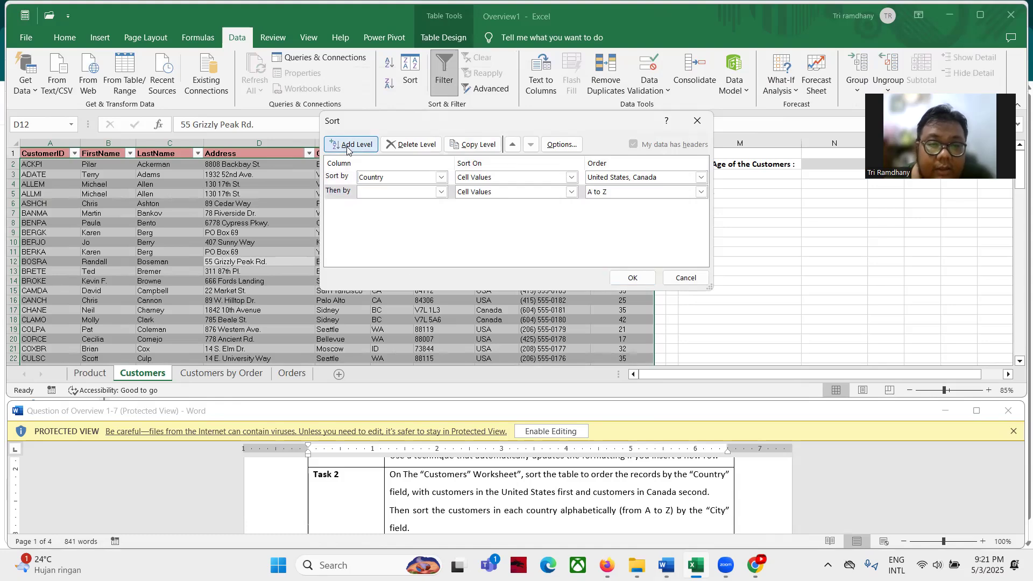
Add City and PostalCode sort levels after Country, run the sort and accept the warning
left_click(439, 193)
left_click(389, 240)
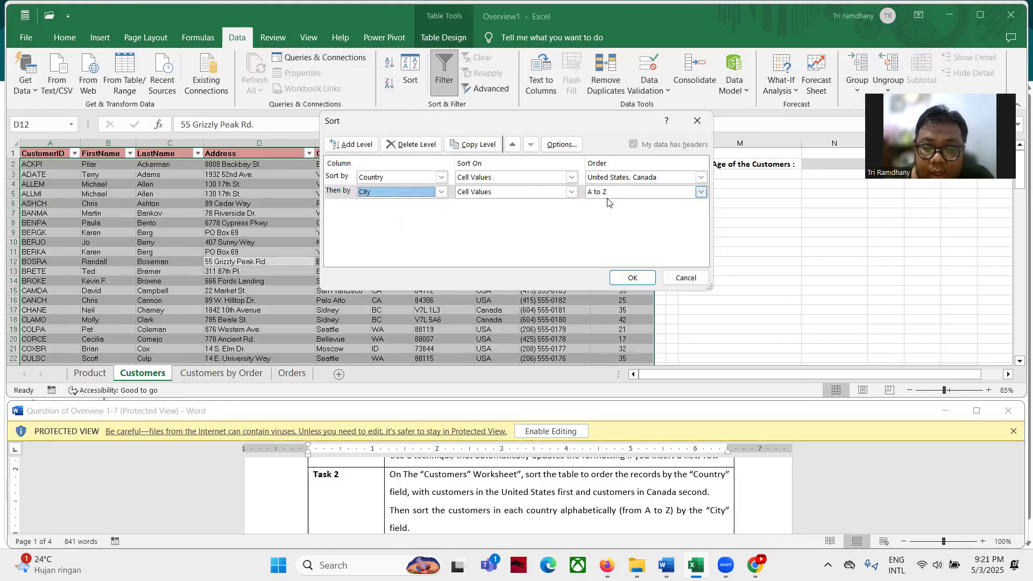
scroll(483, 500, "down", 1)
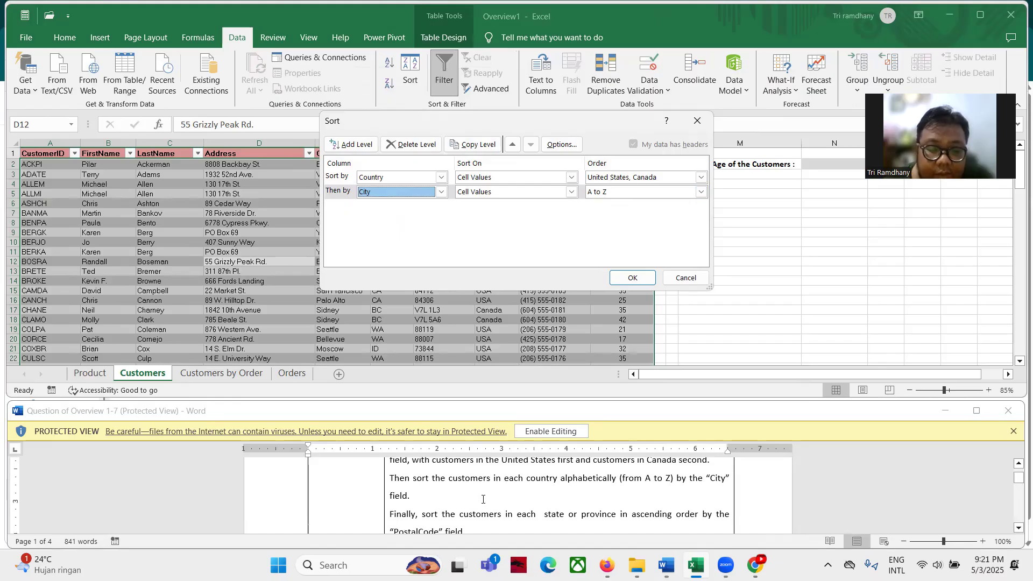
scroll(483, 500, "down", 1)
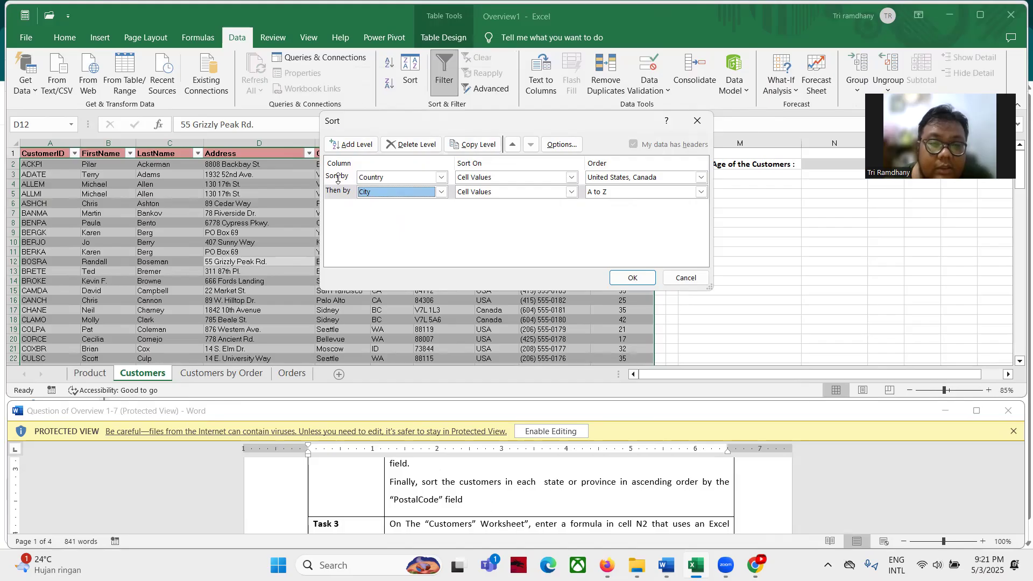
left_click(364, 140)
left_click(428, 207)
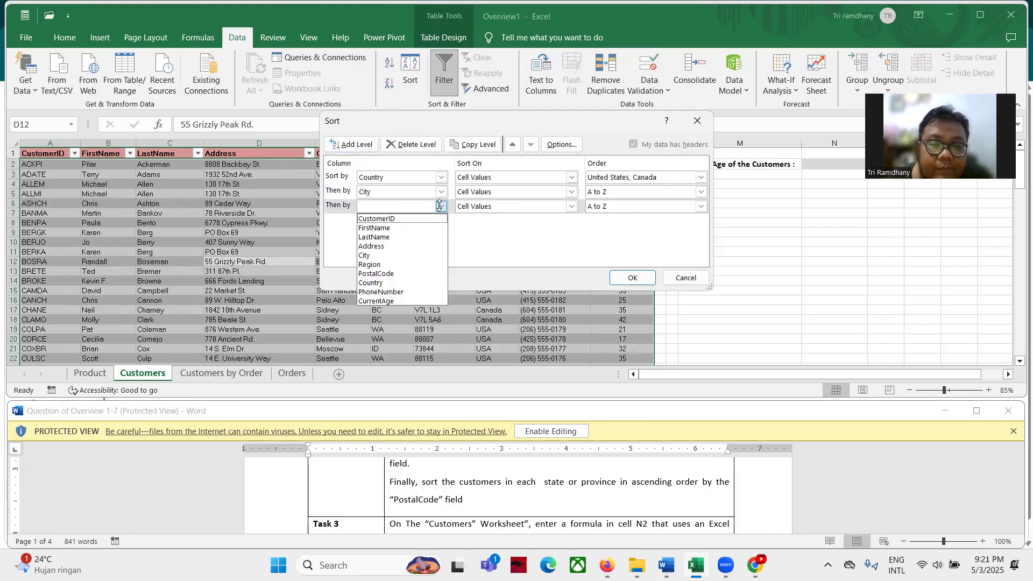
left_click(389, 274)
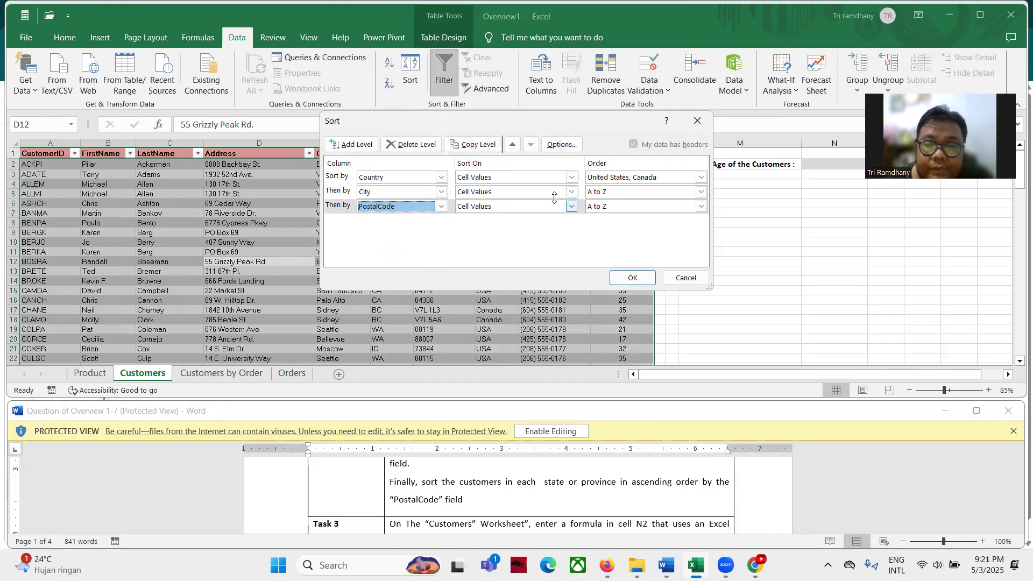
left_click(633, 277)
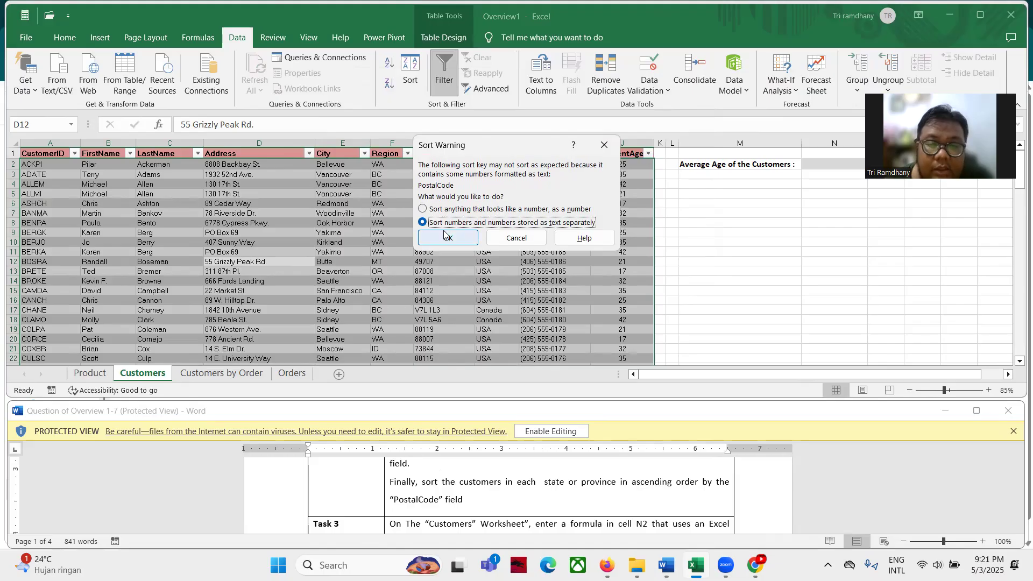
left_click(464, 243)
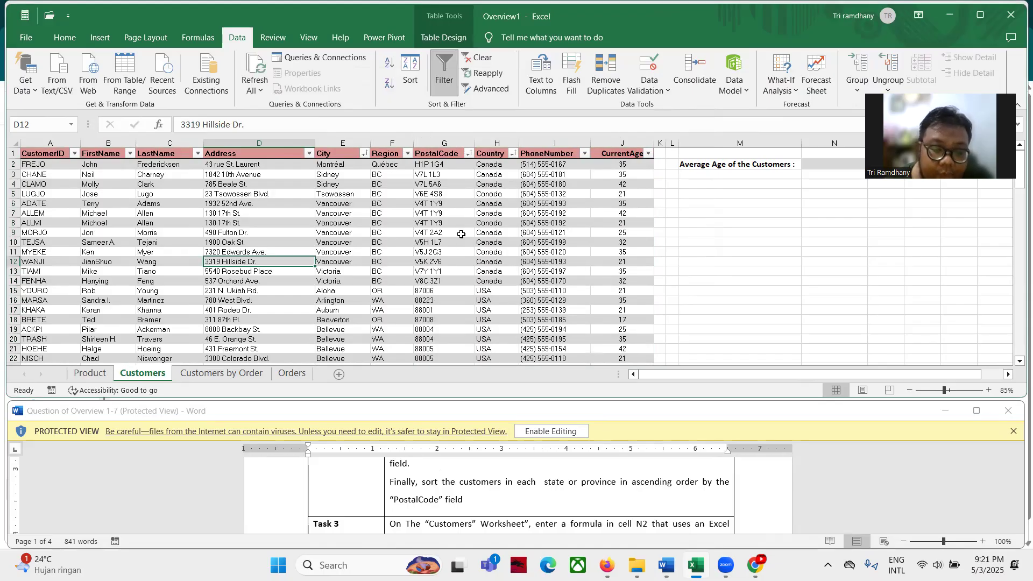
Go to cell N2 on the Customers sheet and start editing its formula
scroll(391, 508, "down", 1)
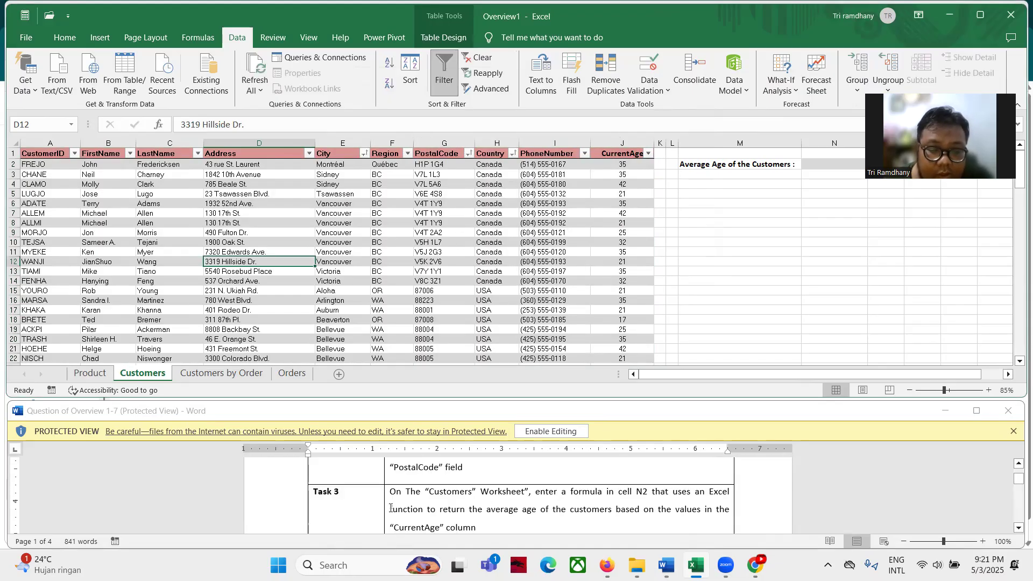
scroll(390, 507, "down", 1)
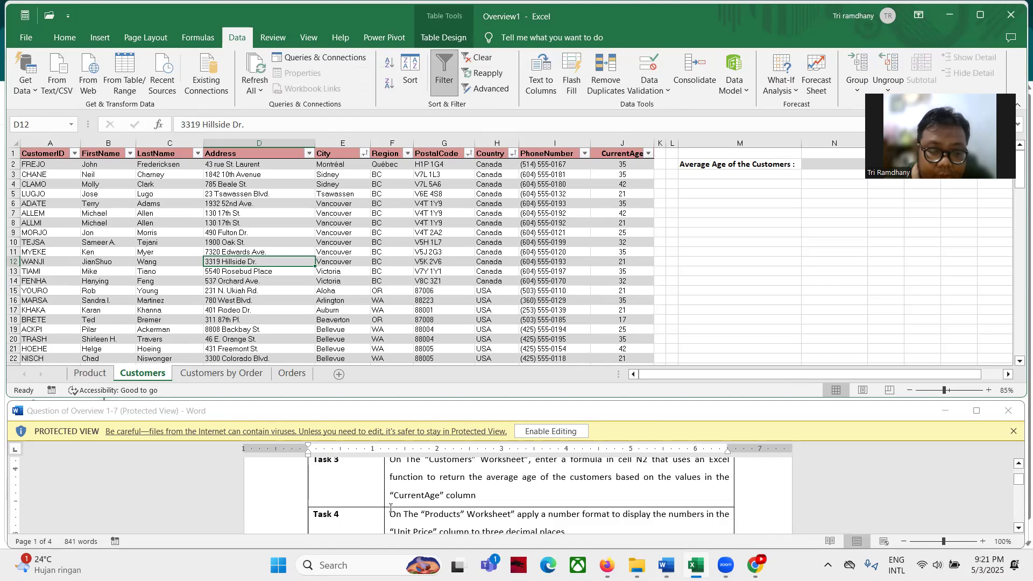
scroll(390, 508, "up", 1)
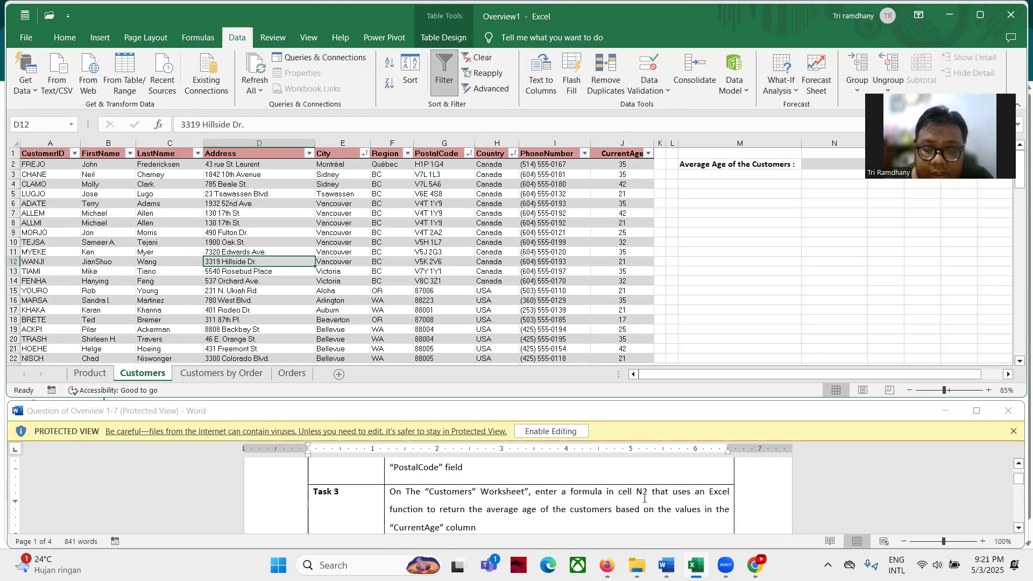
left_click(33, 128)
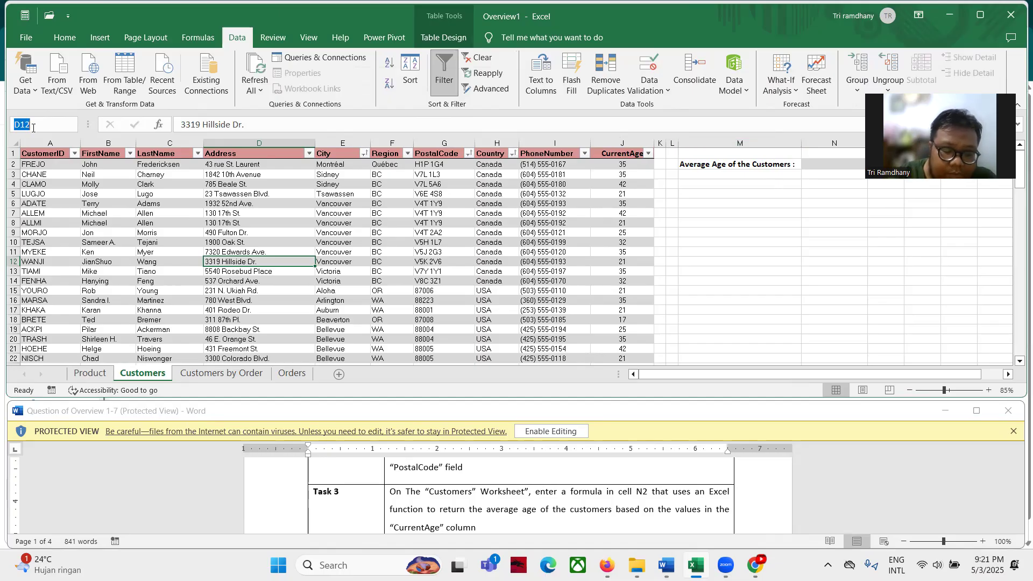
type("n2")
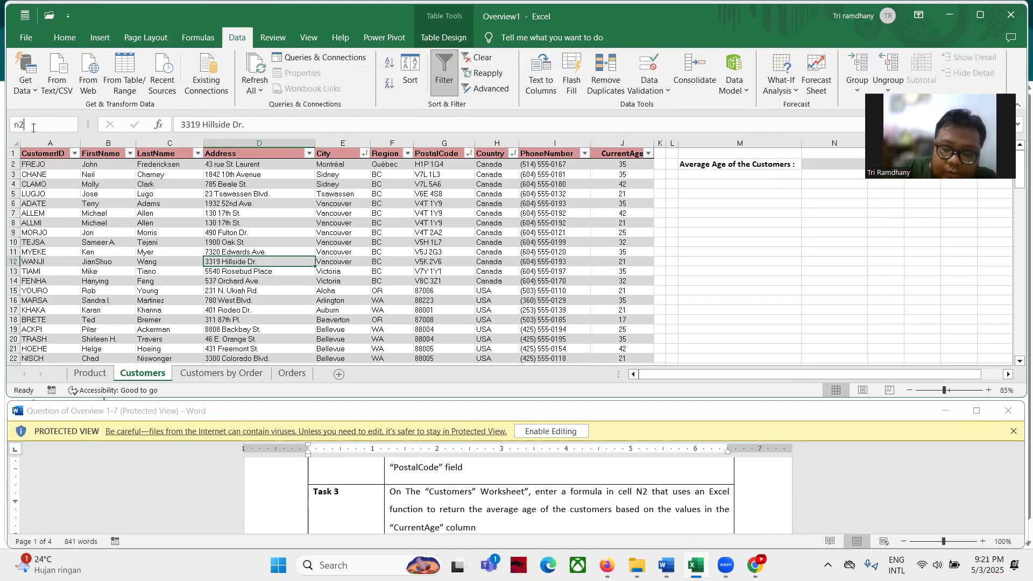
key("Return")
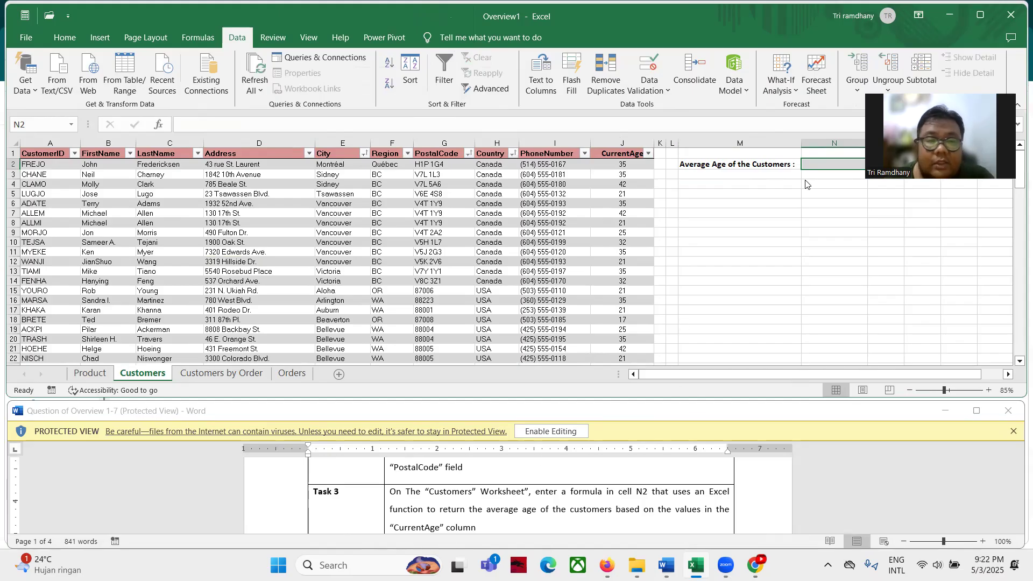
left_click(244, 124)
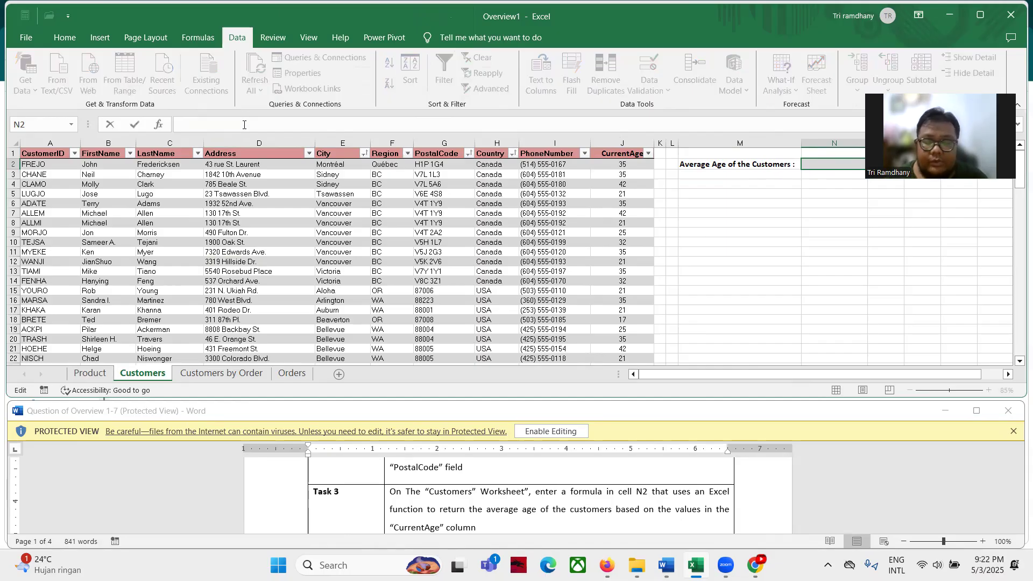
Enter =AVERAGE(Table1[CurrentAge]) in N2, giving an average age of 29.66956522
type("=av")
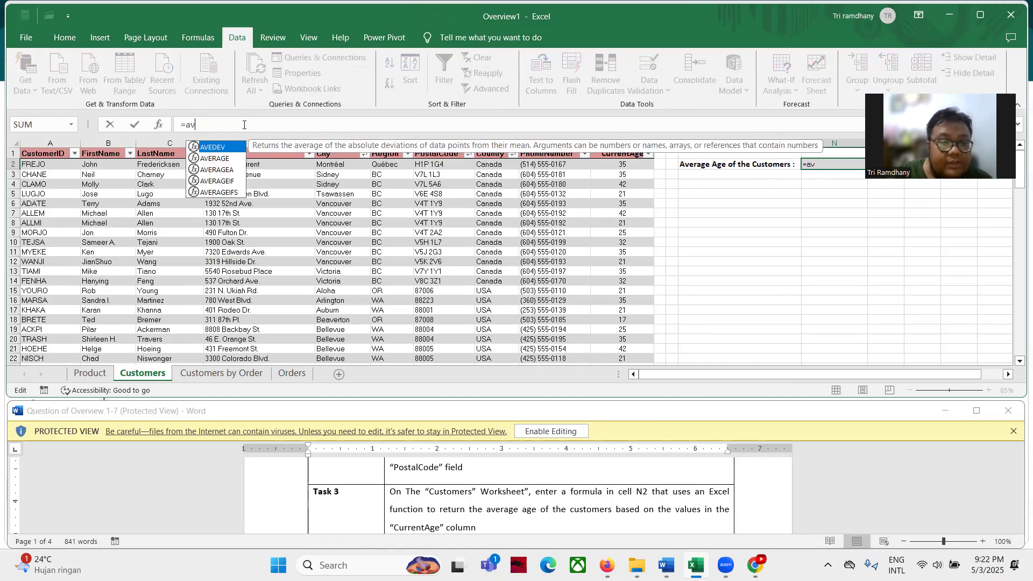
key("Tab")
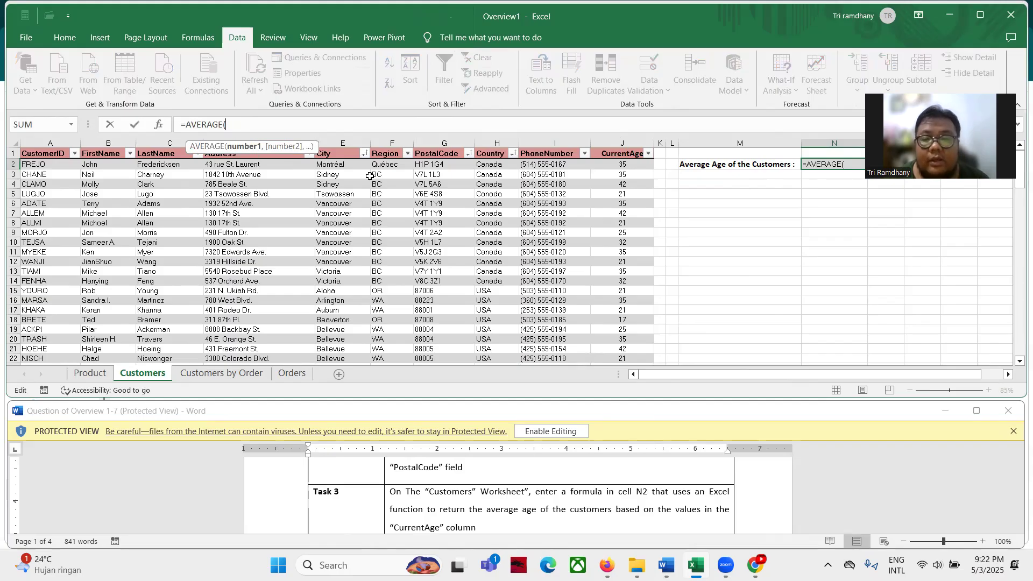
left_click(614, 166)
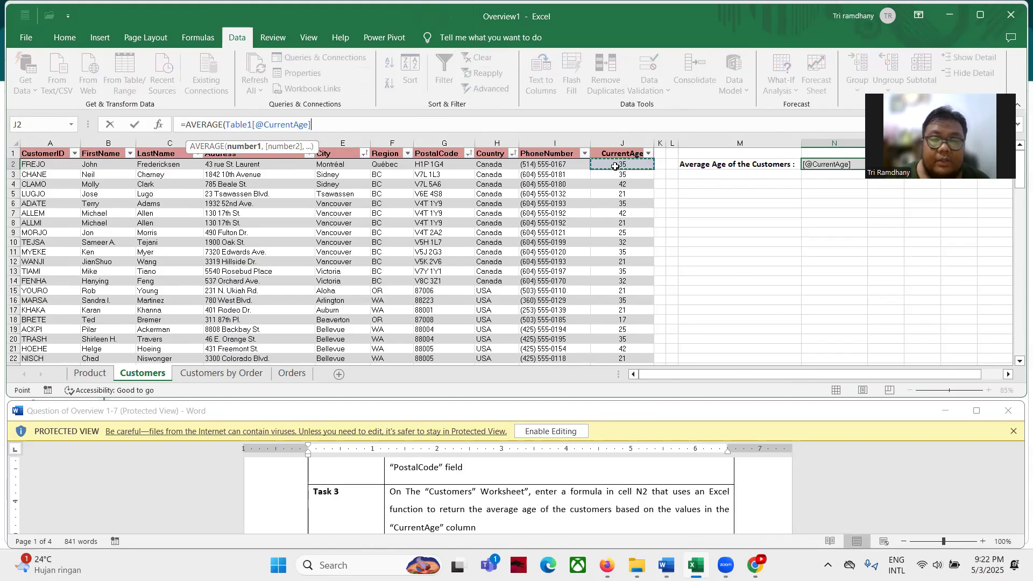
key("ctrl+shift+Down")
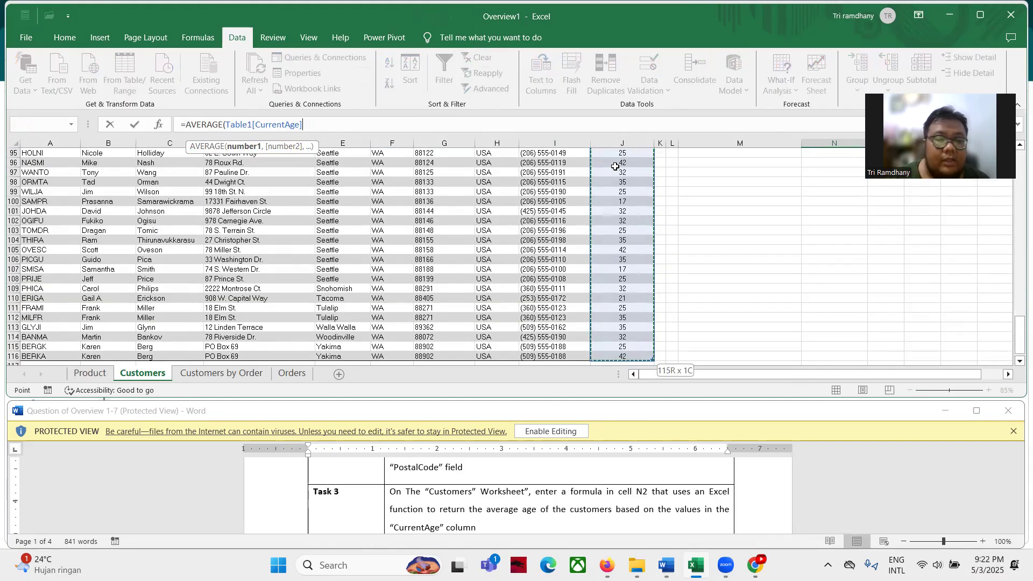
scroll(648, 259, "down", 1)
scroll(648, 259, "up", 11)
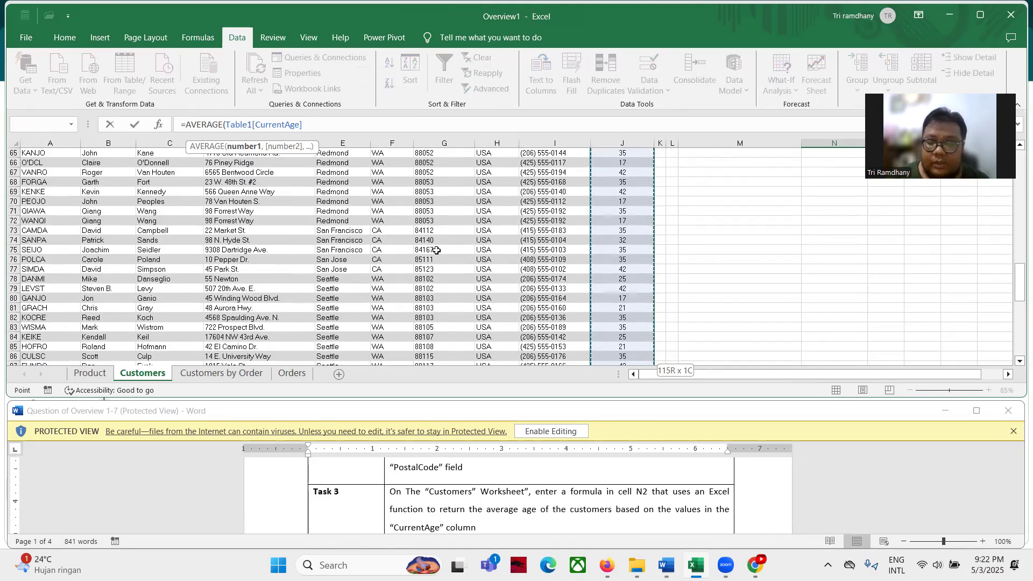
key("Return")
scroll(437, 250, "up", 3)
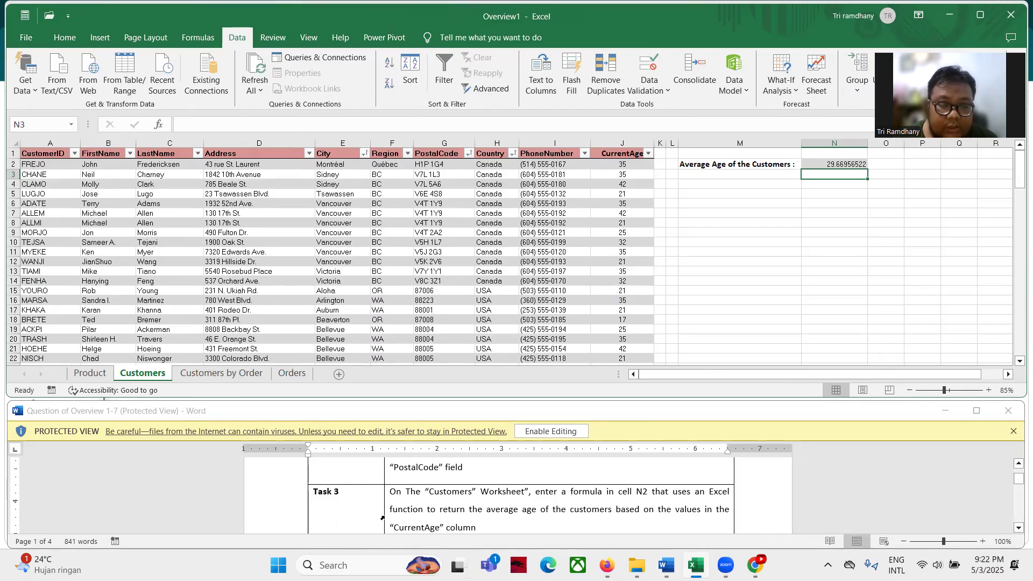
scroll(383, 509, "down", 2)
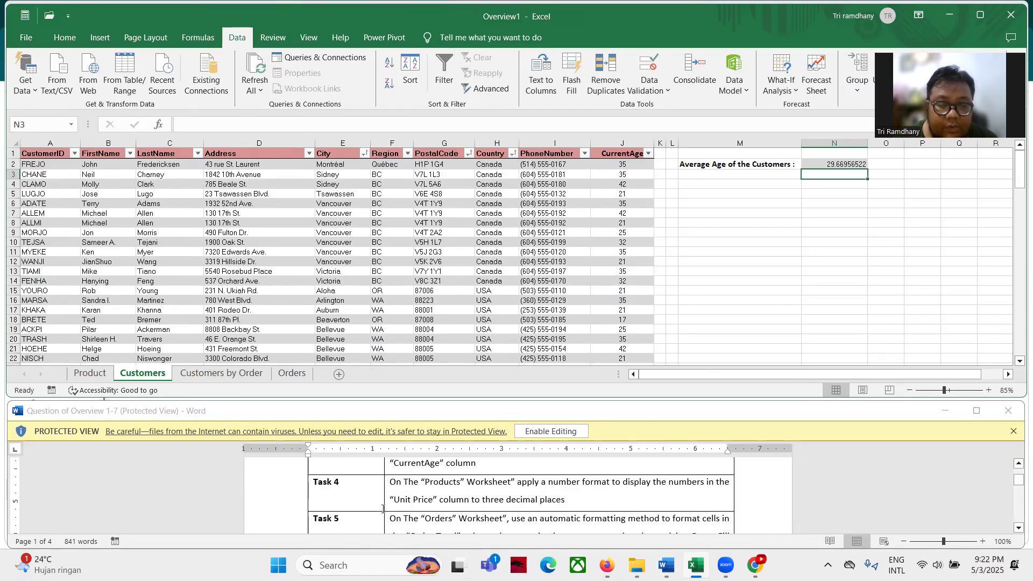
left_click(76, 378)
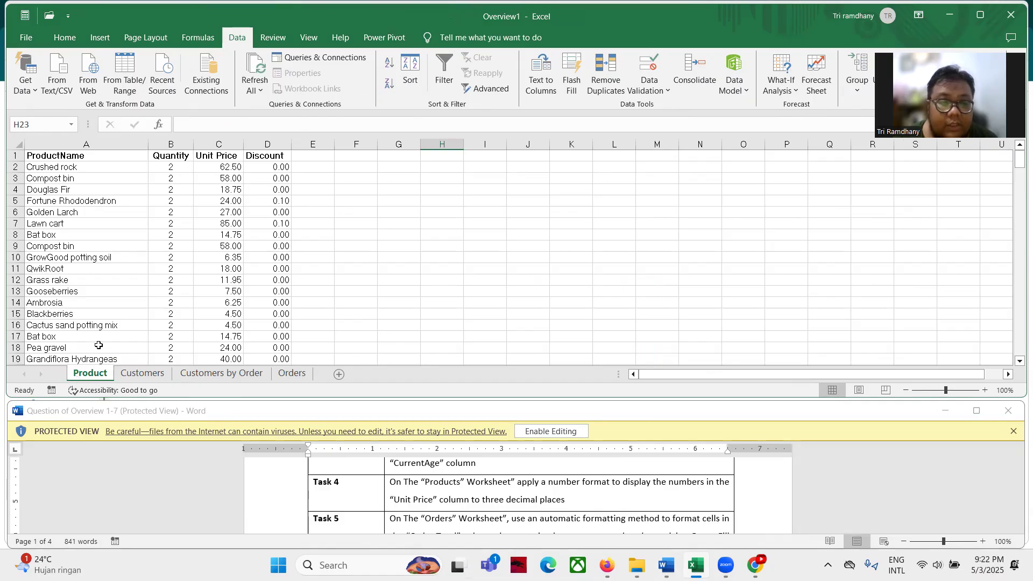
Format the Unit Price values C2:C214 with 3 decimal places
left_click(211, 169)
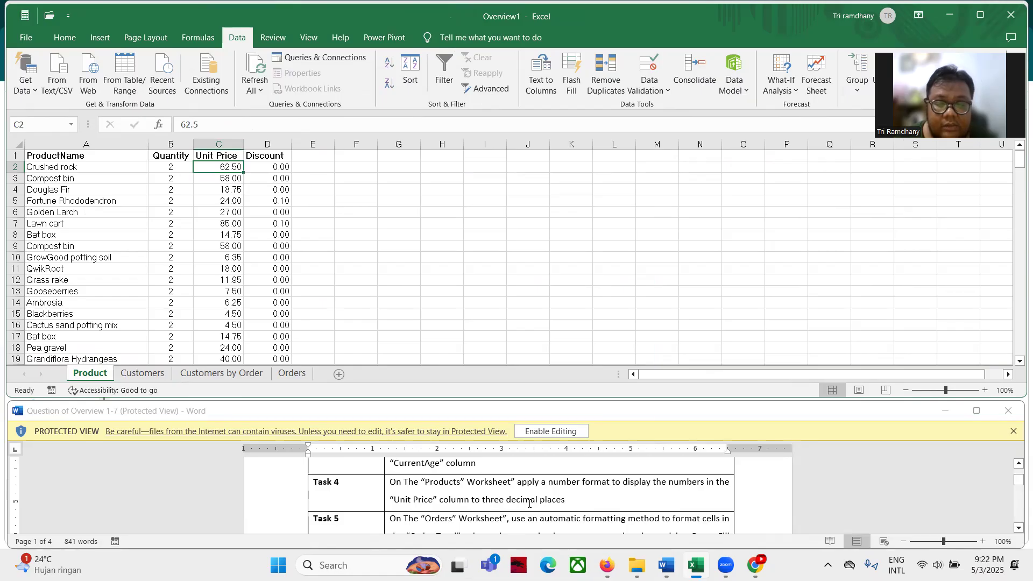
key("ctrl+shift")
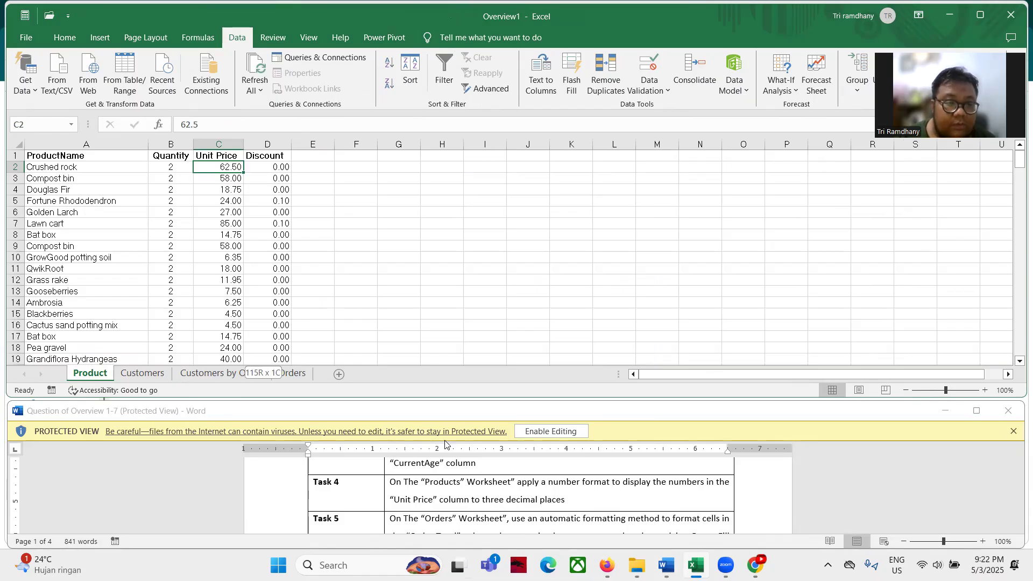
key("ctrl+shift+Down")
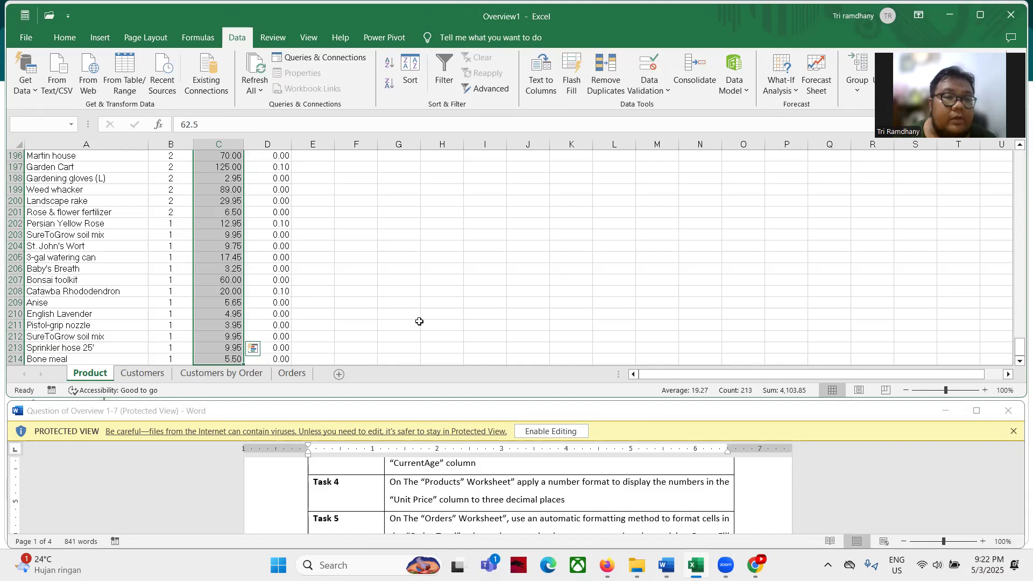
left_click(64, 37)
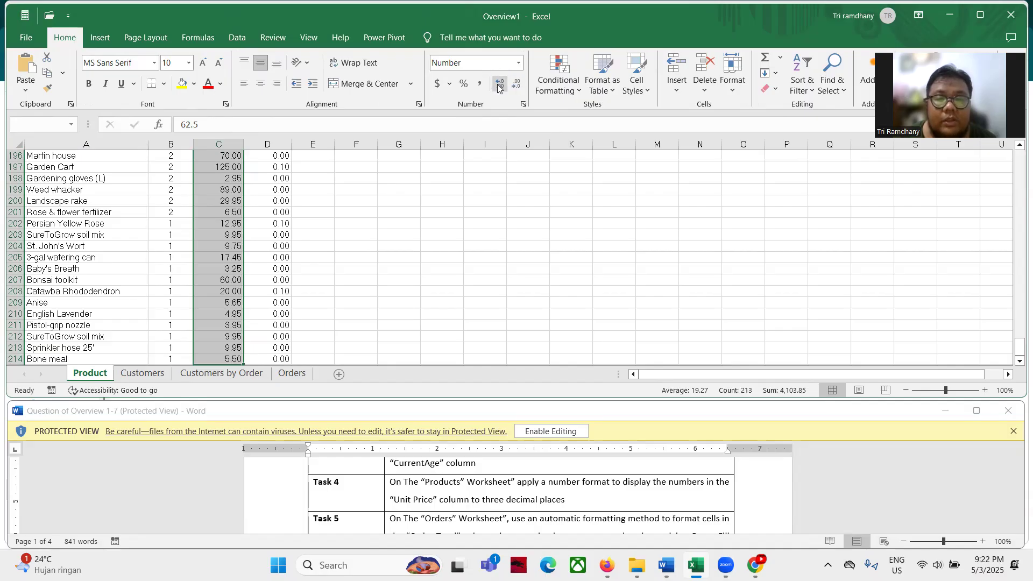
left_click(524, 104)
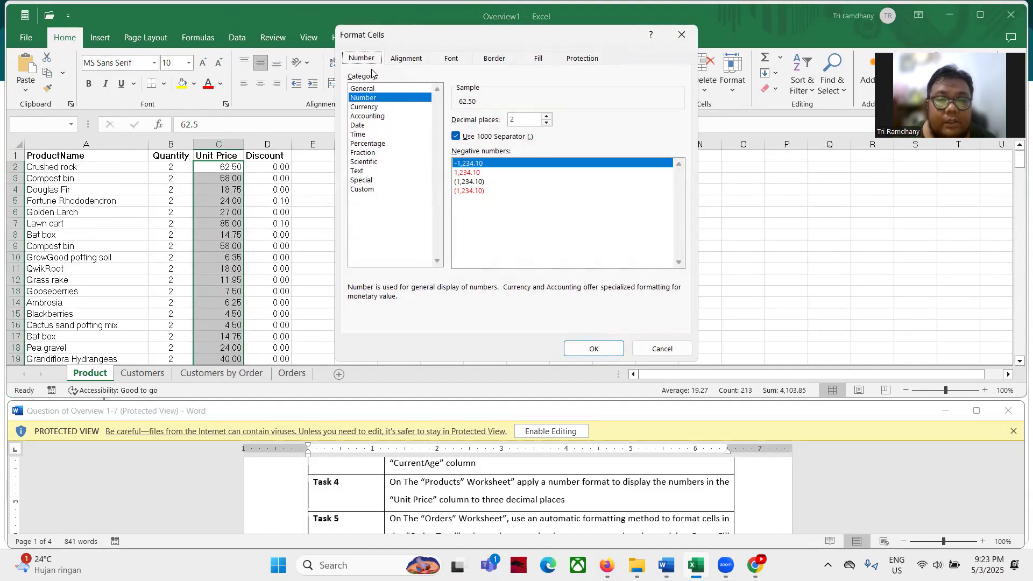
left_click_drag(520, 122, 487, 122)
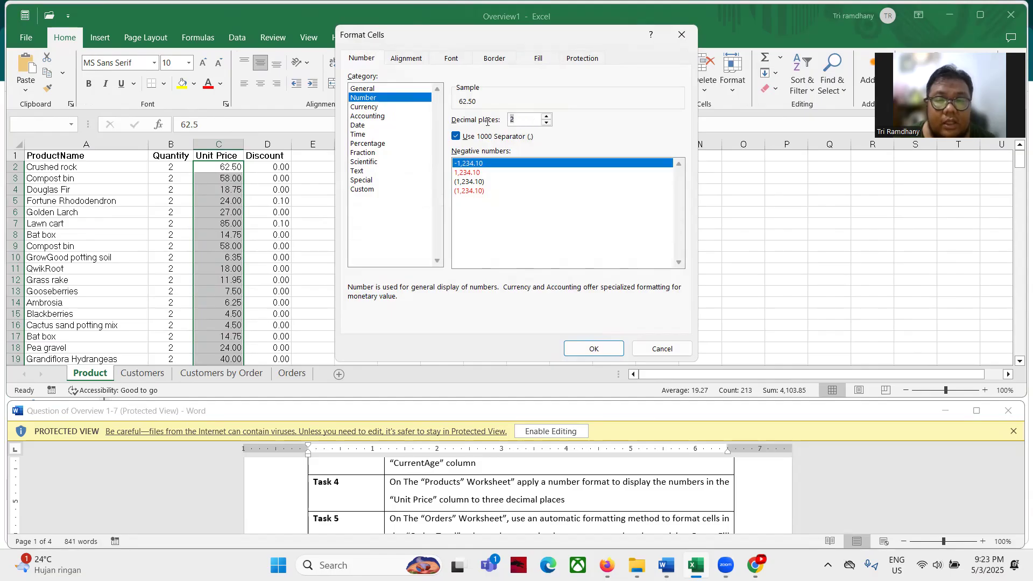
type("3")
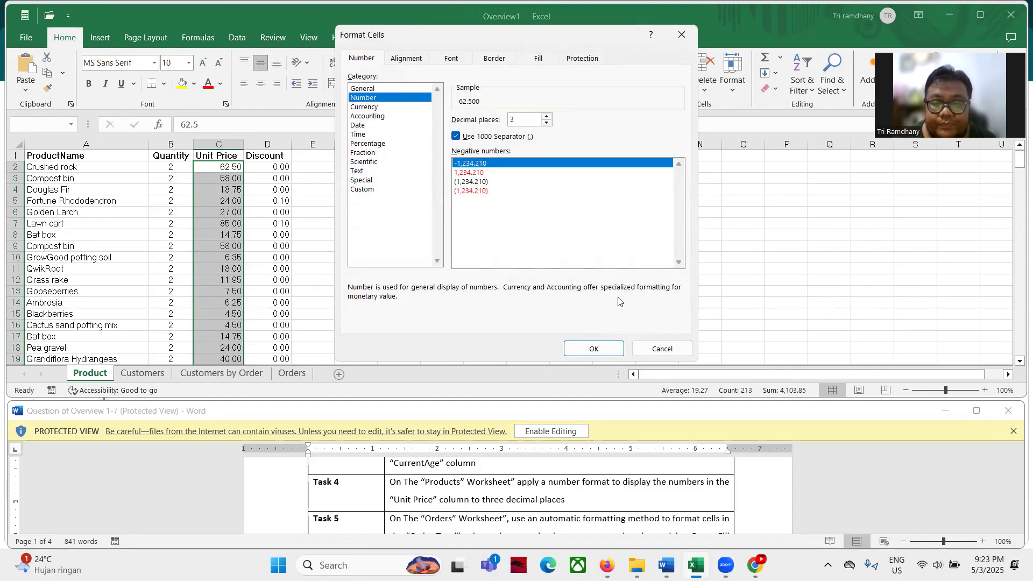
left_click(593, 347)
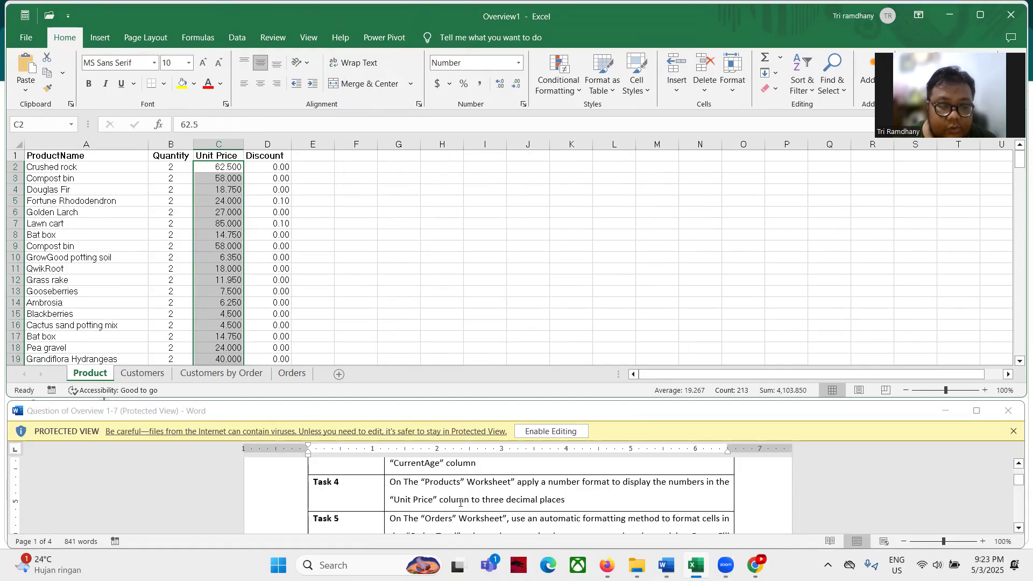
scroll(461, 502, "down", 1)
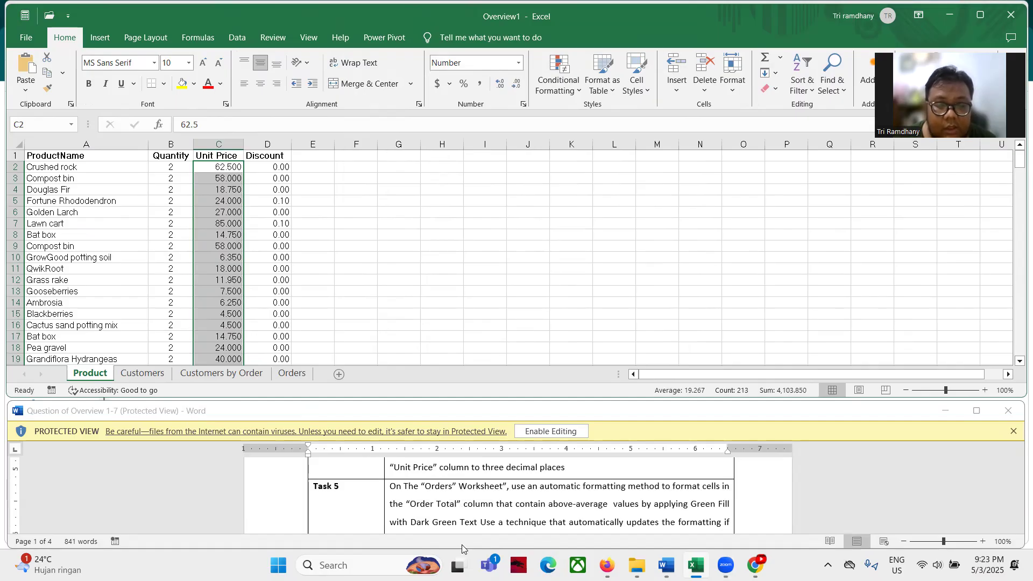
On the Orders sheet, select the Order Total values D2:D214 for conditional formatting
left_click(291, 373)
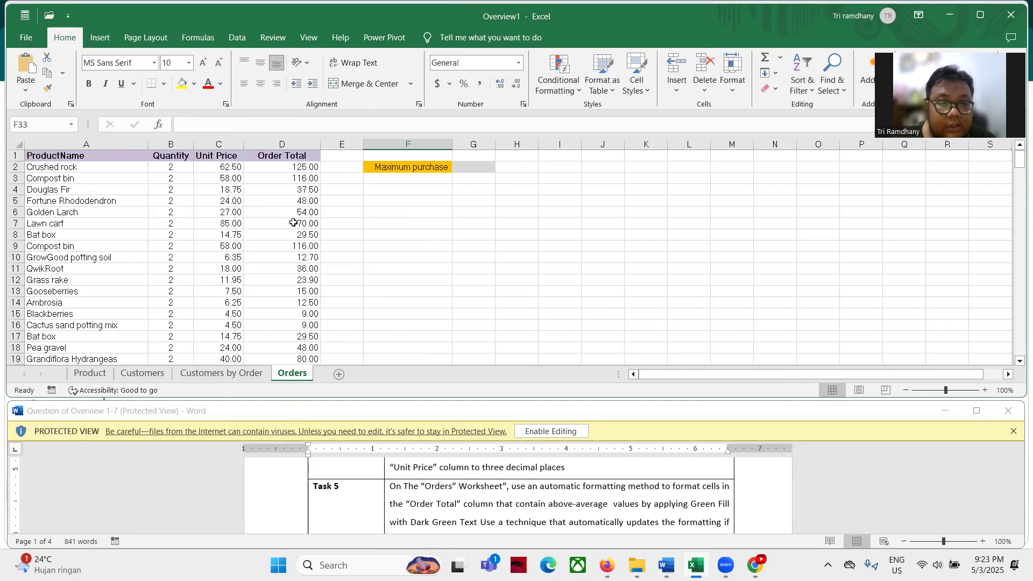
left_click(289, 170)
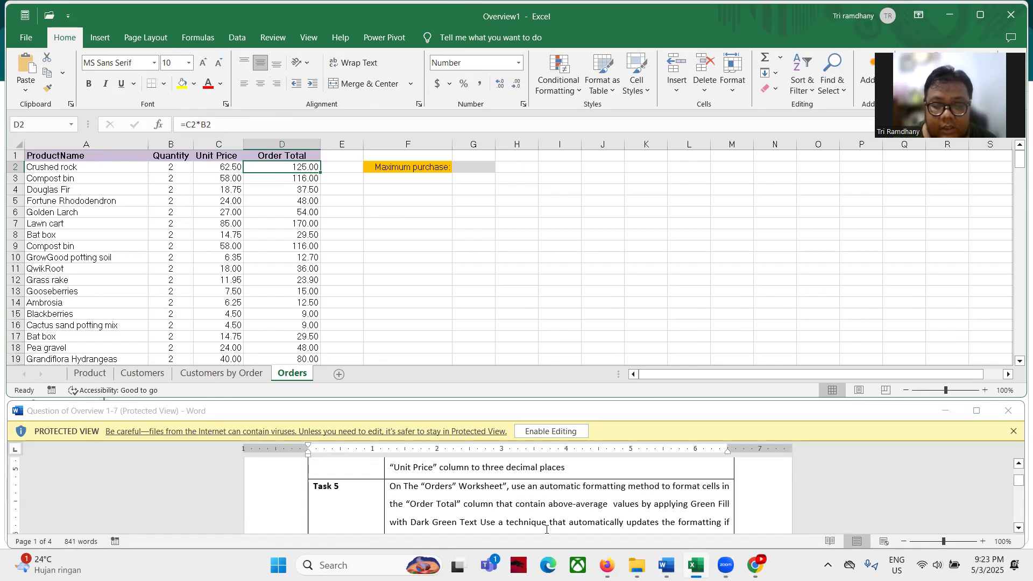
scroll(696, 520, "down", 1)
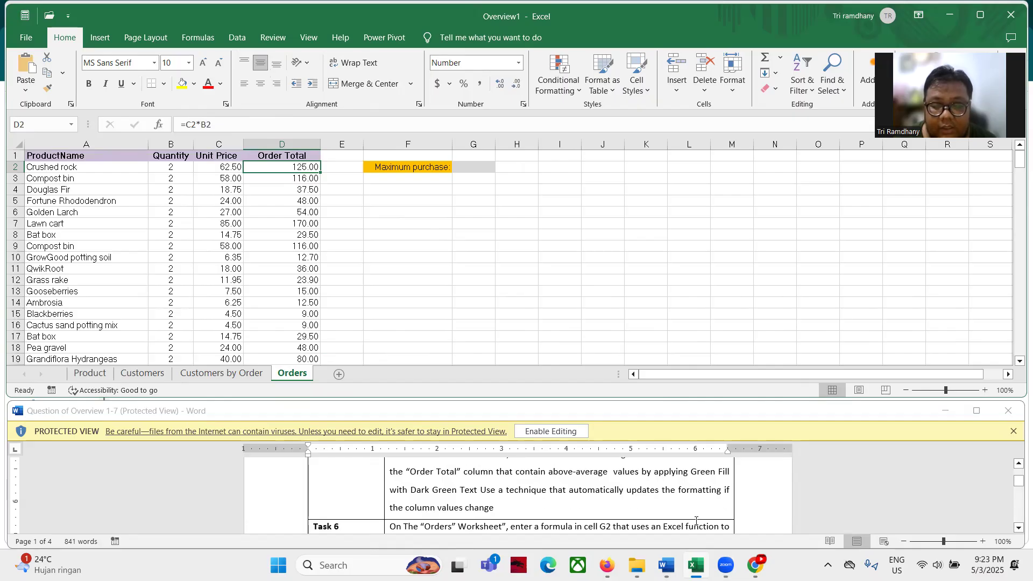
scroll(517, 503, "up", 1)
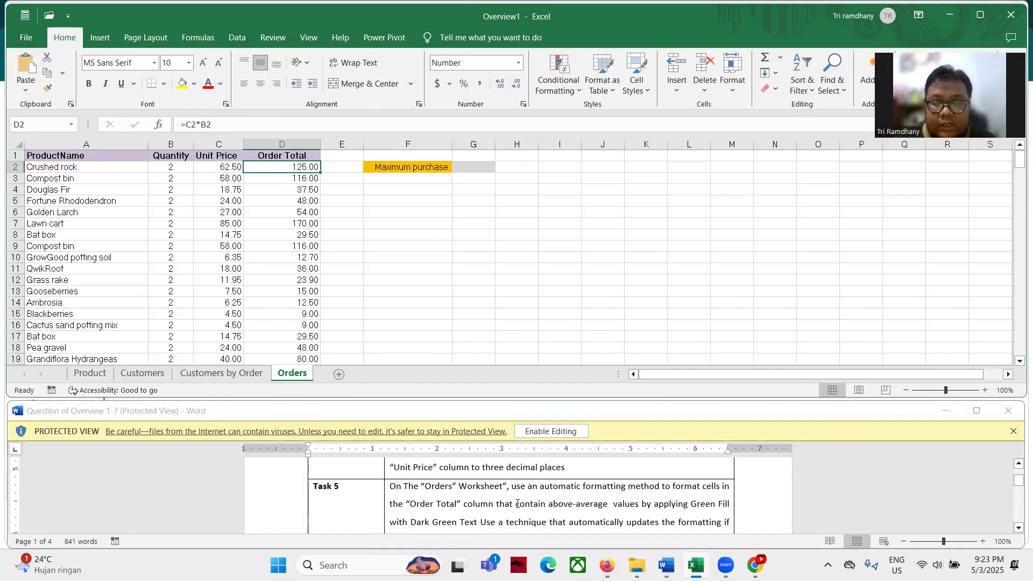
scroll(517, 503, "down", 1)
scroll(517, 504, "up", 1)
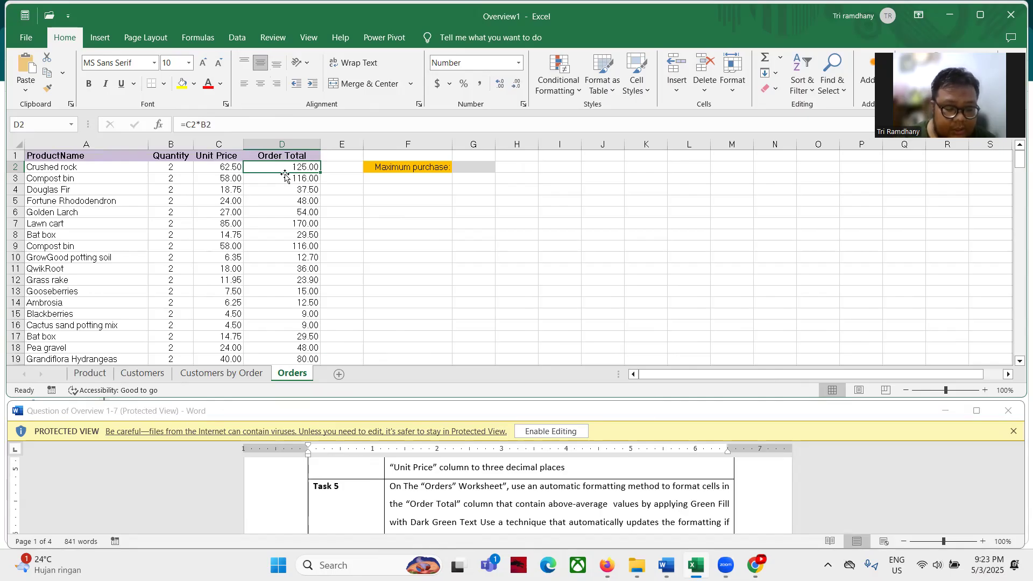
key("ctrl+shift+Down")
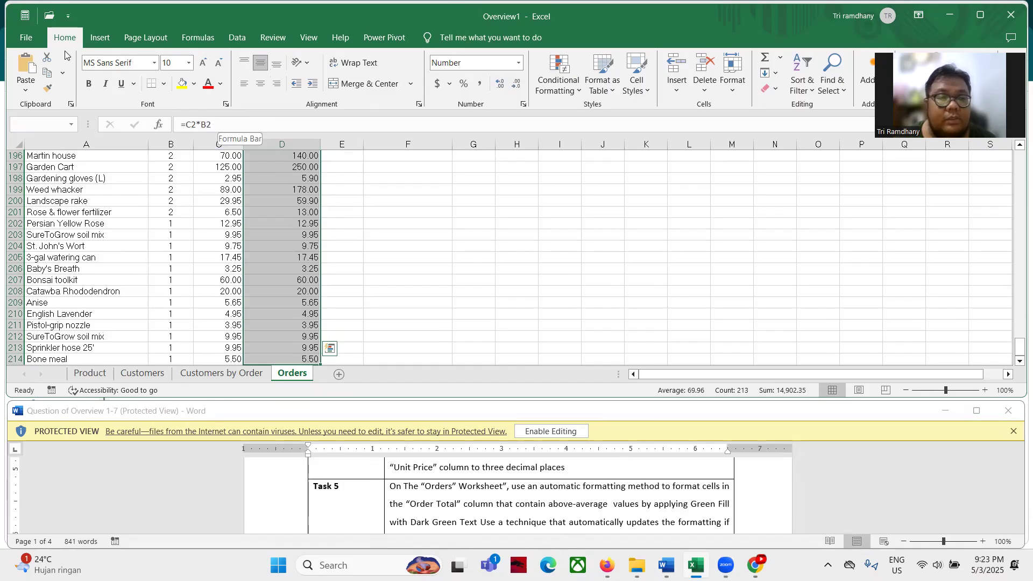
left_click(556, 90)
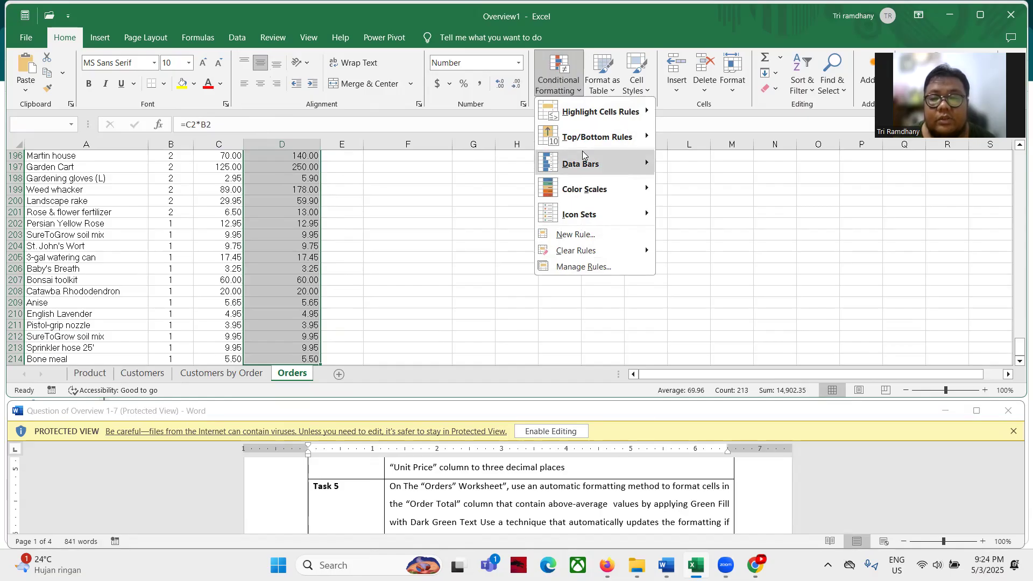
Highlight above-average Order Totals with Green Fill with Dark Green Text, then read Task 6
mouse_move(583, 141)
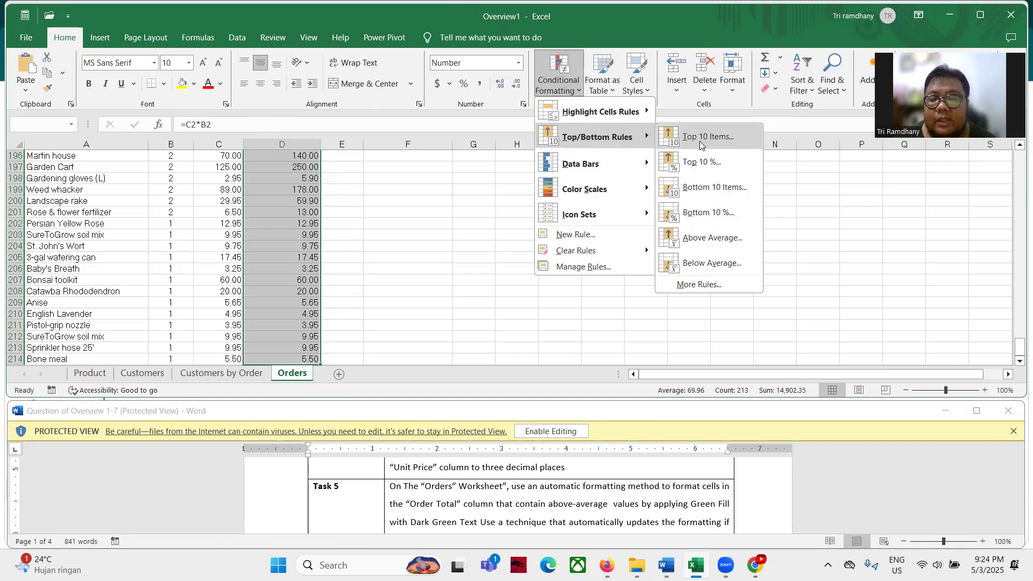
left_click(710, 240)
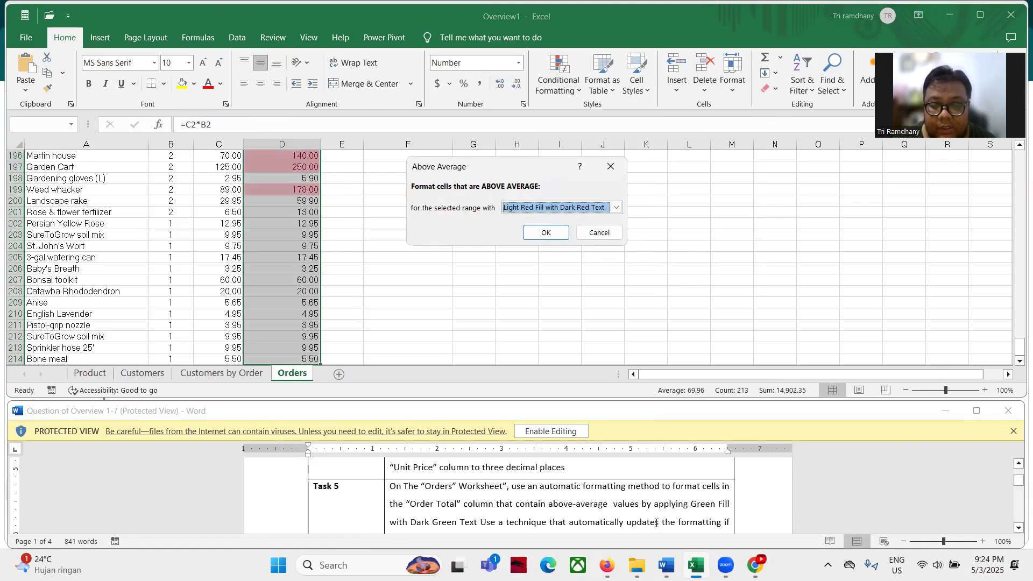
scroll(656, 522, "down", 1)
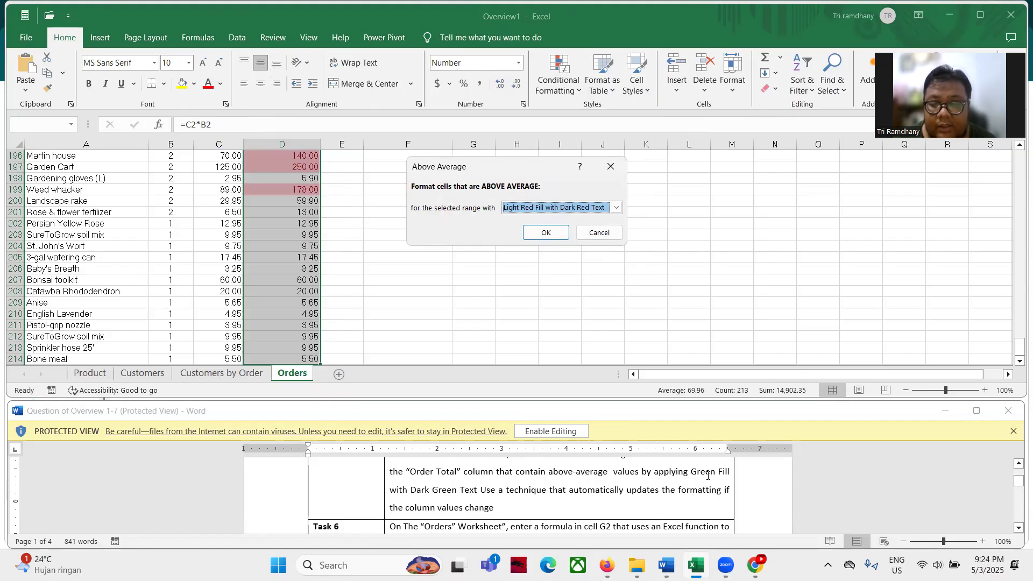
left_click(614, 209)
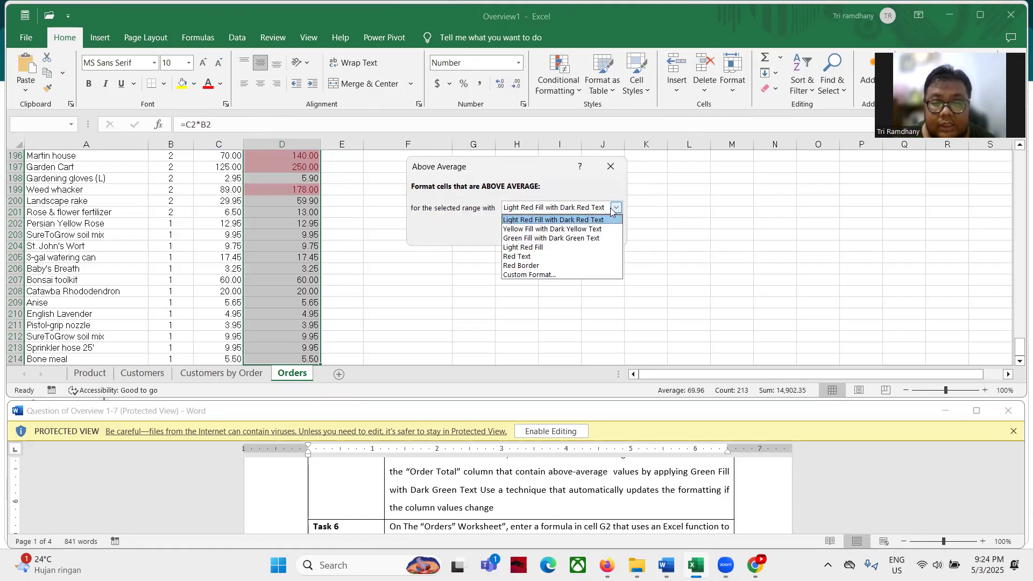
left_click(581, 239)
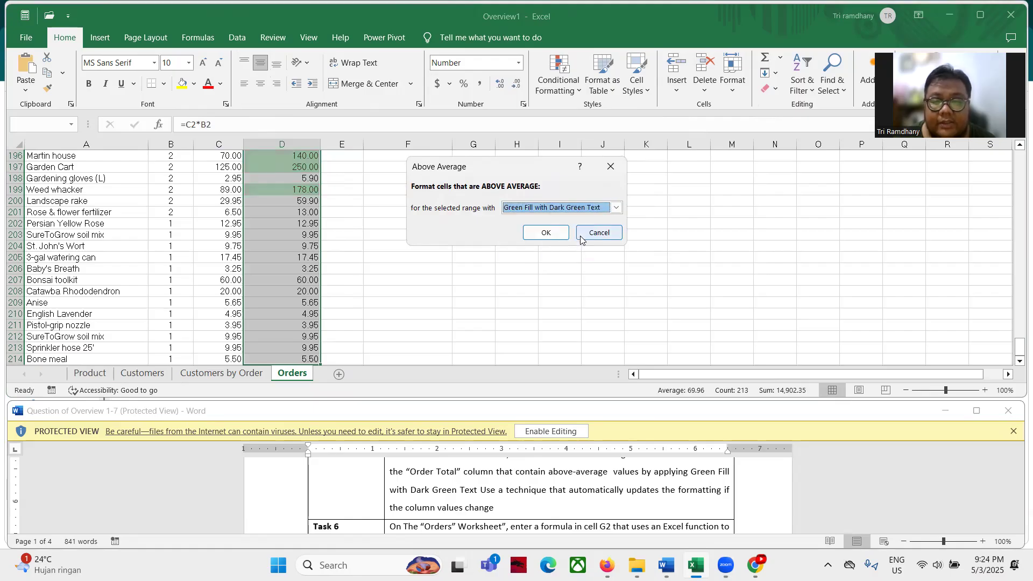
left_click(544, 233)
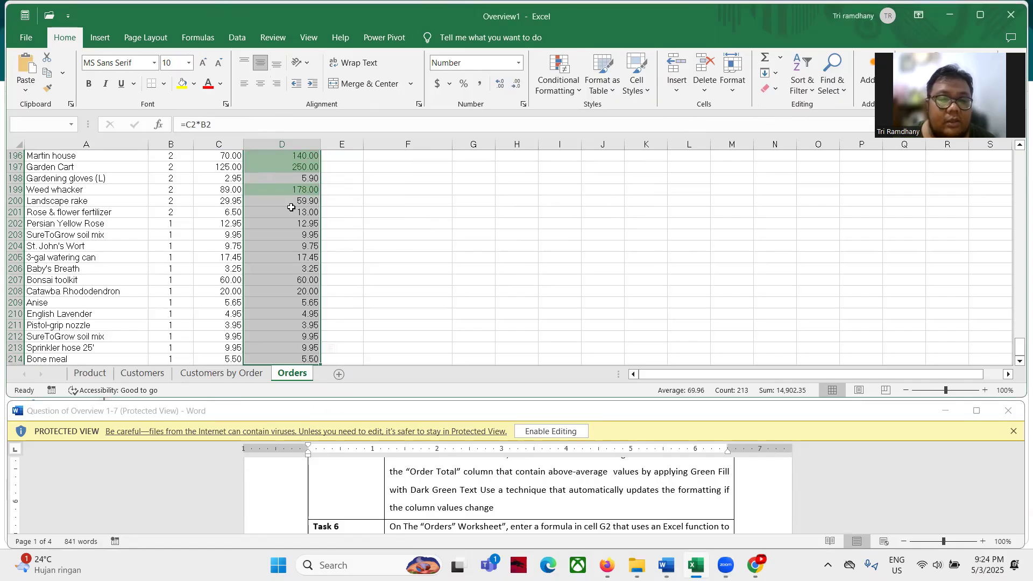
scroll(291, 207, "up", 2)
scroll(309, 258, "up", 11)
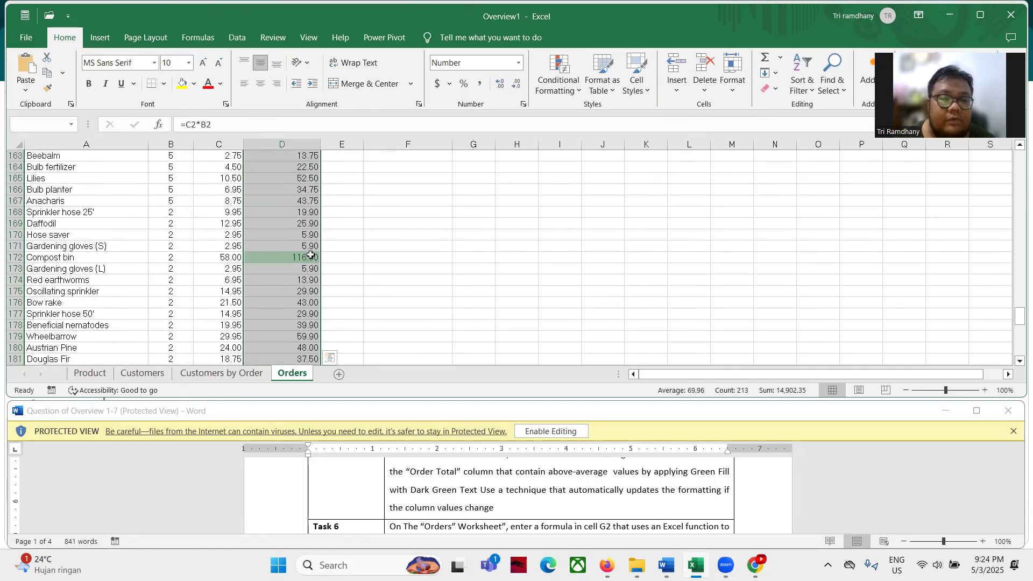
scroll(309, 230, "up", 1)
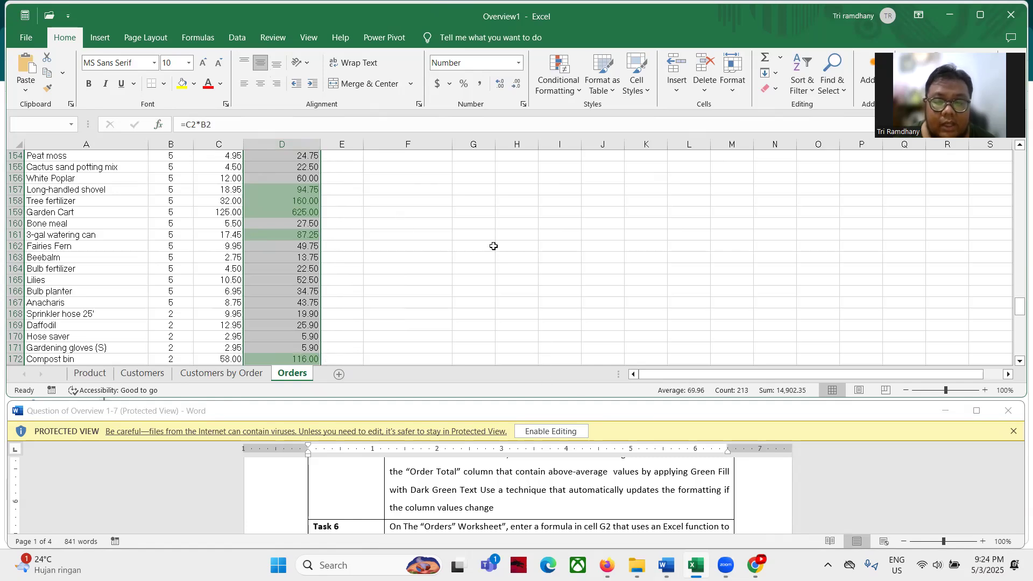
scroll(491, 501, "down", 1)
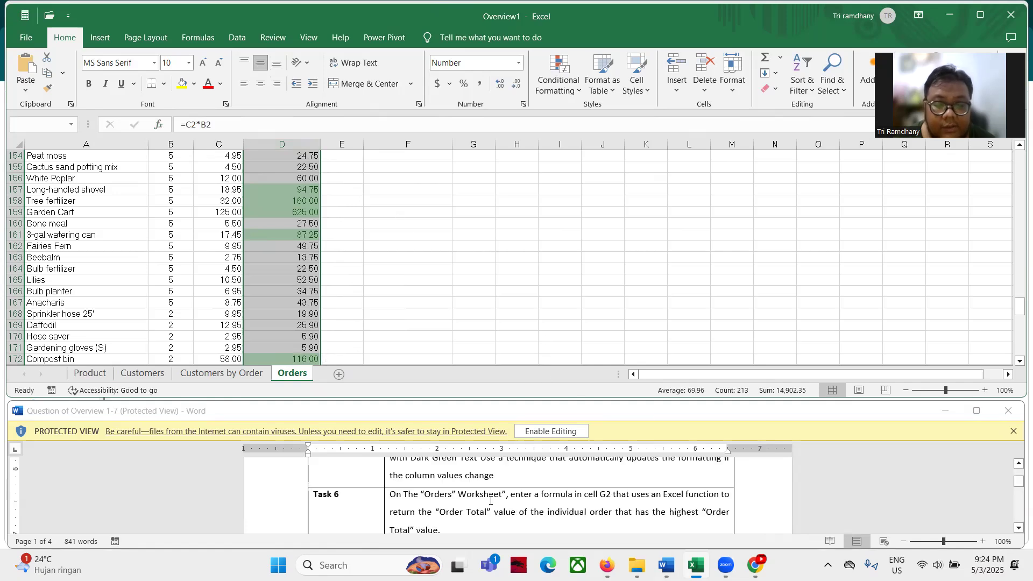
scroll(490, 501, "up", 1)
scroll(490, 501, "up", 1)
scroll(491, 501, "down", 3)
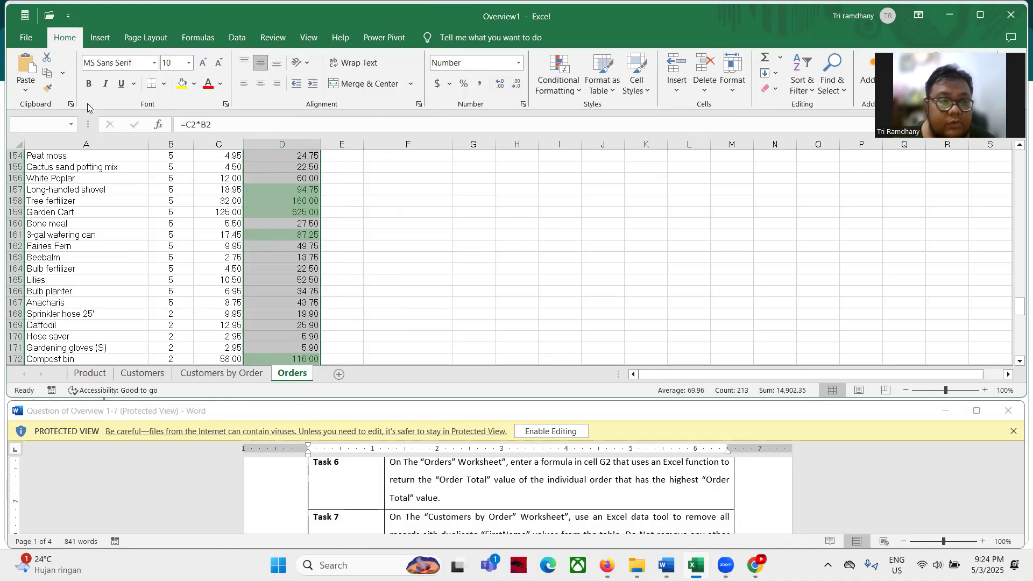
Jump to cell G2, next to the Maximum purchase label, using the Name Box
left_click(36, 125)
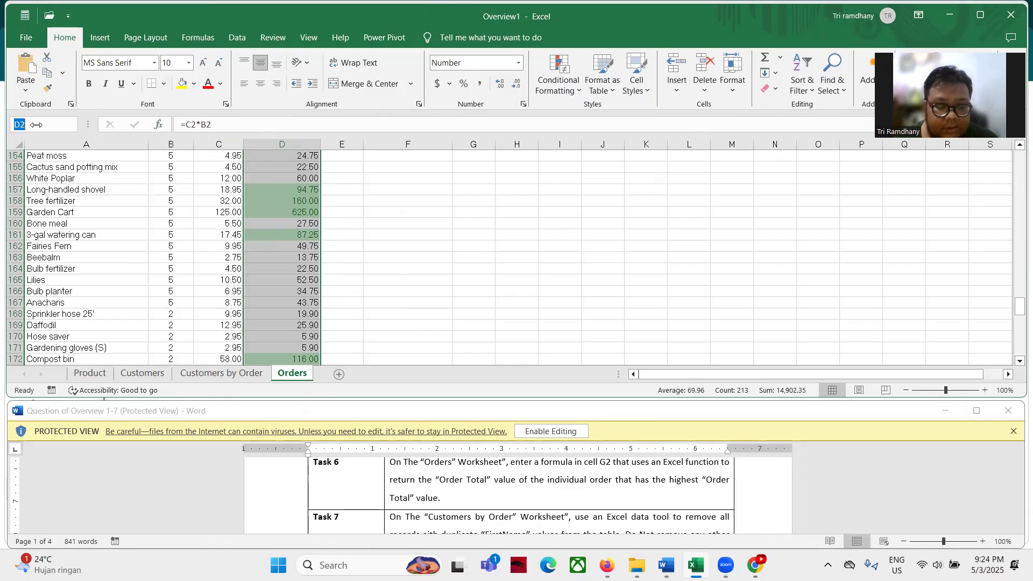
type("g2")
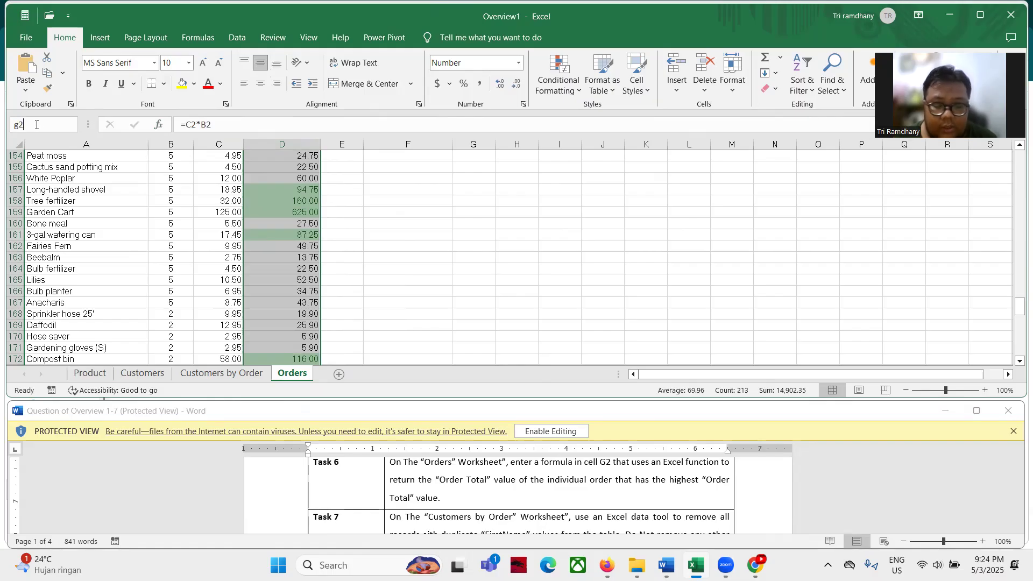
key("Return")
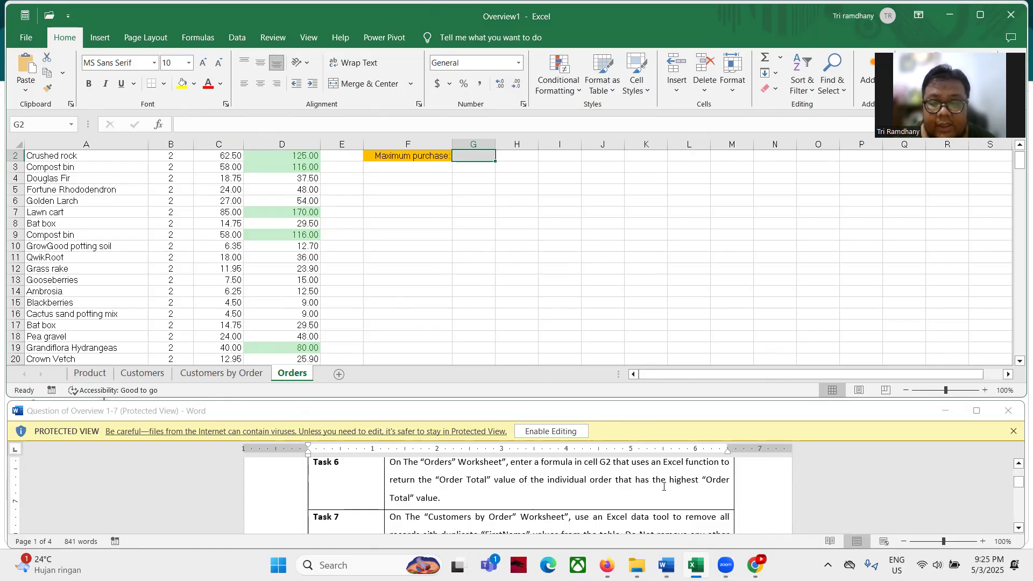
left_click_drag(668, 485, 698, 484)
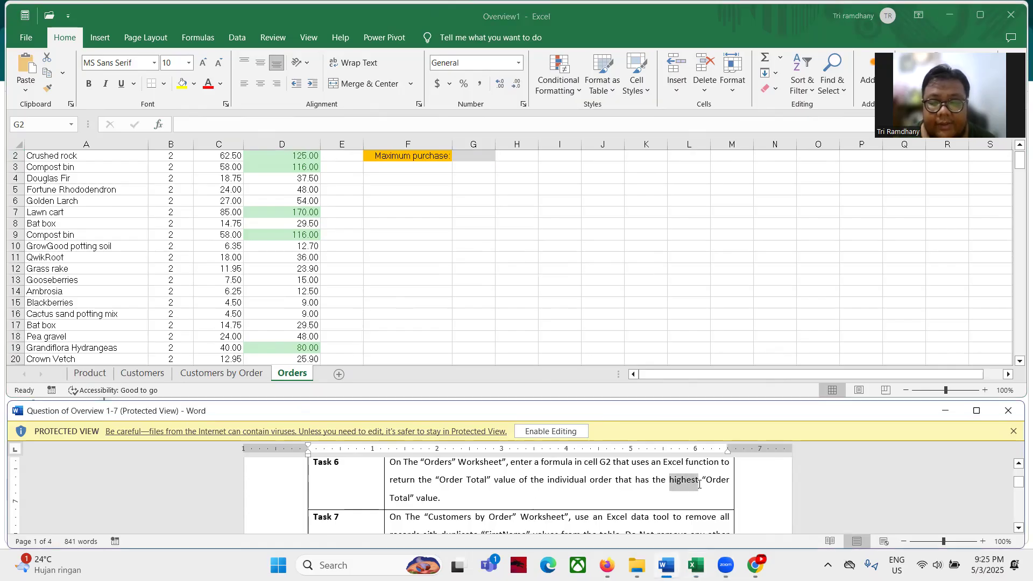
Enter =MAX(D2:D214) in G2 so it returns the highest Order Total, 786.00
left_click(203, 125)
type("=")
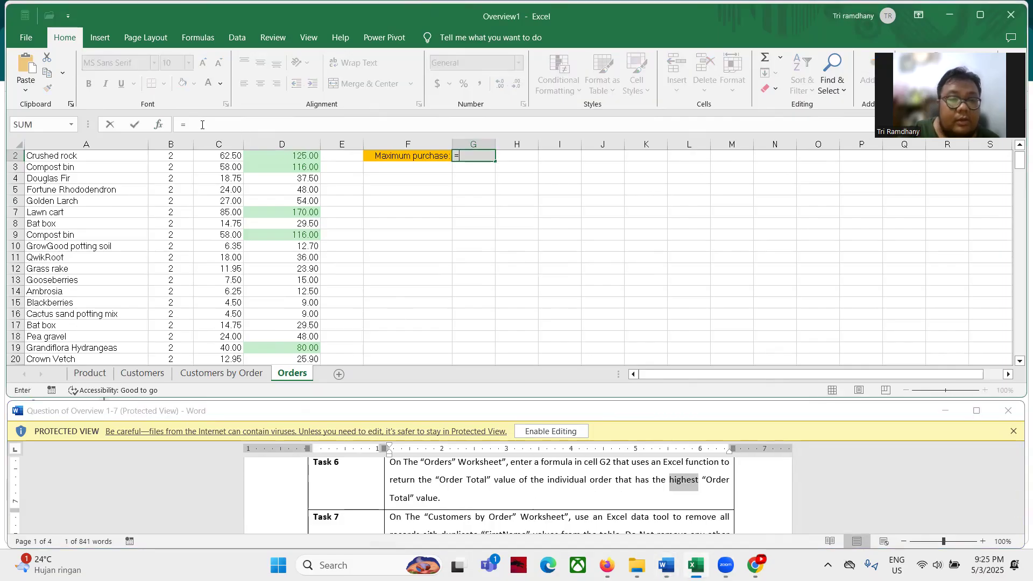
type("max")
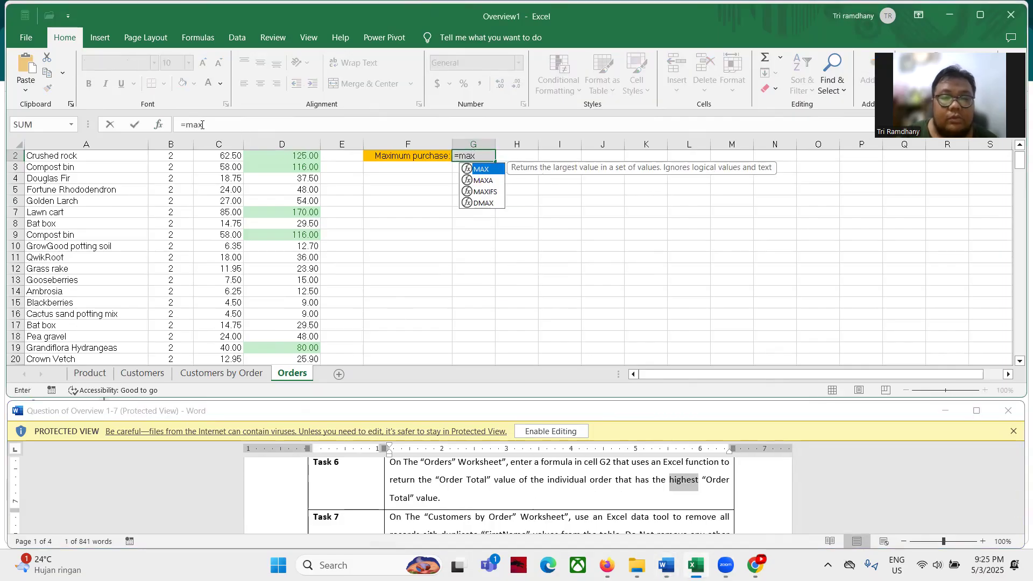
key("Tab")
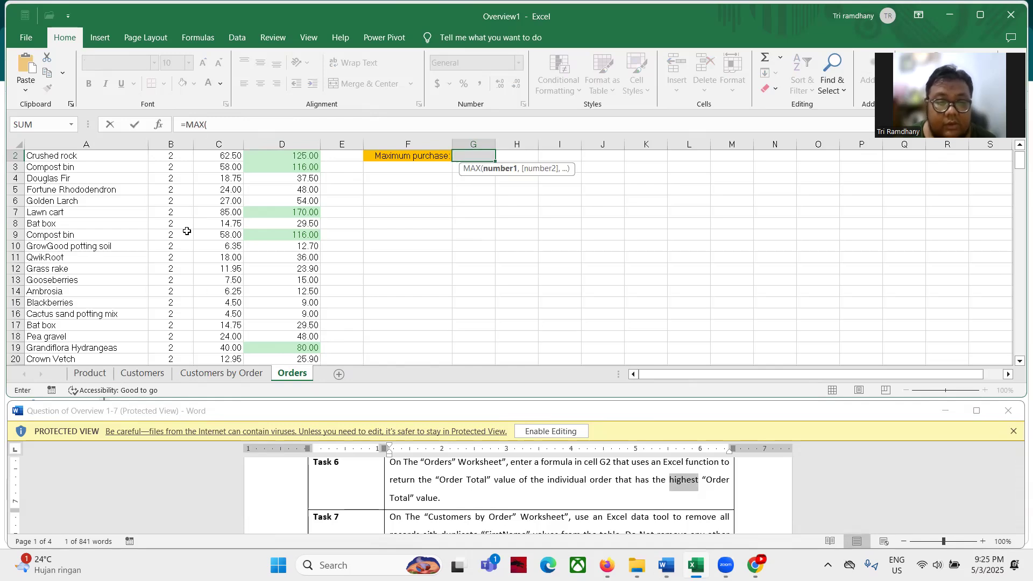
scroll(186, 231, "up", 1)
left_click(297, 168)
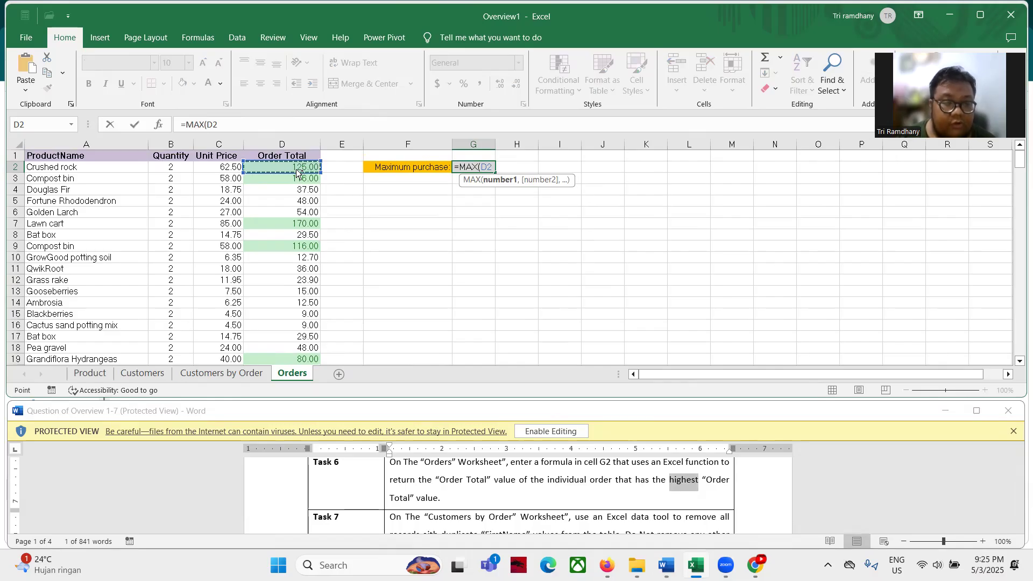
key("ctrl+shift+Down")
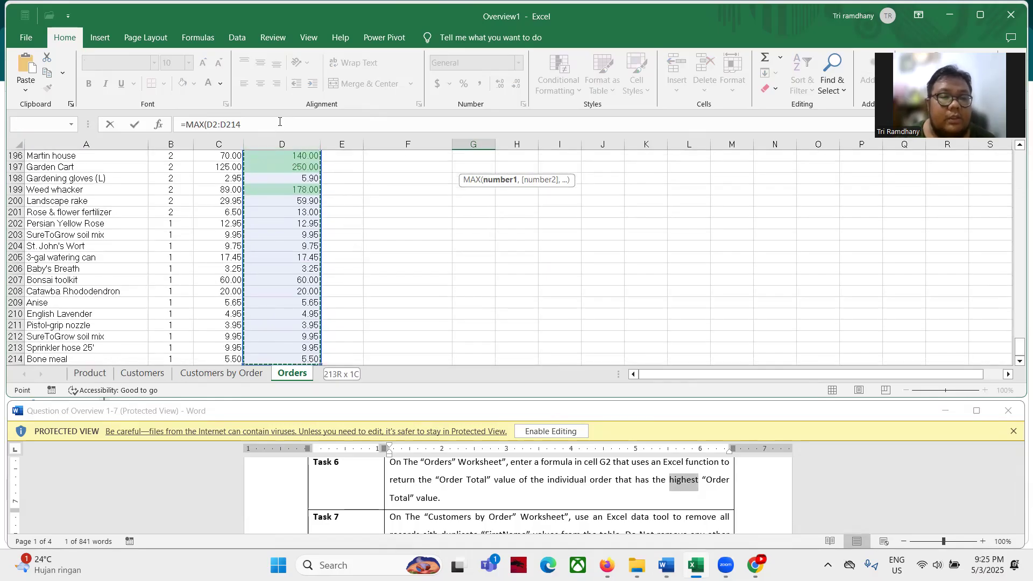
left_click(279, 122)
key("Return")
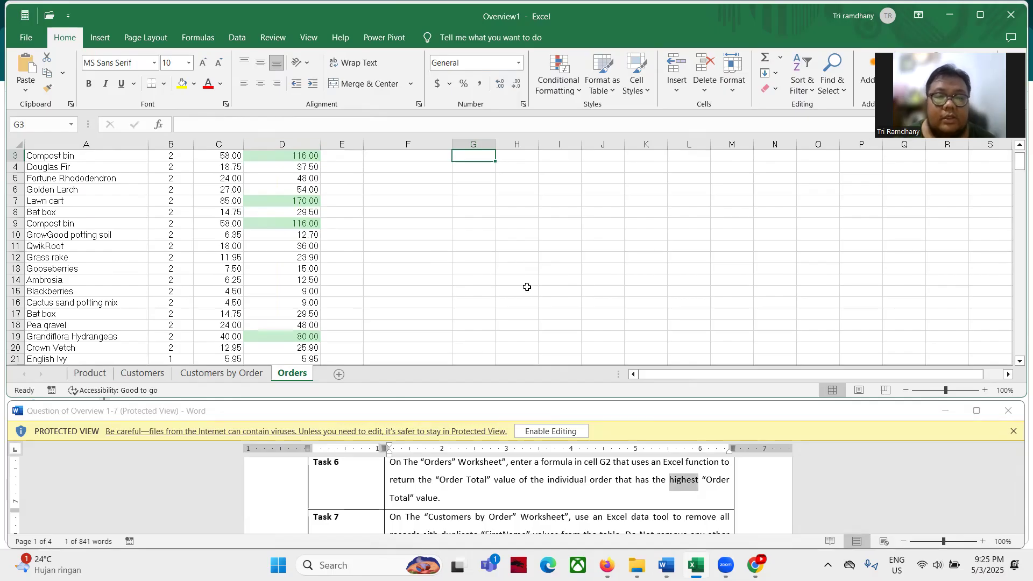
scroll(524, 280, "up", 1)
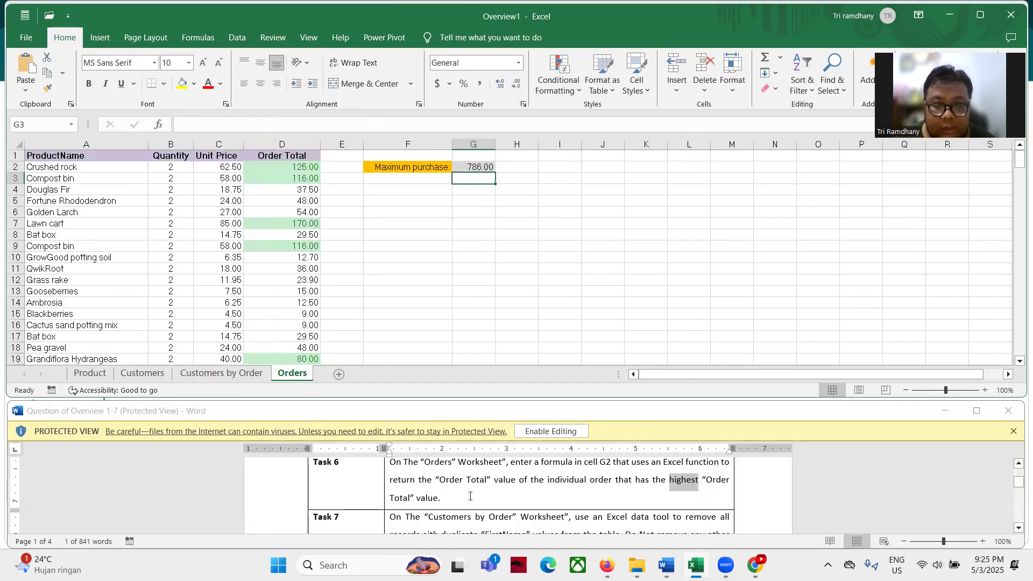
scroll(470, 496, "down", 2)
scroll(470, 496, "up", 1)
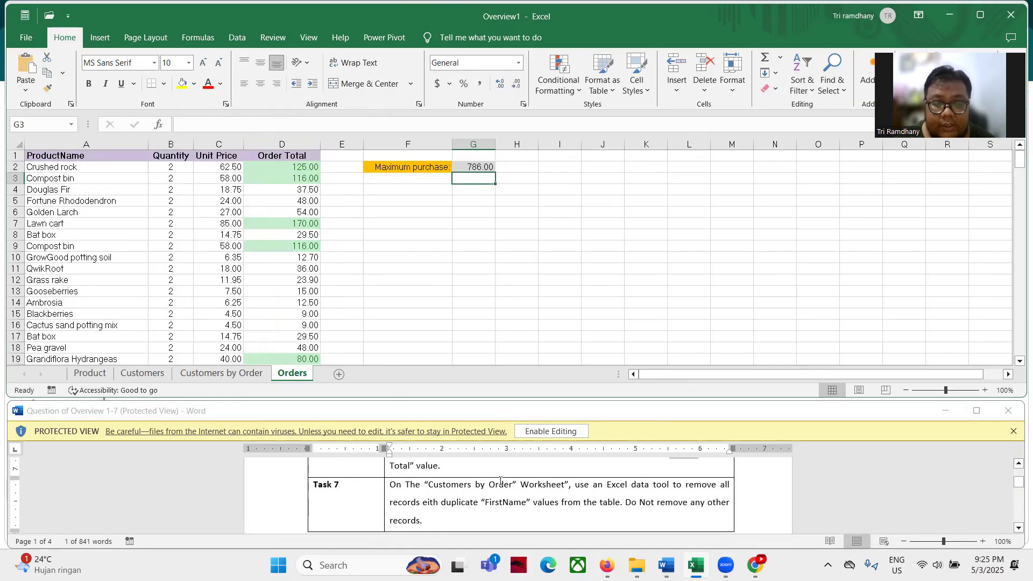
On Customers by Order, remove duplicates checking only FirstName, deleting 24 records and keeping 91
left_click(191, 370)
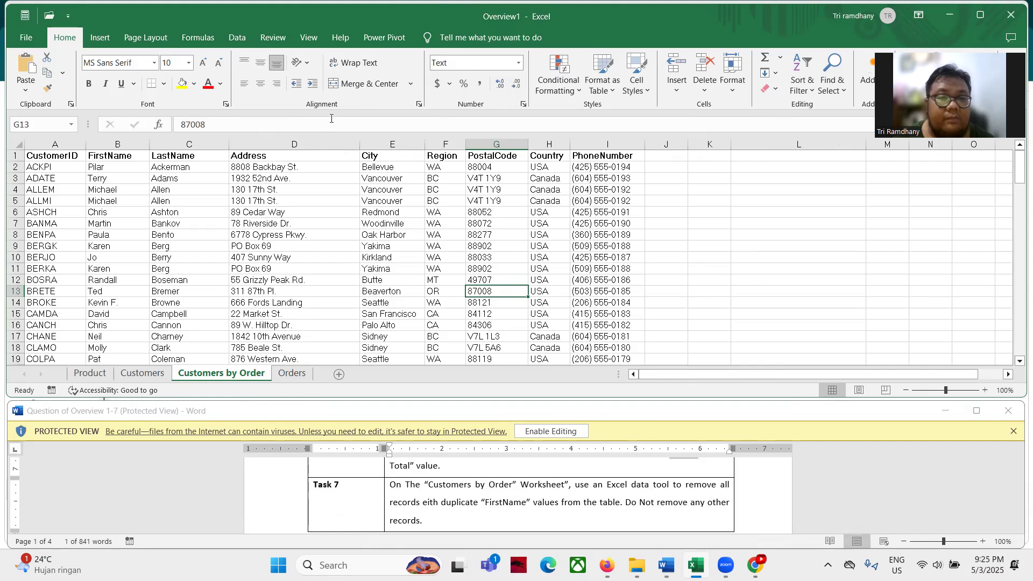
left_click(237, 37)
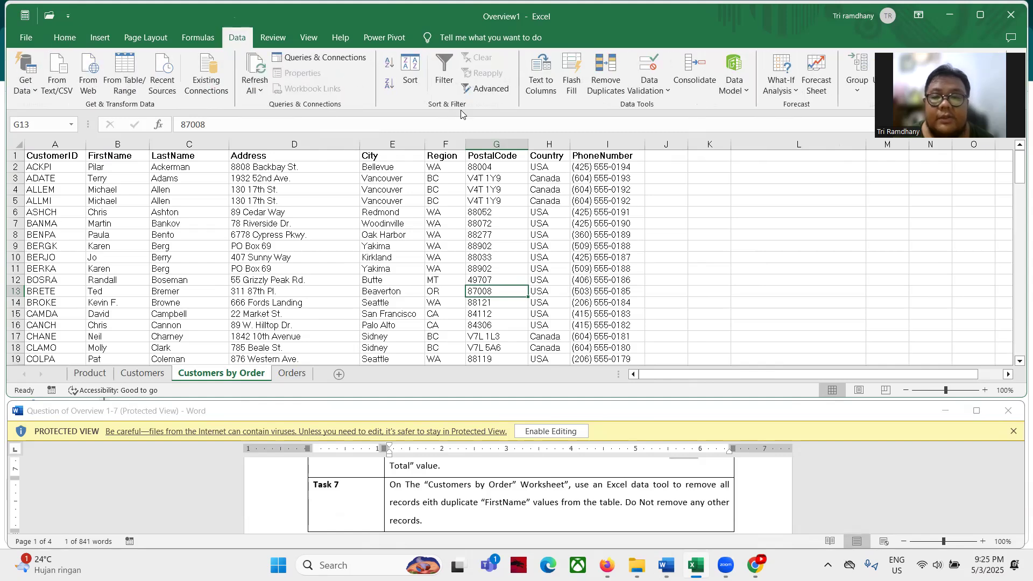
left_click(606, 70)
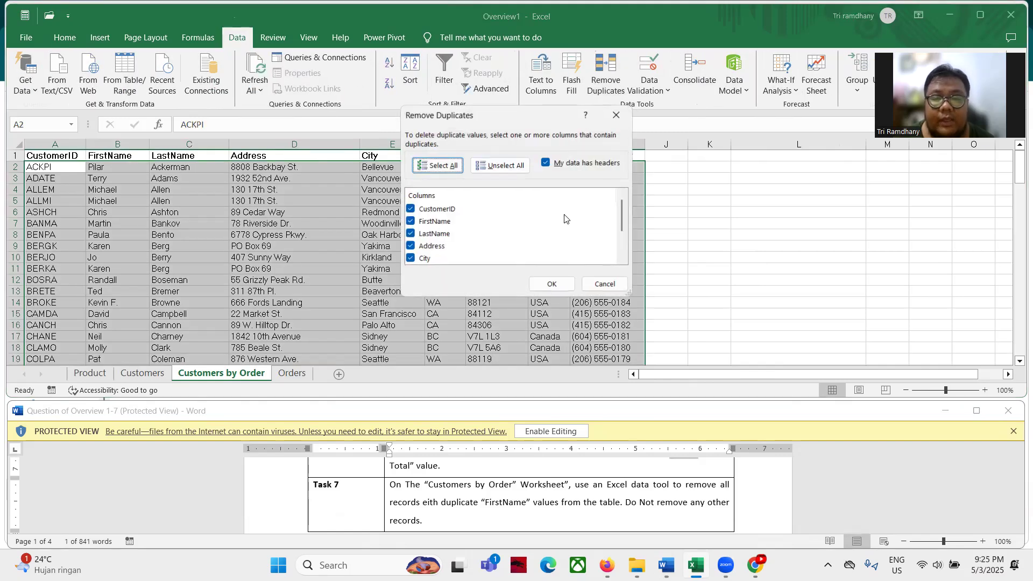
left_click(513, 167)
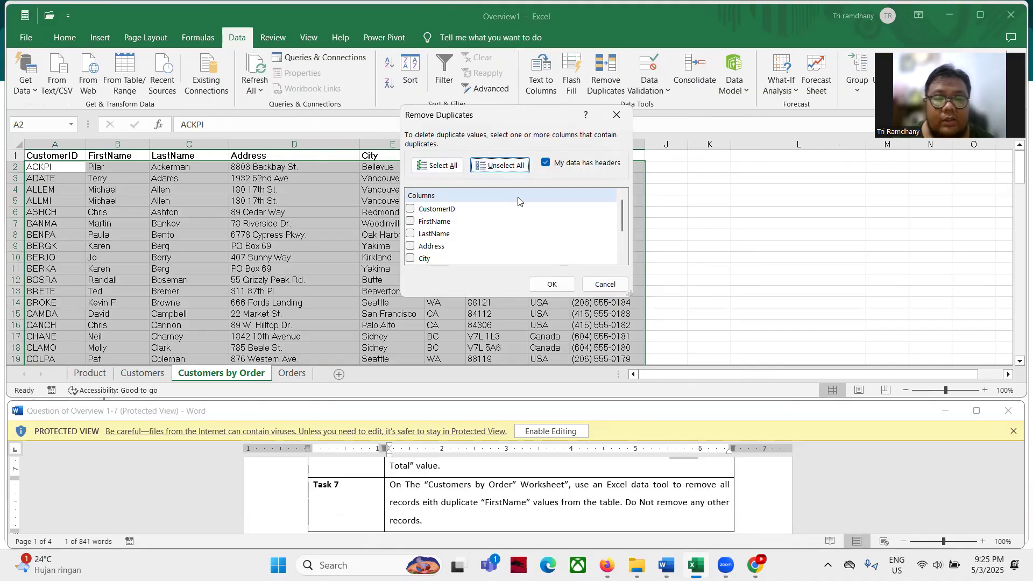
left_click(411, 221)
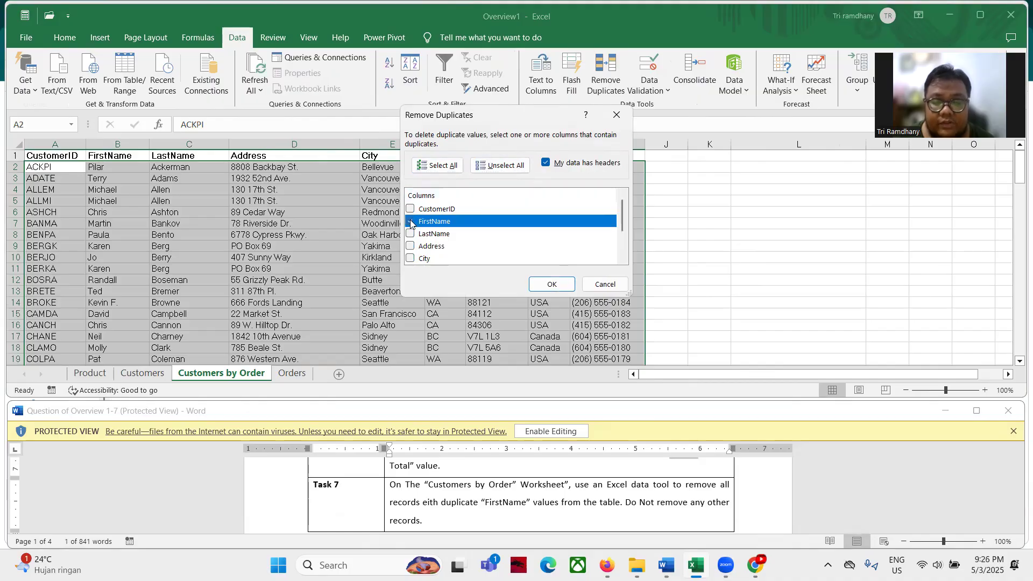
left_click(410, 222)
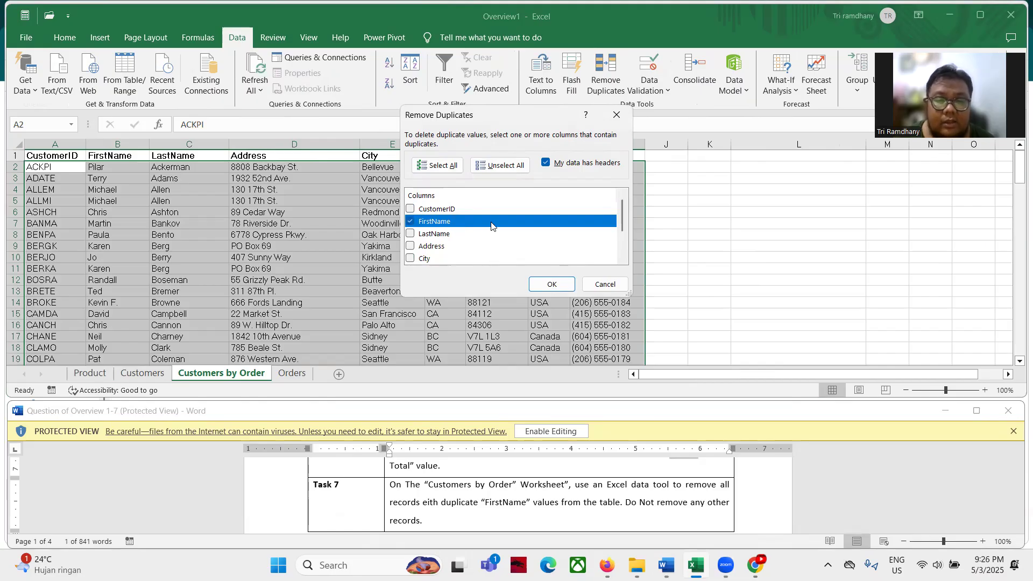
left_click(552, 285)
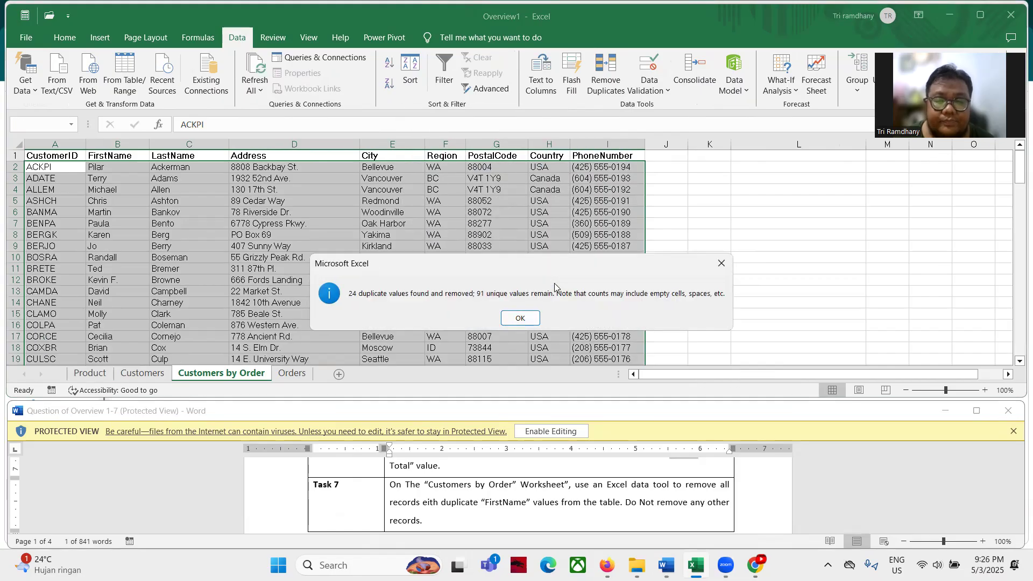
left_click(520, 316)
left_click(519, 295)
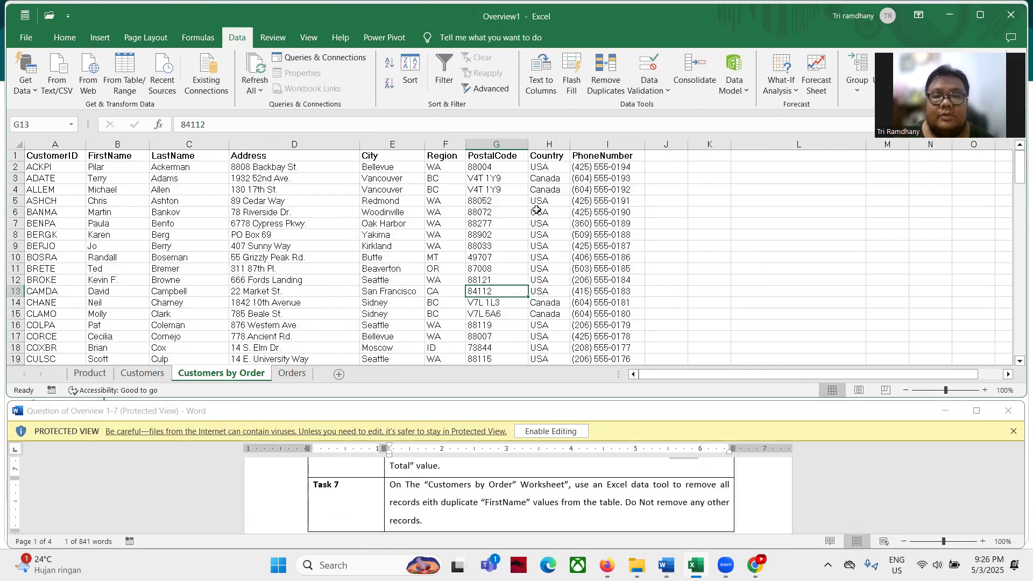
Read the task sheet past Task 7, then close Overview1 without saving changes
scroll(522, 472, "down", 1)
scroll(522, 473, "up", 2)
scroll(522, 472, "down", 3)
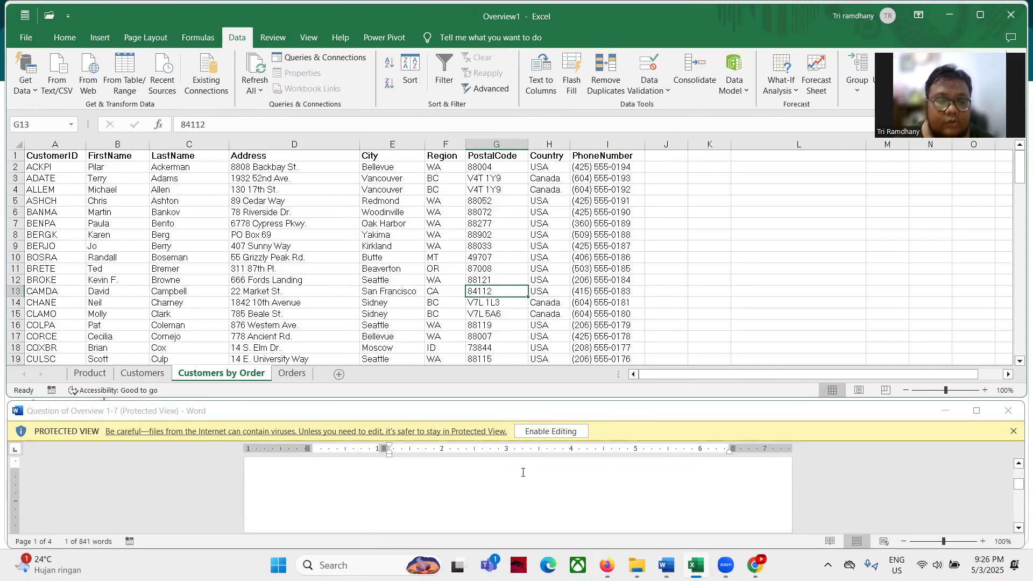
scroll(522, 472, "up", 2)
scroll(523, 472, "down", 1)
scroll(522, 472, "up", 3)
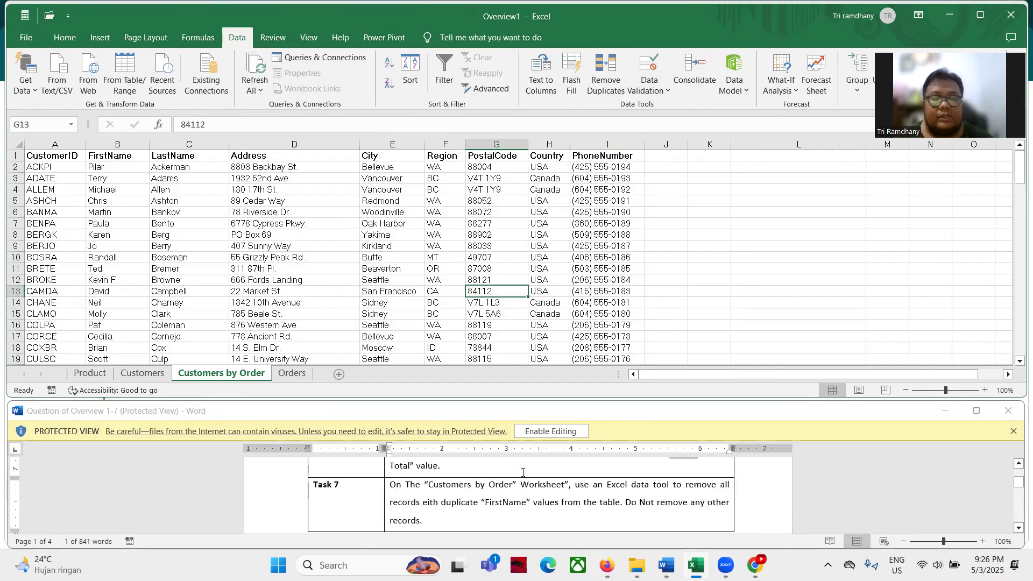
scroll(523, 472, "down", 2)
scroll(523, 472, "down", 2)
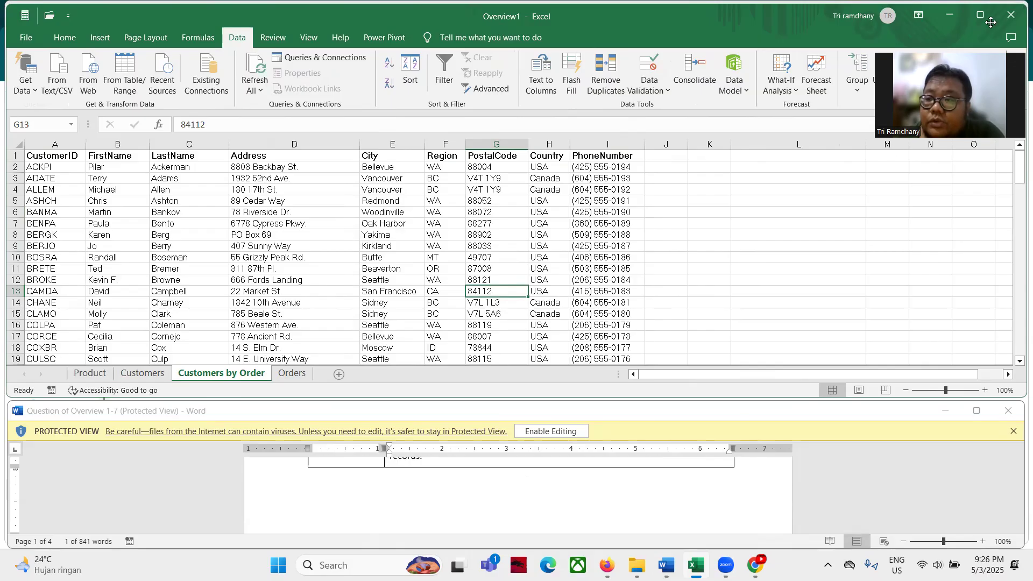
left_click(570, 309)
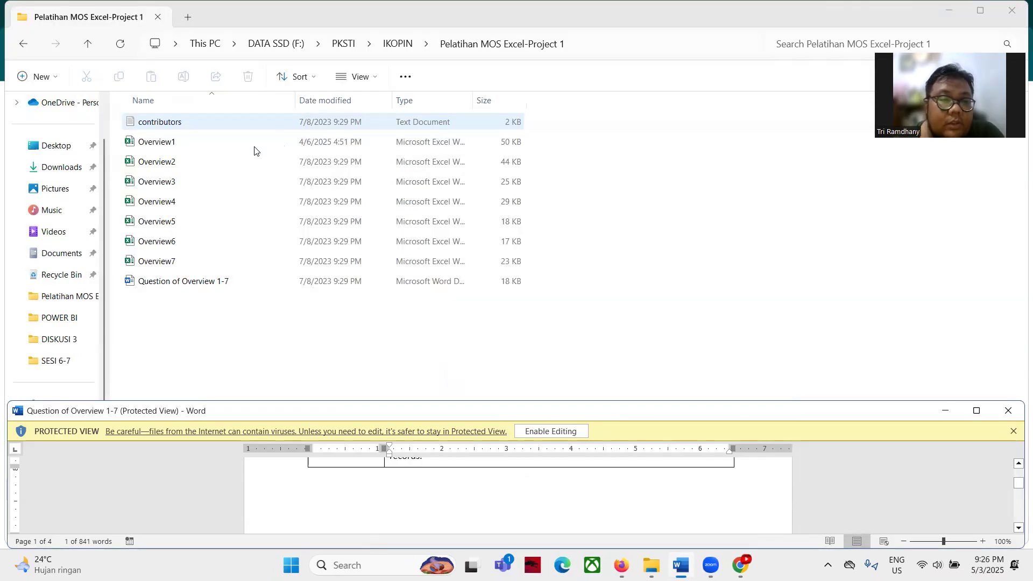
Open Overview2 from the Pelatihan MOS Excel-Project 1 folder and bring the Word task sheet back
left_click(175, 162)
double_click(175, 163)
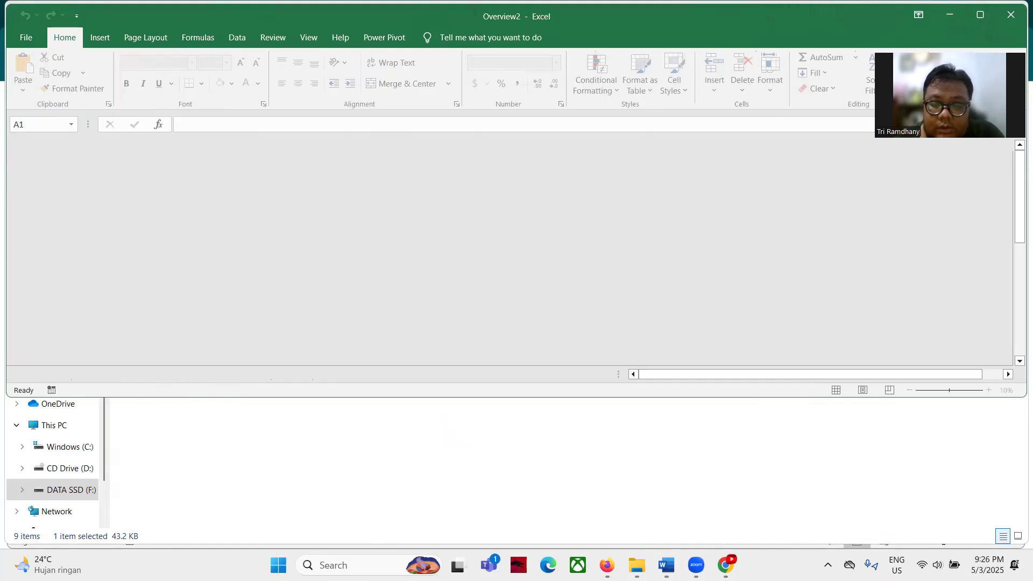
left_click(666, 565)
Select cell A5 on the empty $5,000 Donors sheet and show the Data ribbon
scroll(553, 499, "down", 5)
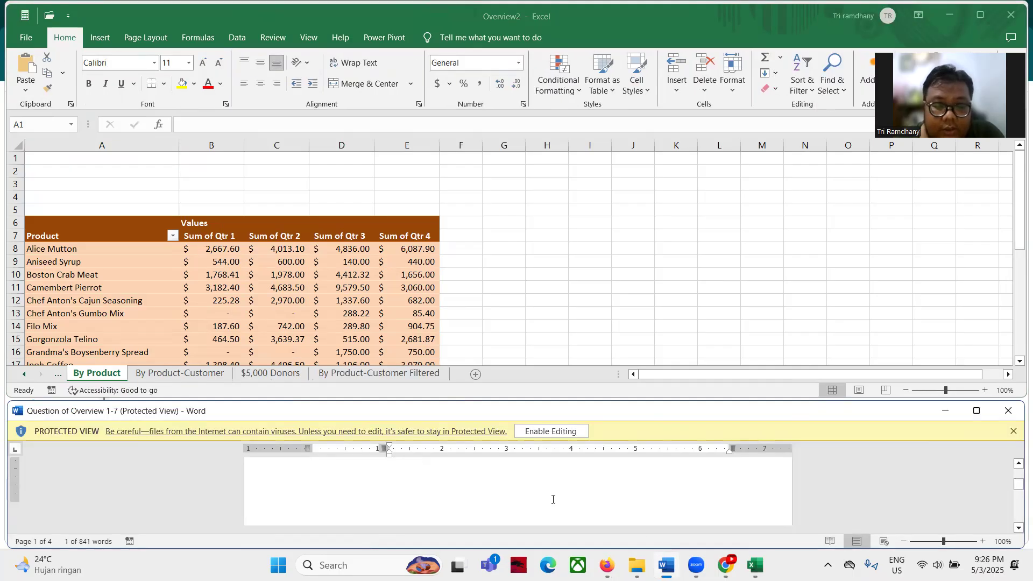
scroll(553, 499, "down", 2)
scroll(553, 499, "up", 1)
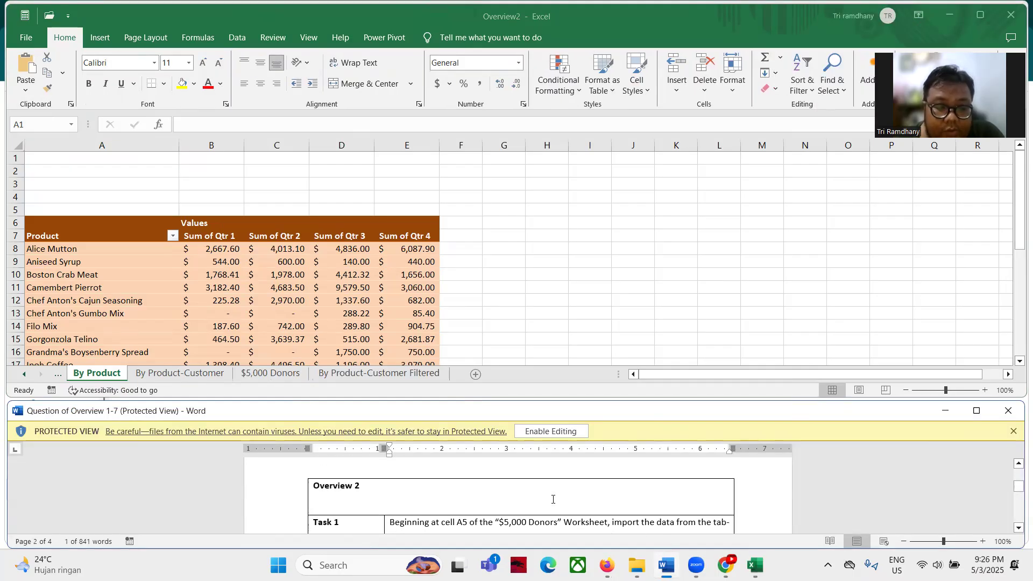
scroll(553, 499, "down", 2)
scroll(553, 499, "up", 2)
scroll(553, 499, "down", 2)
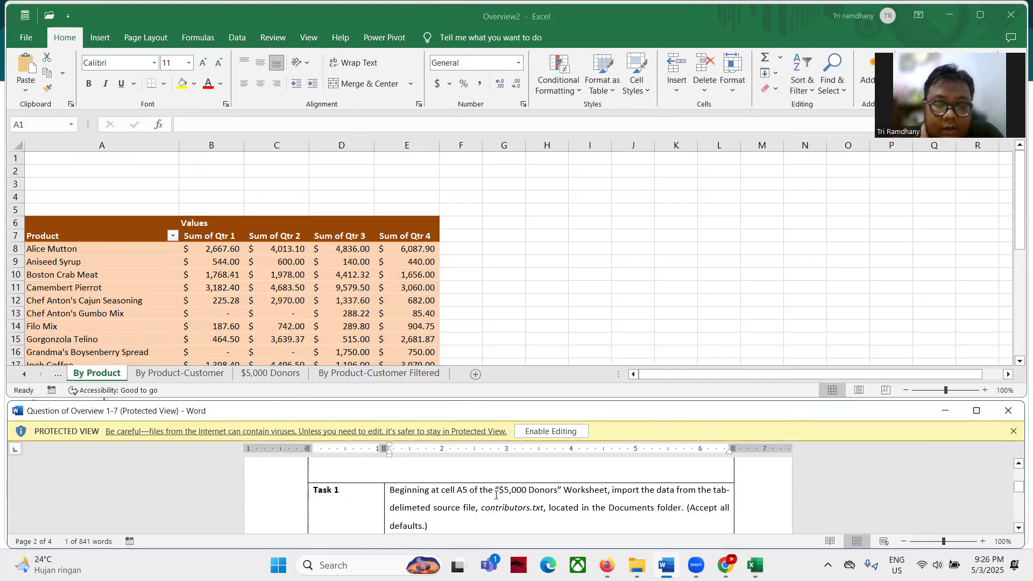
left_click(271, 375)
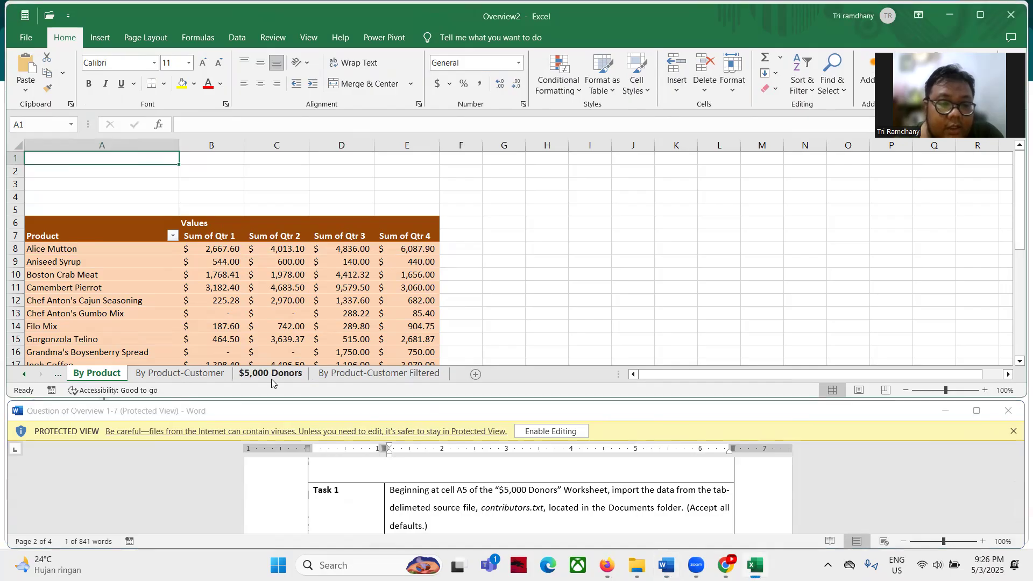
left_click(62, 212)
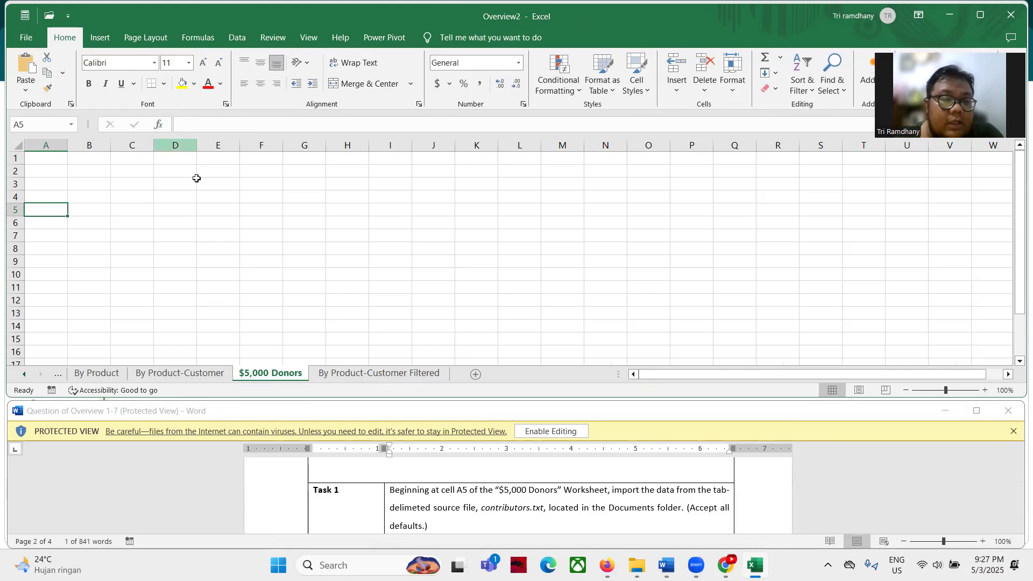
left_click(247, 40)
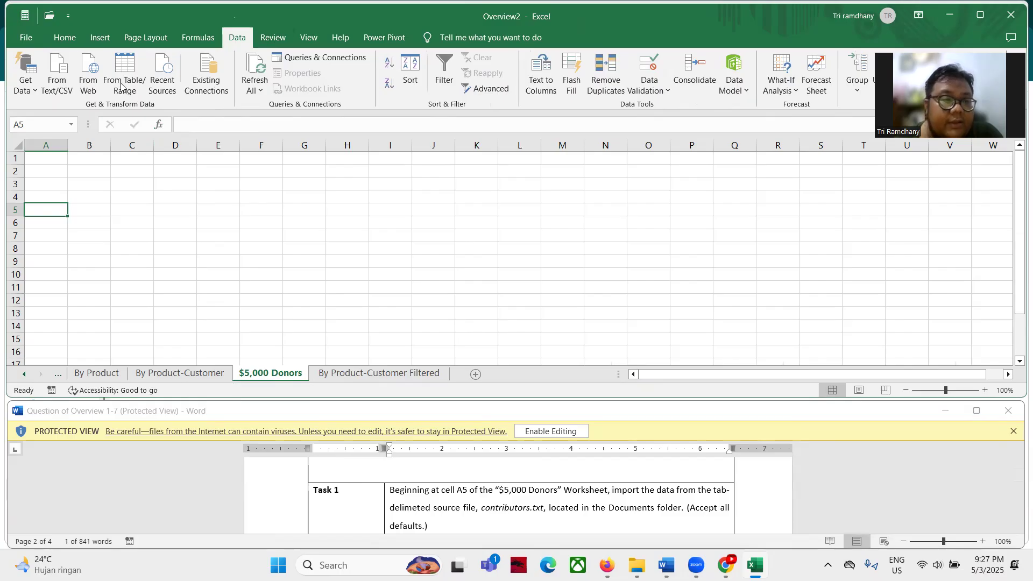
Import contributors.txt as a table at $A$5 of the existing worksheet, loading 21 rows
left_click(61, 69)
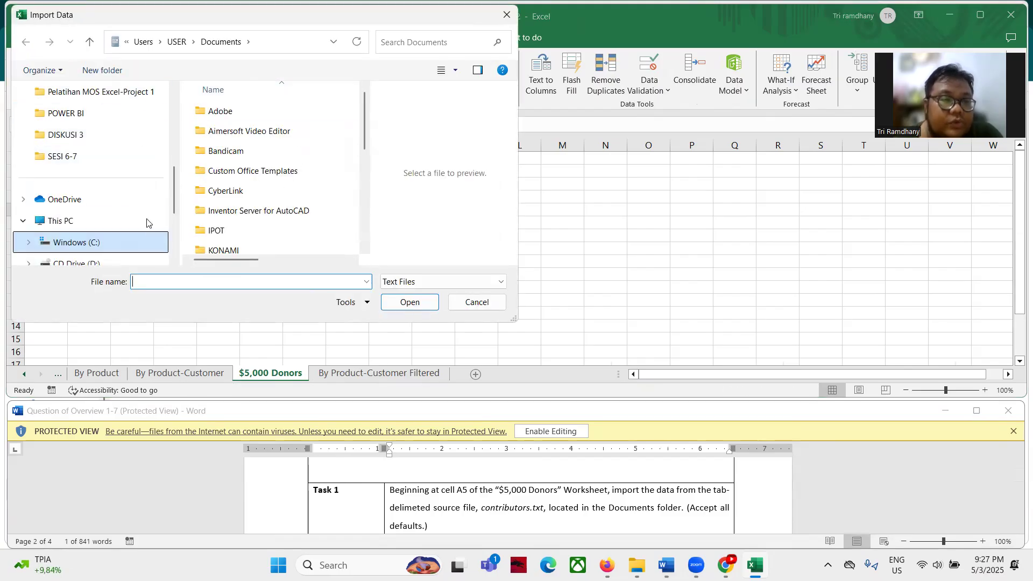
scroll(147, 222, "up", 1)
left_click(143, 156)
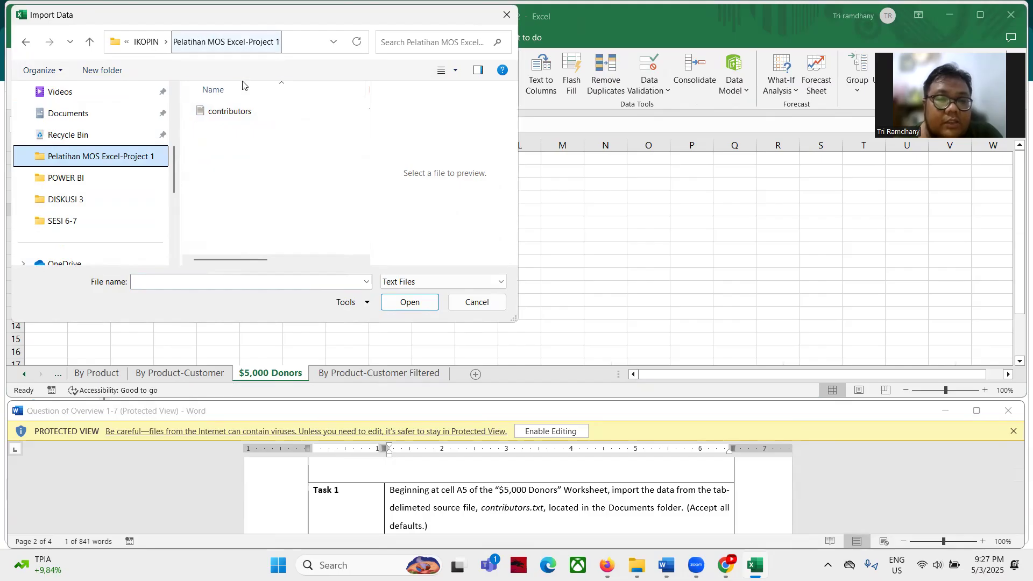
left_click(238, 112)
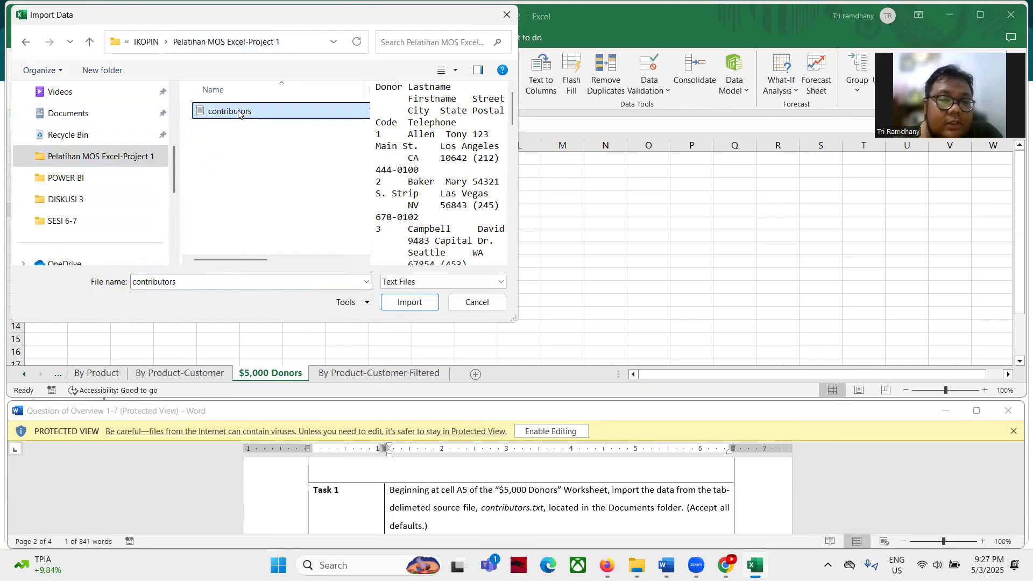
left_click(415, 311)
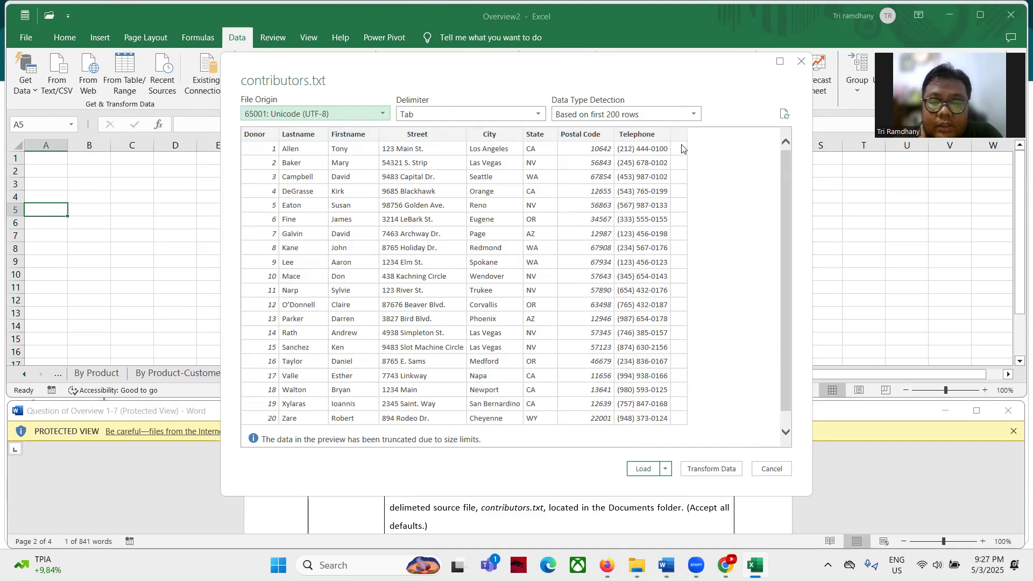
left_click(666, 468)
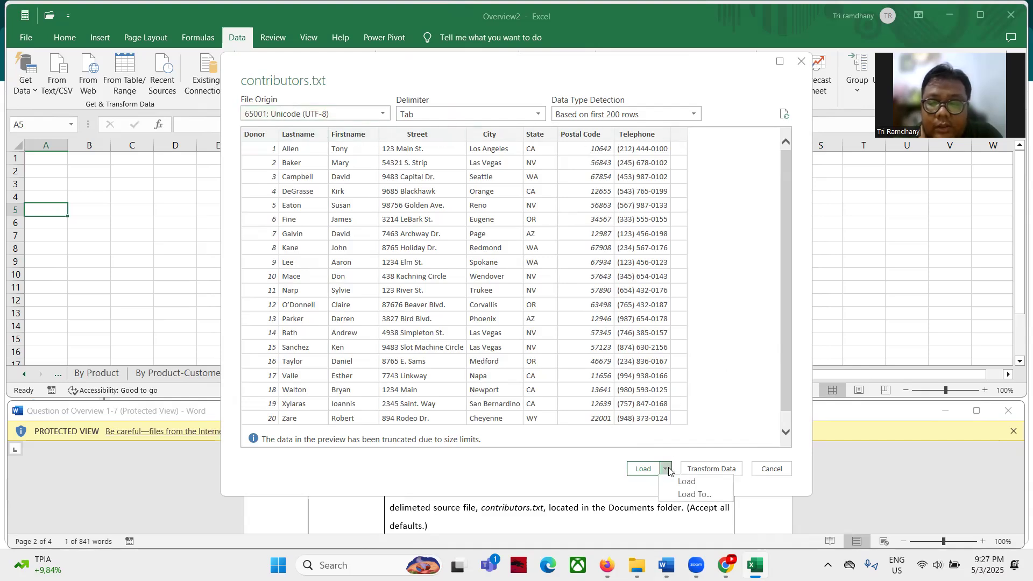
left_click(691, 493)
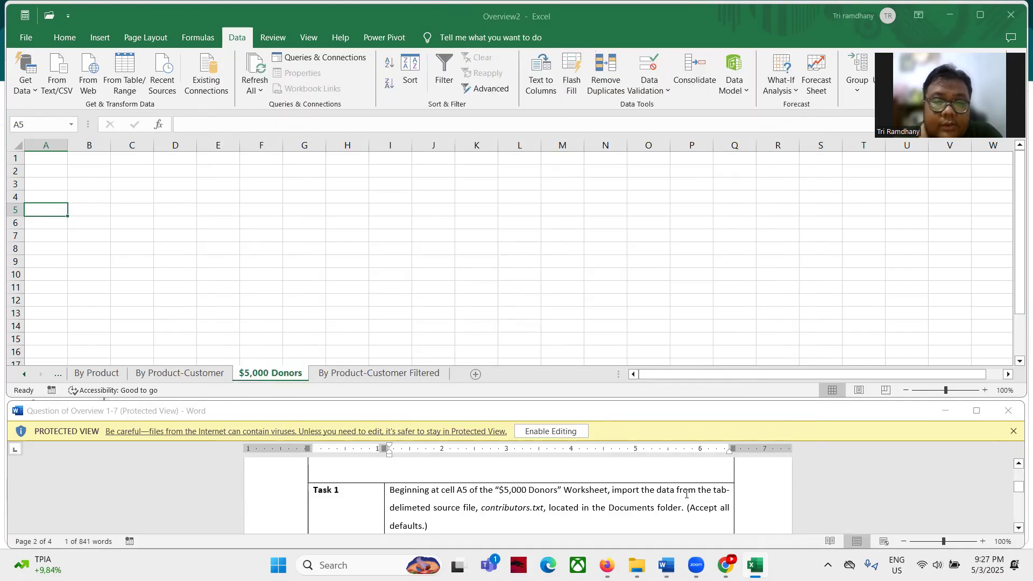
left_click(446, 206)
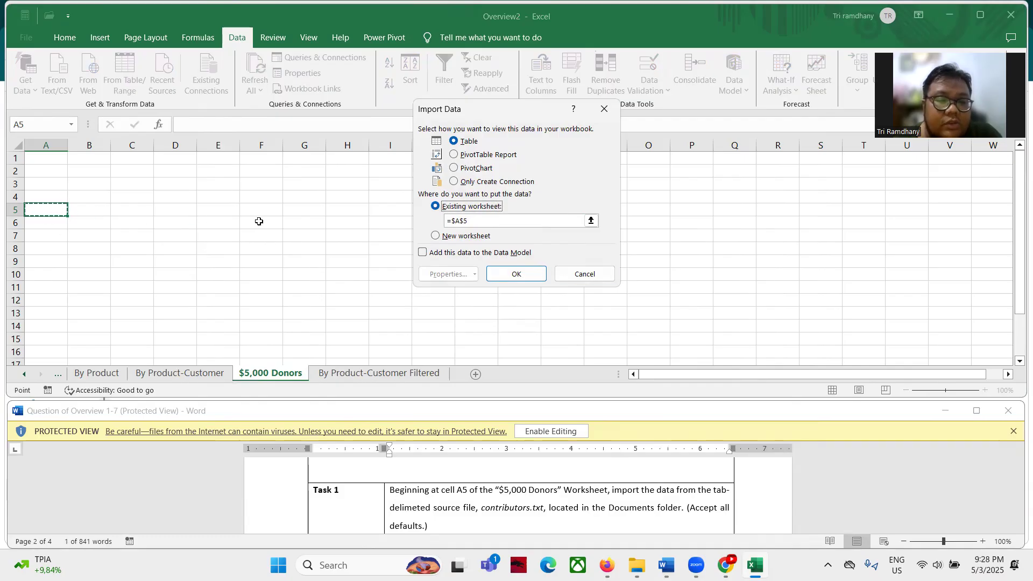
left_click(530, 276)
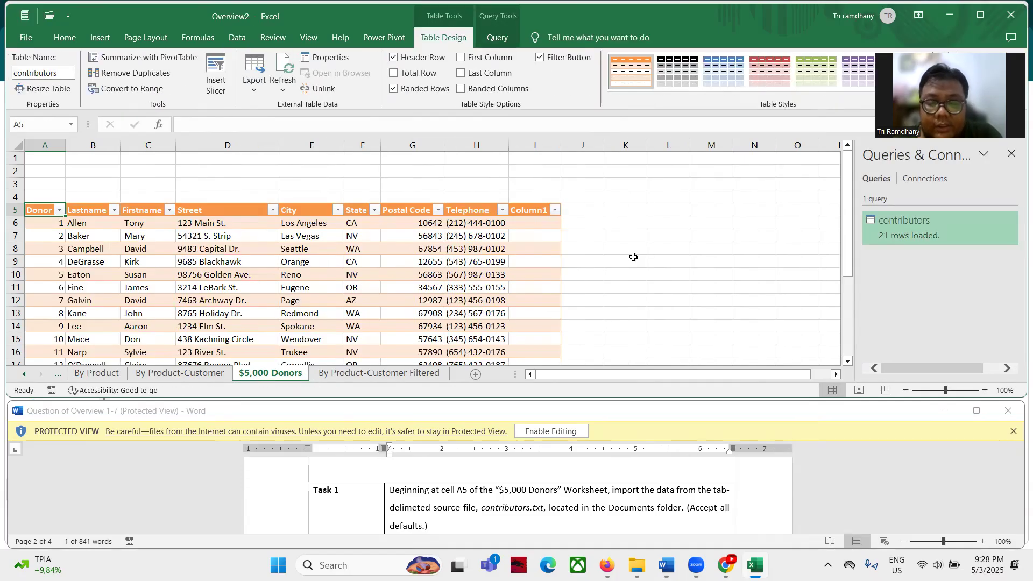
Select the Oregon named range from the Name Box list and delete its contents
scroll(469, 494, "up", 1)
scroll(469, 494, "down", 3)
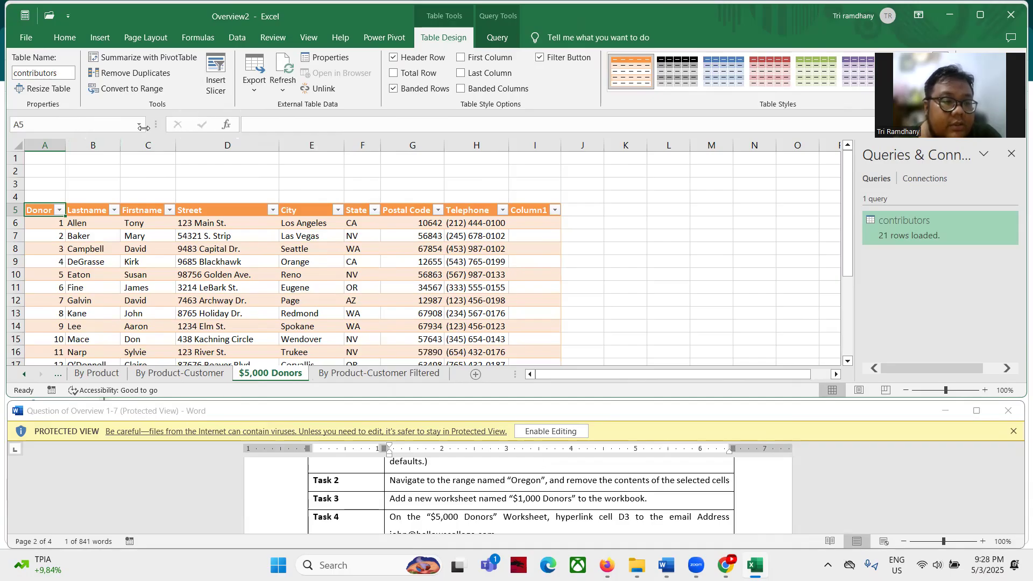
left_click(138, 124)
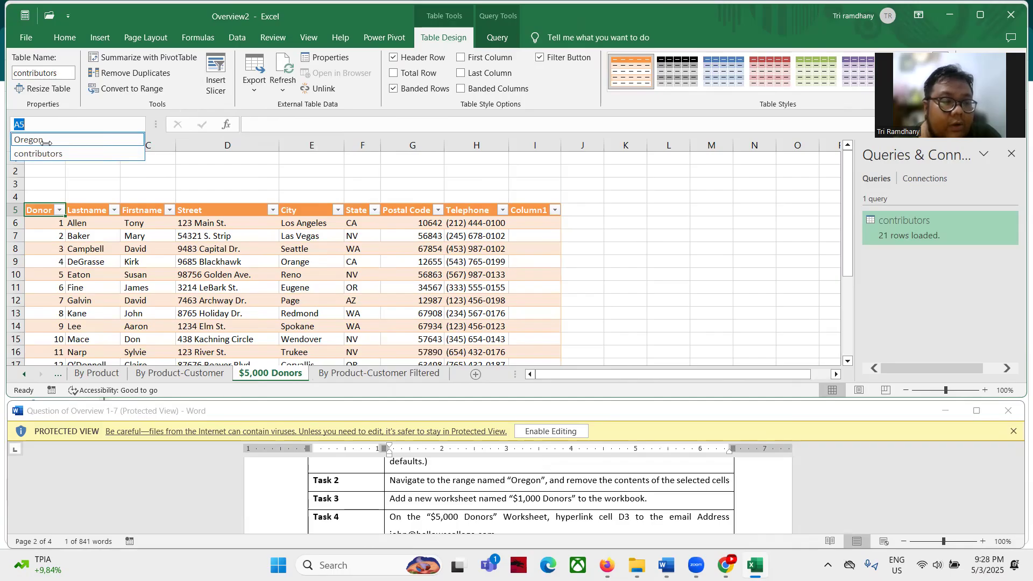
left_click(46, 141)
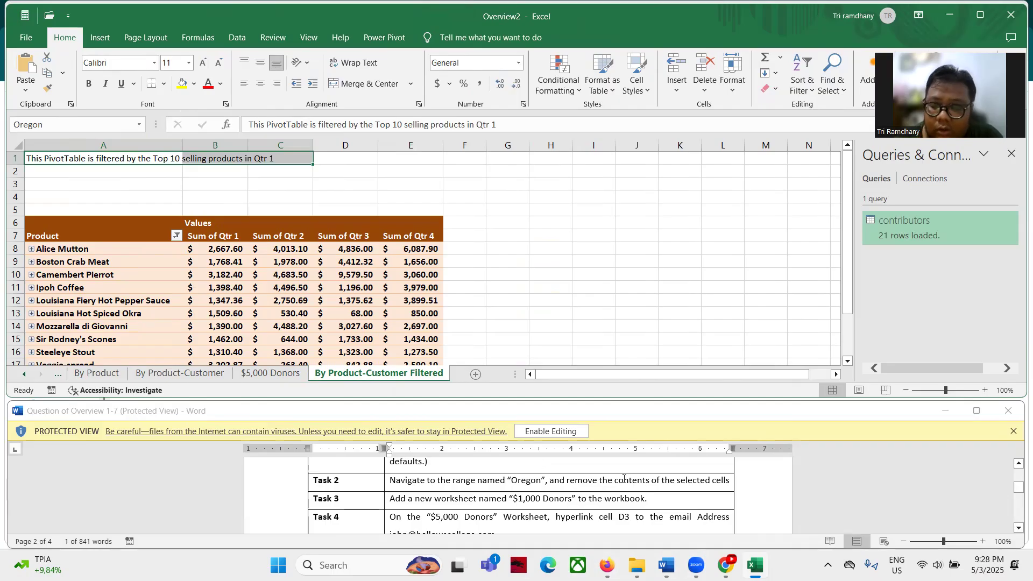
key("Delete")
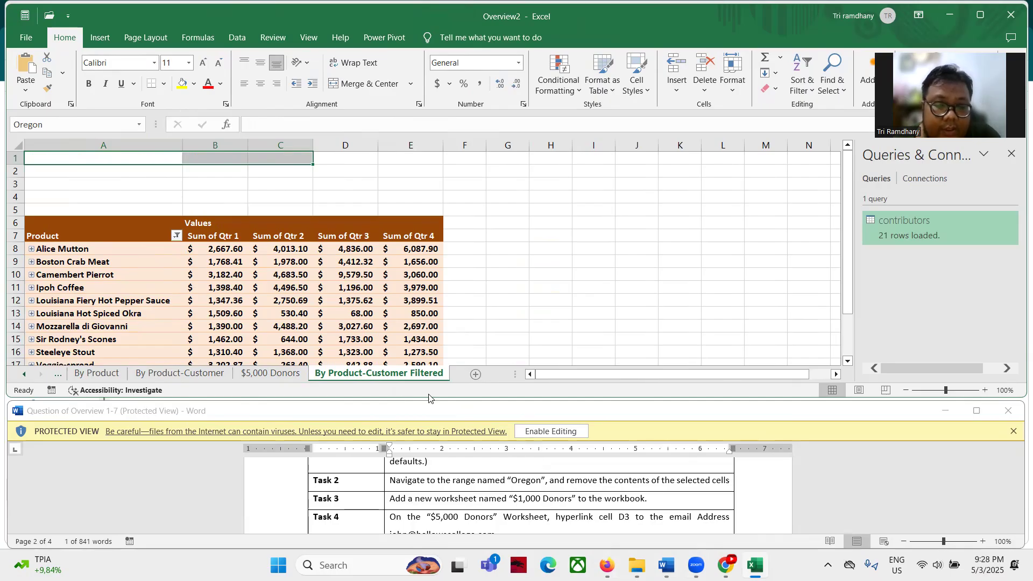
Add a new blank worksheet and rename it $1,000 Donors
left_click(476, 376)
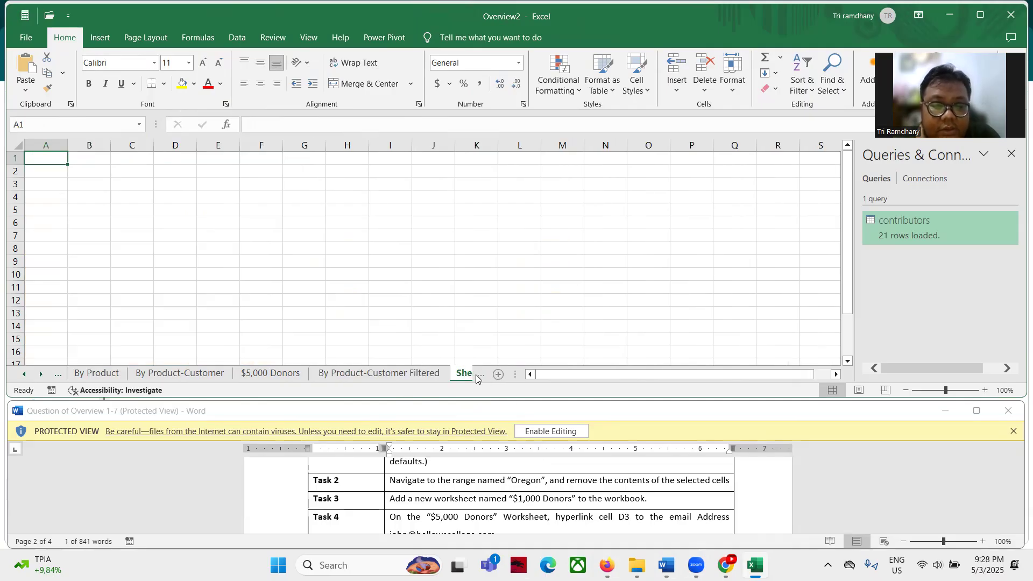
right_click(467, 378)
left_click(411, 375)
right_click(411, 376)
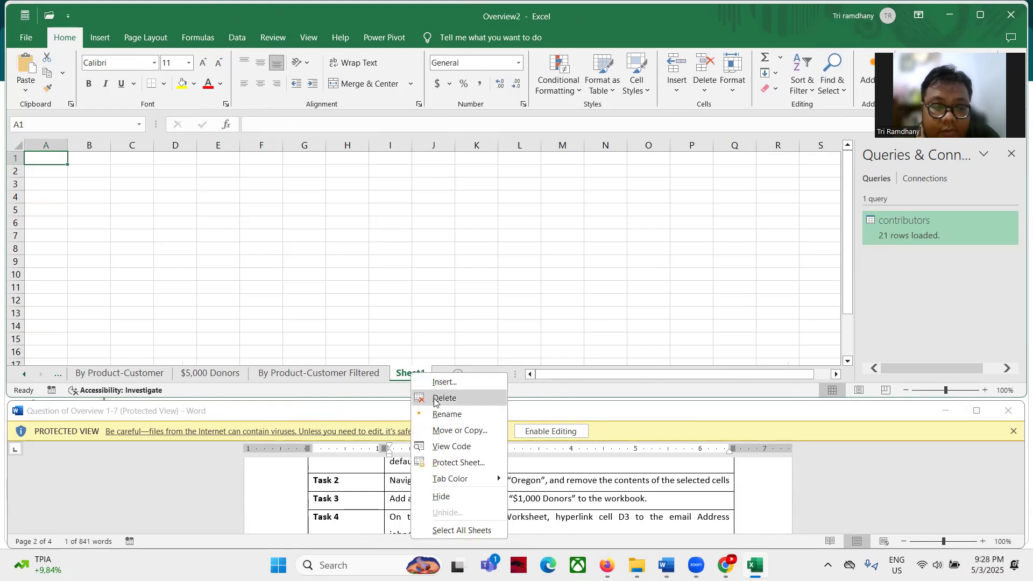
left_click(438, 415)
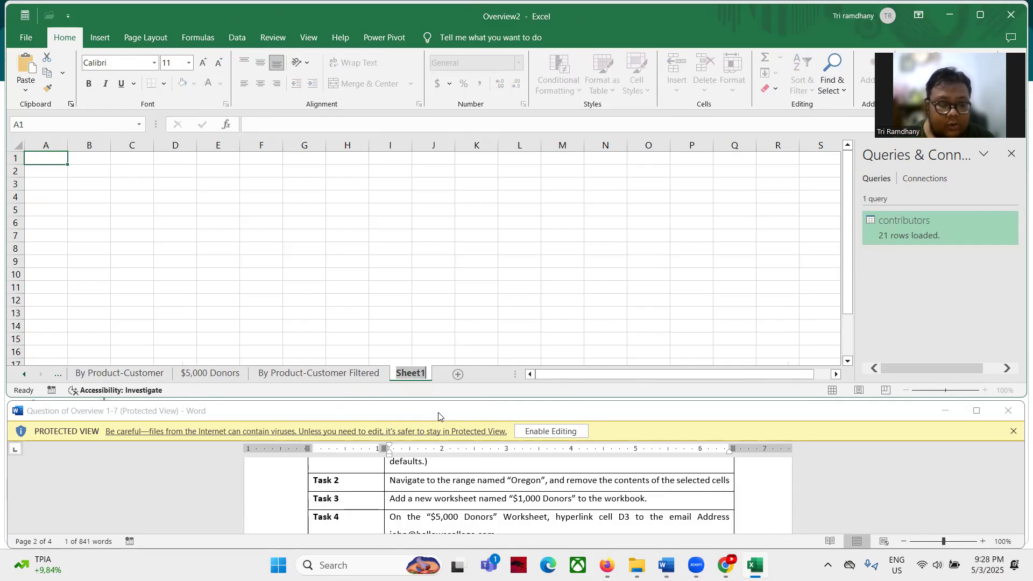
type("$1")
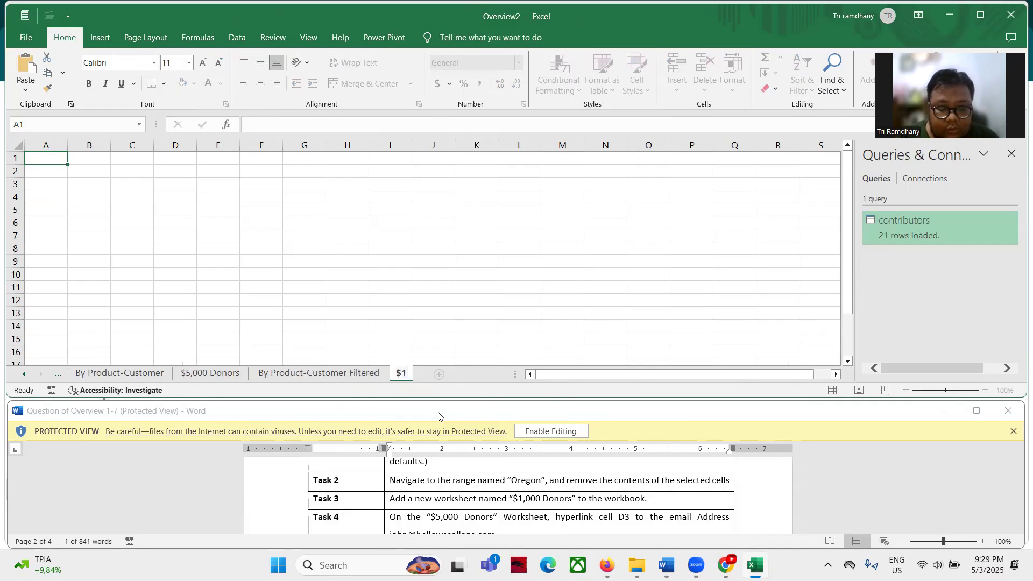
type(",")
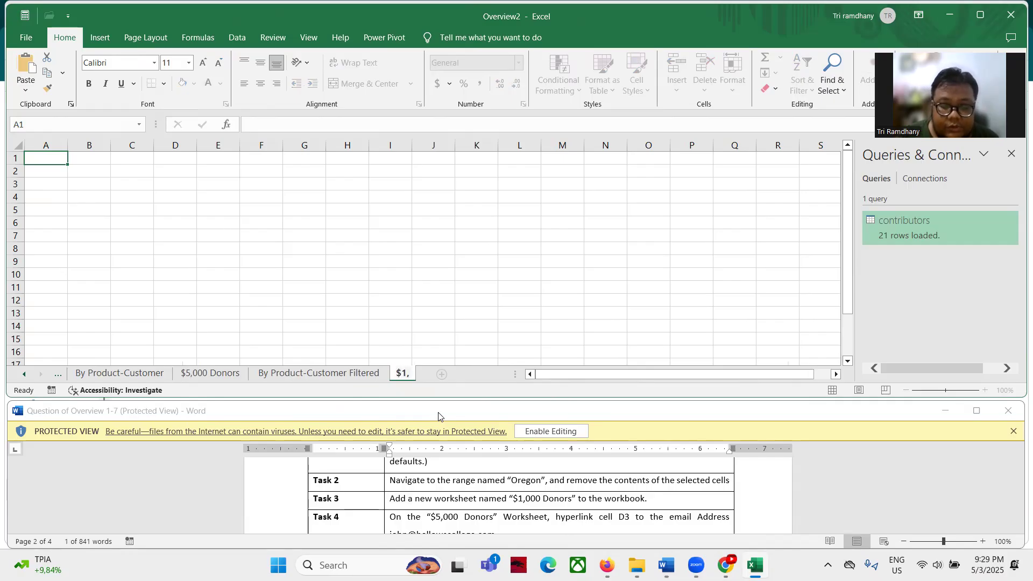
type("000 Donors")
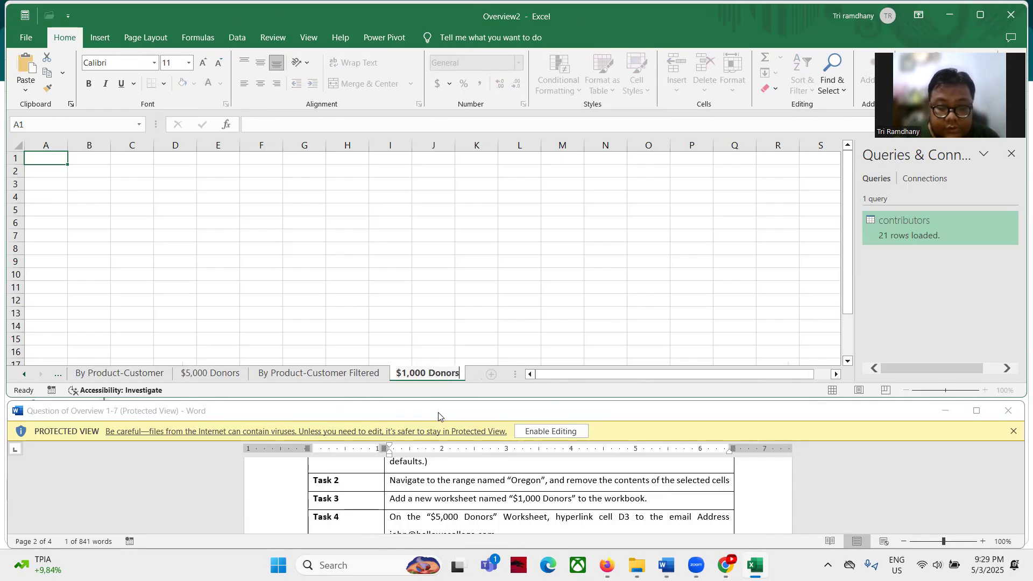
key("Return")
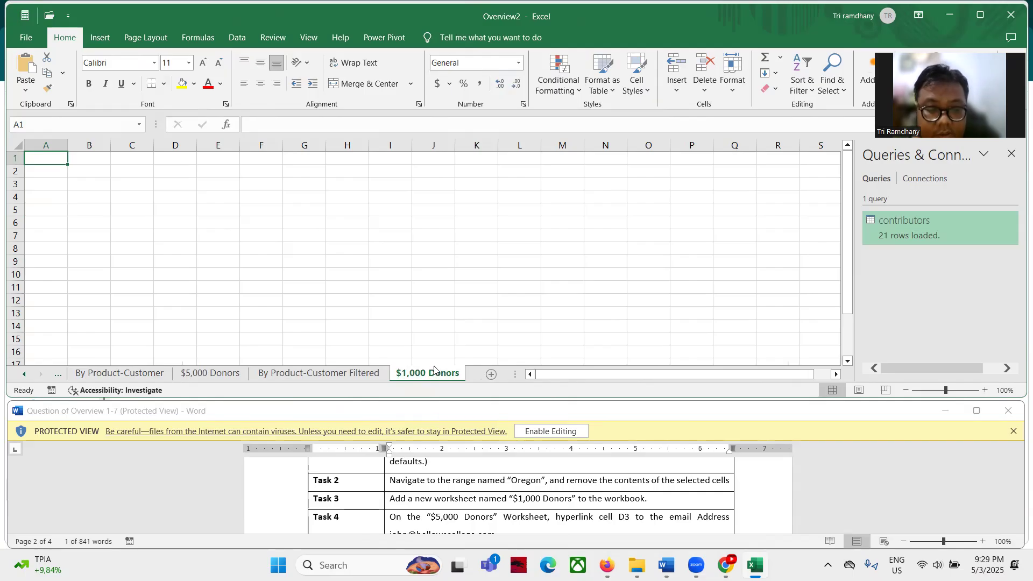
scroll(385, 498, "down", 1)
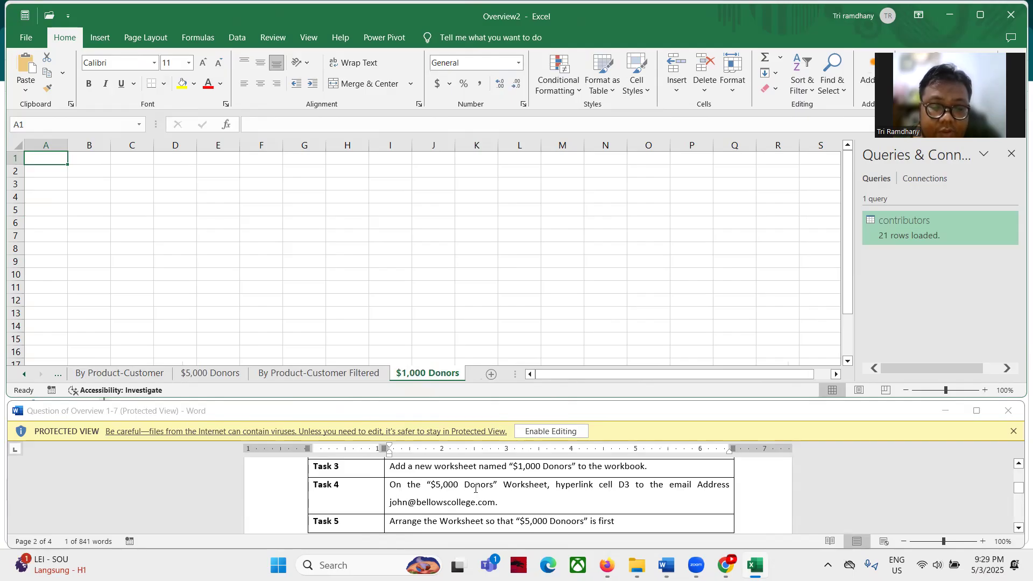
On $5,000 Donors, give cell D3 a mailto hyperlink to the task's e-mail address
left_click(209, 377)
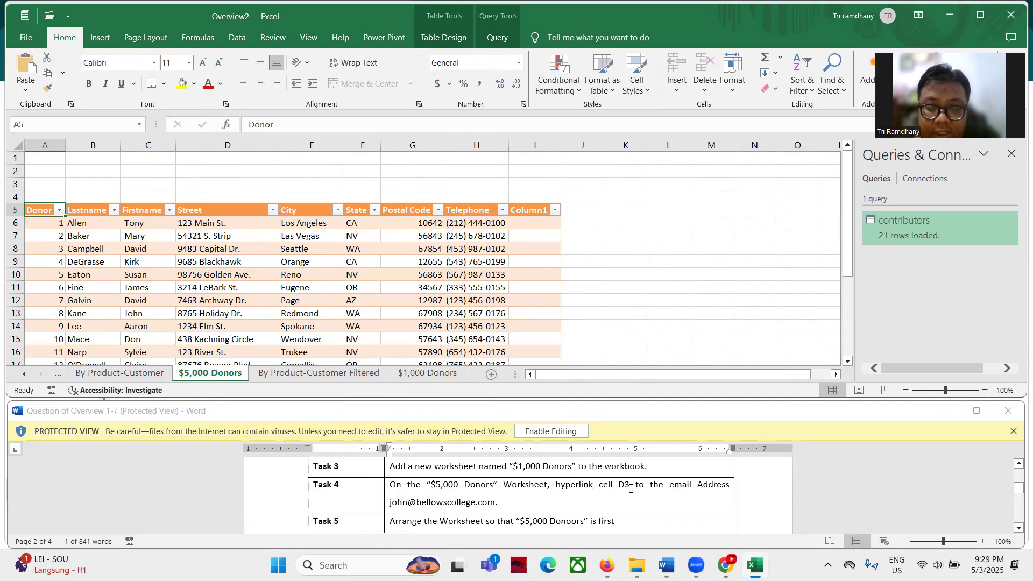
left_click(39, 127)
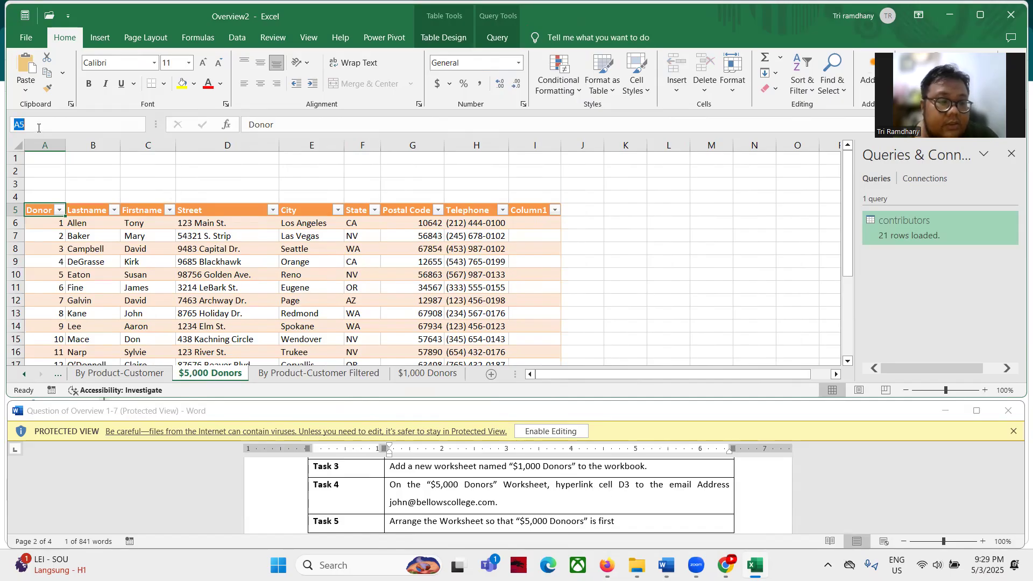
type("D3")
key("Return")
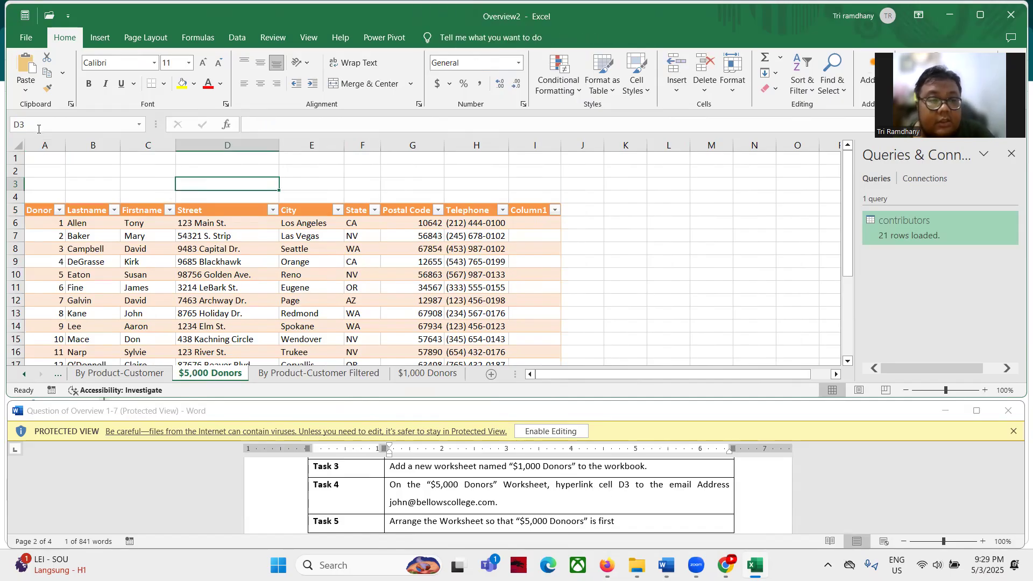
right_click(220, 186)
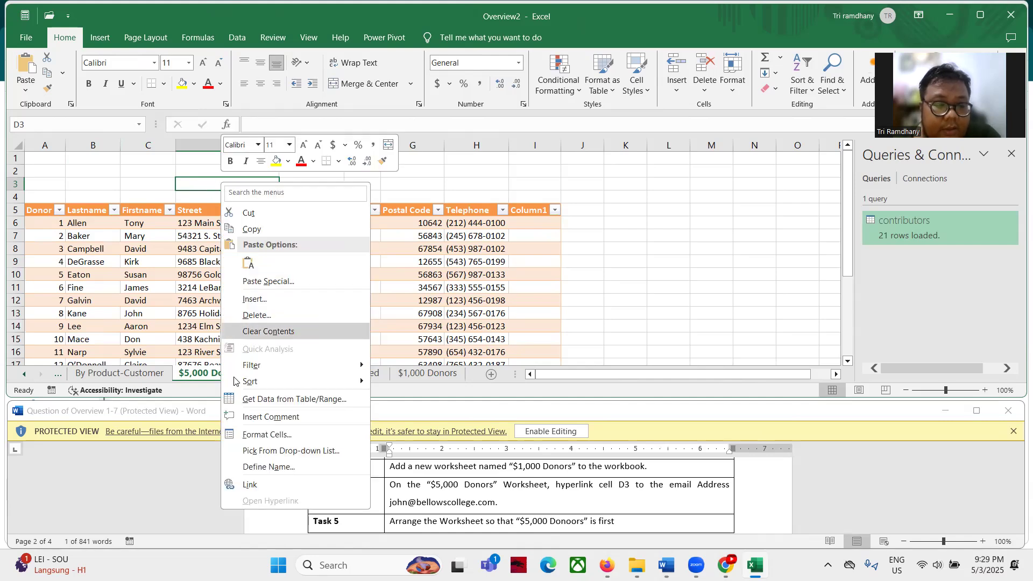
left_click(250, 484)
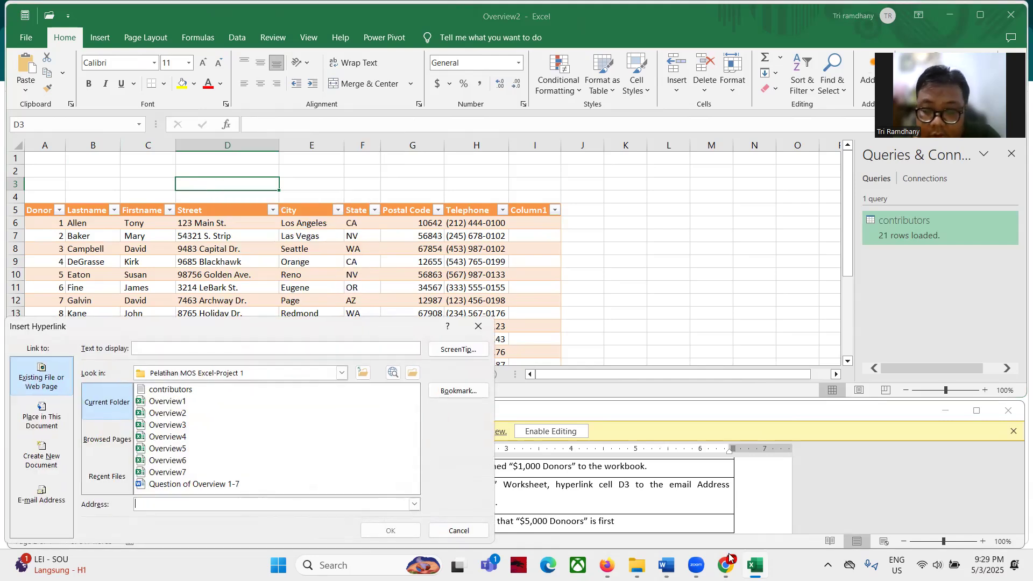
left_click_drag(300, 333, 486, 172)
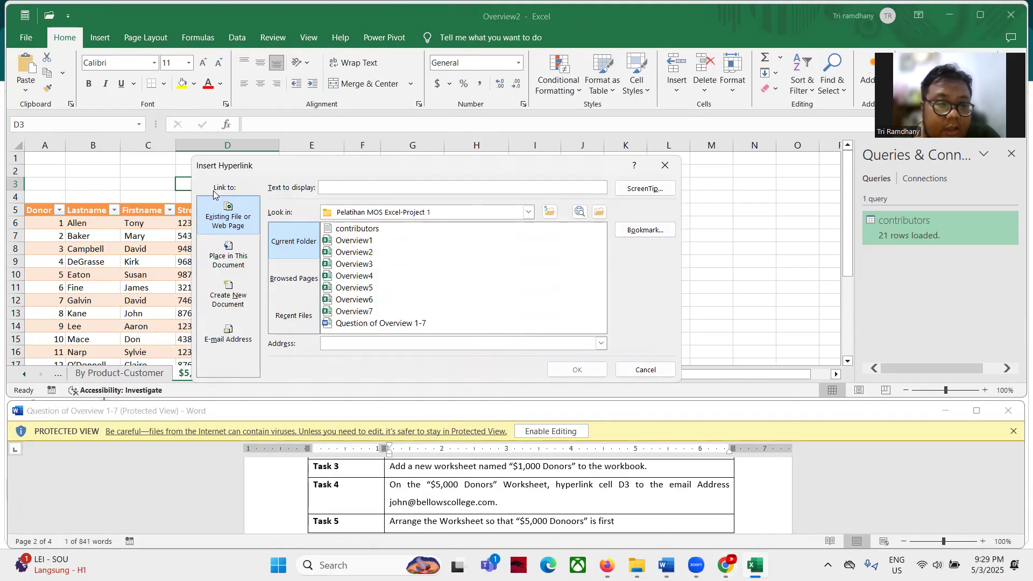
left_click(213, 331)
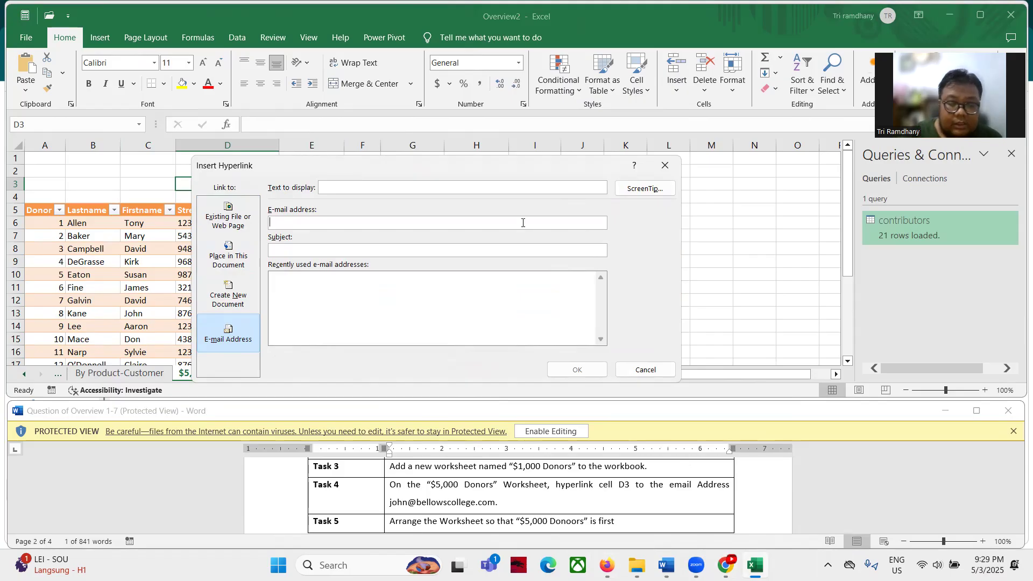
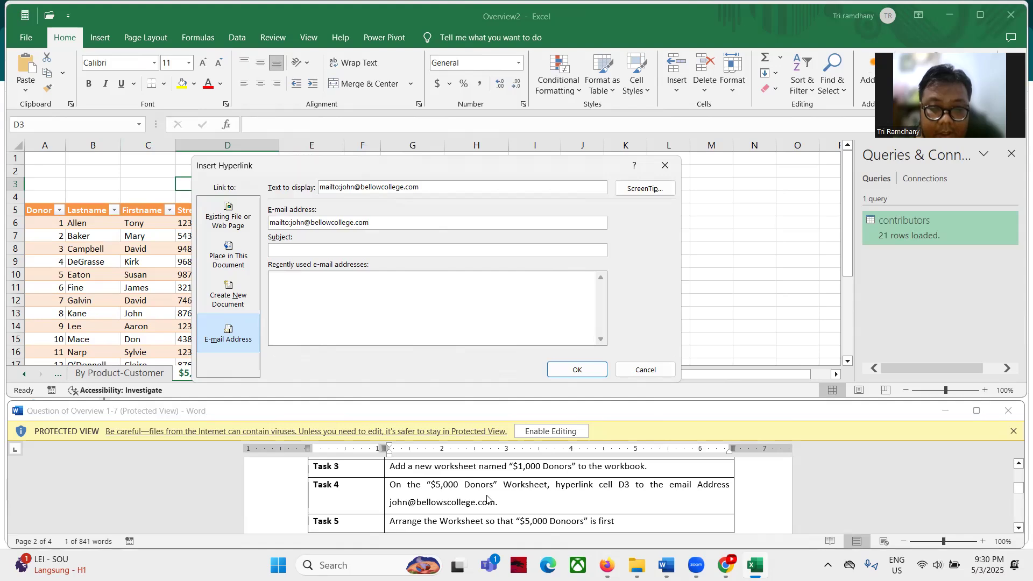
left_click(577, 369)
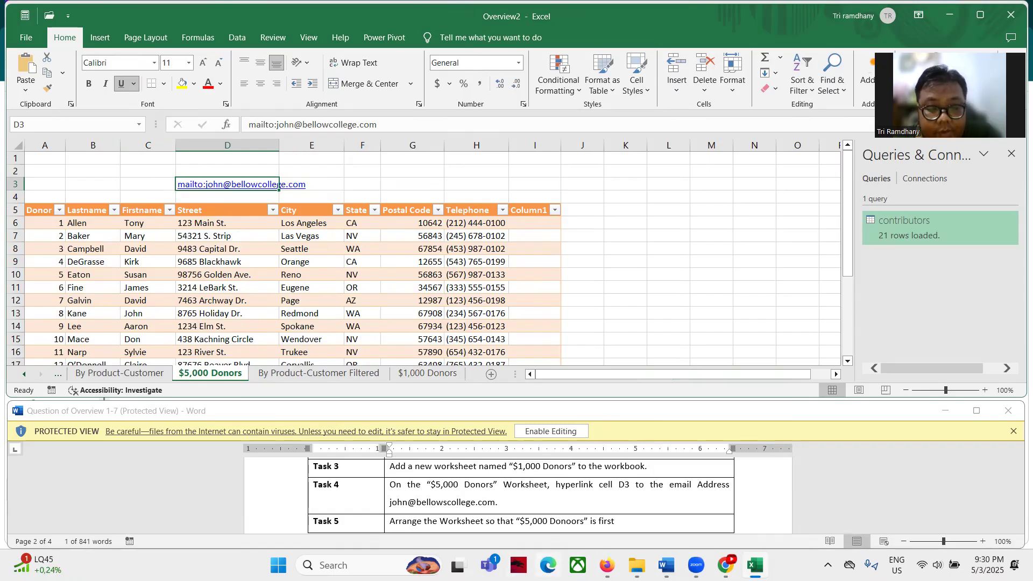
scroll(320, 502, "down", 1)
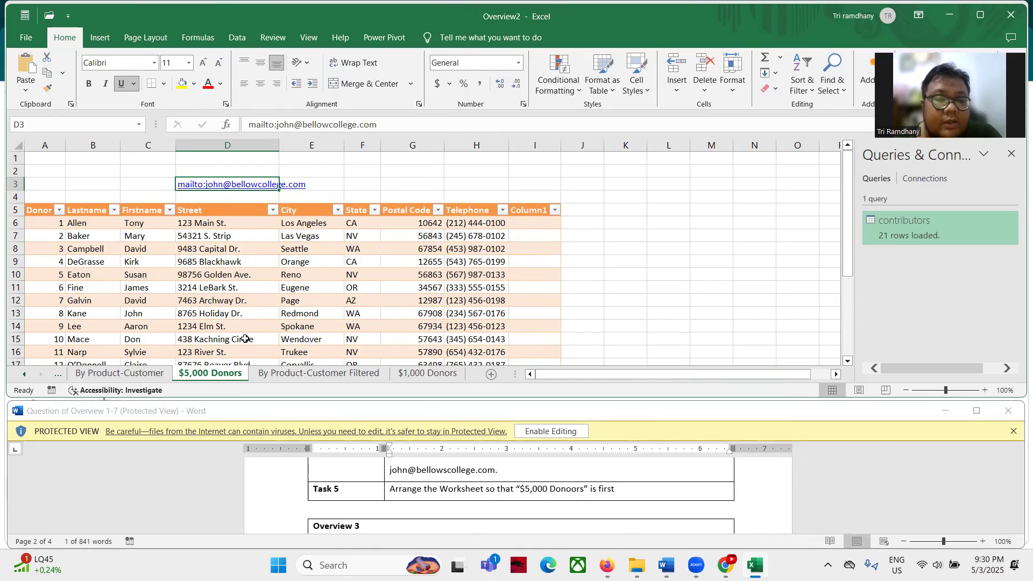
Move the $5,000 Donors sheet before Source Data so it becomes the first sheet
right_click(206, 372)
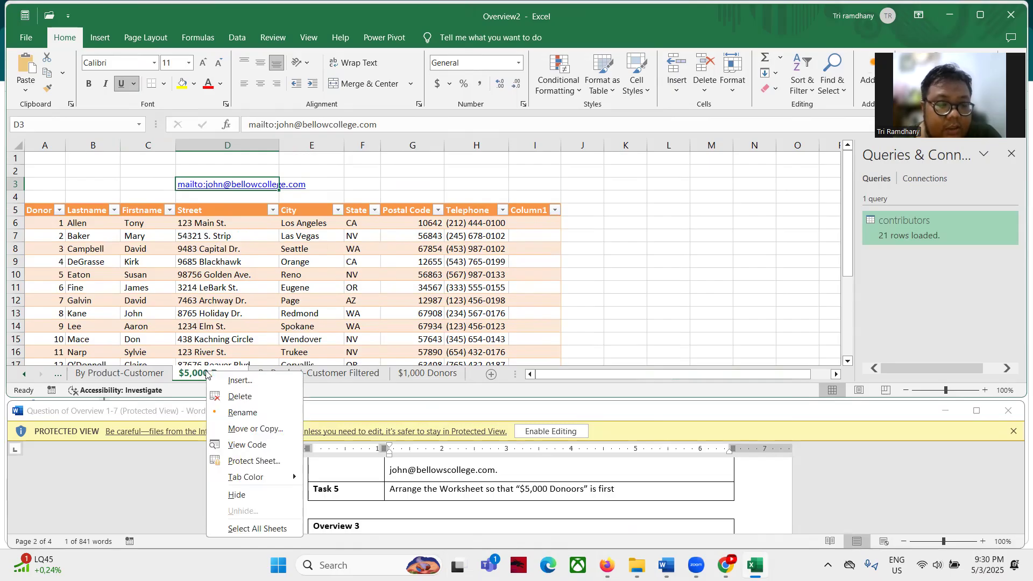
left_click(247, 429)
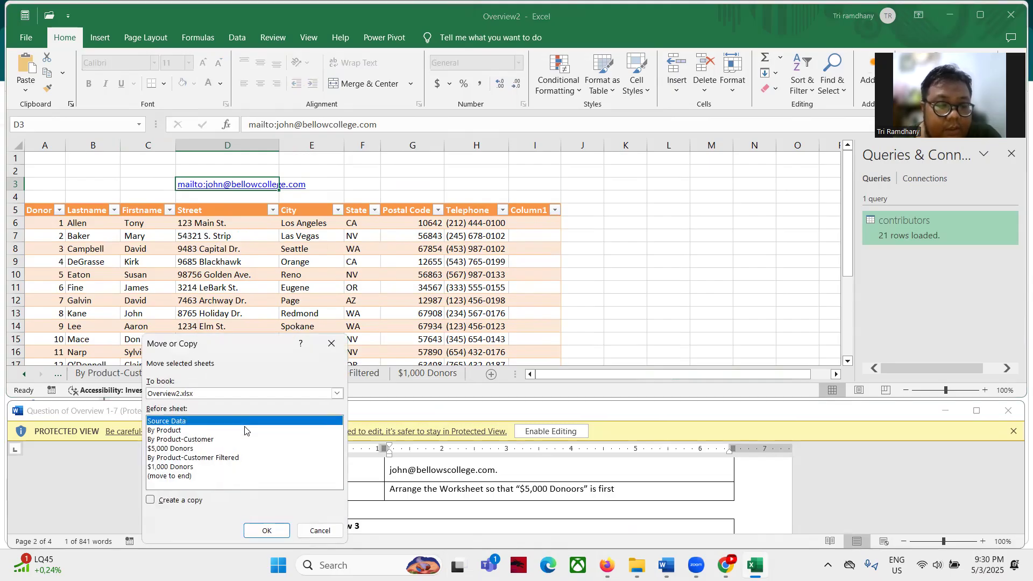
left_click_drag(231, 344, 534, 181)
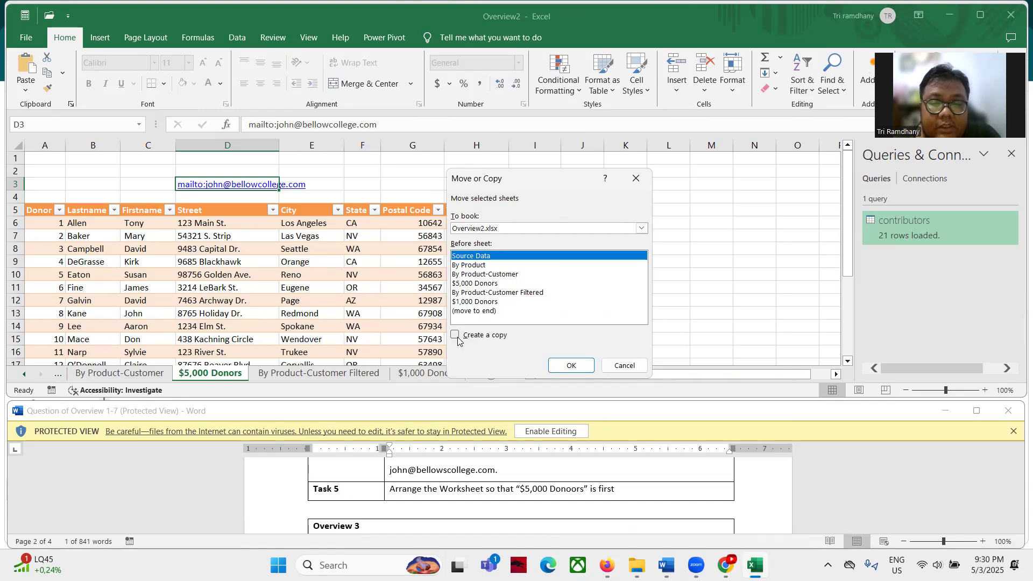
left_click(569, 366)
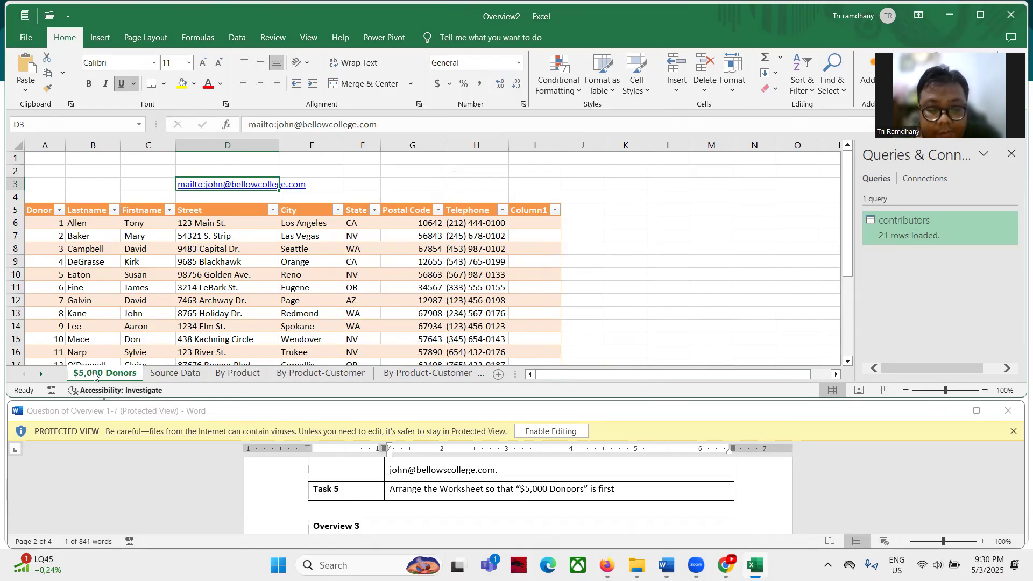
scroll(410, 498, "up", 10)
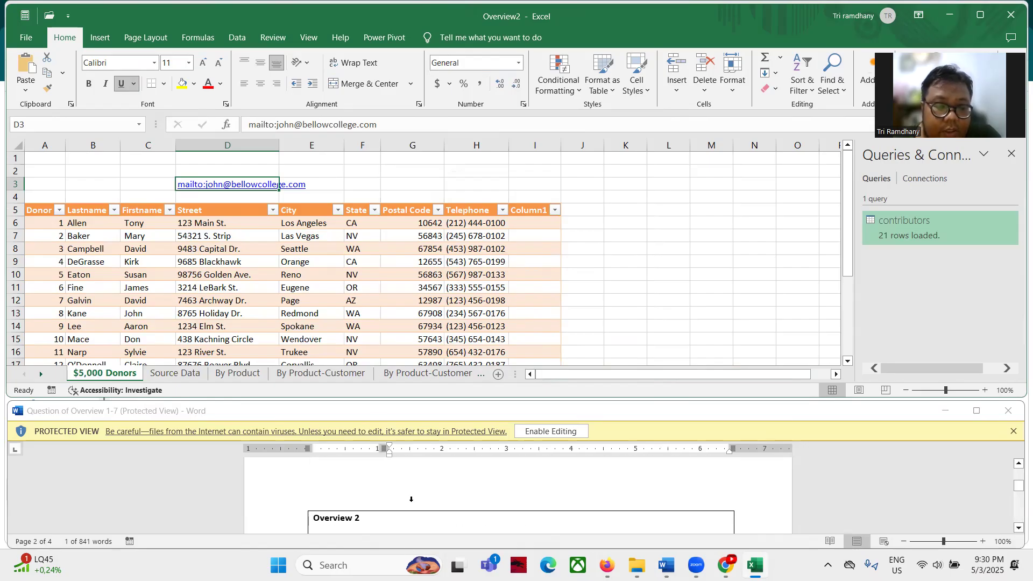
scroll(412, 502, "down", 2)
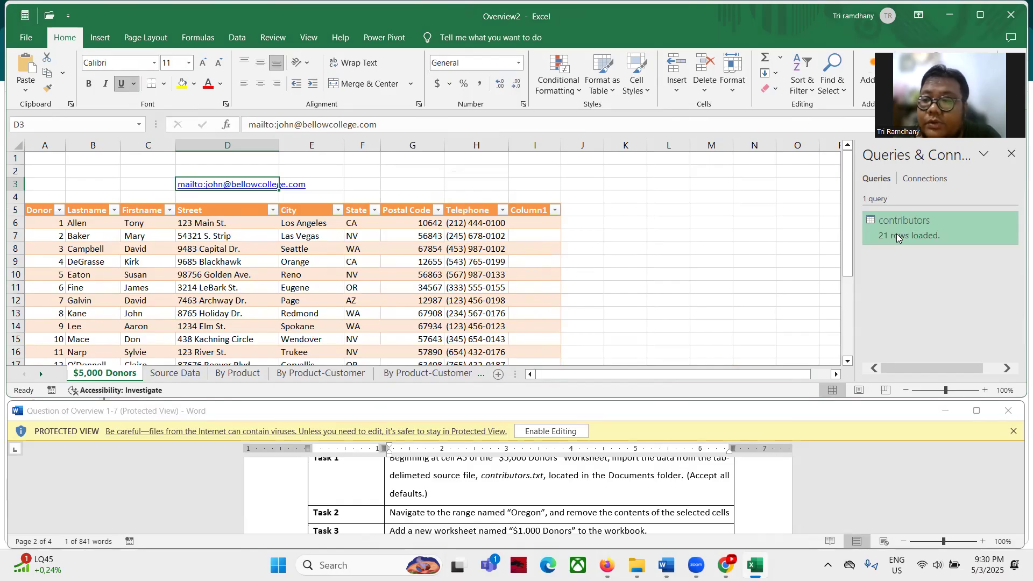
Close Overview2 without saving and open the Overview3 workbook from File Explorer
left_click(1016, 21)
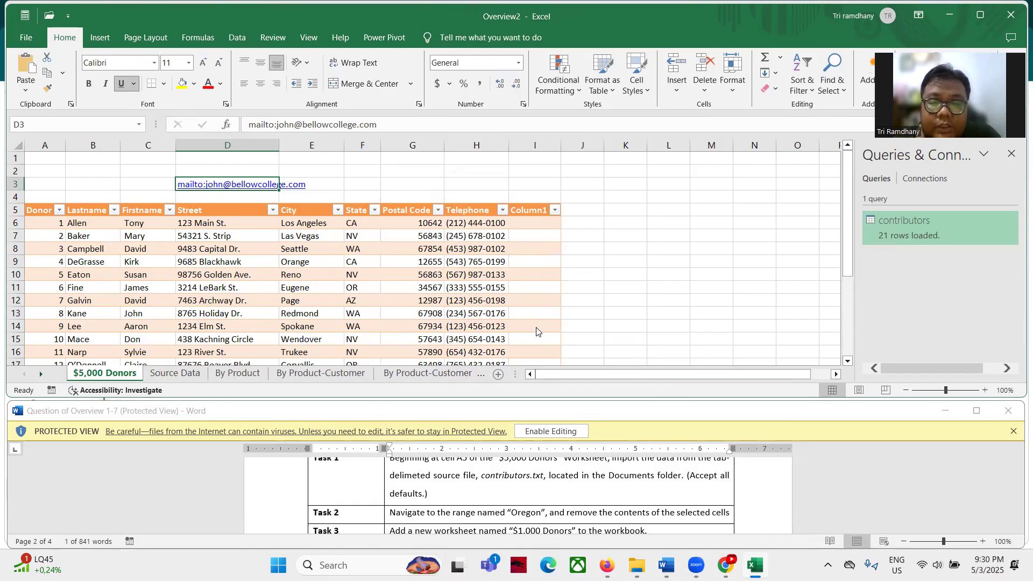
left_click(549, 310)
left_click(164, 185)
double_click(165, 183)
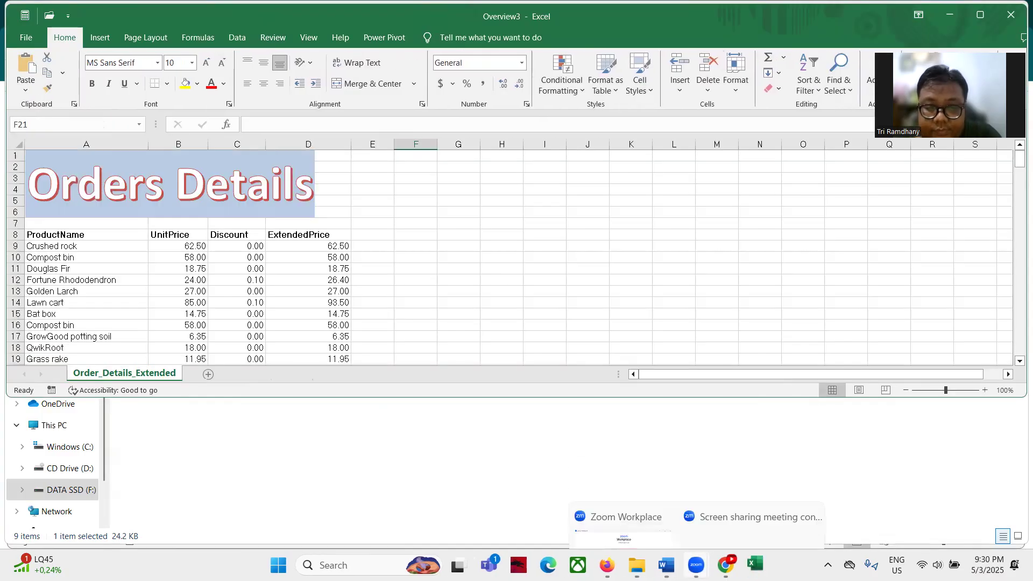
Bring the Overview 3 task document forward to read the Task 1 margin instructions
left_click(666, 564)
scroll(425, 494, "down", 2)
scroll(424, 494, "up", 2)
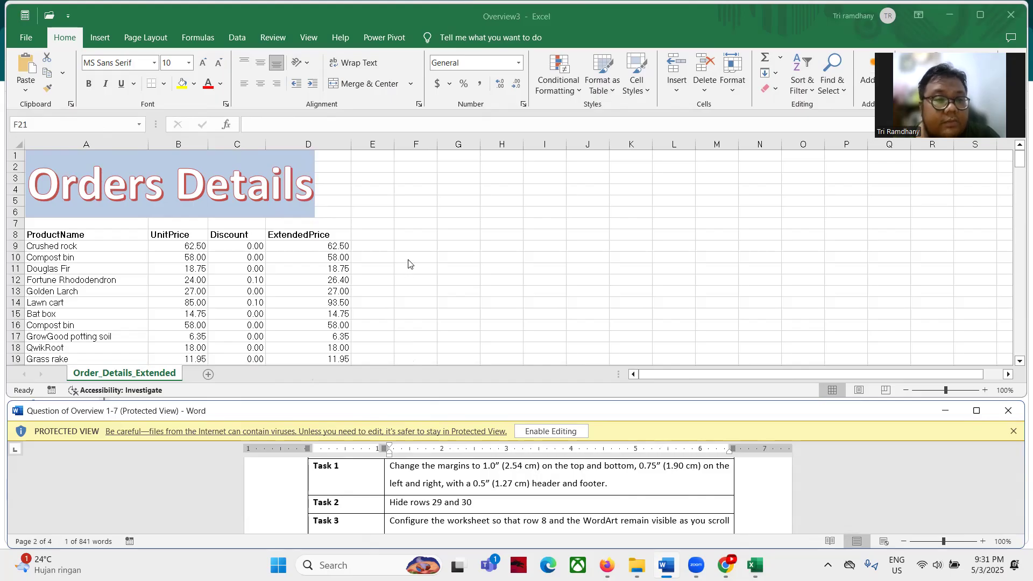
Apply custom margins: 1" top/bottom, 0.75" left/right, 0.5" header/footer
left_click(159, 40)
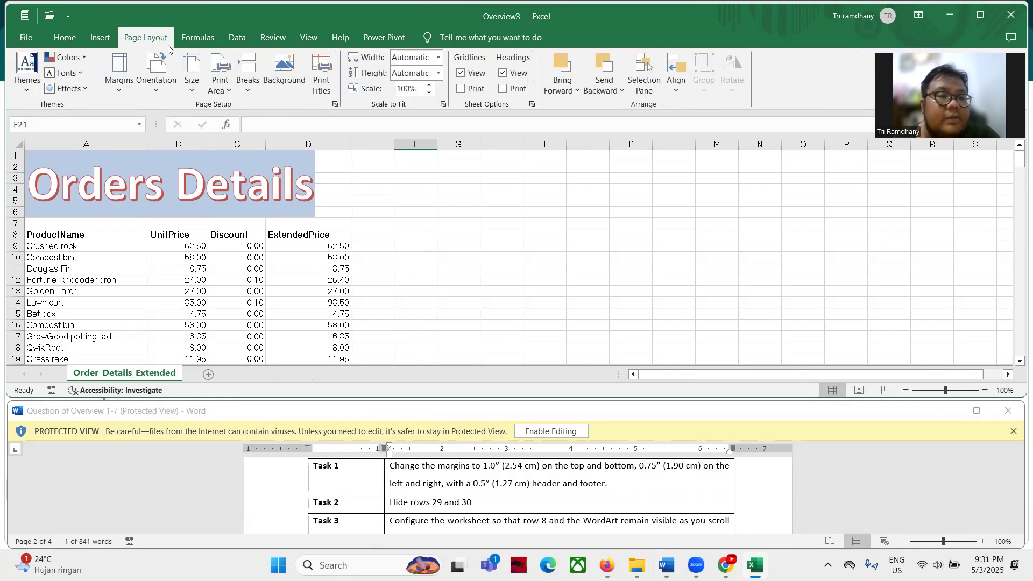
left_click(120, 79)
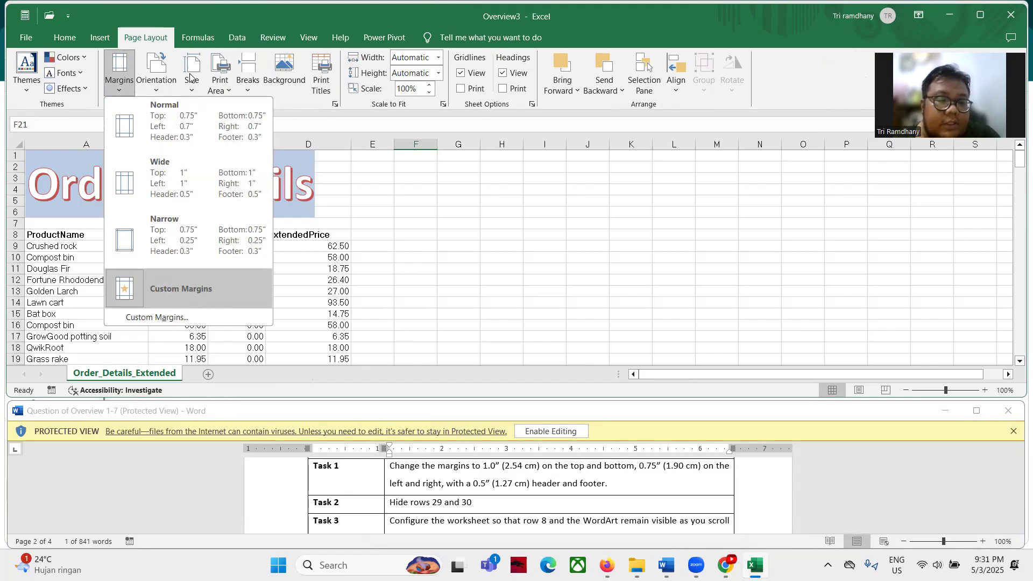
left_click(164, 317)
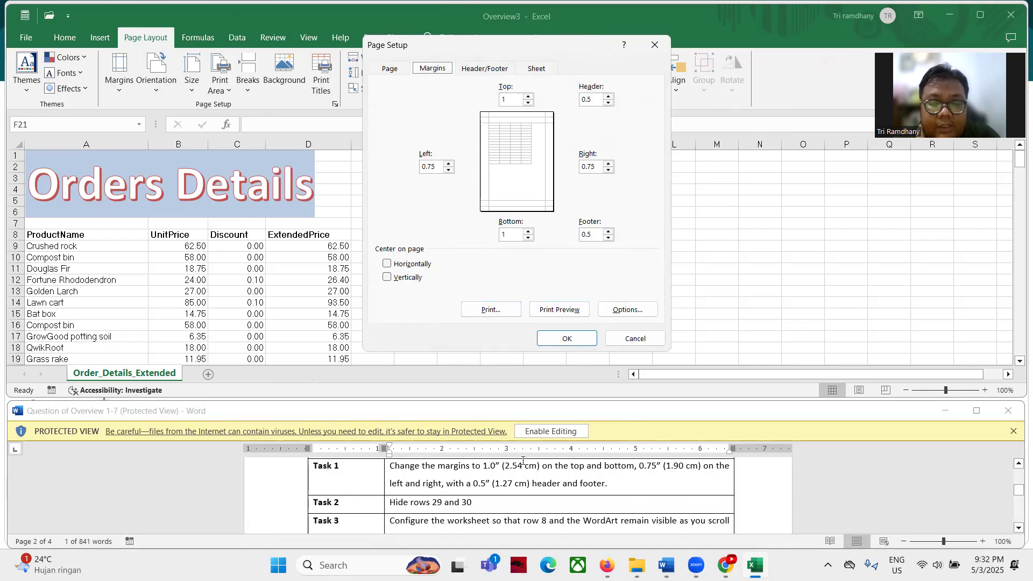
left_click(568, 338)
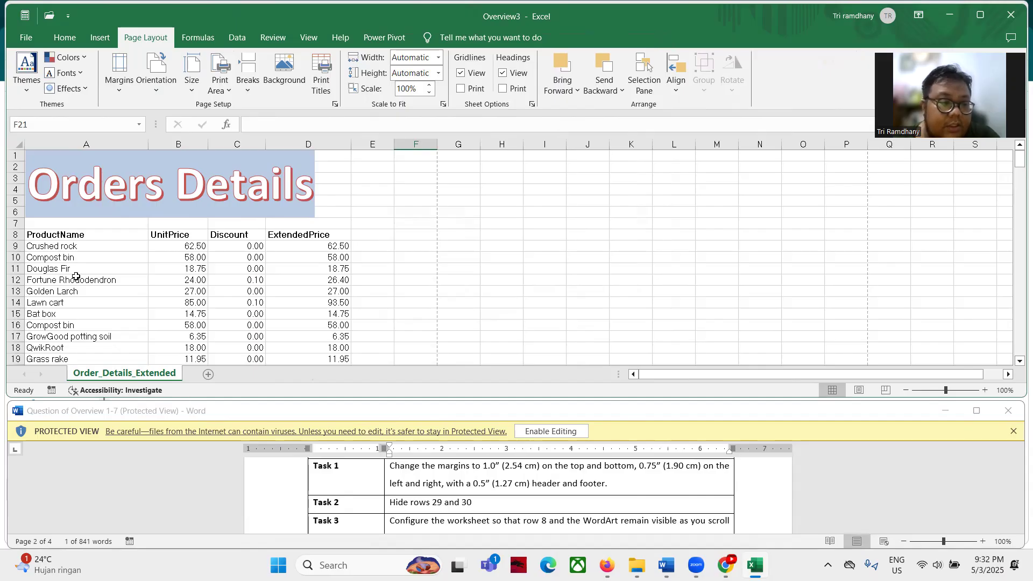
Hide rows 29 and 30 of the Order_Details_Extended sheet
scroll(82, 272, "down", 5)
scroll(82, 272, "down", 2)
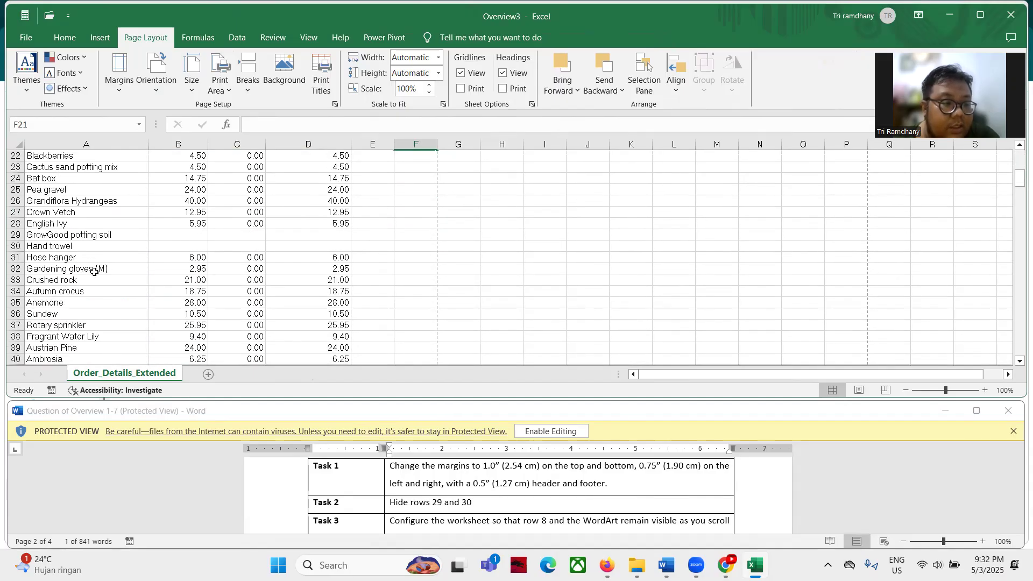
left_click_drag(16, 235, 18, 250)
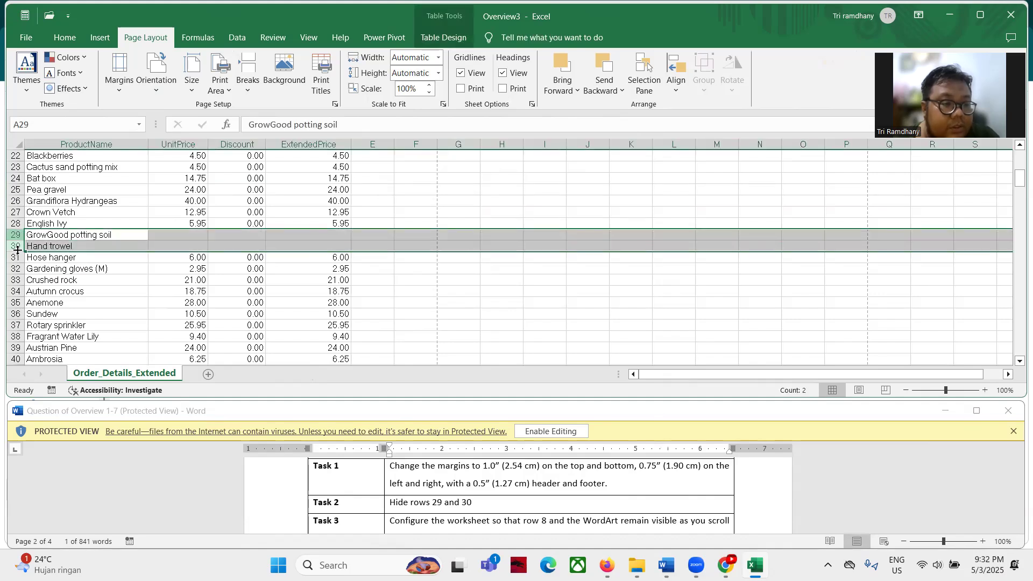
right_click(17, 247)
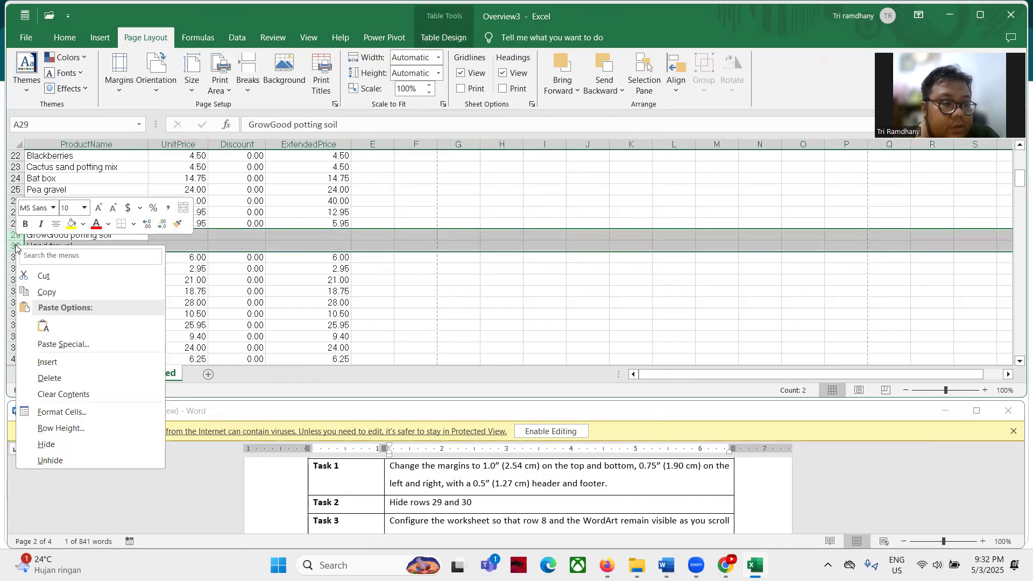
left_click(47, 444)
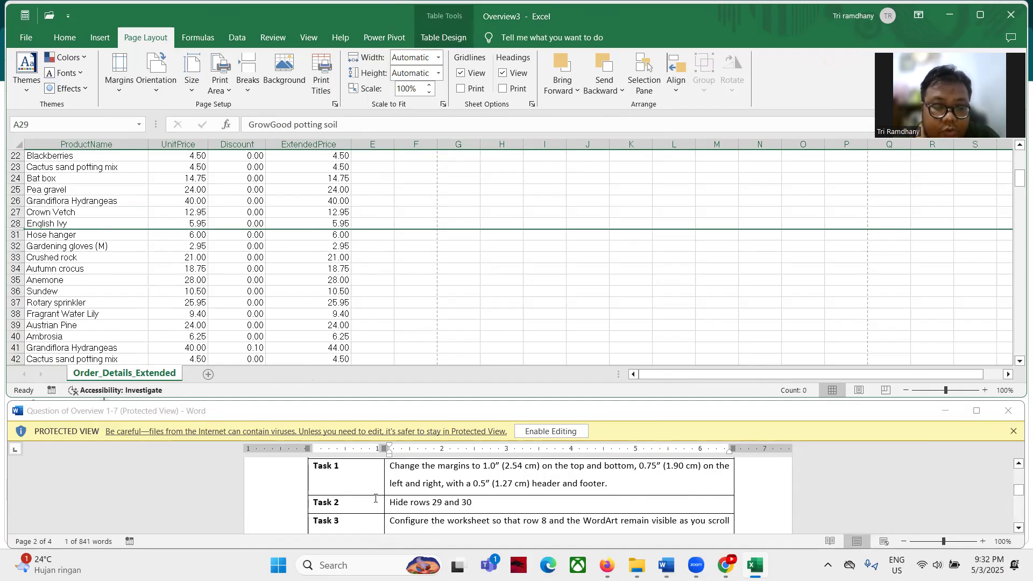
Check by scrolling that rows 29 and 30 are hidden, and select row 9 below the header
scroll(415, 497, "down", 1)
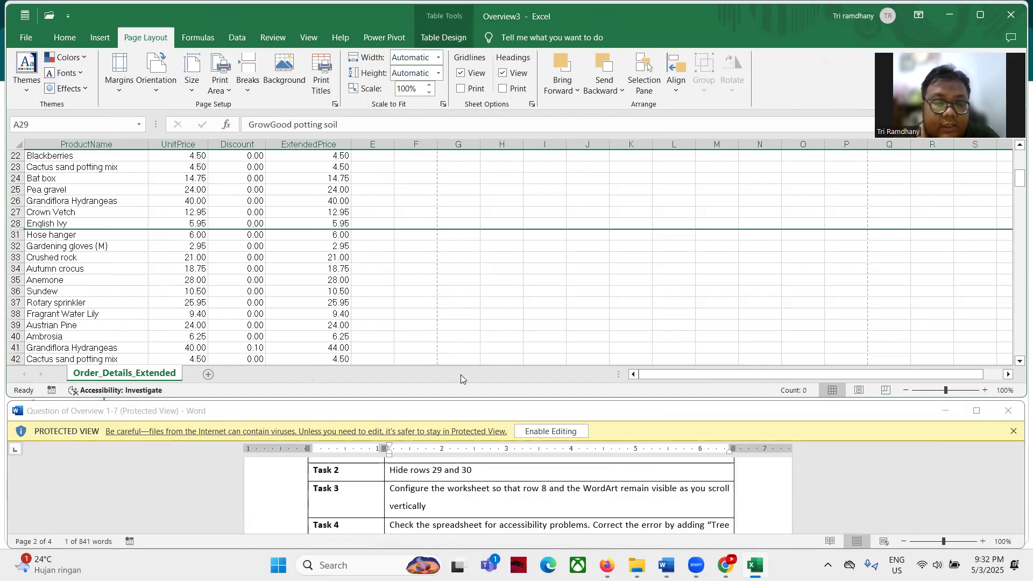
scroll(465, 305, "up", 7)
scroll(466, 305, "up", 1)
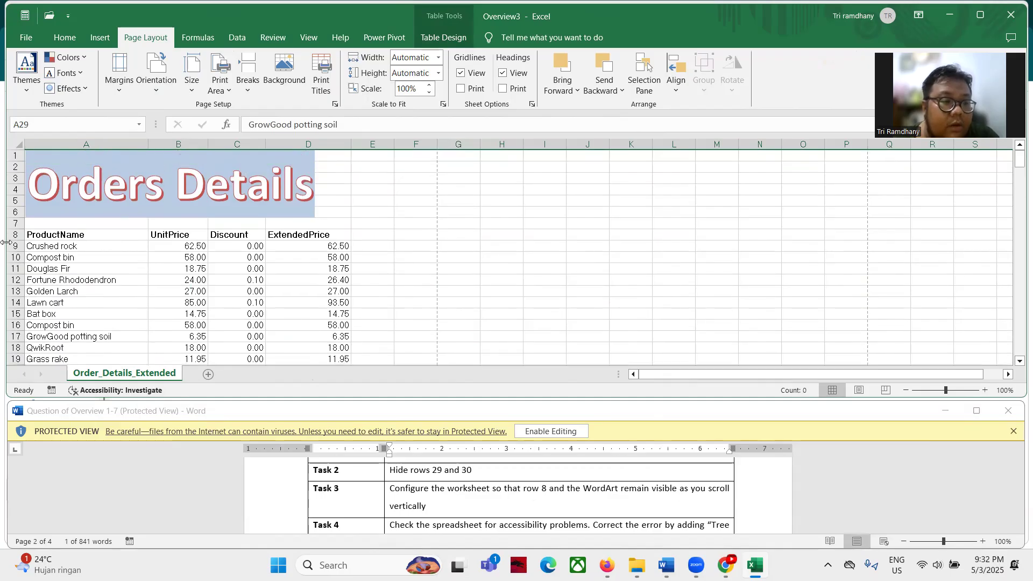
scroll(139, 263, "down", 3)
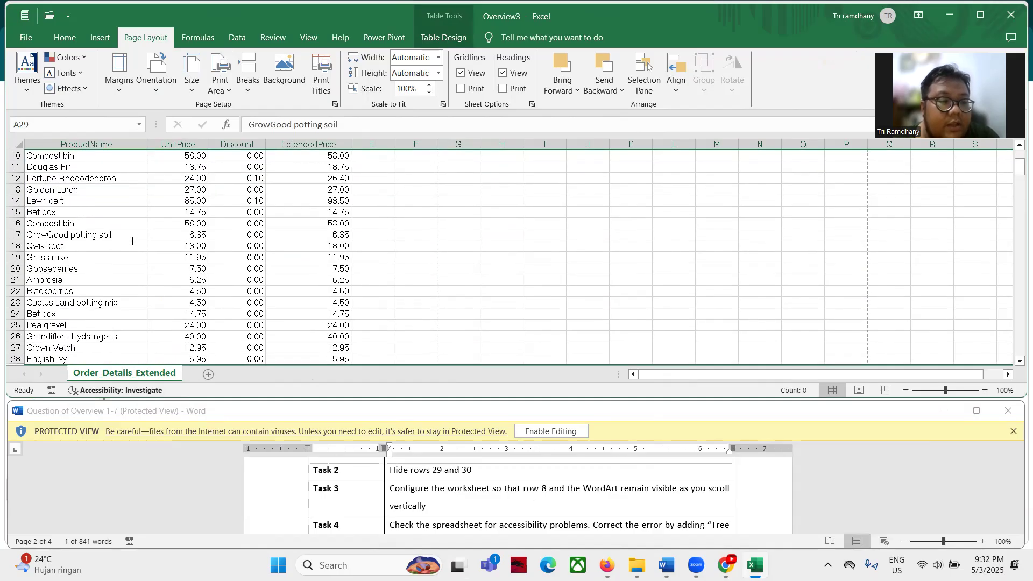
scroll(132, 241, "up", 3)
scroll(131, 239, "down", 8)
scroll(131, 238, "up", 8)
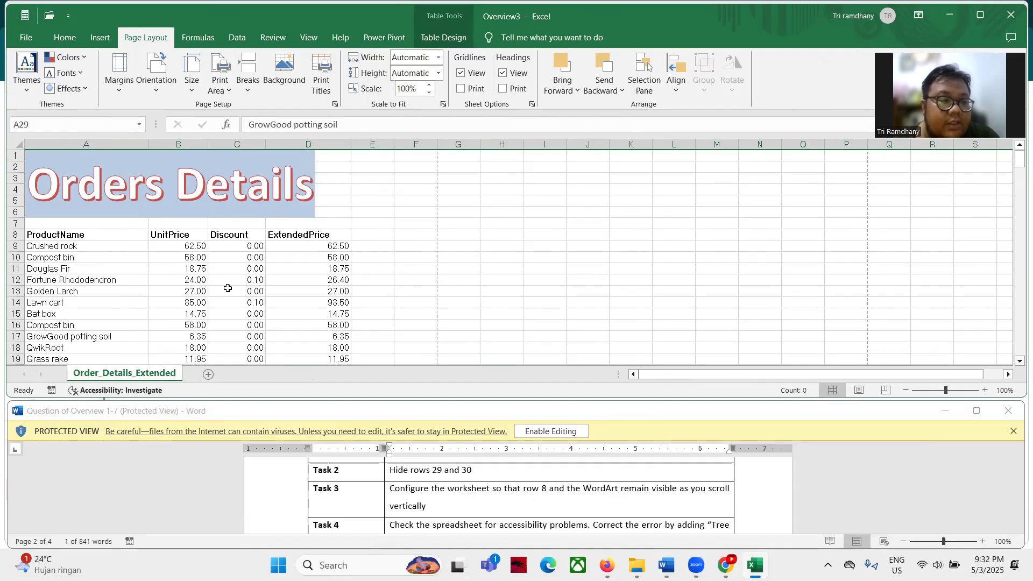
left_click(15, 247)
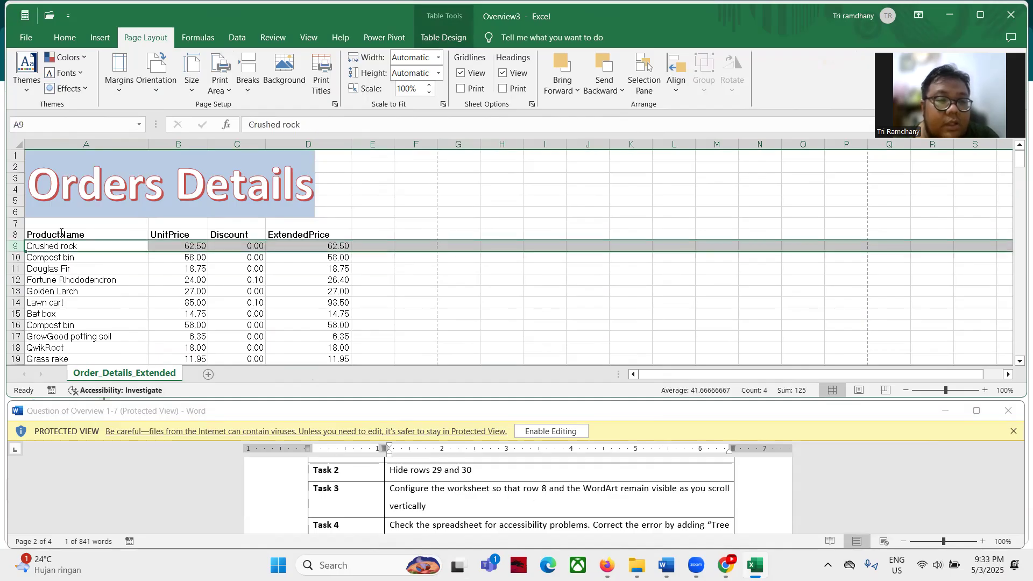
Freeze panes above row 9 so rows 1–8 and the WordArt title stay fixed
left_click(303, 39)
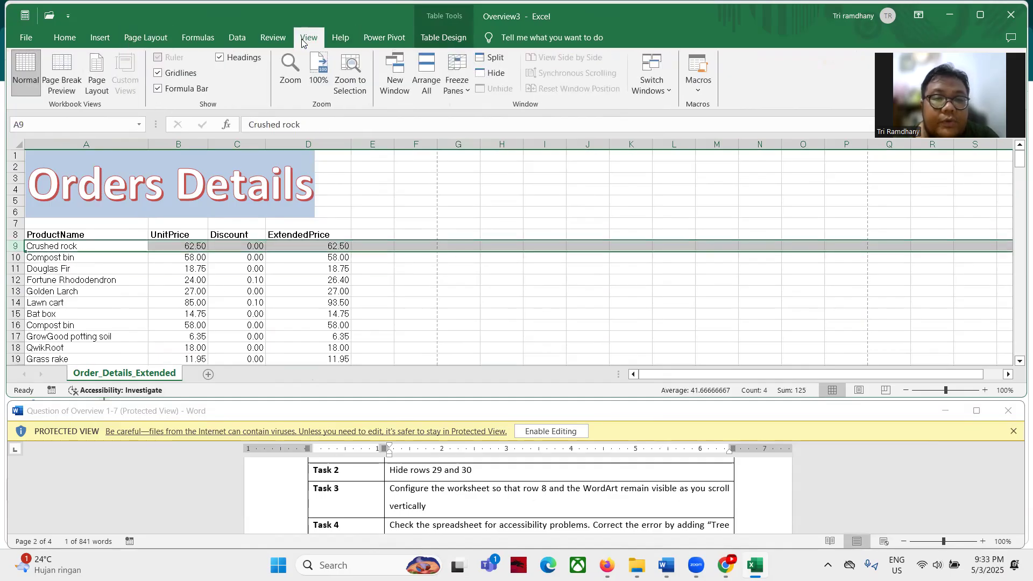
left_click(456, 86)
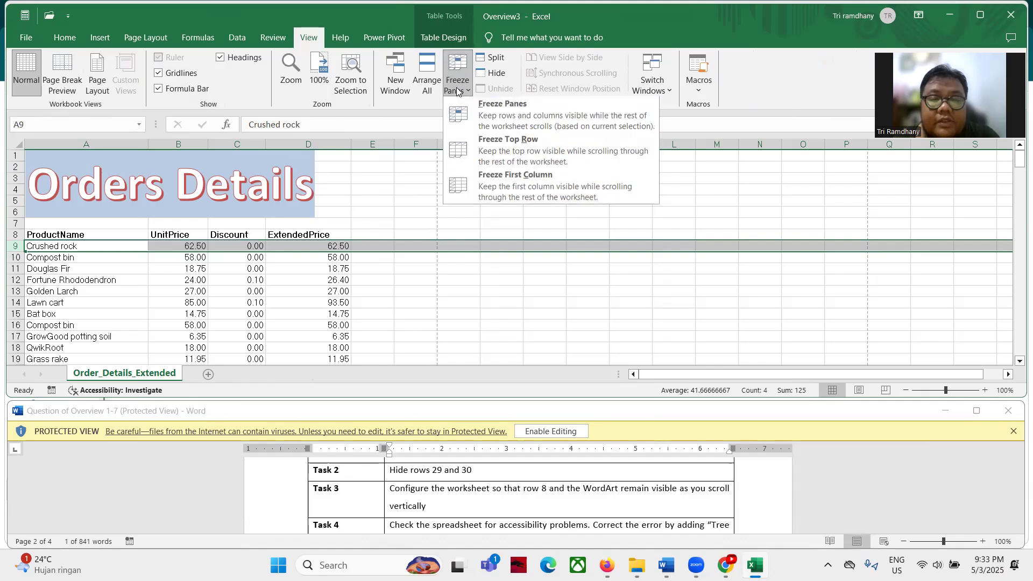
left_click(488, 120)
scroll(379, 313, "down", 2)
scroll(378, 313, "up", 2)
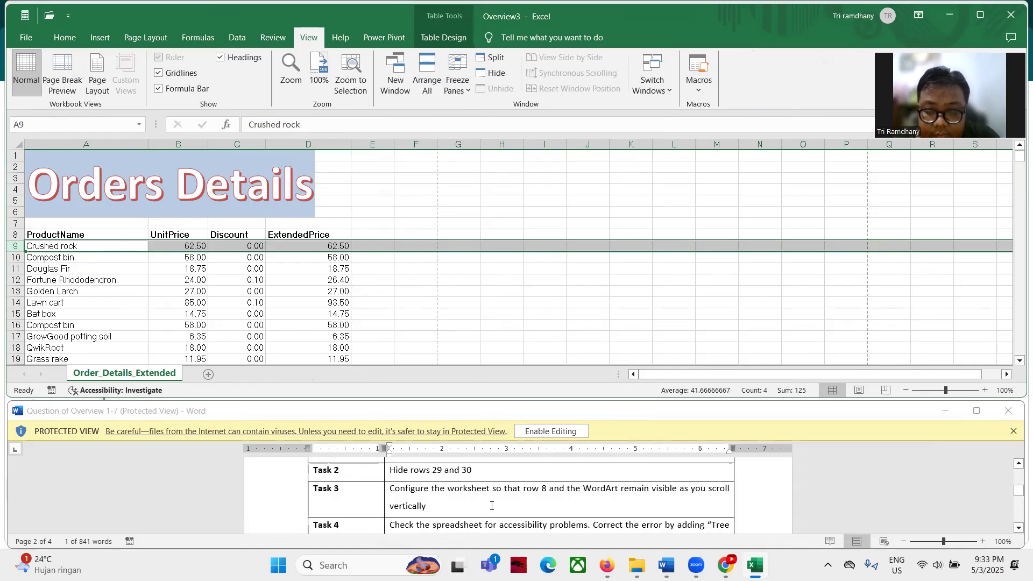
scroll(491, 504, "down", 1)
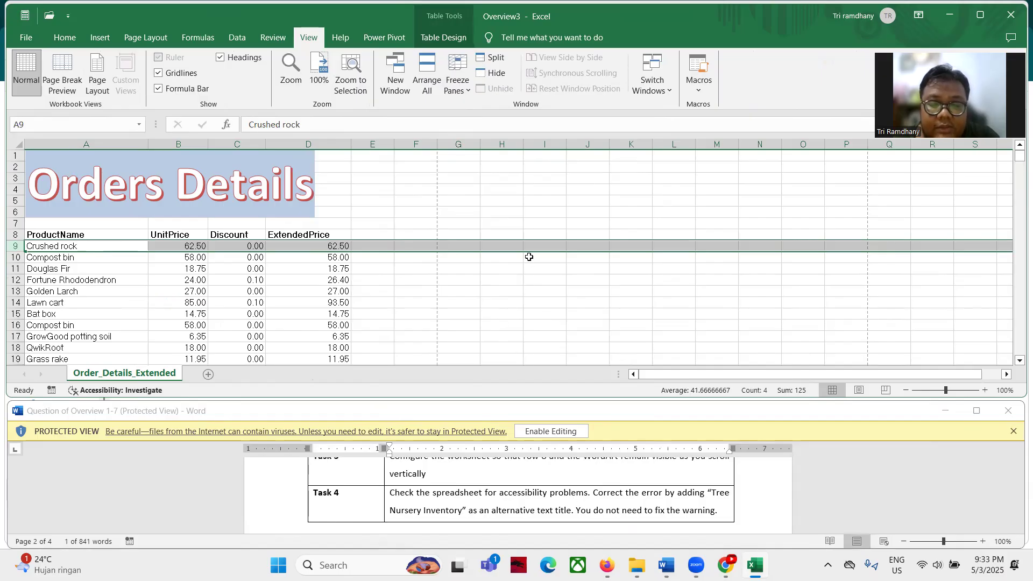
left_click(588, 190)
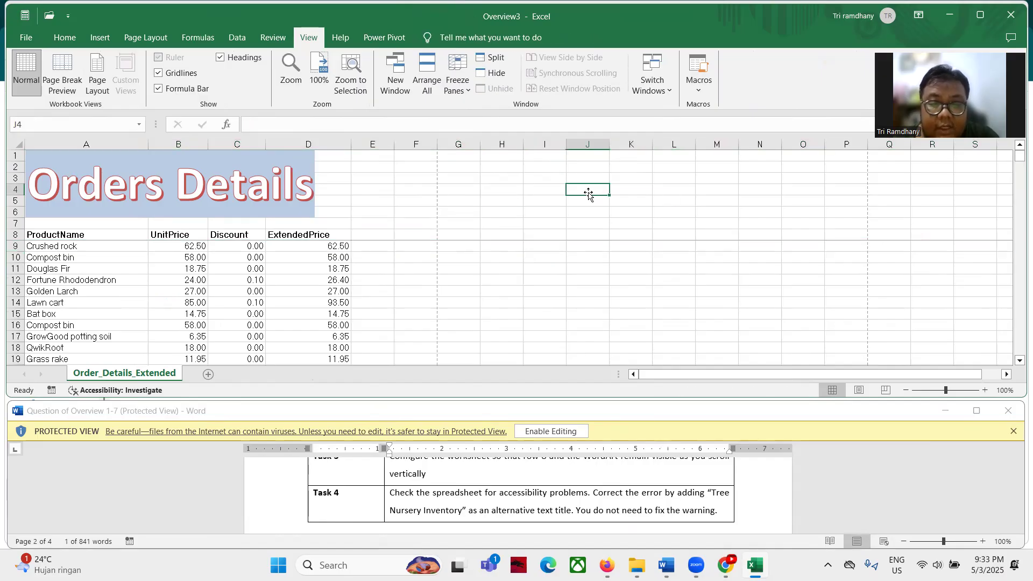
Run the accessibility check on the Overview3 workbook
left_click(32, 40)
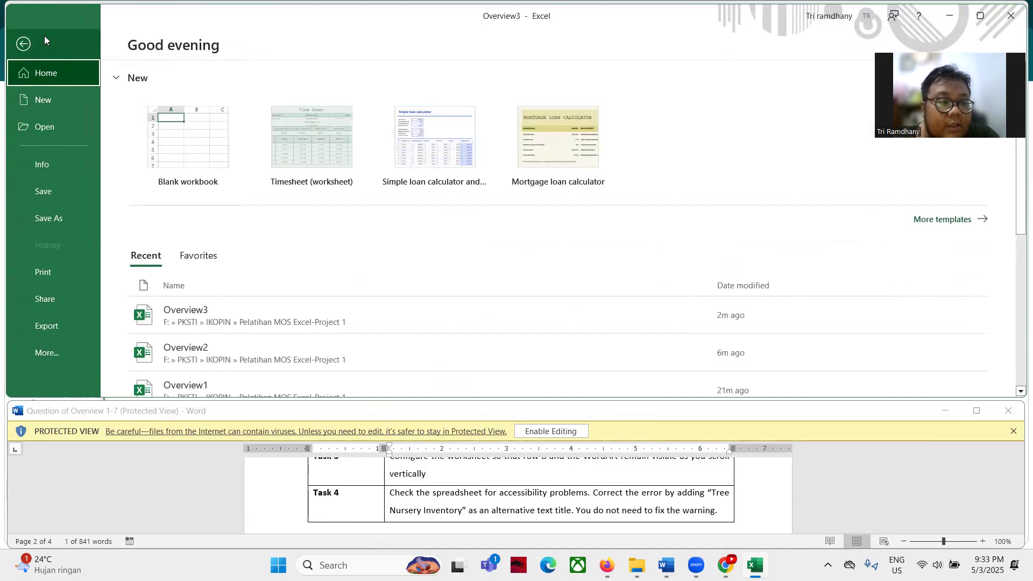
left_click(41, 161)
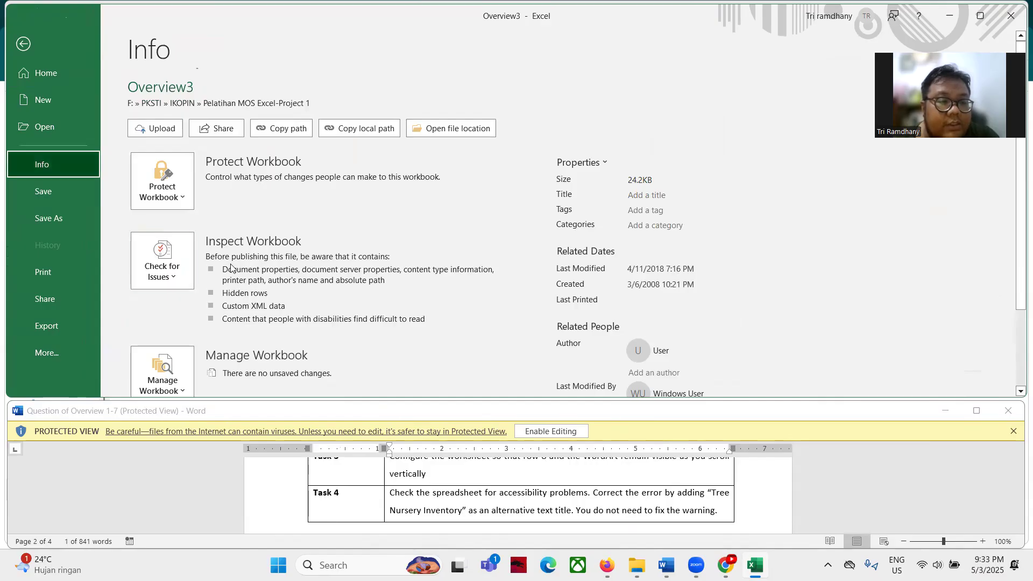
left_click(160, 277)
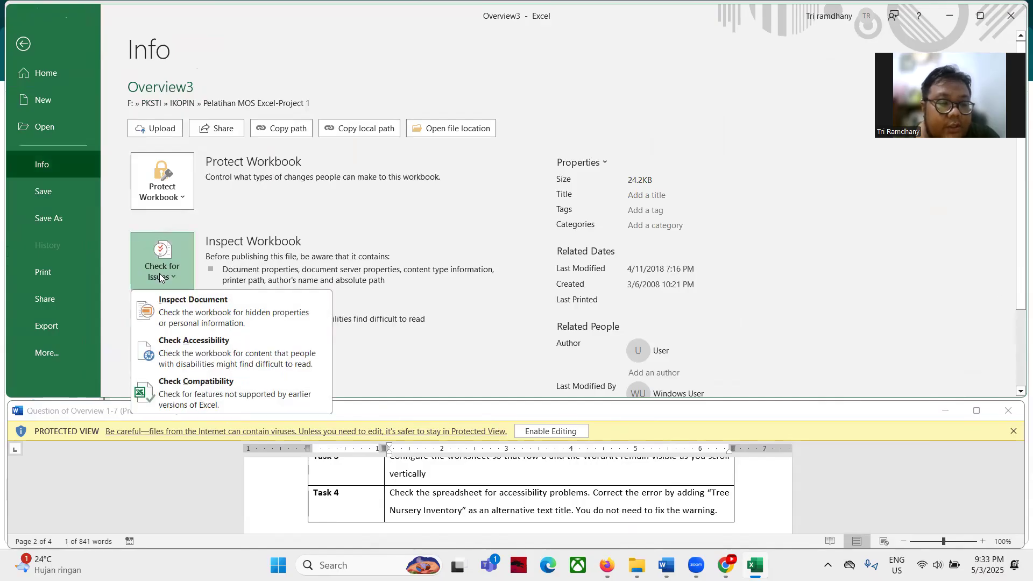
left_click(160, 350)
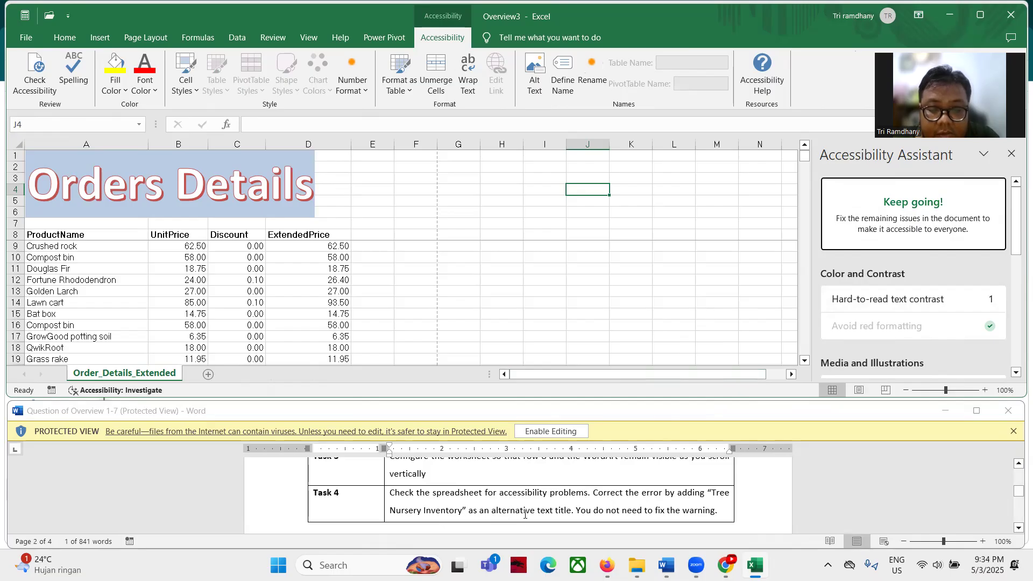
Give the table the alternative text title 'Tree Nursery Inventory'
scroll(535, 505, "down", 1)
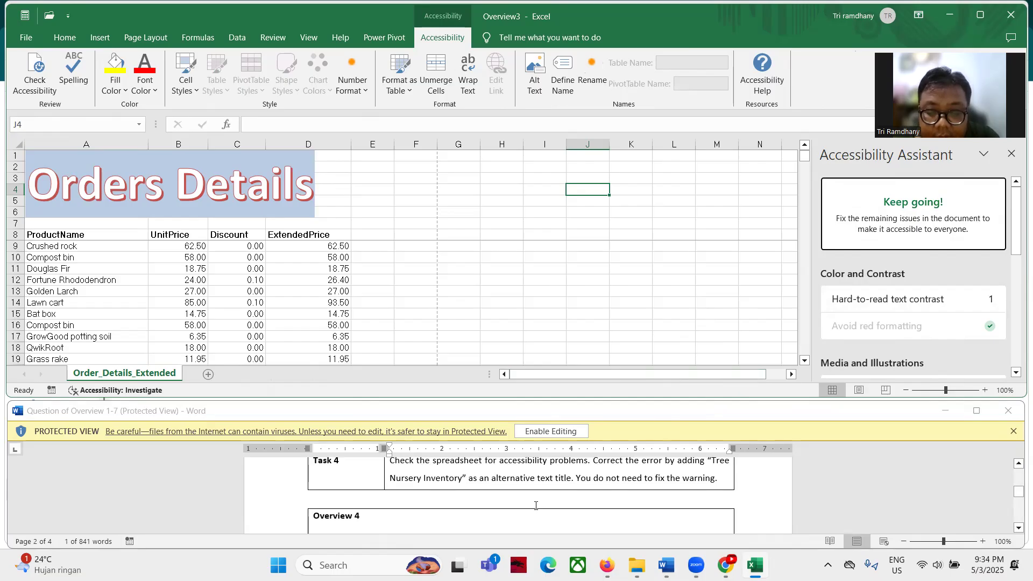
left_click(175, 281)
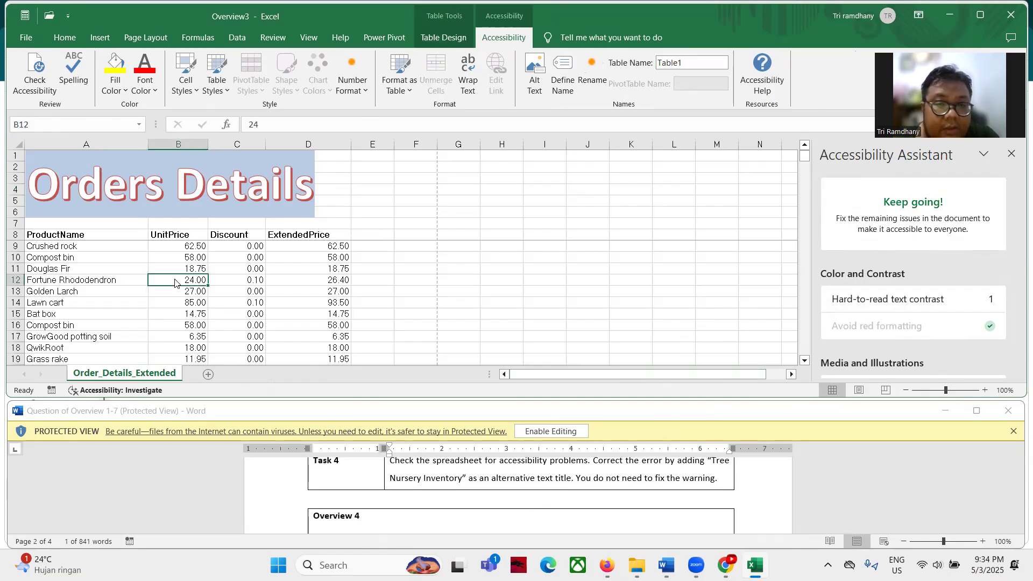
right_click(175, 281)
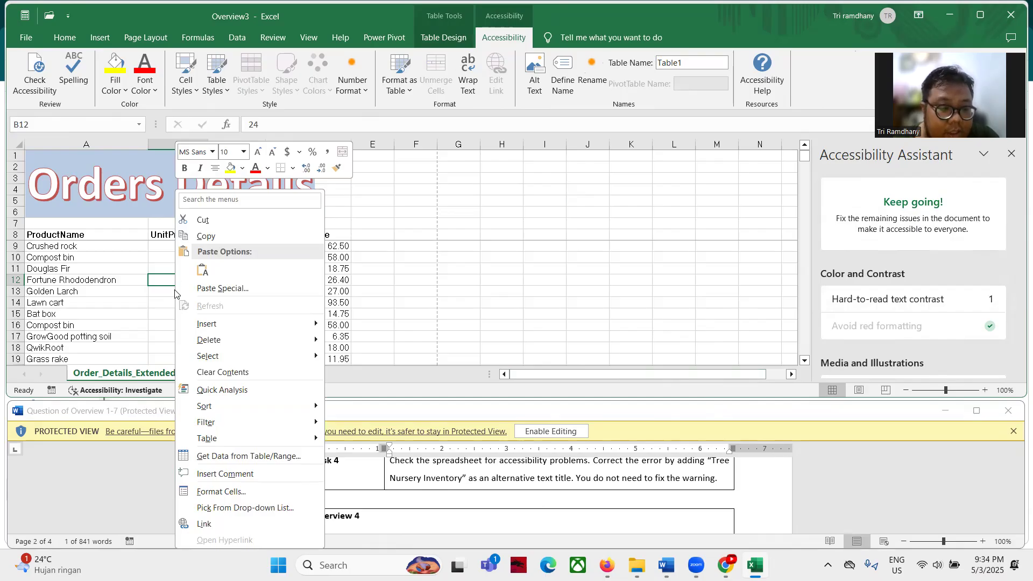
mouse_move(199, 444)
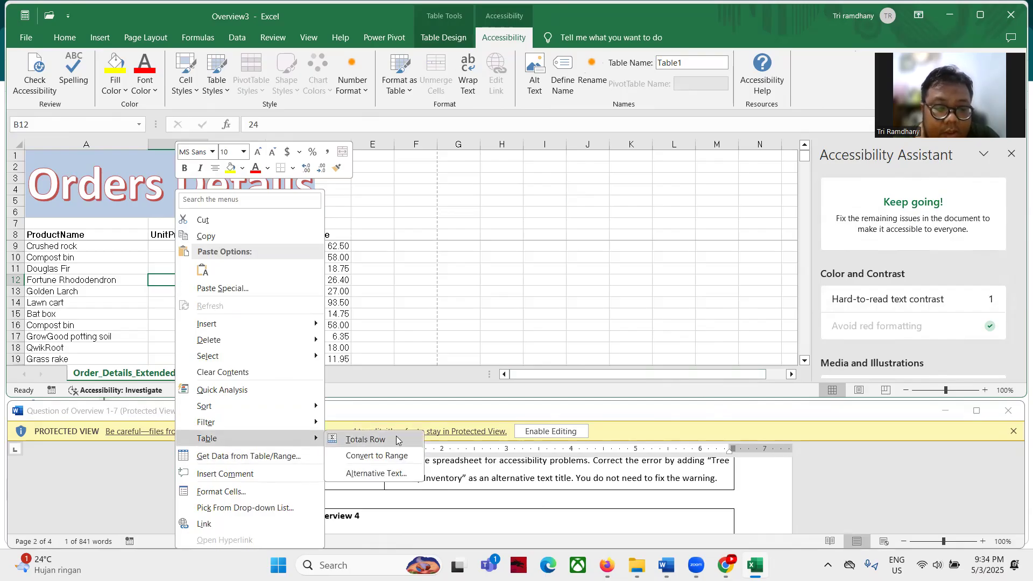
left_click(376, 473)
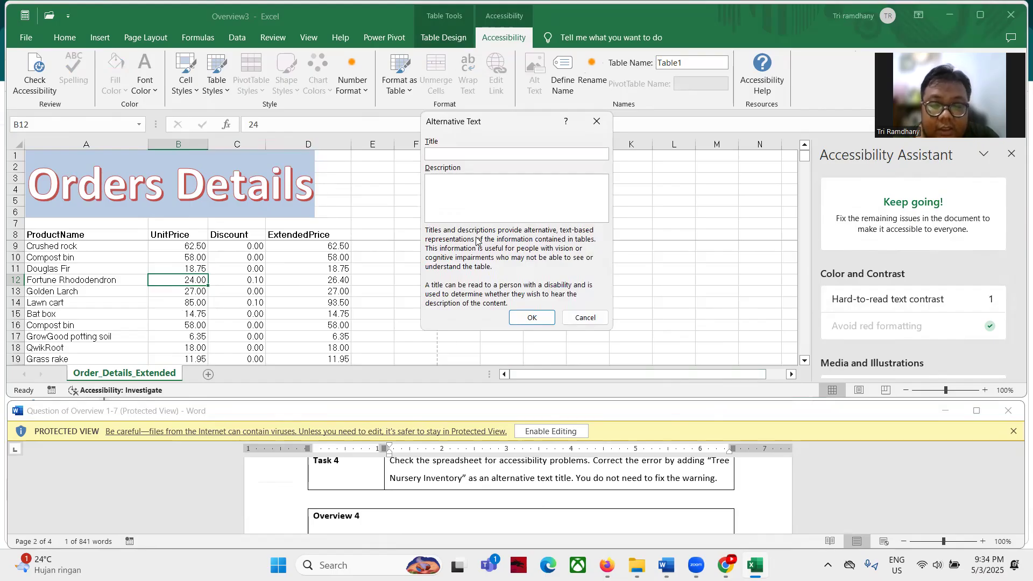
scroll(705, 504, "up", 1)
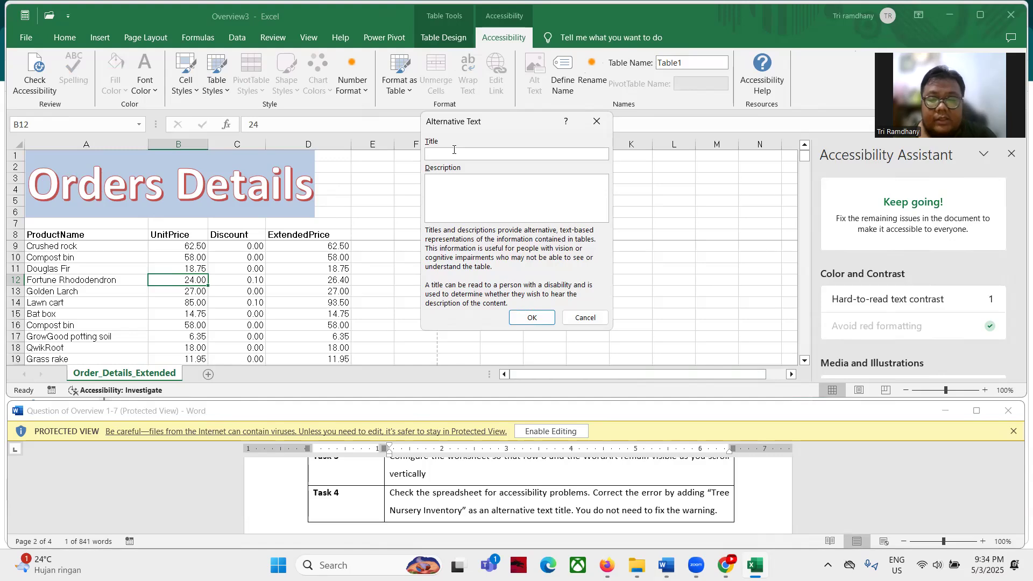
type("Tree ")
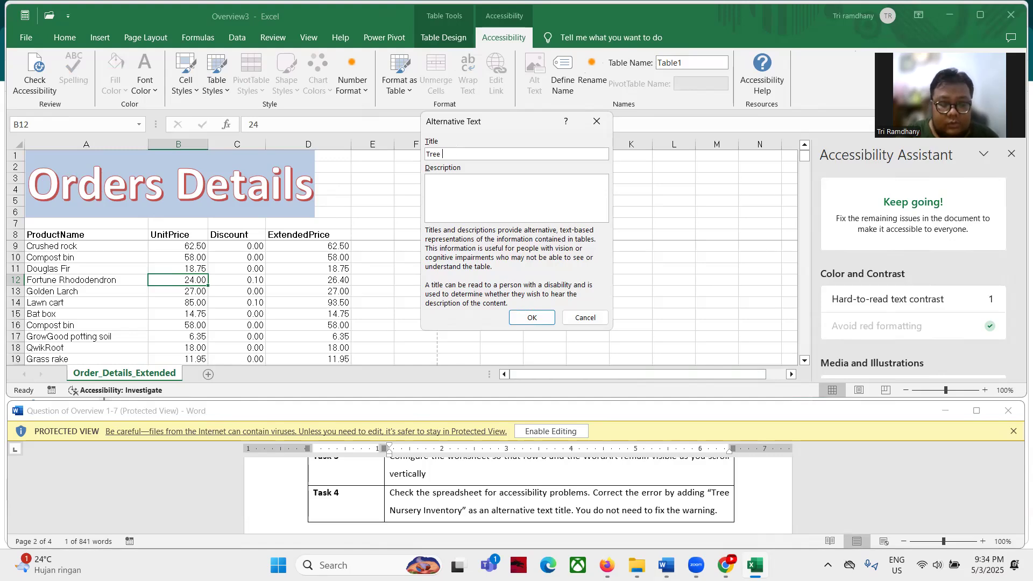
type("Nursery")
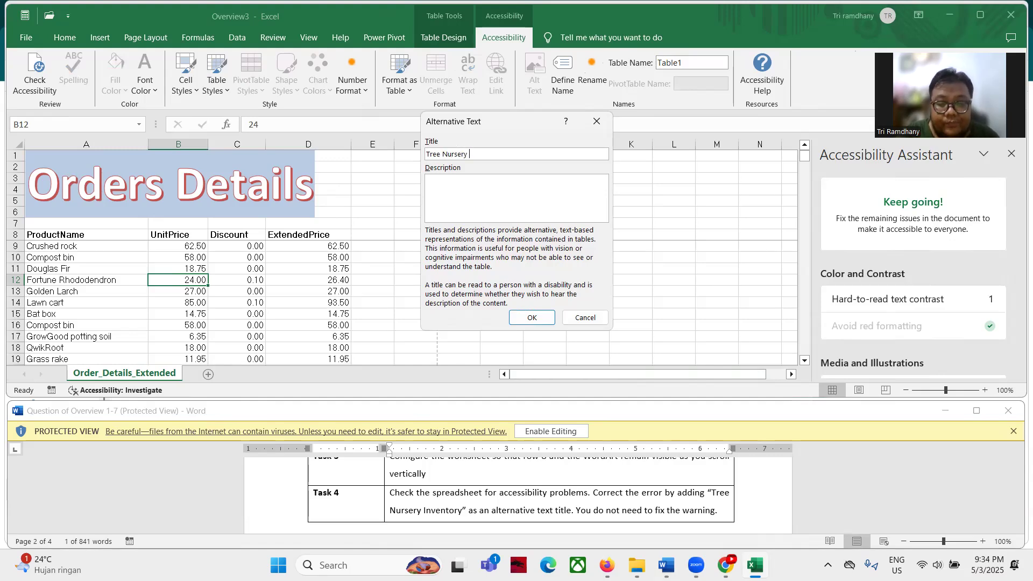
type(" Inventory")
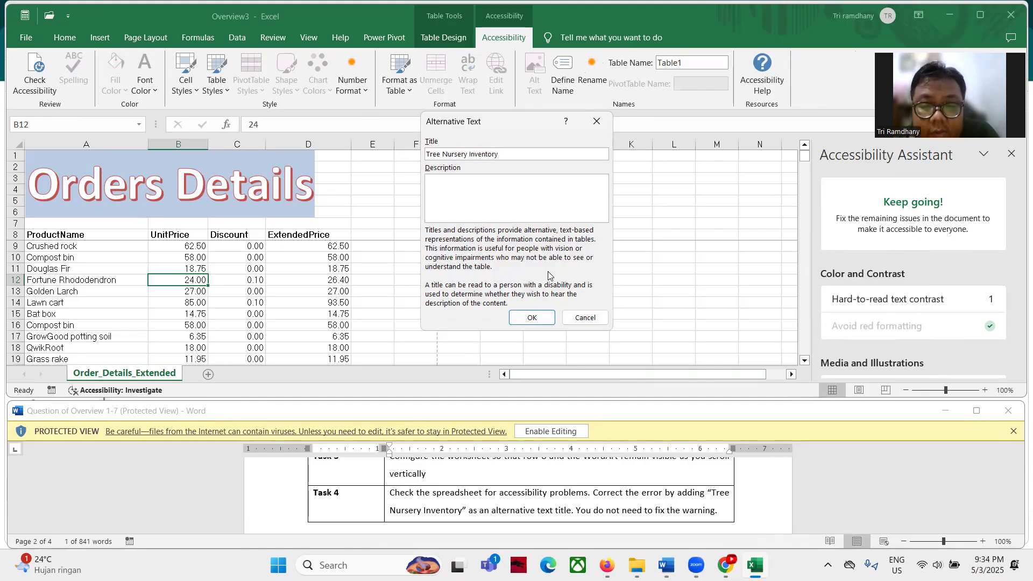
left_click(534, 317)
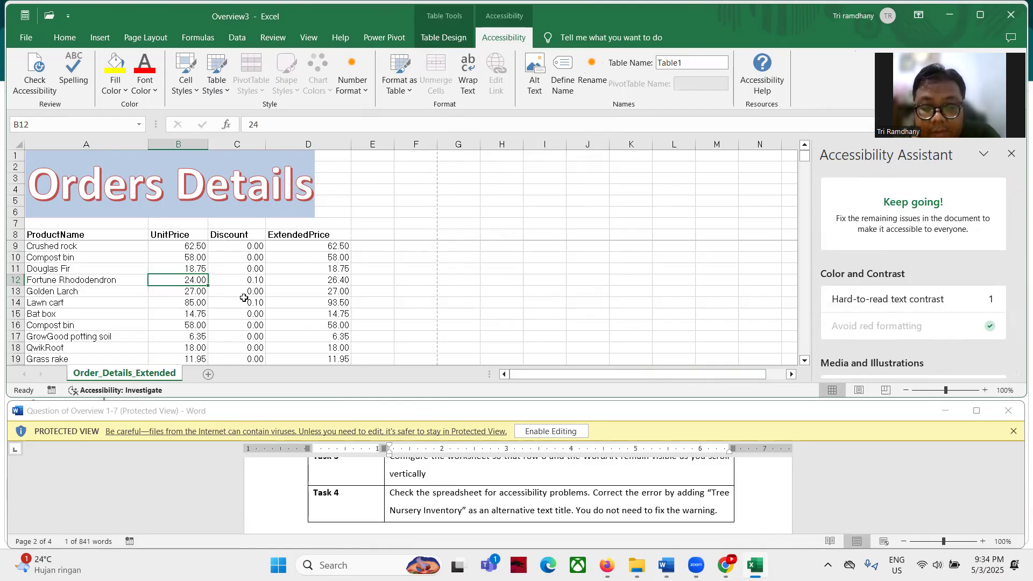
Close the Overview3 workbook
scroll(598, 504, "down", 1)
scroll(598, 504, "up", 1)
scroll(598, 504, "down", 1)
scroll(598, 504, "up", 3)
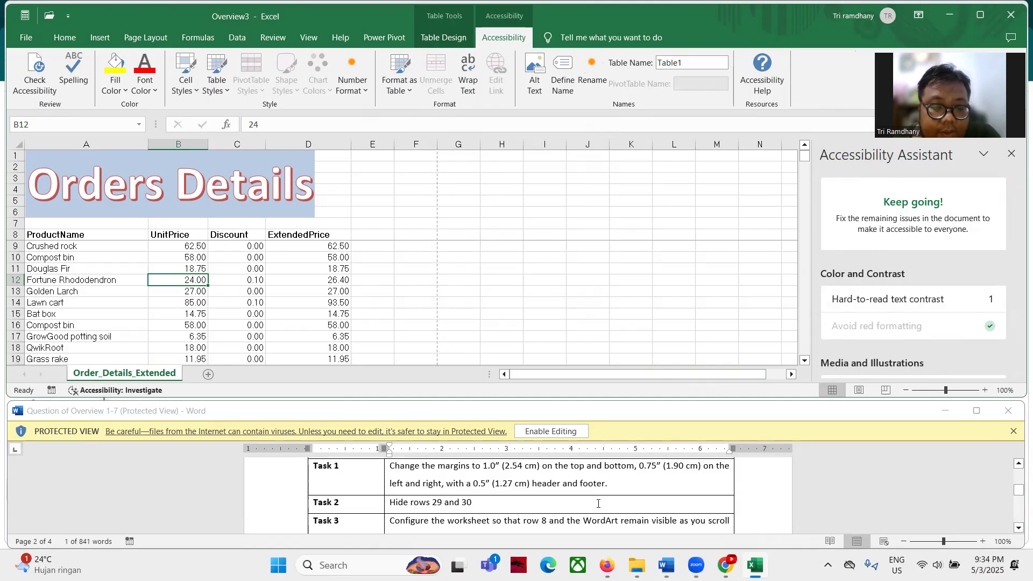
scroll(598, 504, "up", 2)
left_click(1009, 16)
Discard Overview3's changes, open Overview4, and review its Task 1 instructions in Word
left_click(569, 305)
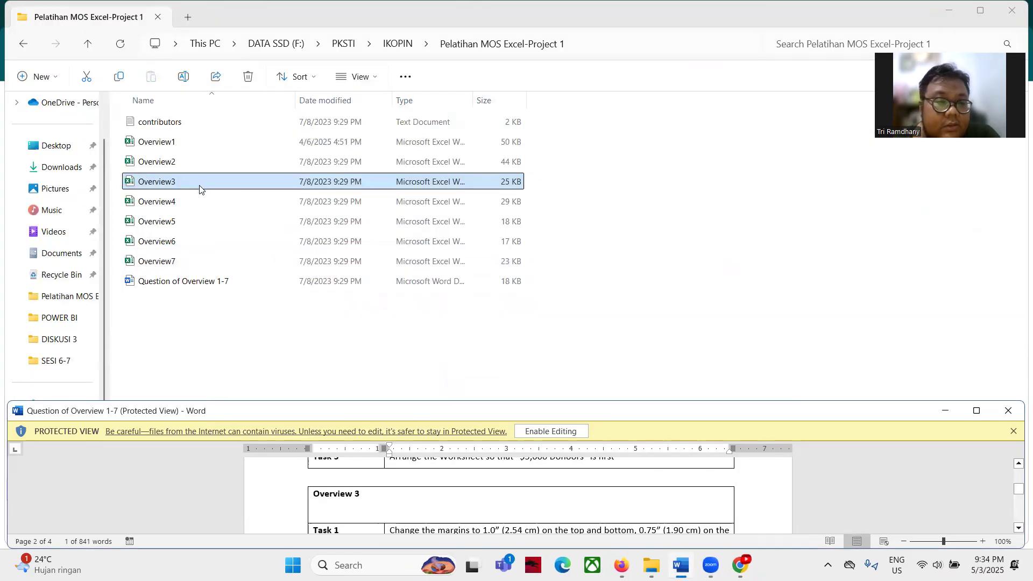
double_click(178, 207)
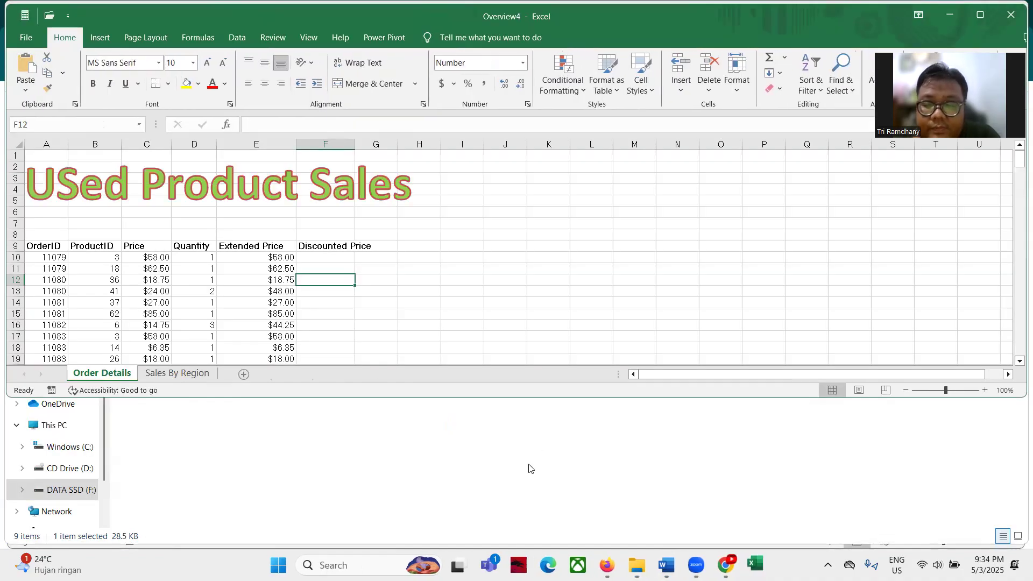
left_click(666, 565)
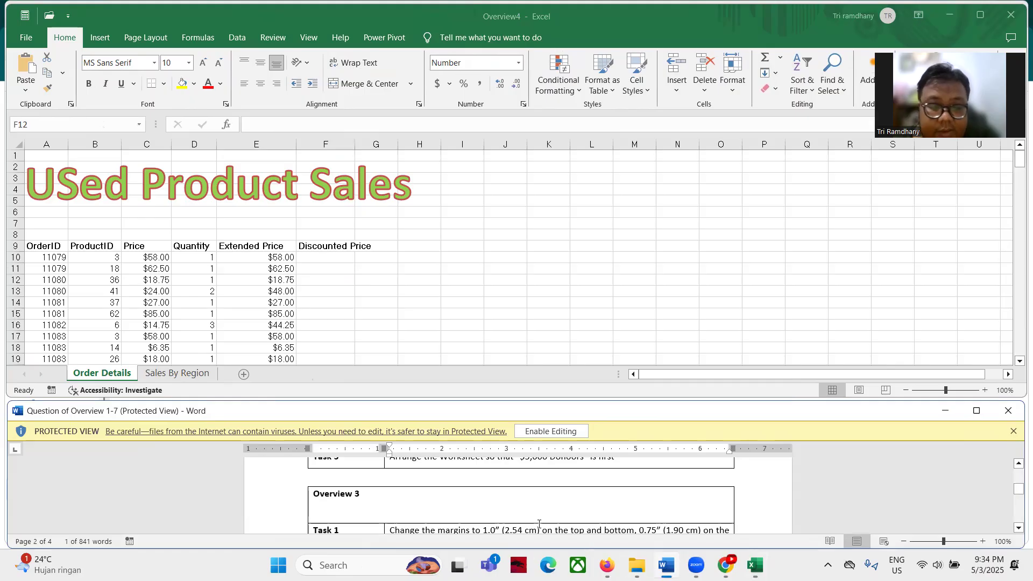
scroll(538, 508, "down", 5)
scroll(538, 507, "up", 1)
scroll(538, 507, "up", 1)
scroll(538, 506, "down", 1)
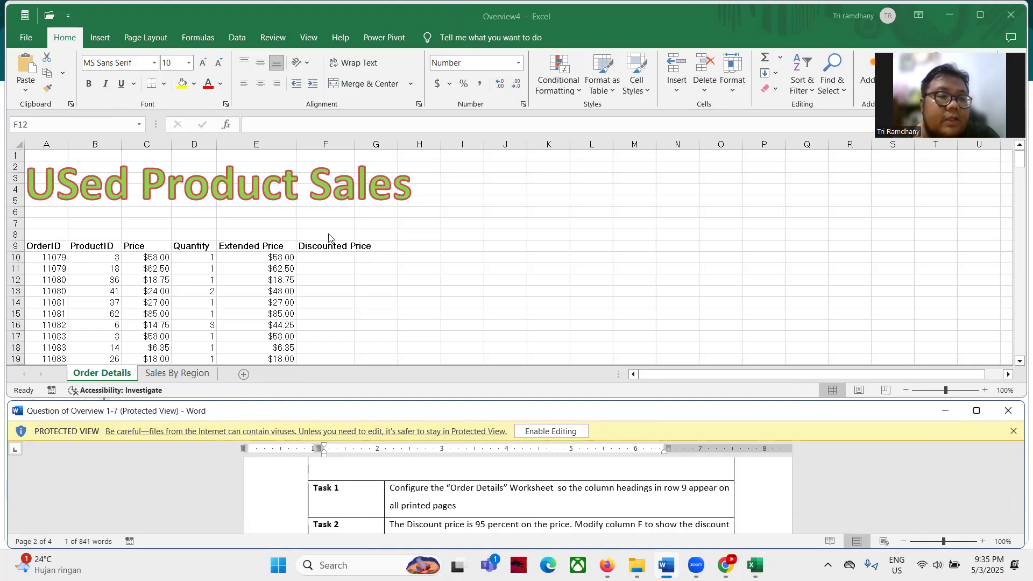
left_click(156, 36)
Set row 9 ($9:$9) as the print title row repeating on every page
left_click(157, 38)
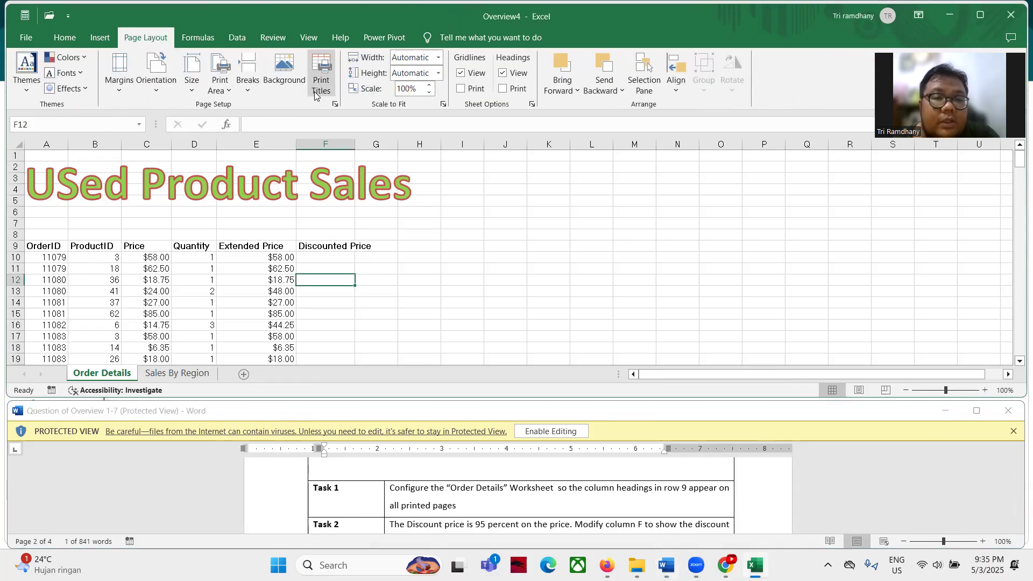
left_click(319, 70)
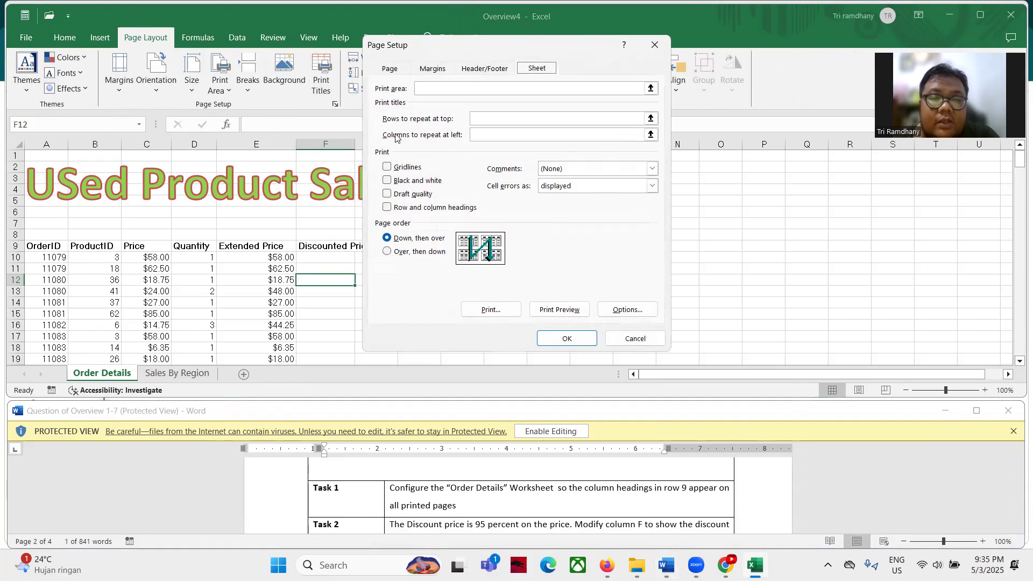
left_click(603, 121)
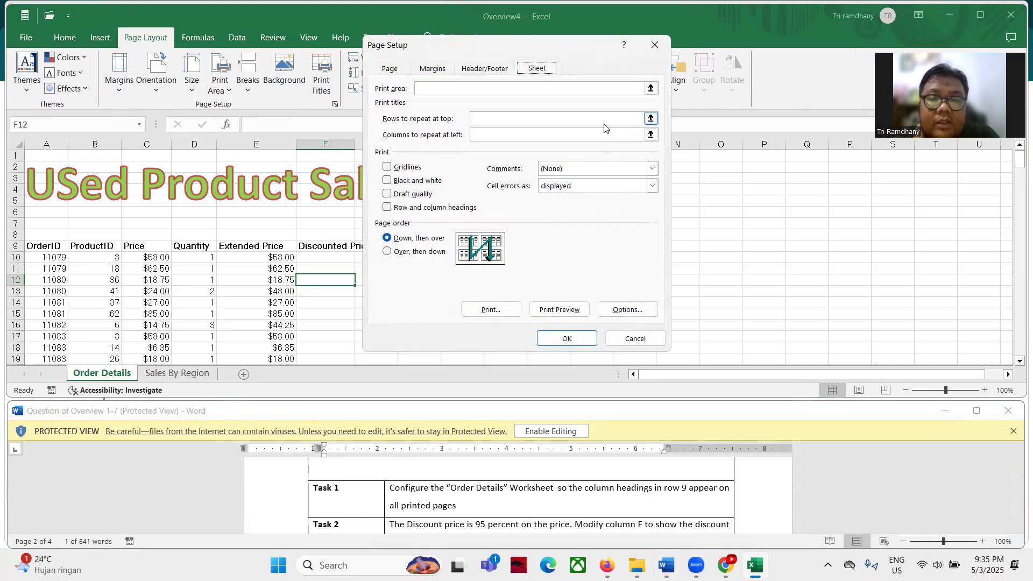
left_click(651, 119)
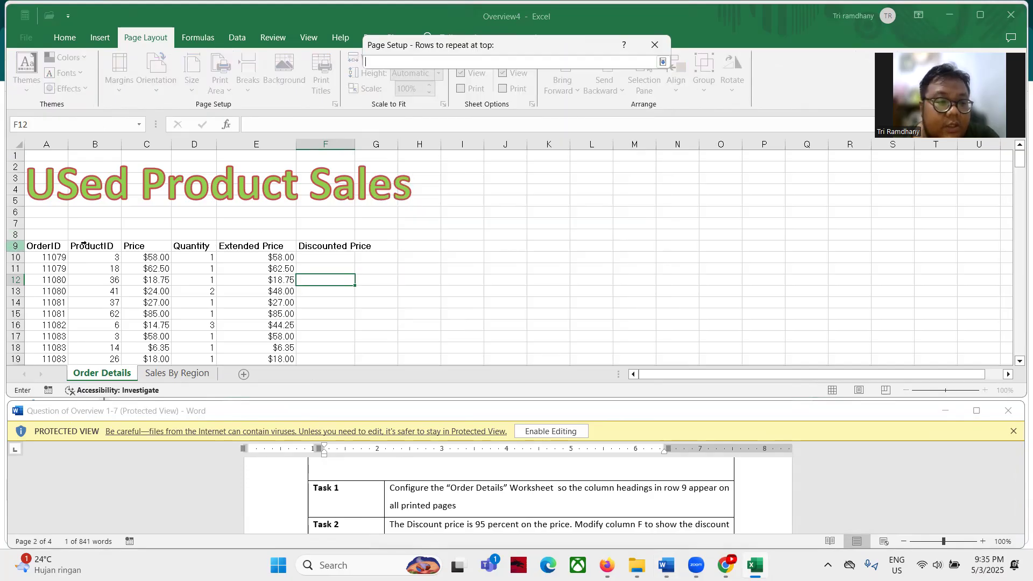
left_click(28, 245)
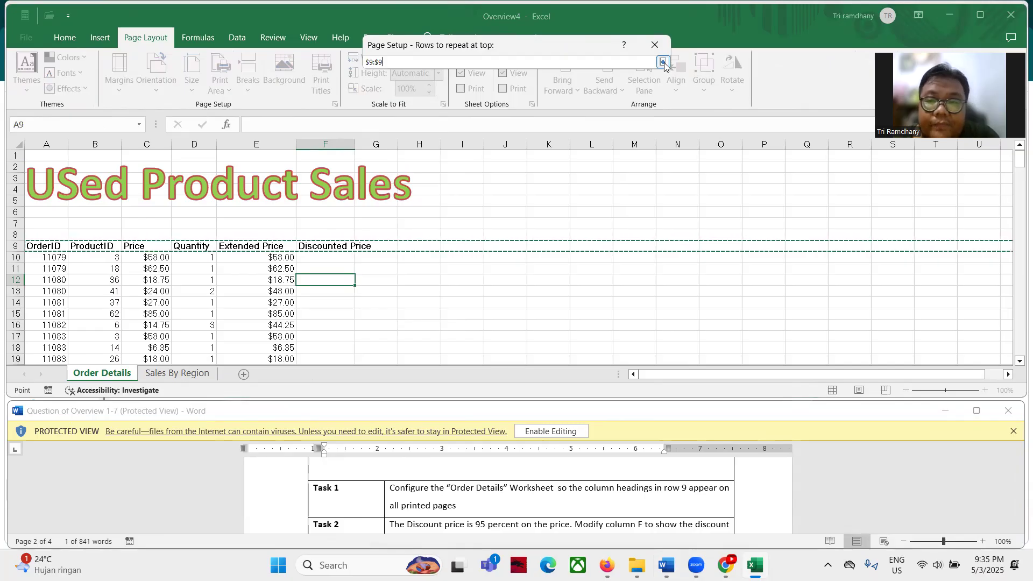
left_click(663, 62)
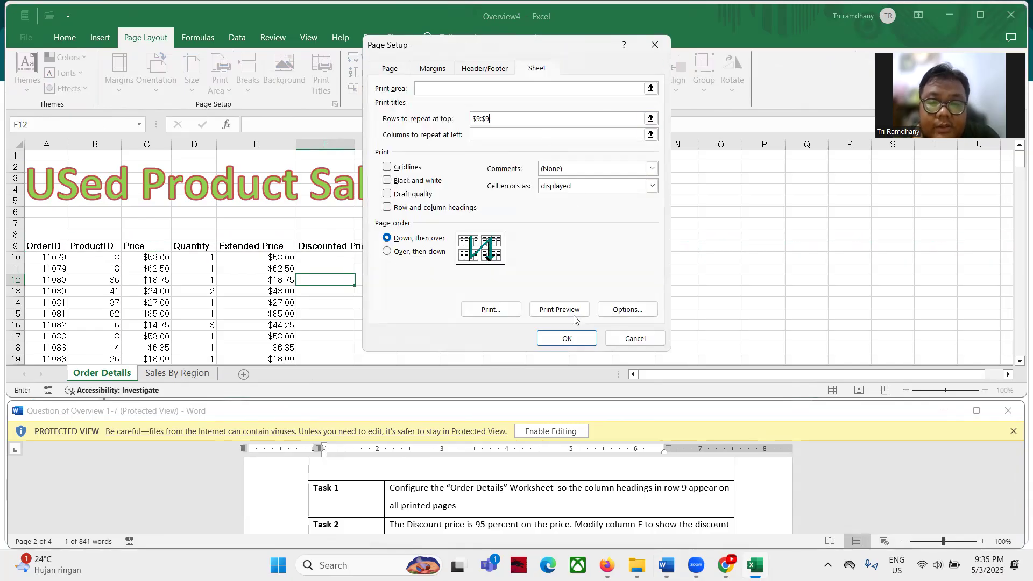
left_click(567, 339)
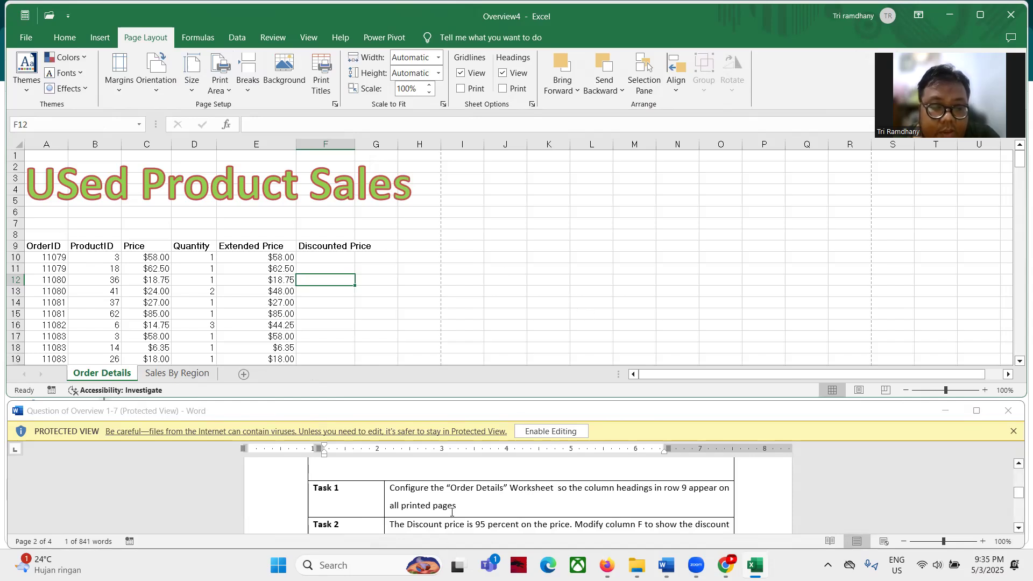
left_click(26, 37)
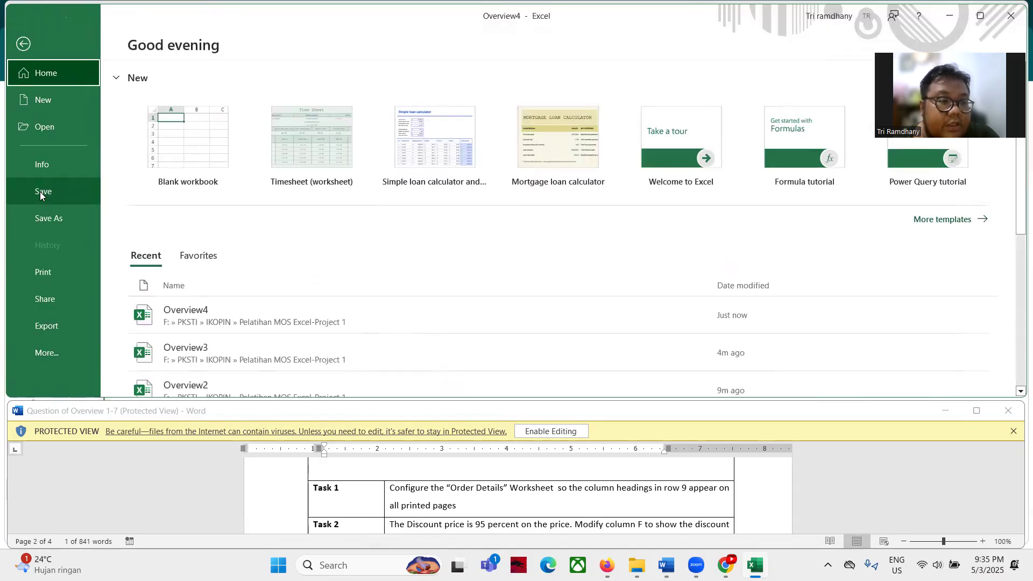
Preview the printout, confirming page 2 shows the row 9 headings, then return to the sheet
left_click(55, 269)
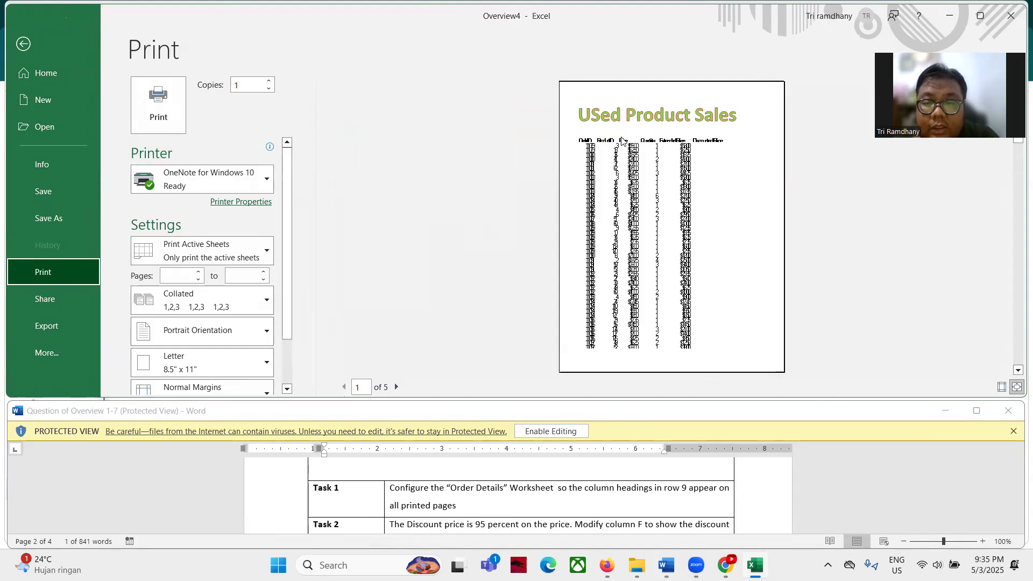
left_click(400, 390)
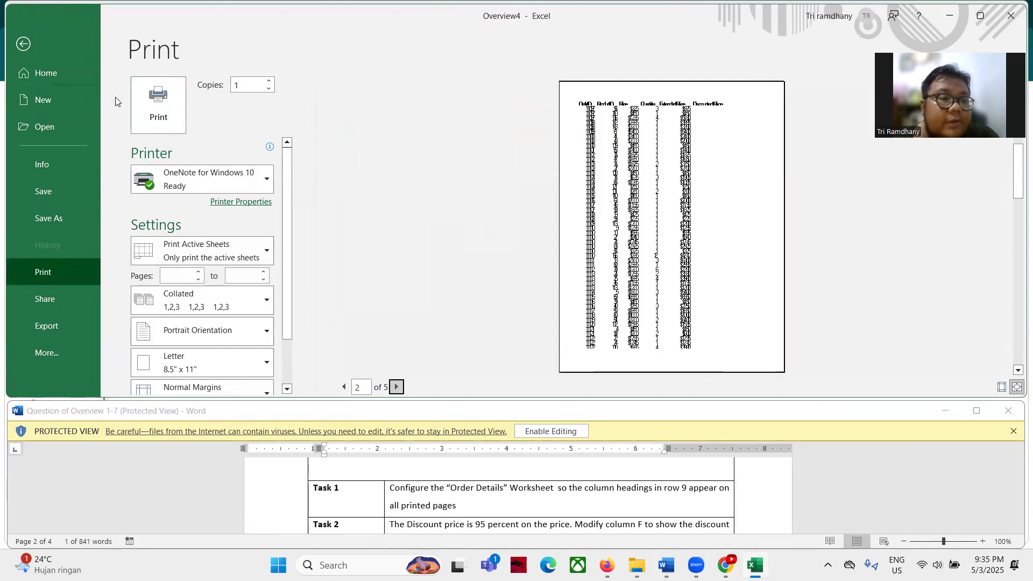
left_click(30, 44)
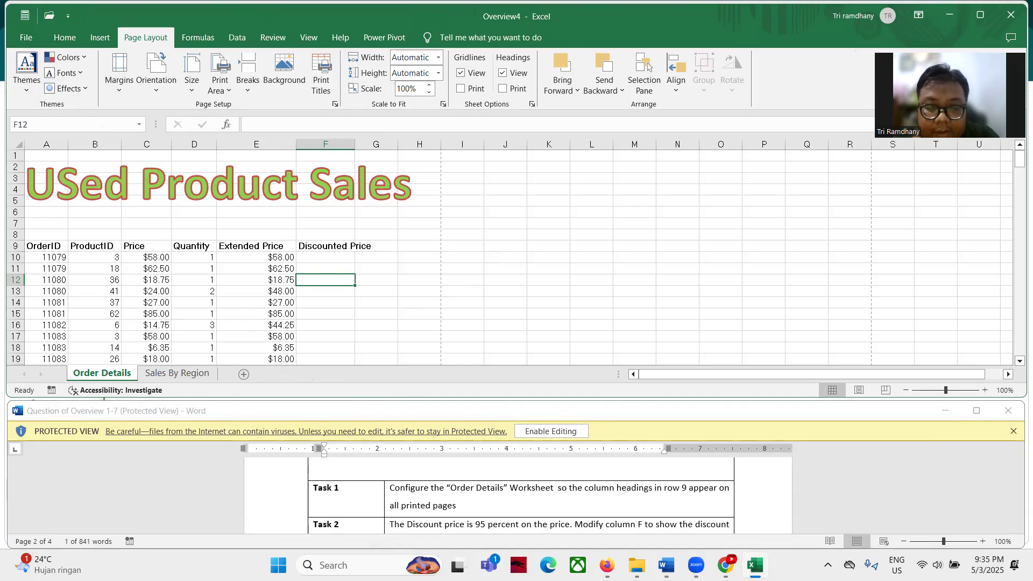
Enter the discount formula =95%*C10 in cell F10
scroll(337, 512, "down", 2)
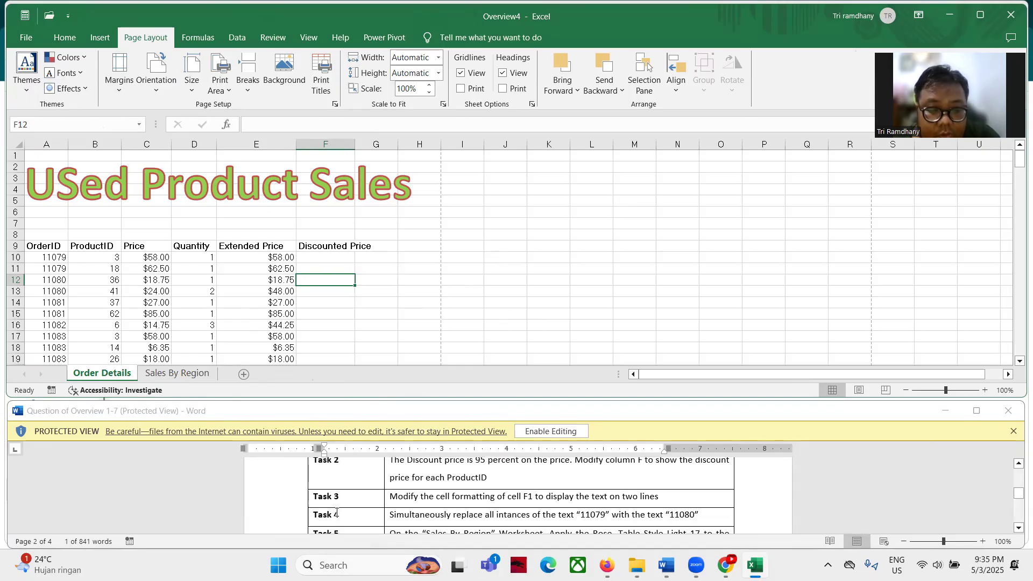
scroll(394, 523, "up", 1)
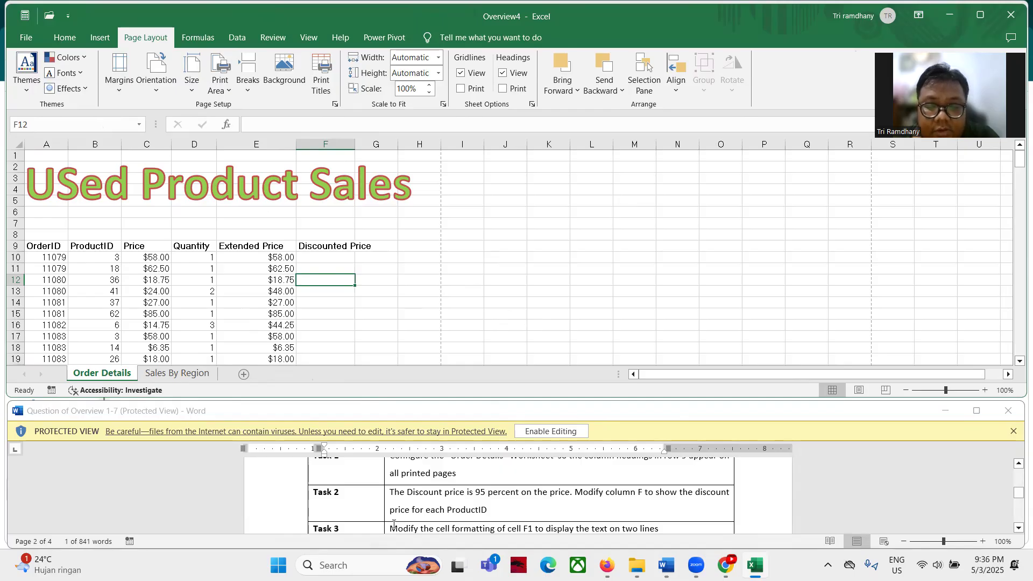
left_click(329, 261)
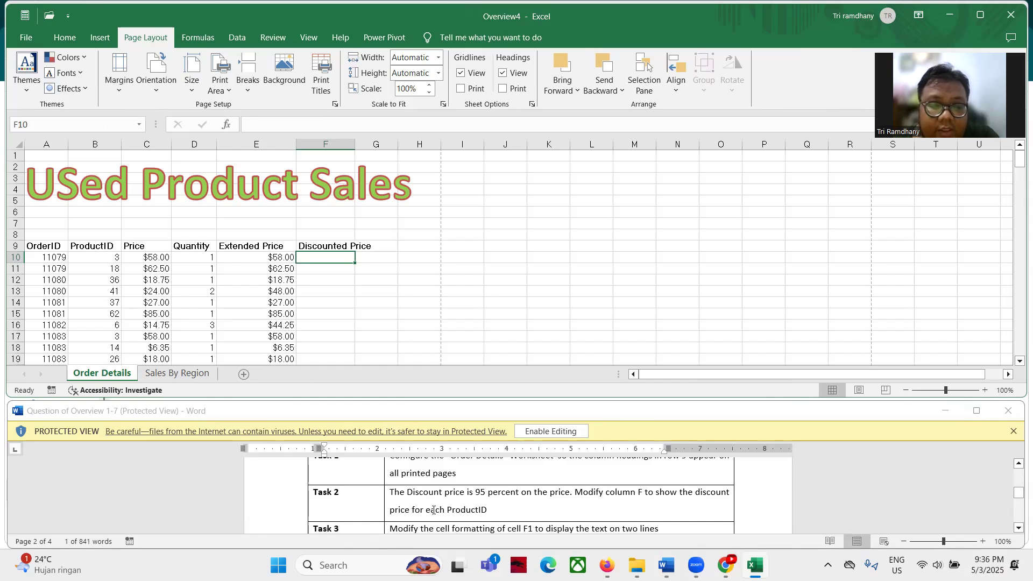
type("=")
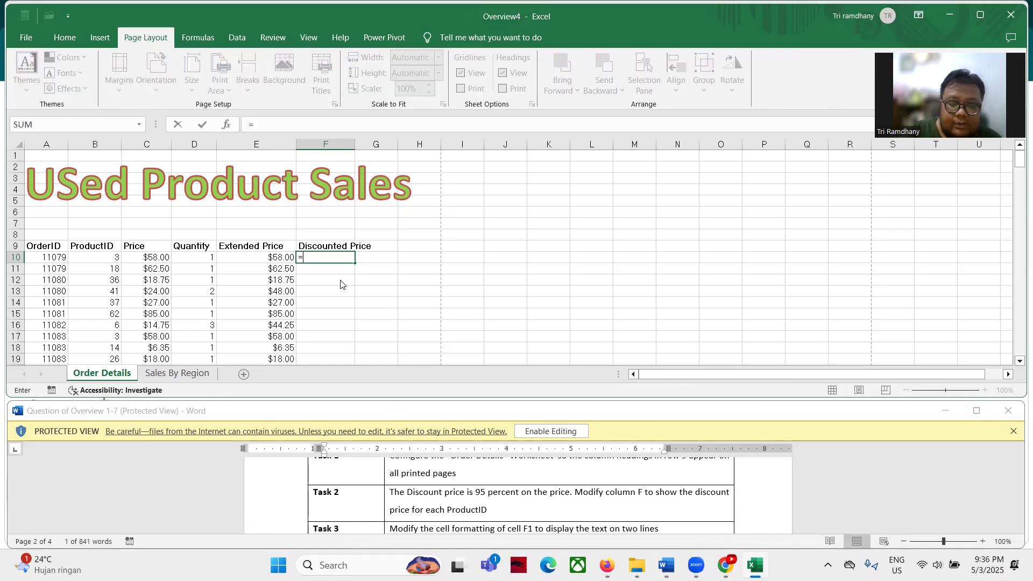
type("95%")
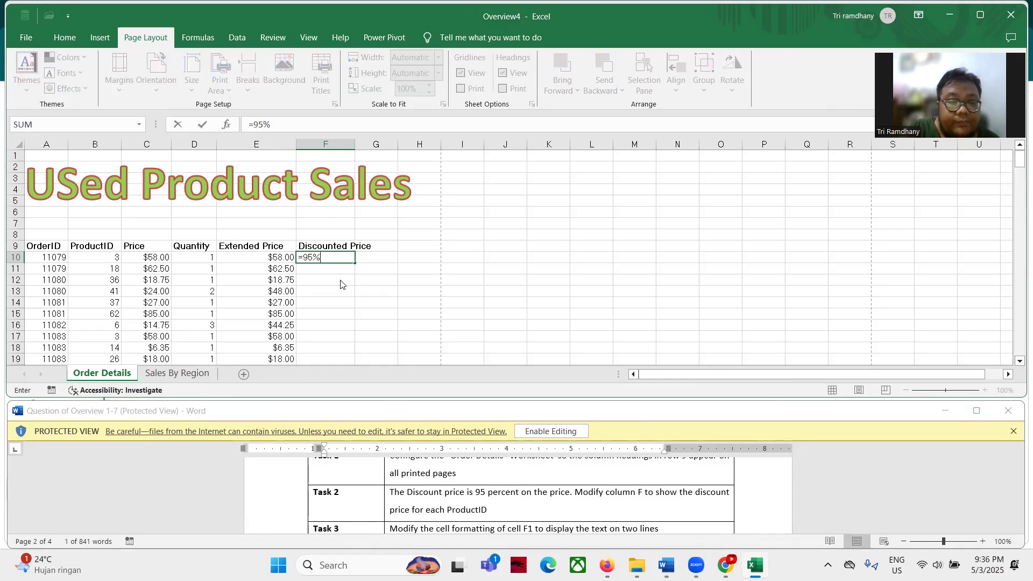
type("*")
left_click(164, 259)
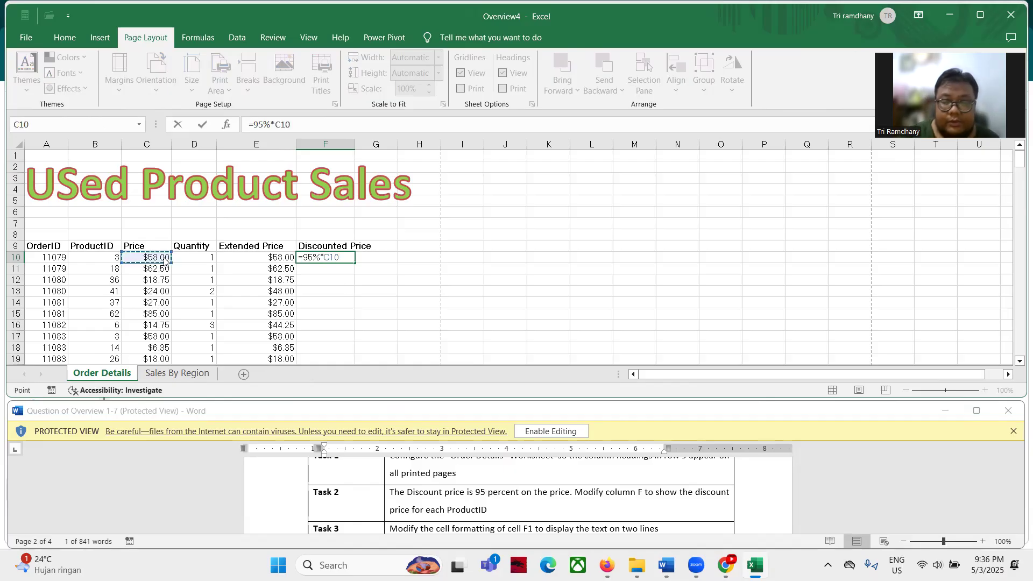
key("Return")
Fill the F10 discount formula down column F through row 222
left_click(342, 258)
left_click_drag(354, 262, 331, 347)
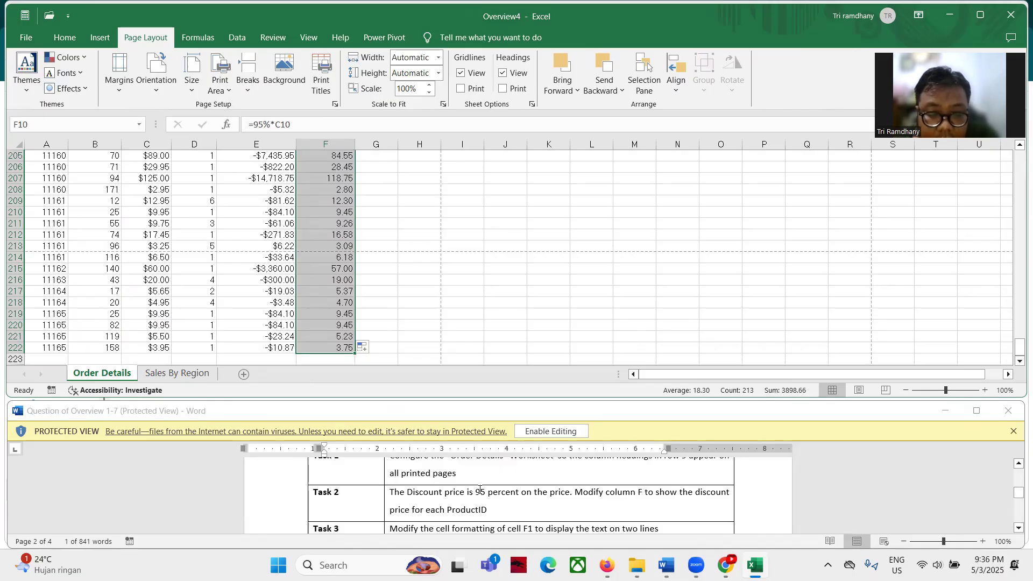
scroll(494, 510, "up", 2)
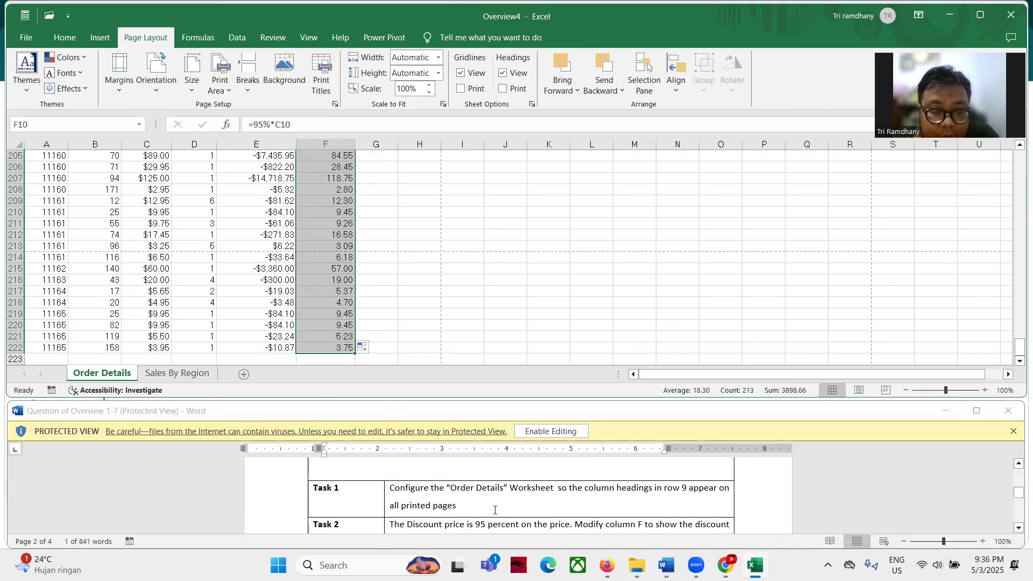
scroll(494, 510, "down", 3)
scroll(495, 510, "down", 1)
scroll(495, 510, "up", 1)
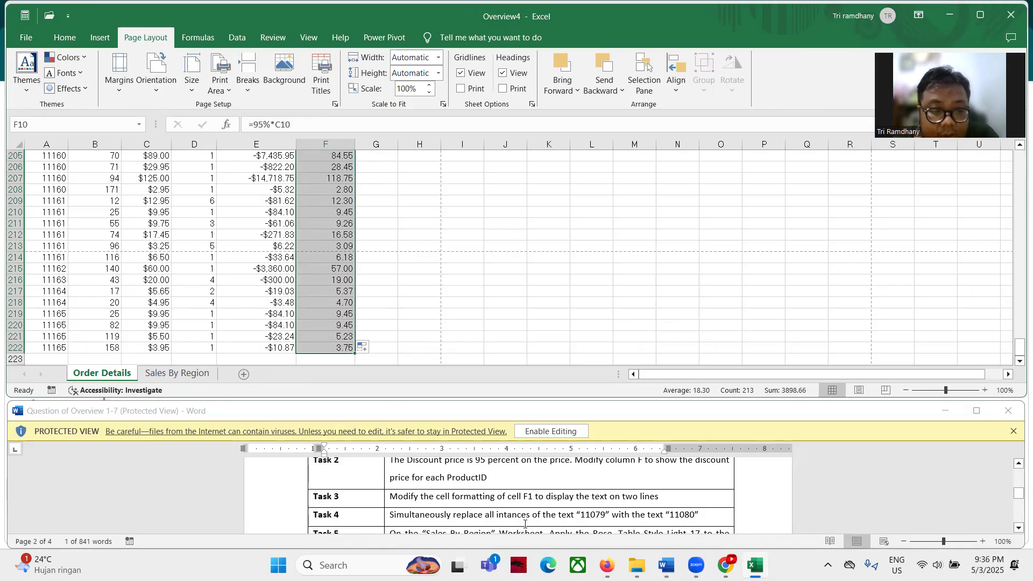
scroll(530, 484, "up", 1)
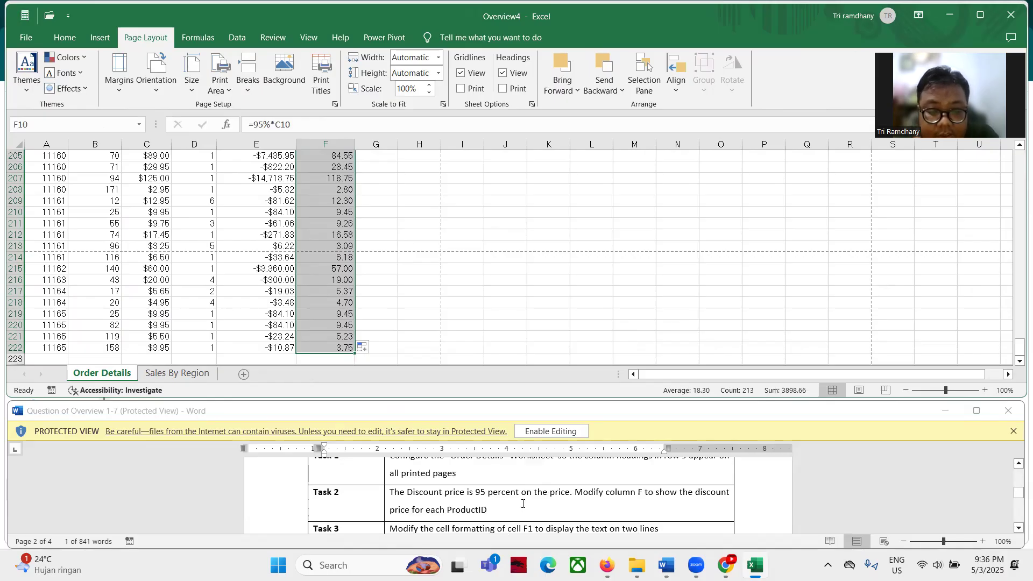
scroll(523, 503, "down", 1)
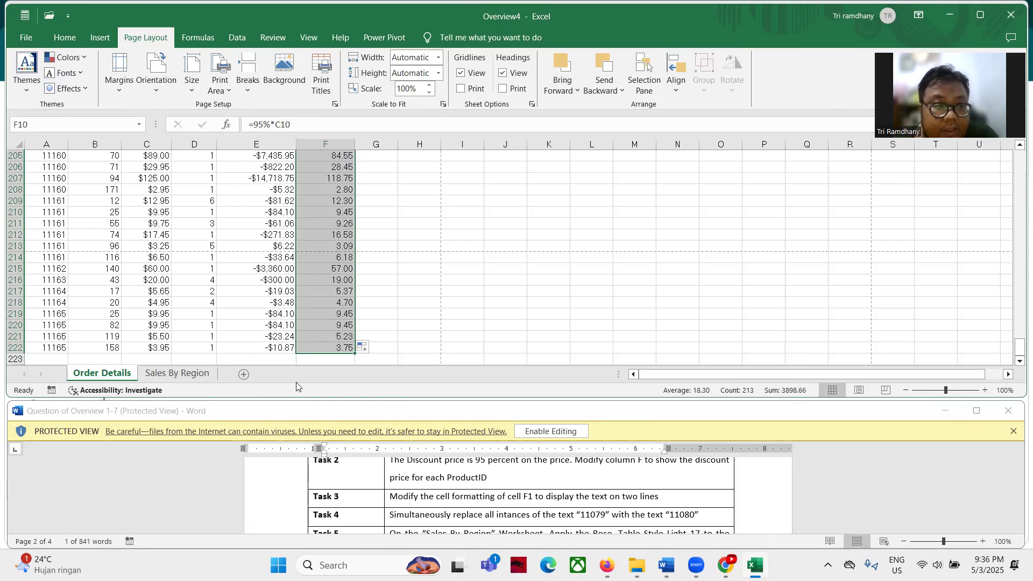
left_click(505, 201)
left_click(24, 123)
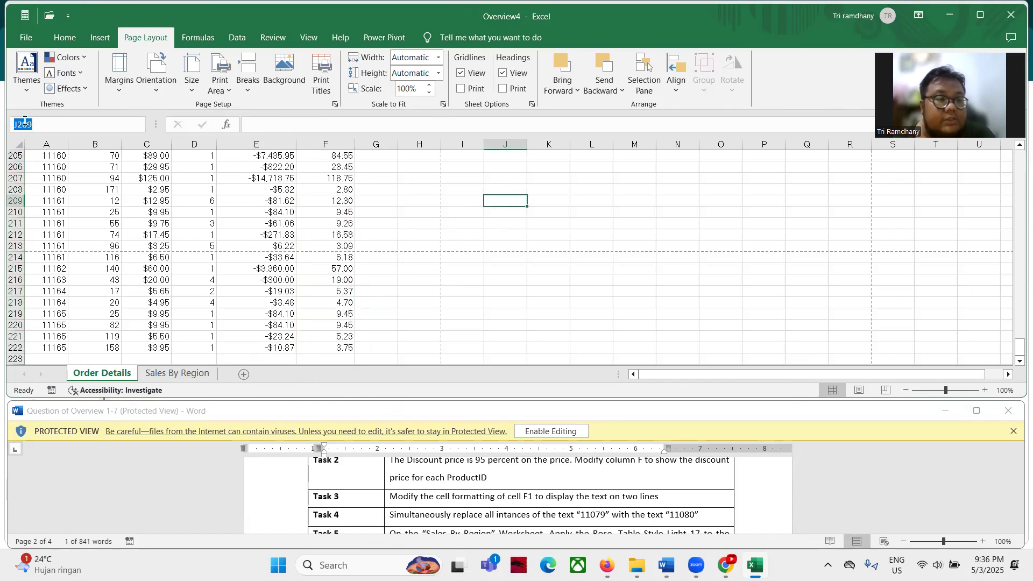
Wrap the Discounted Price heading in F9 onto two lines, then open Find and Replace
type("f1")
key("Return")
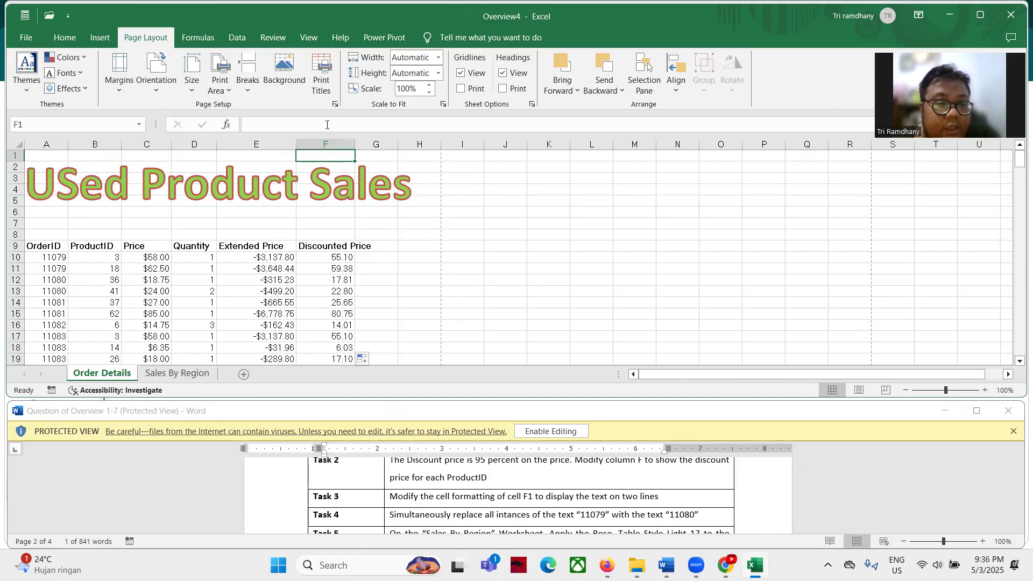
left_click(322, 246)
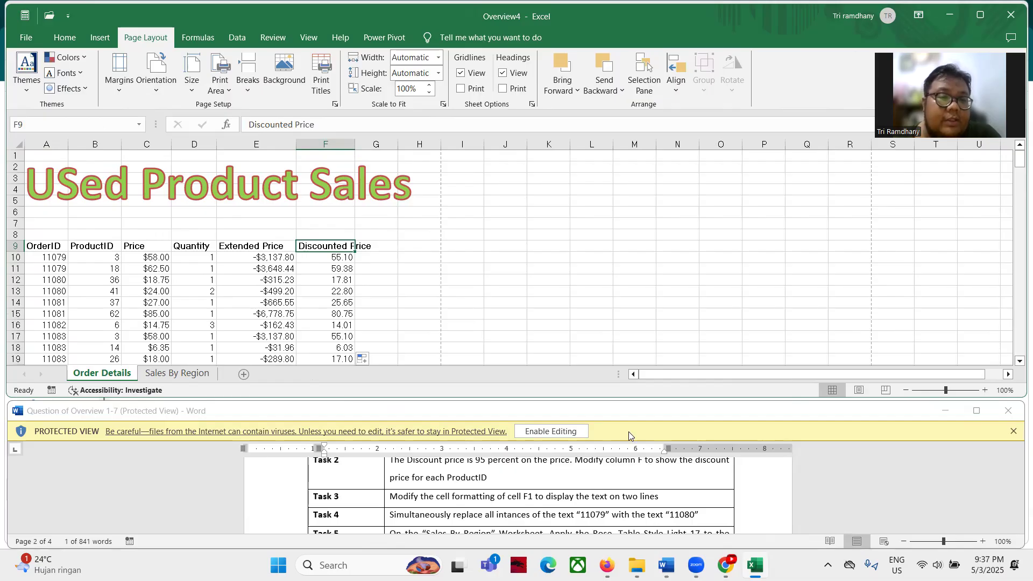
left_click(65, 37)
left_click(366, 70)
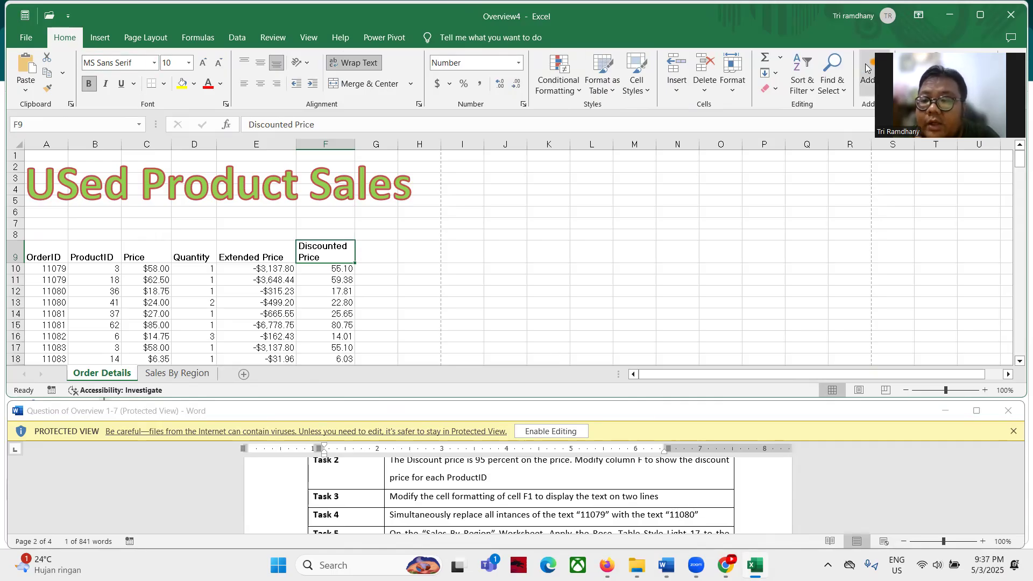
left_click(831, 80)
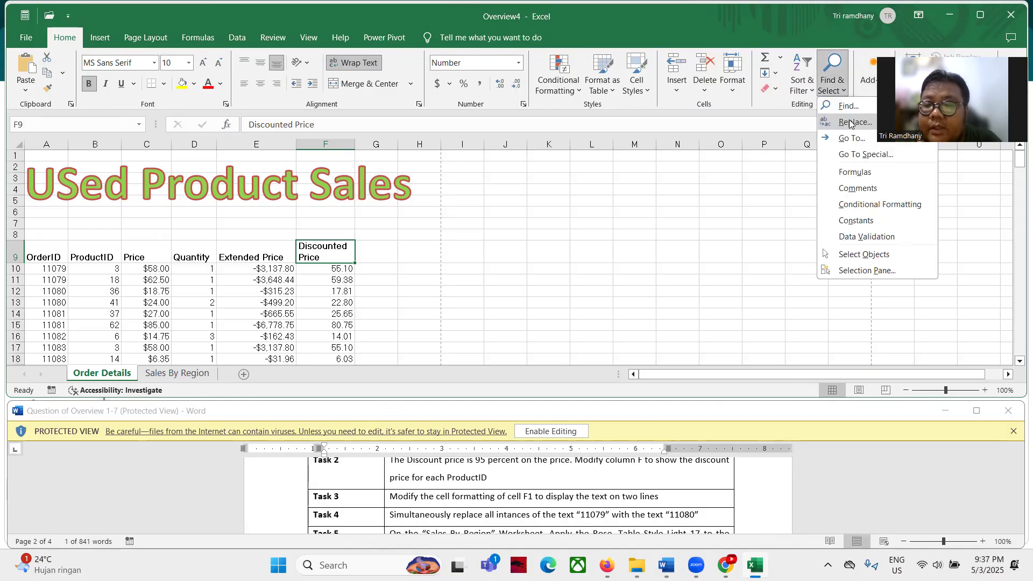
left_click(853, 125)
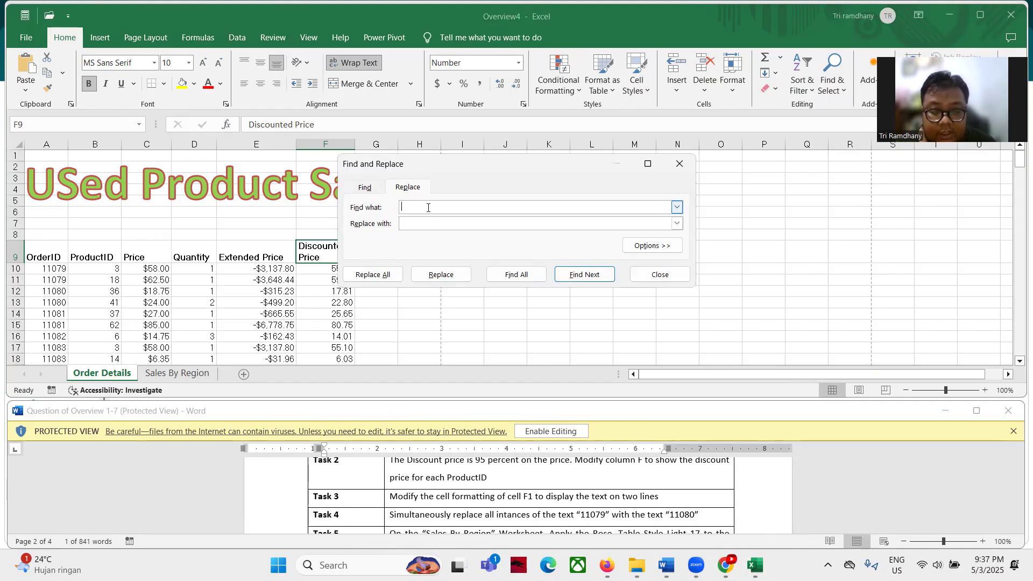
Replace both OrderID values 11079 with 11080 within this sheet, then close the Find and Replace window
type("11079")
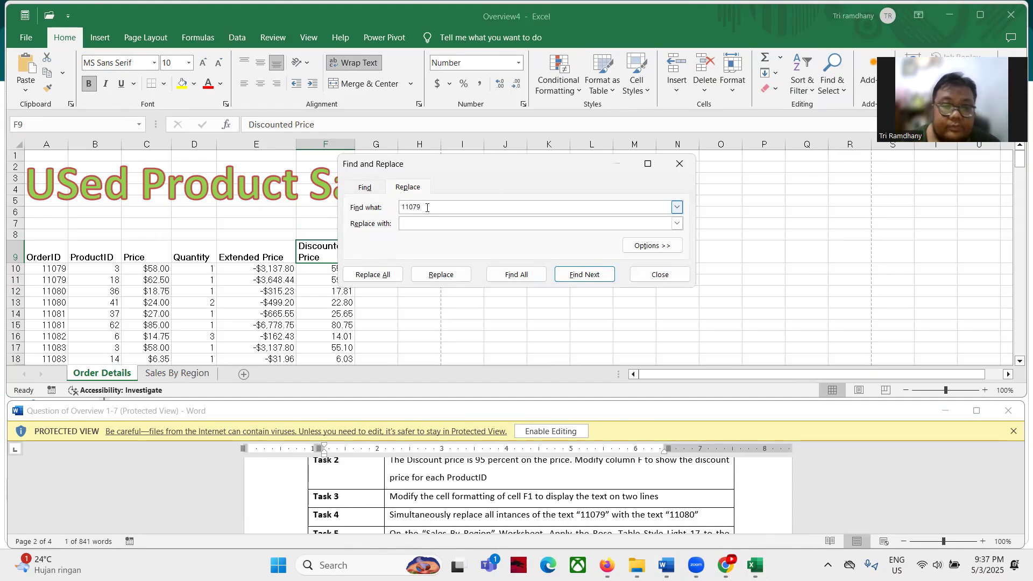
left_click(424, 226)
type("11080")
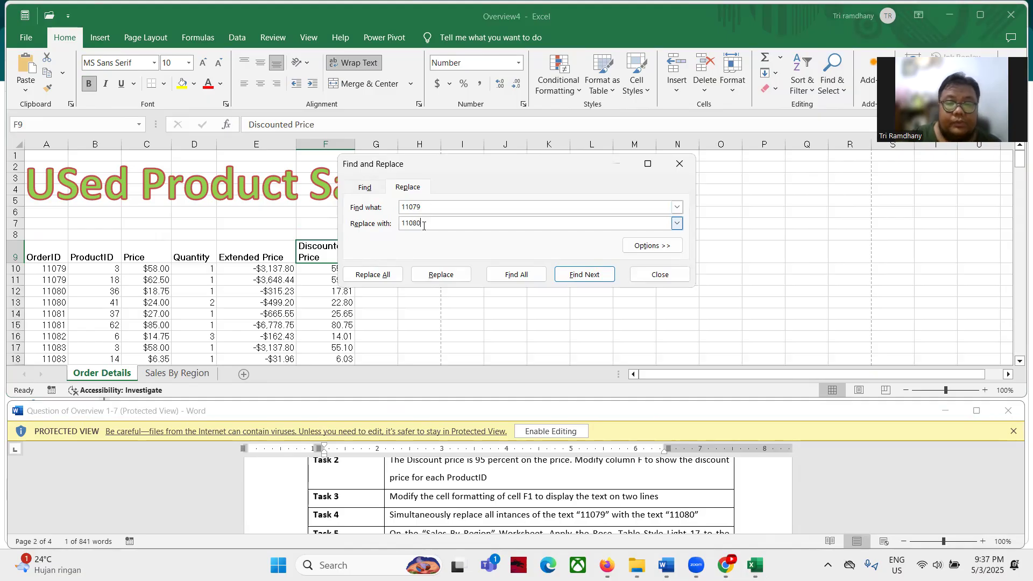
left_click(636, 245)
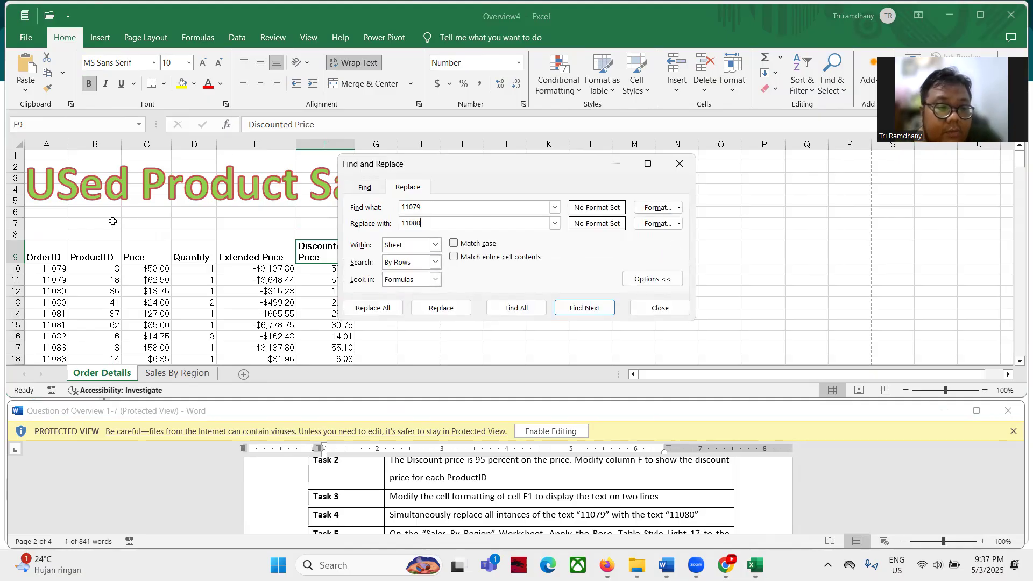
left_click(436, 246)
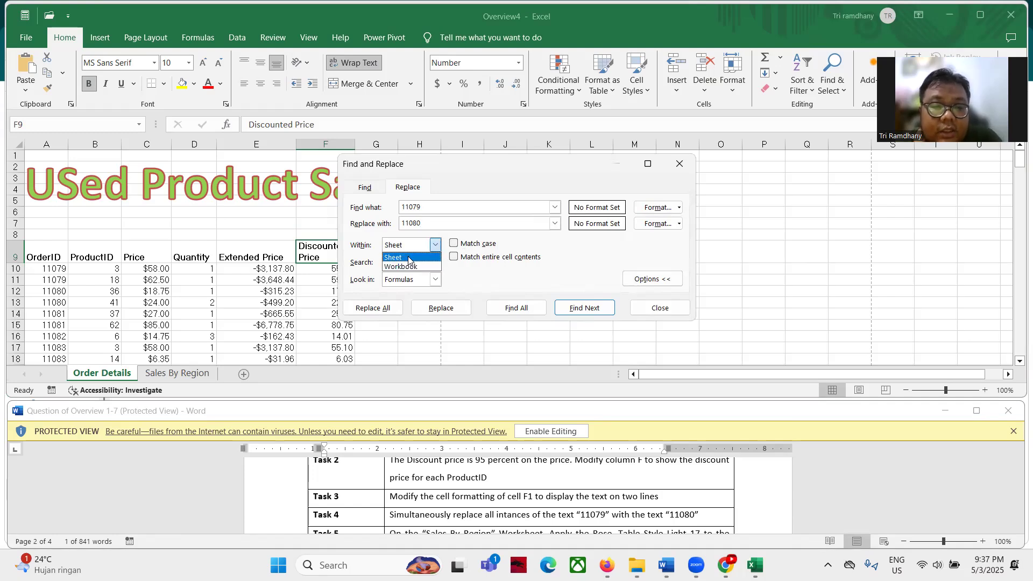
left_click(408, 256)
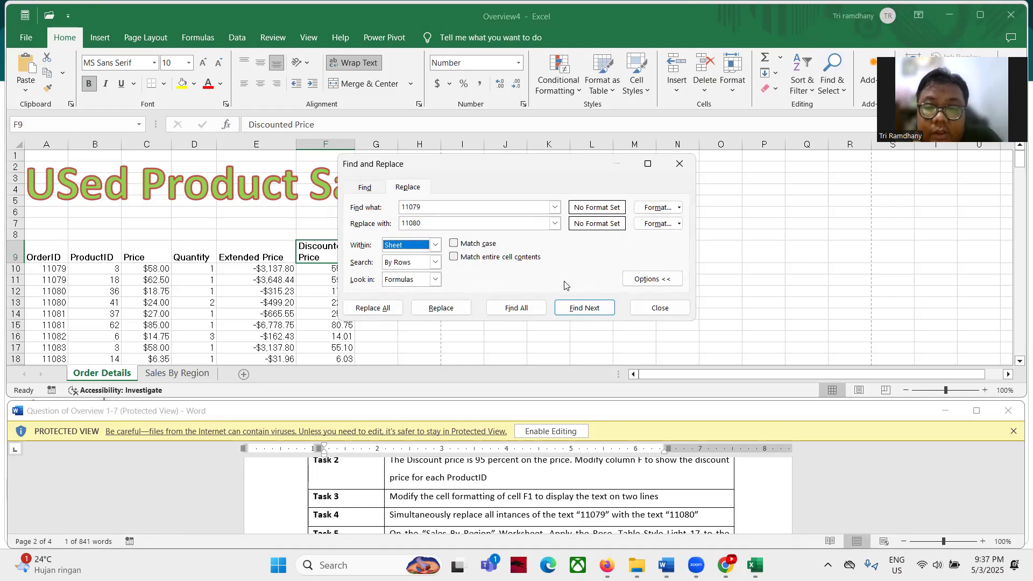
left_click(373, 309)
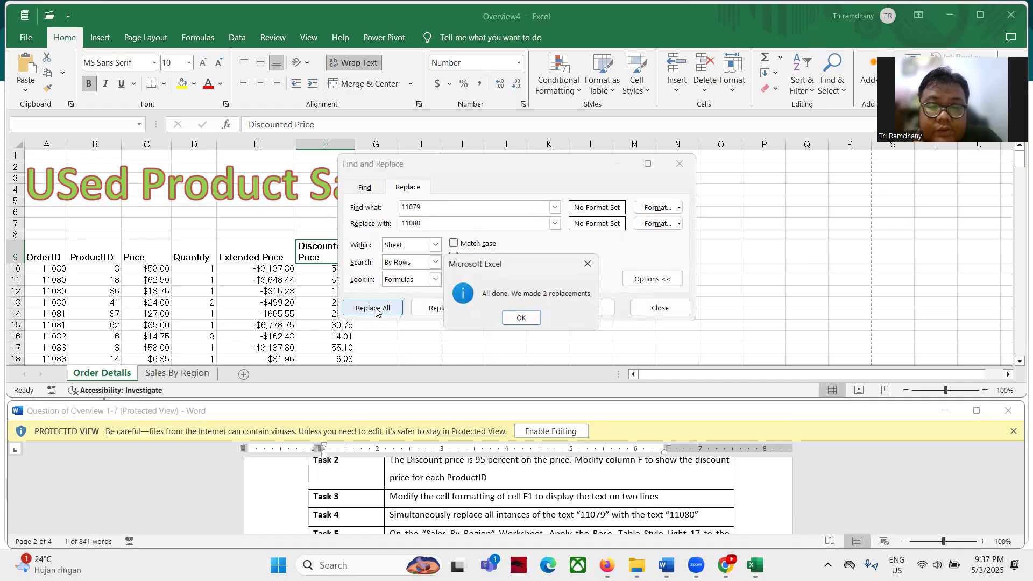
left_click(520, 318)
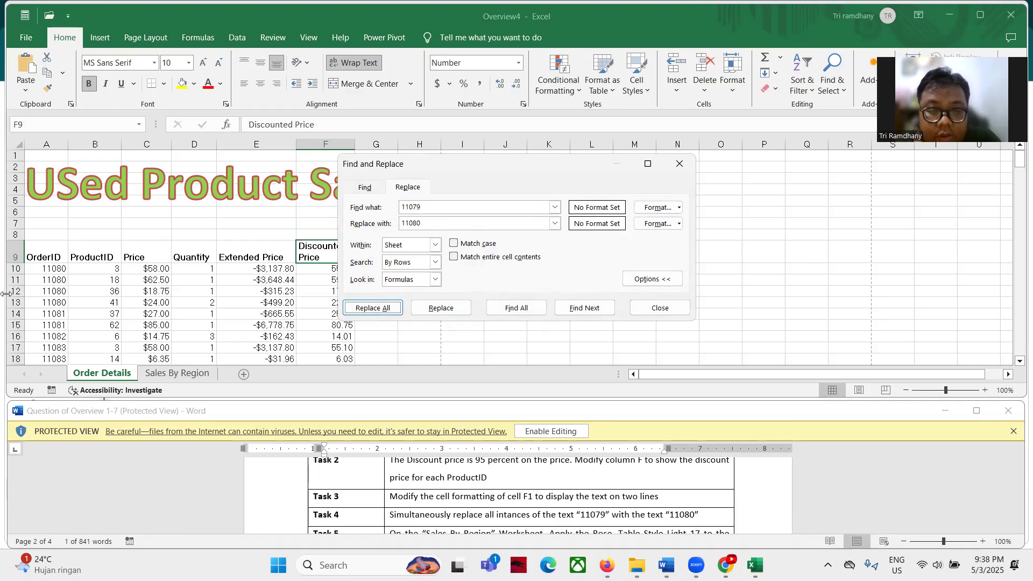
left_click(655, 317)
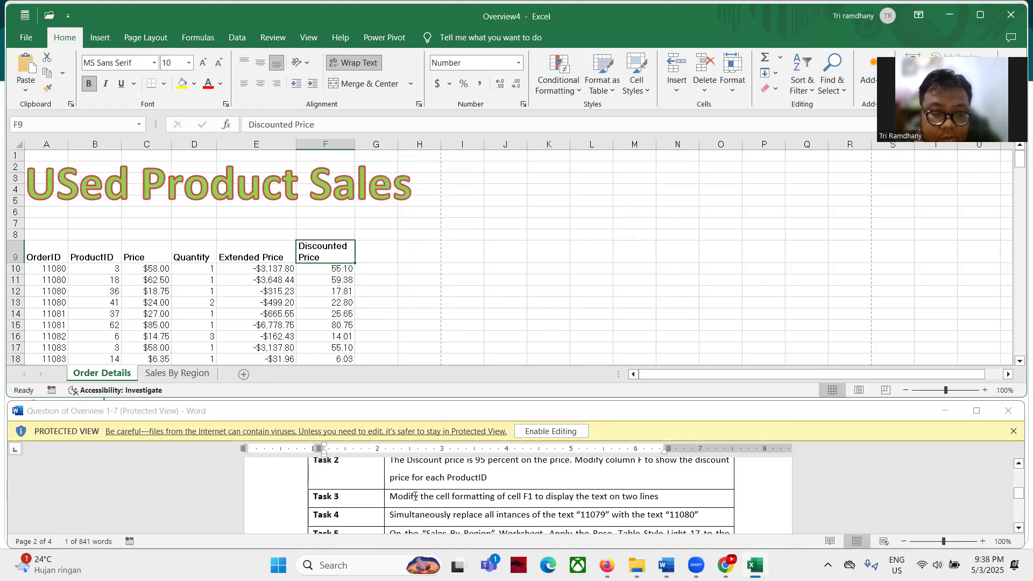
On the Sales By Region sheet, apply Rose, Table Style Light 17 to the Inventory table
scroll(333, 508, "up", 4)
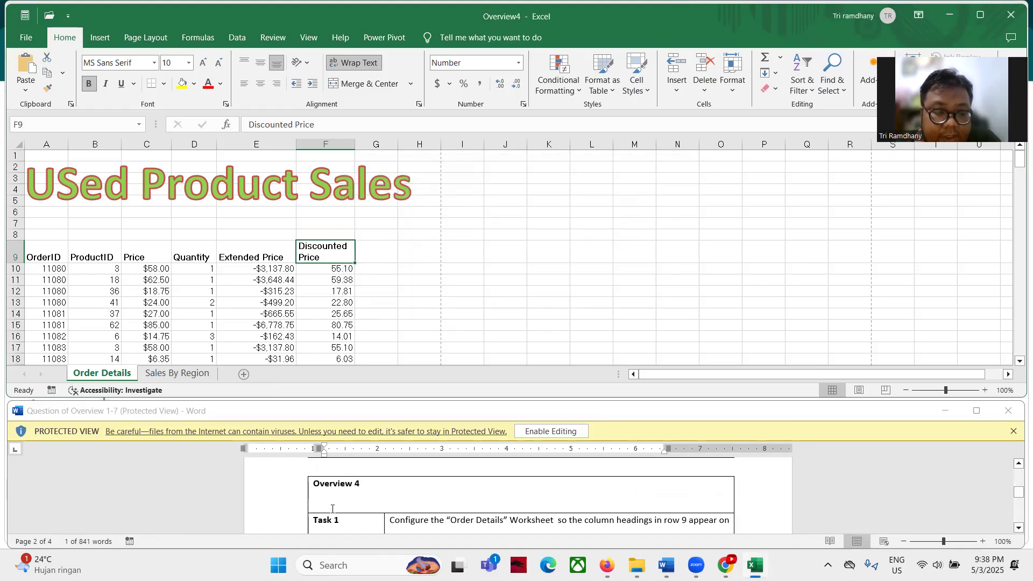
scroll(333, 509, "down", 4)
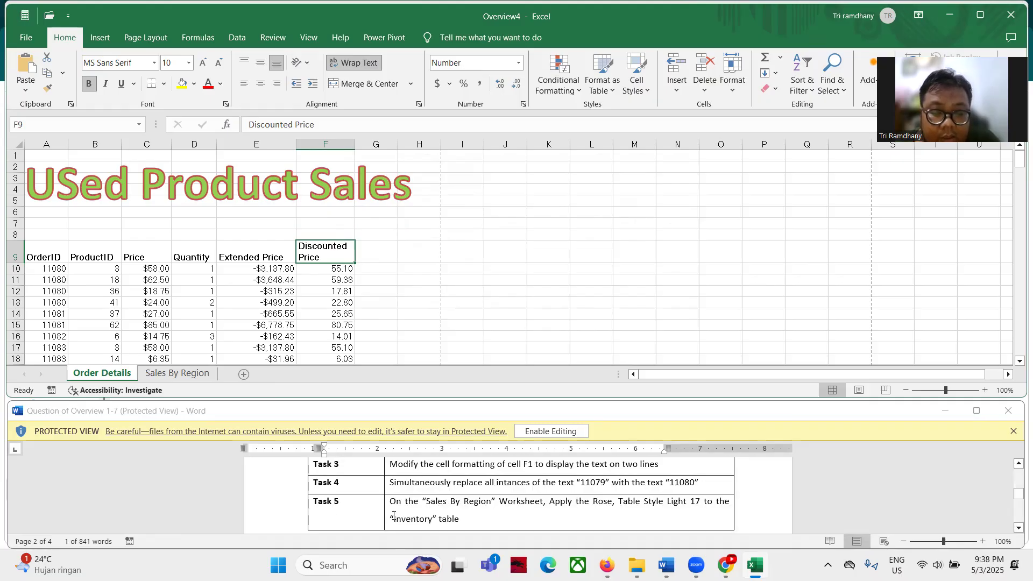
left_click(195, 375)
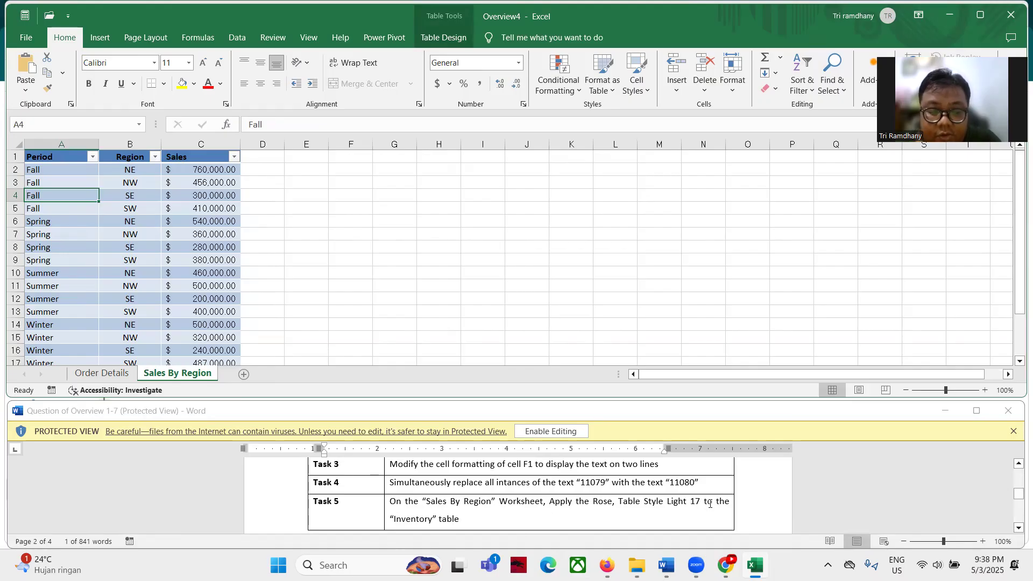
left_click(137, 207)
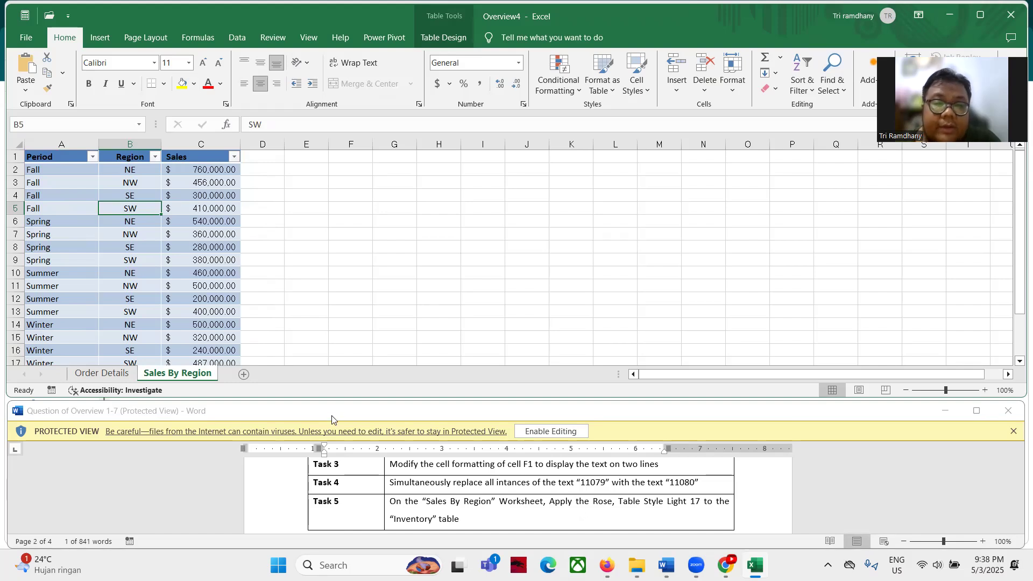
left_click(466, 39)
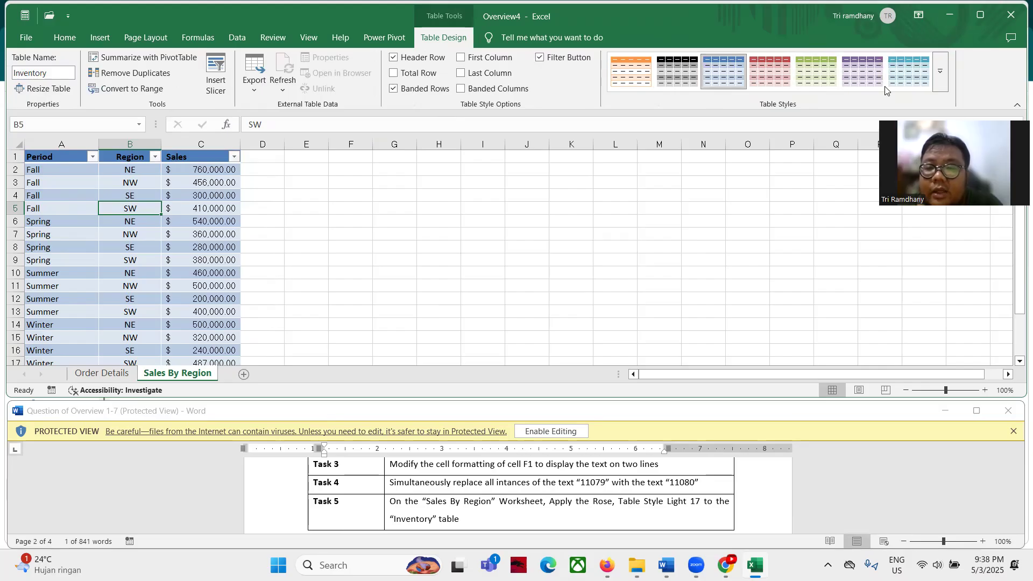
left_click(940, 71)
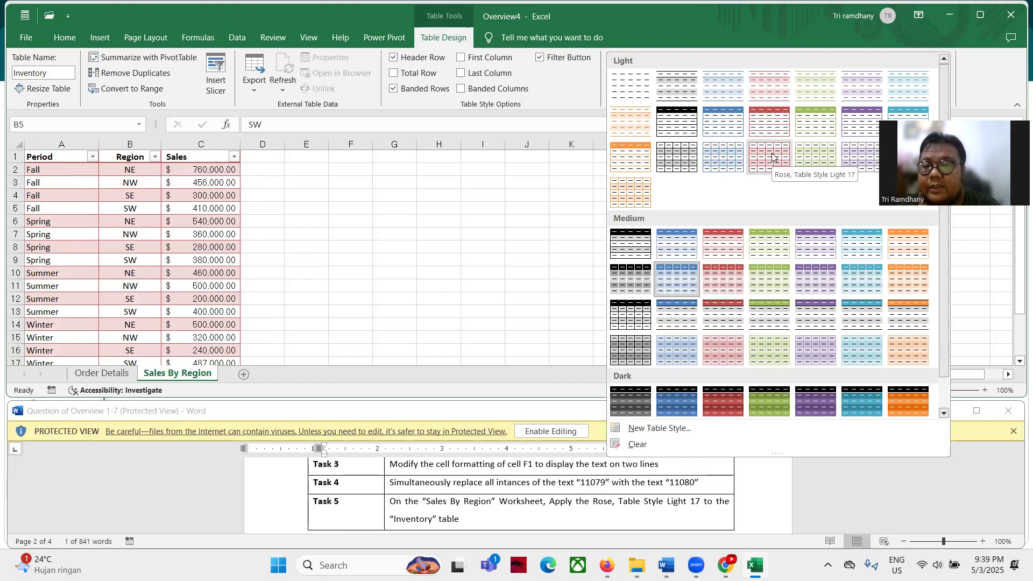
left_click(773, 156)
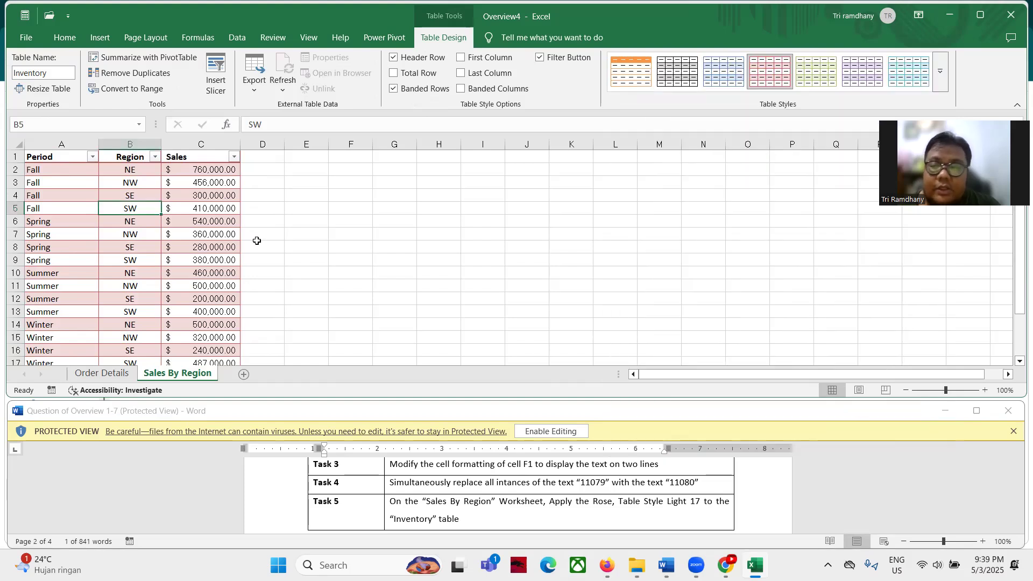
scroll(372, 482, "down", 1)
scroll(371, 482, "up", 10)
scroll(371, 481, "down", 10)
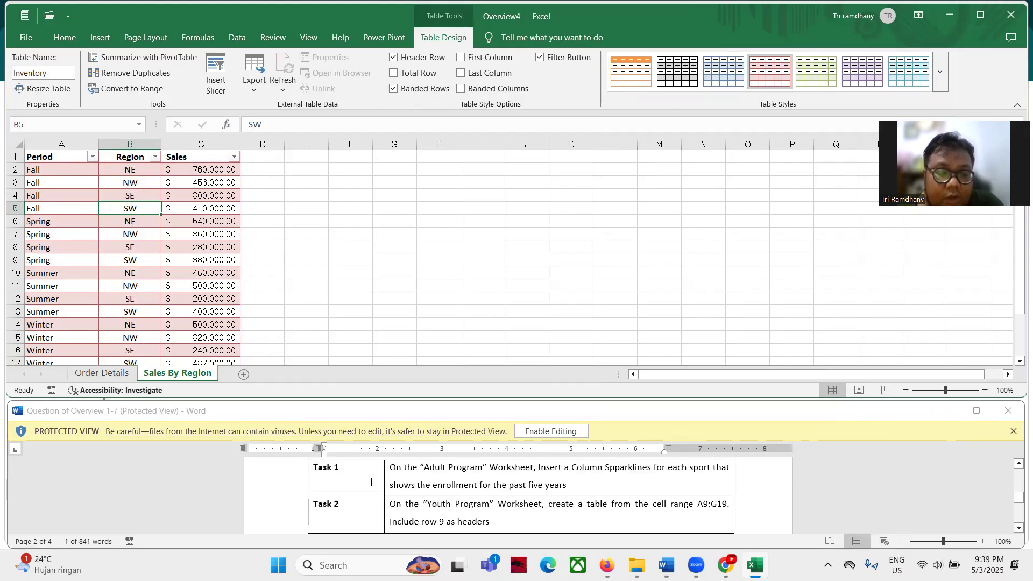
scroll(371, 482, "up", 1)
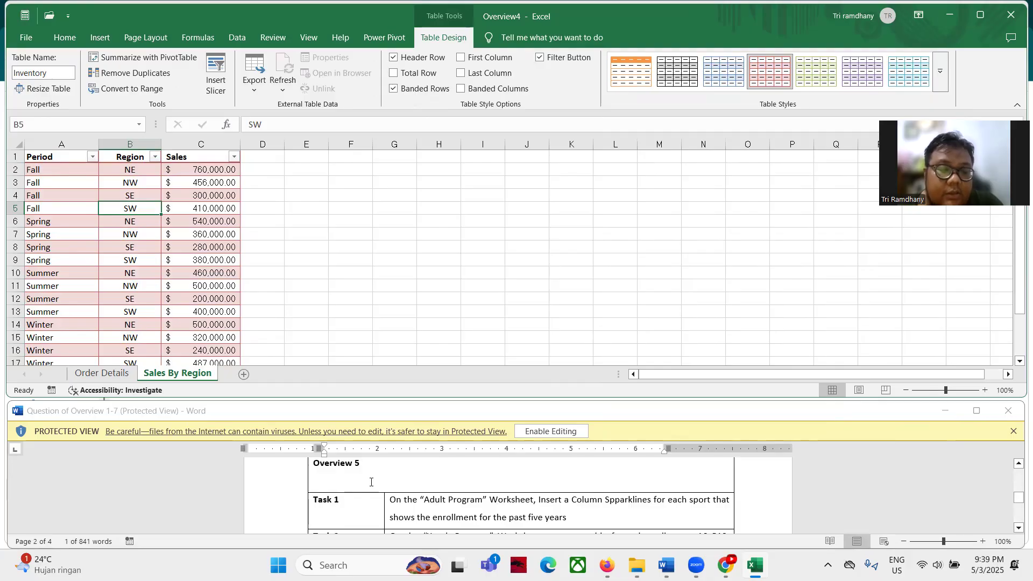
Close Overview4 without saving and open the Overview5 workbook from File Explorer
left_click(1009, 16)
left_click(563, 305)
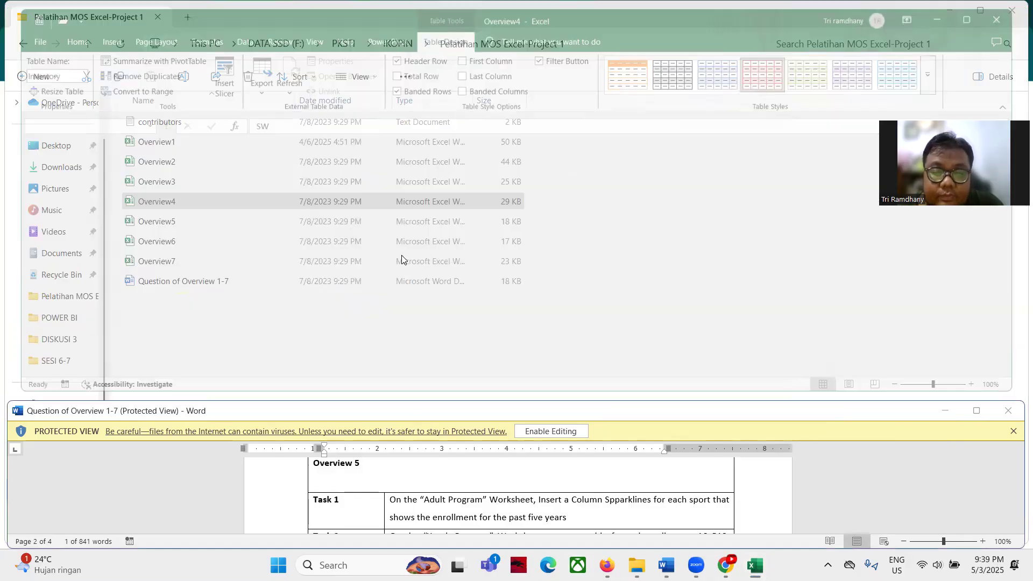
double_click(188, 222)
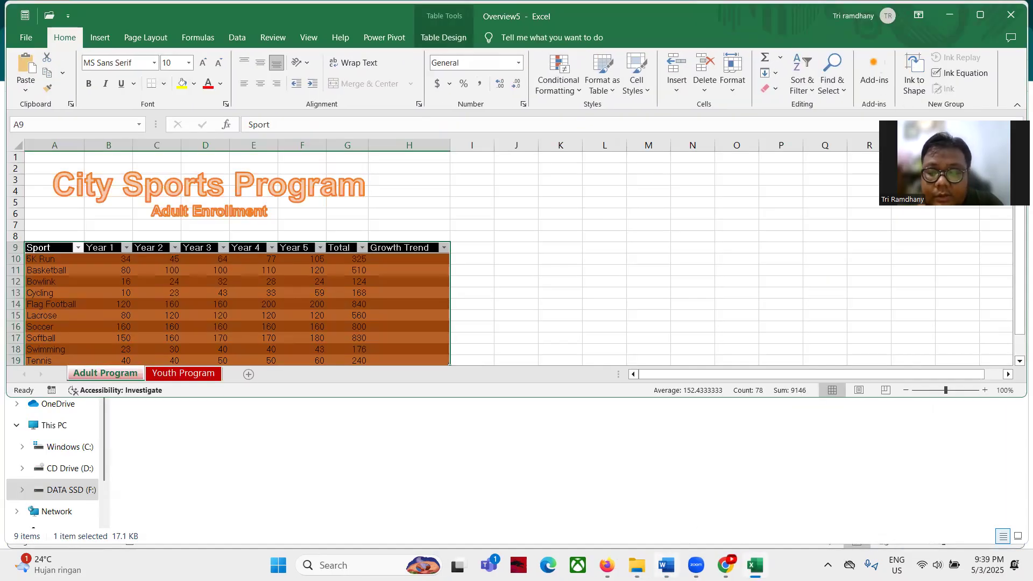
left_click(667, 564)
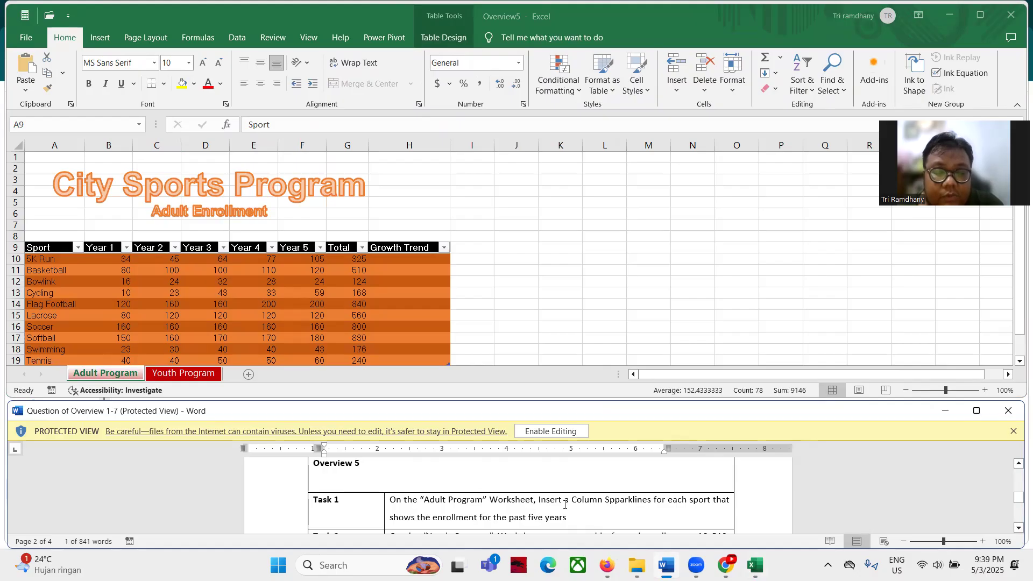
Add column sparklines to H10:H19 on Adult Program using the Year 1–5 data range B10:F19
left_click(102, 372)
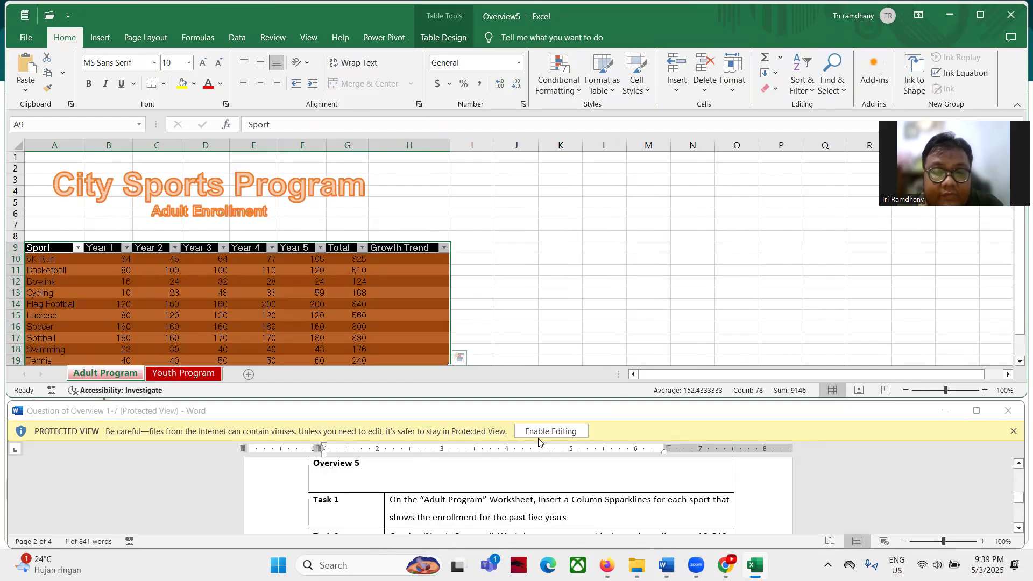
left_click(405, 263)
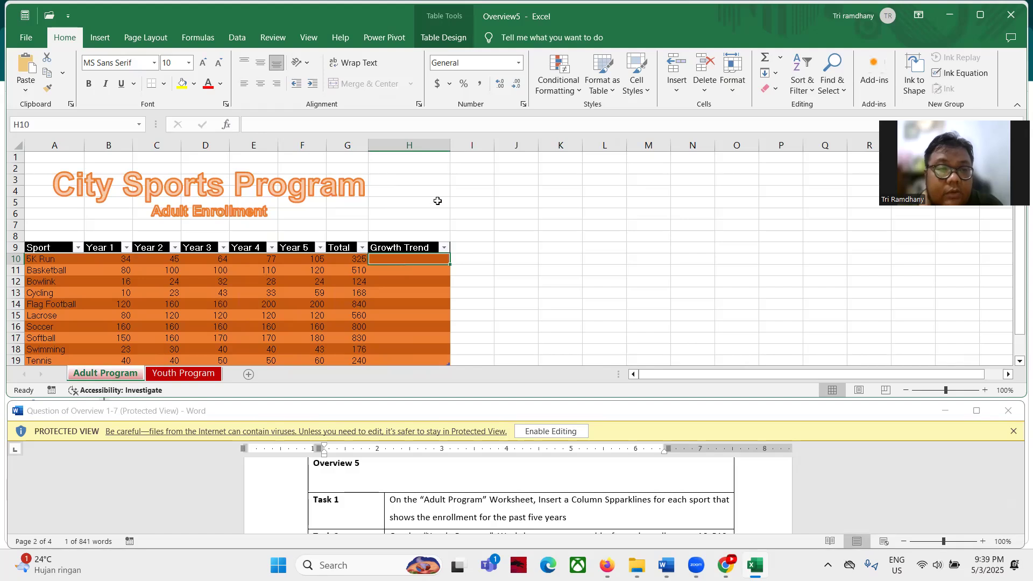
left_click(473, 291)
left_click_drag(414, 260, 395, 311)
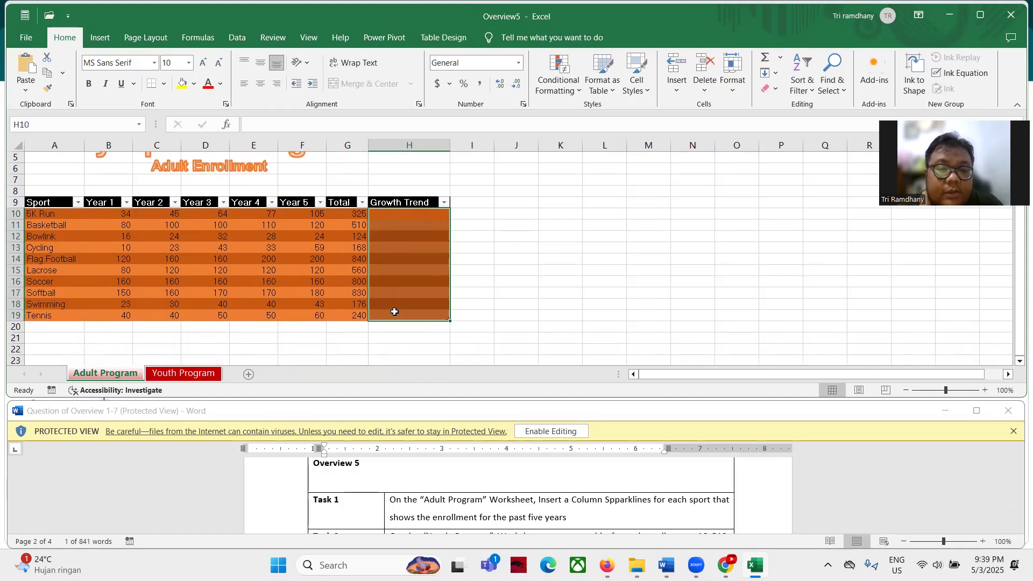
left_click(100, 38)
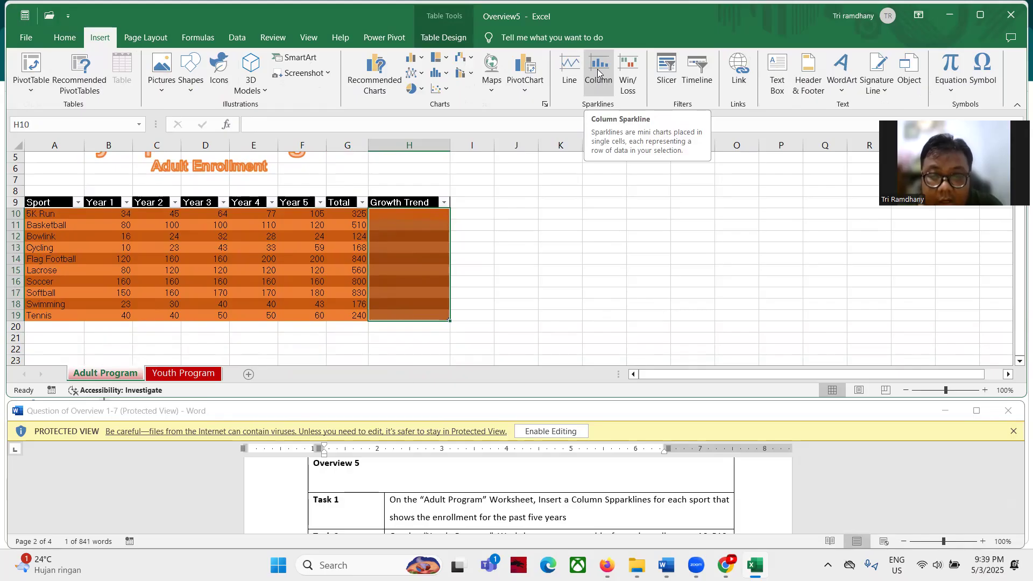
left_click(598, 81)
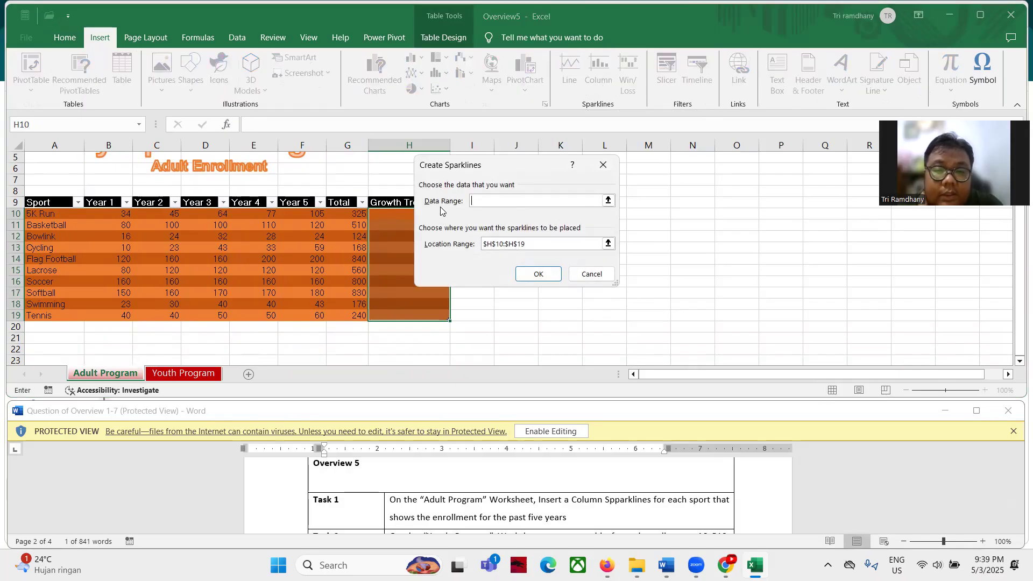
left_click(608, 200)
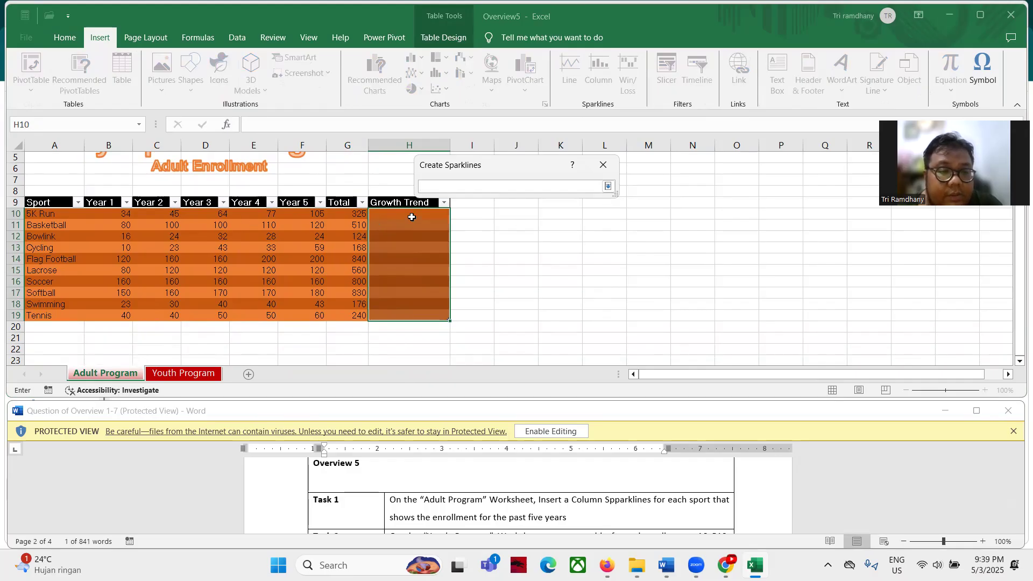
left_click_drag(104, 215, 319, 315)
left_click(608, 186)
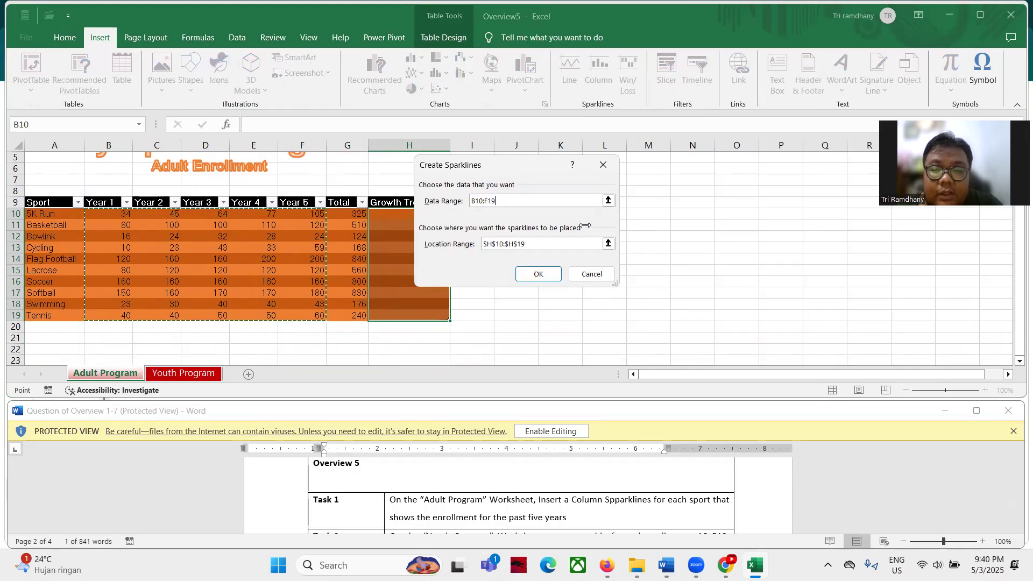
left_click(539, 273)
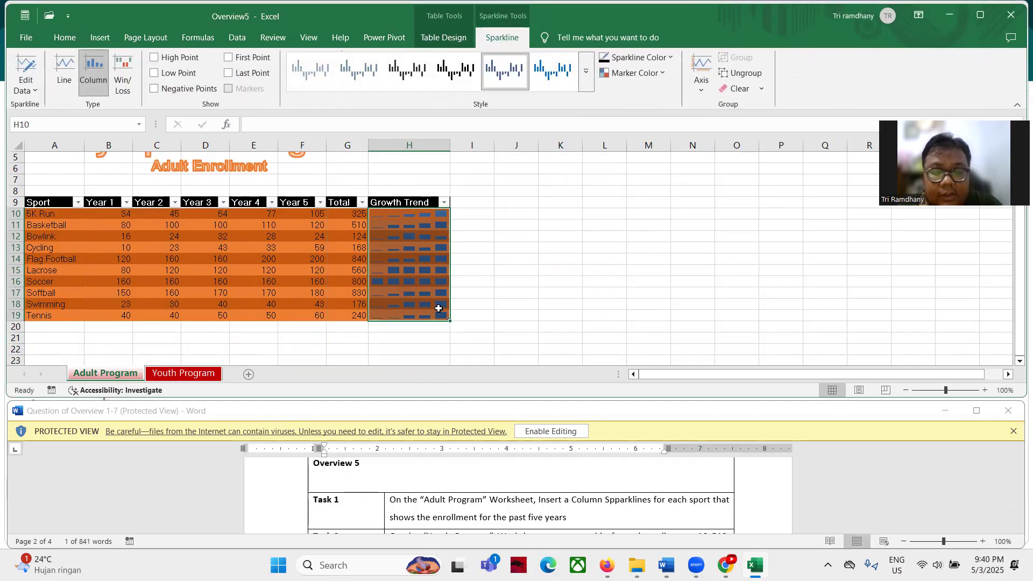
scroll(500, 512, "down", 1)
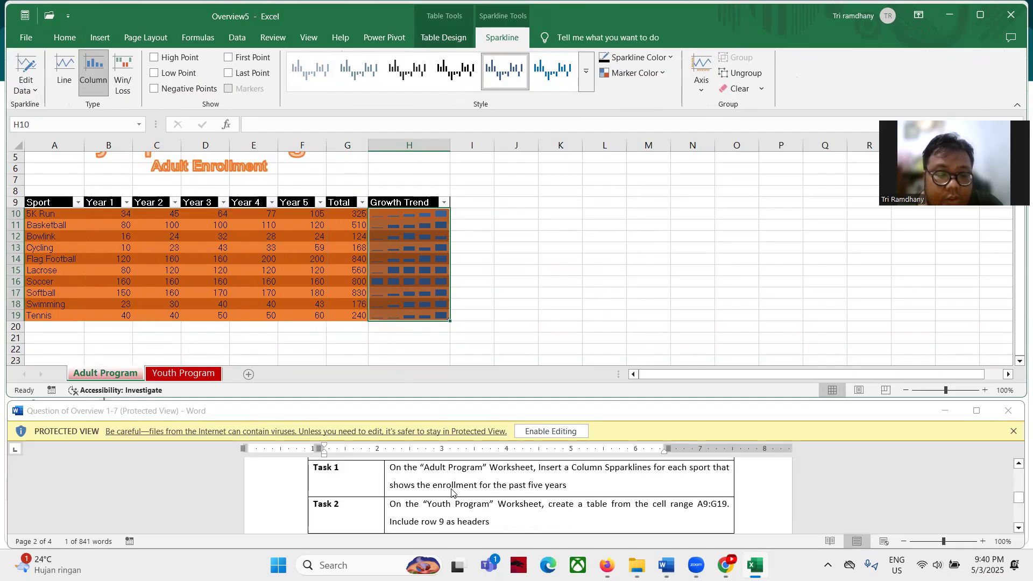
left_click(180, 373)
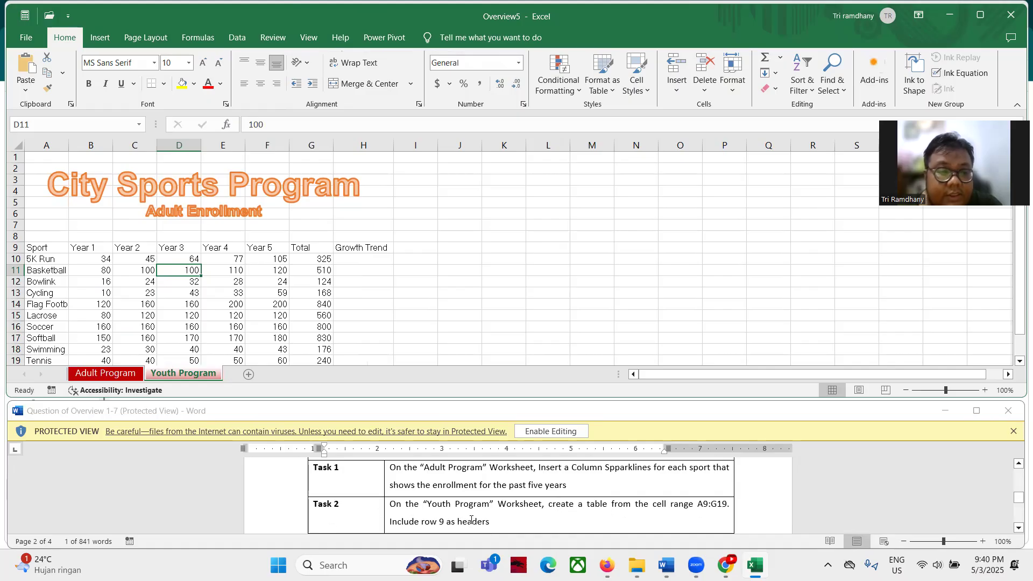
Select A9:G19 via the Name Box and insert a table with row 9 as headers
left_click(33, 129)
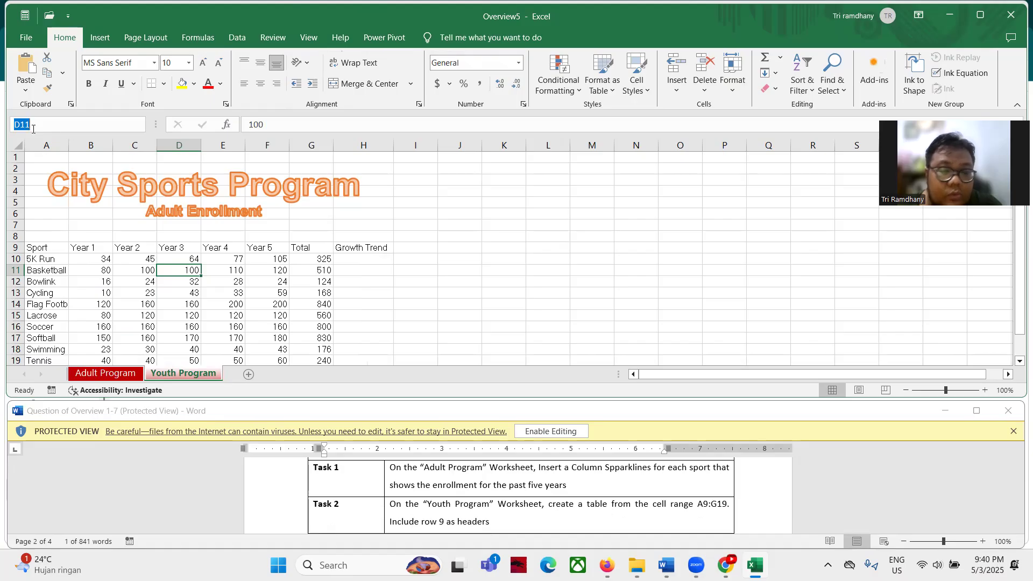
type("a")
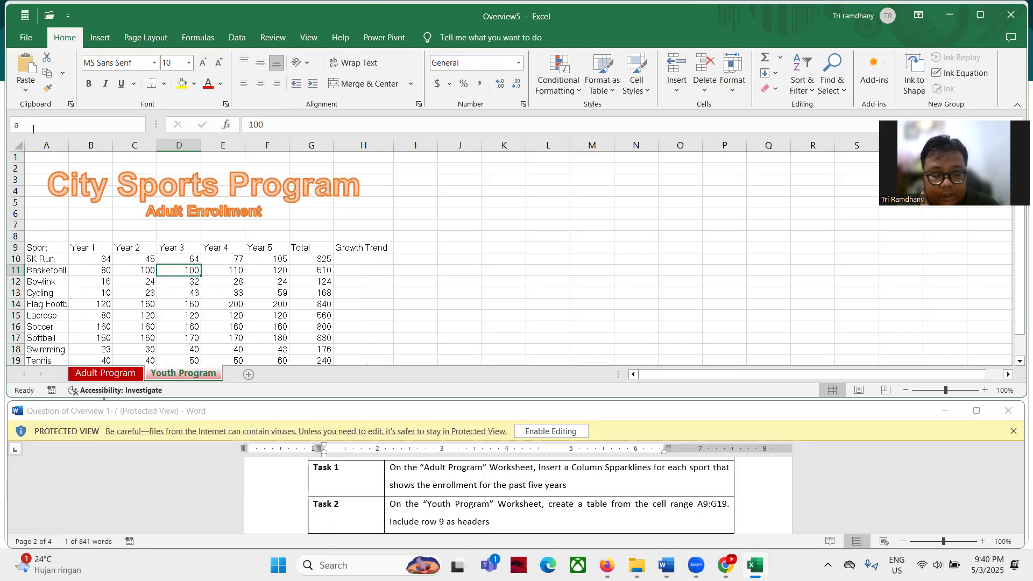
type("9")
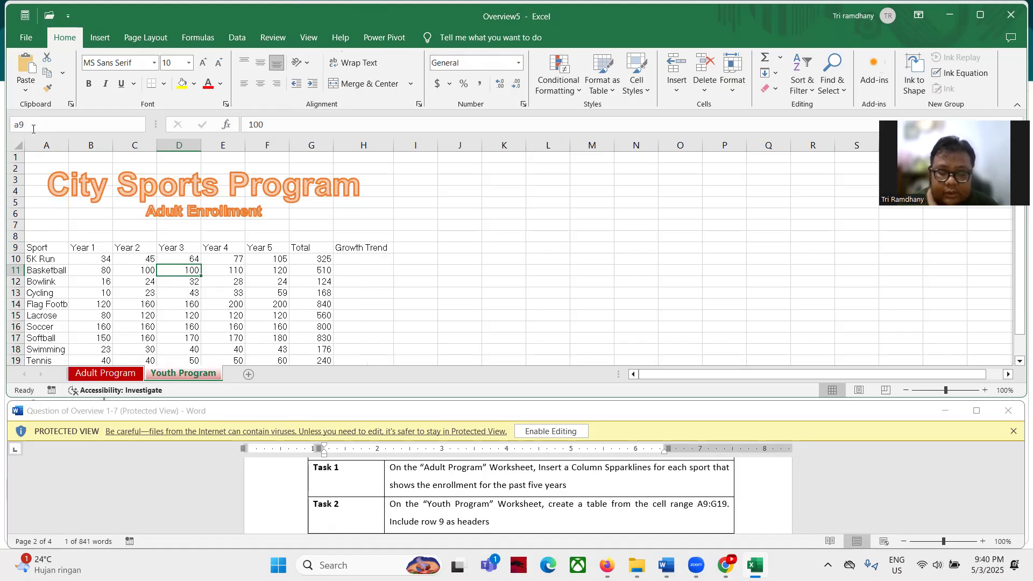
type(":g19")
key("Return")
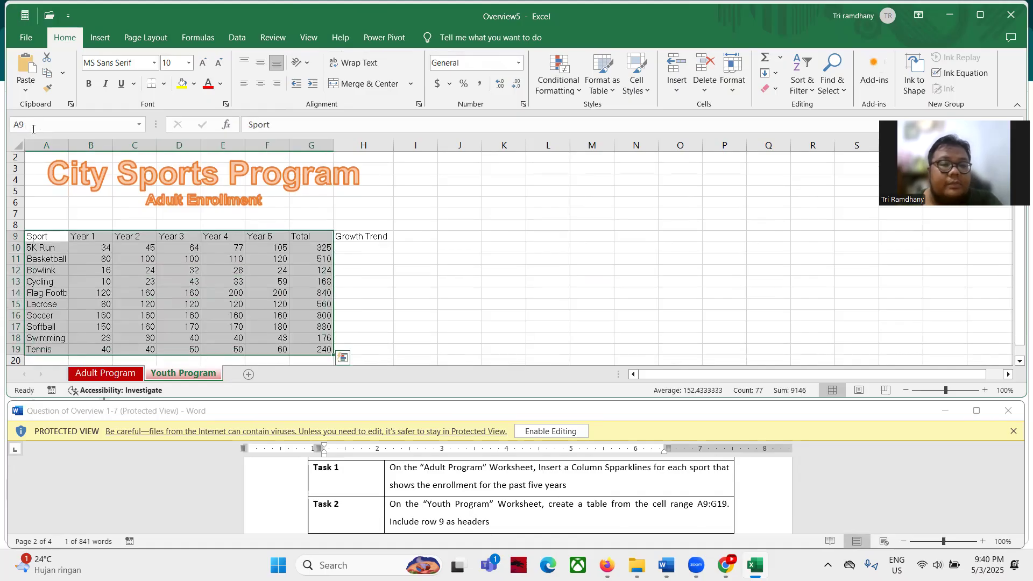
left_click(108, 40)
left_click(121, 67)
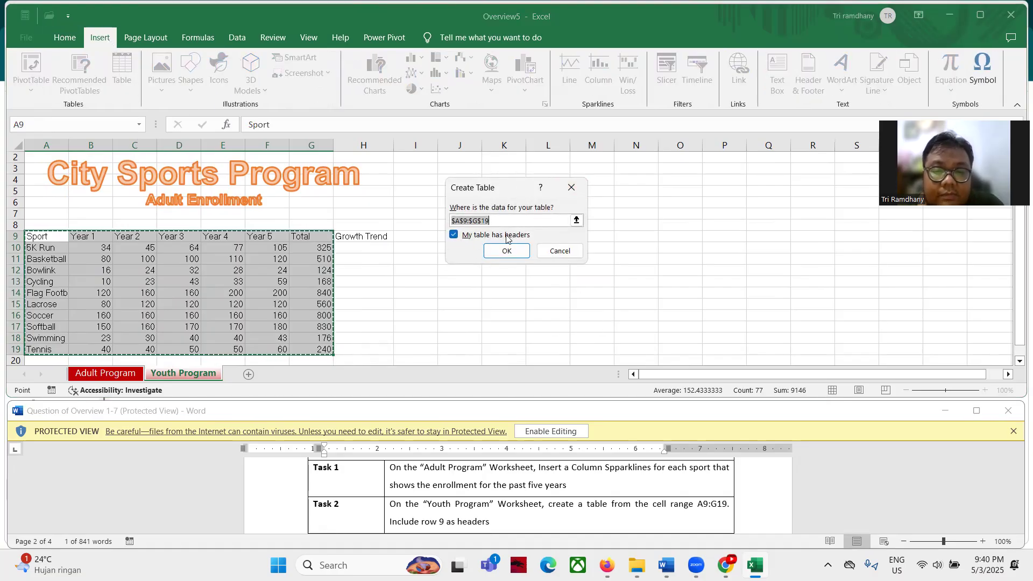
left_click(515, 252)
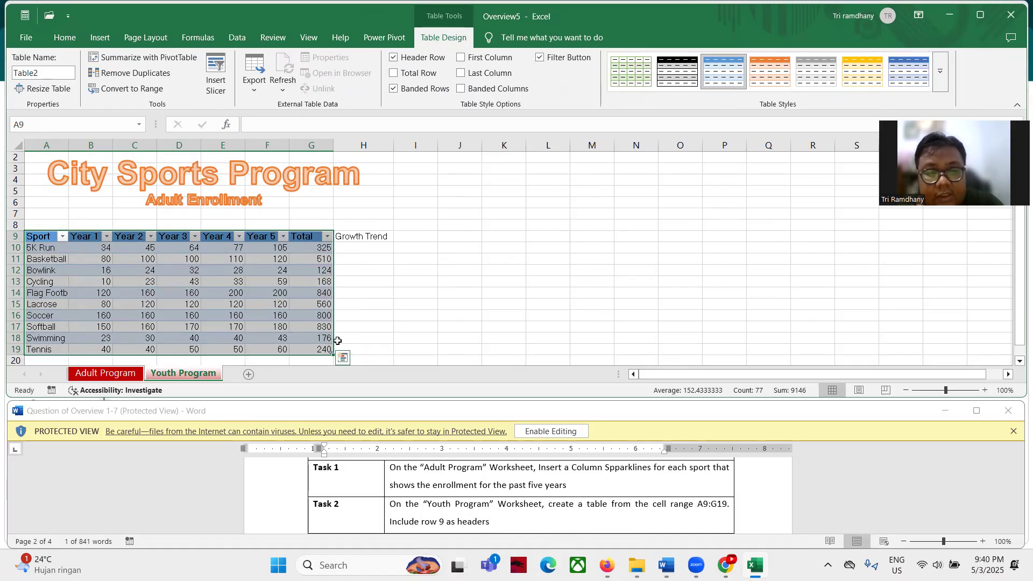
left_click(556, 252)
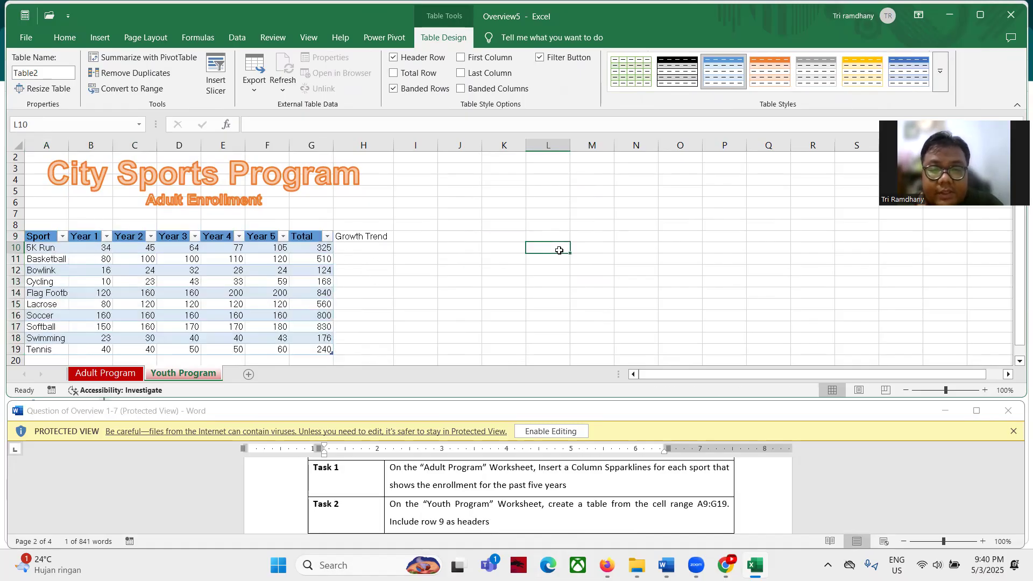
scroll(446, 502, "down", 2)
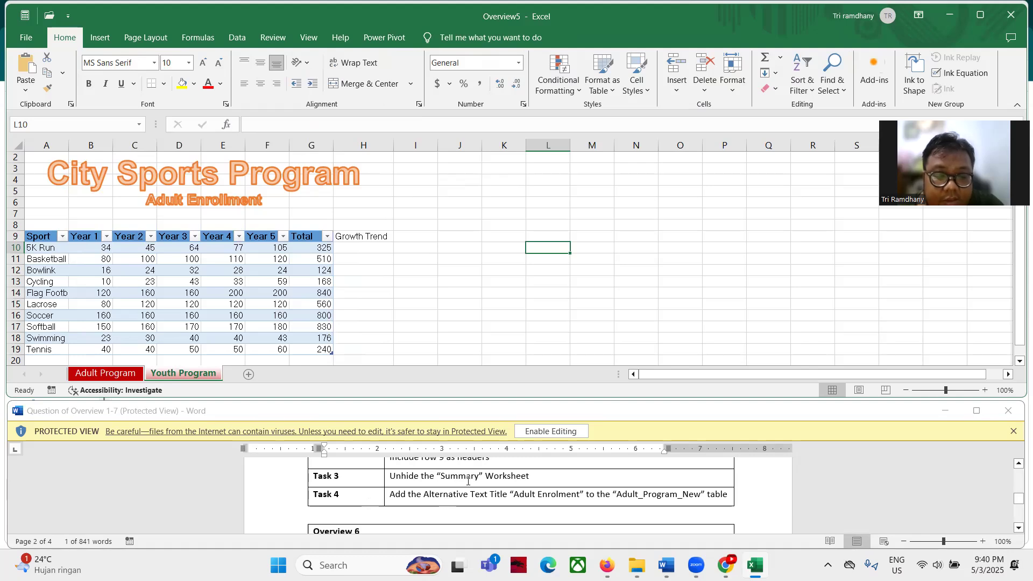
Unhide the Summary sheet from the sheet-tab menu's Unhide list
right_click(216, 374)
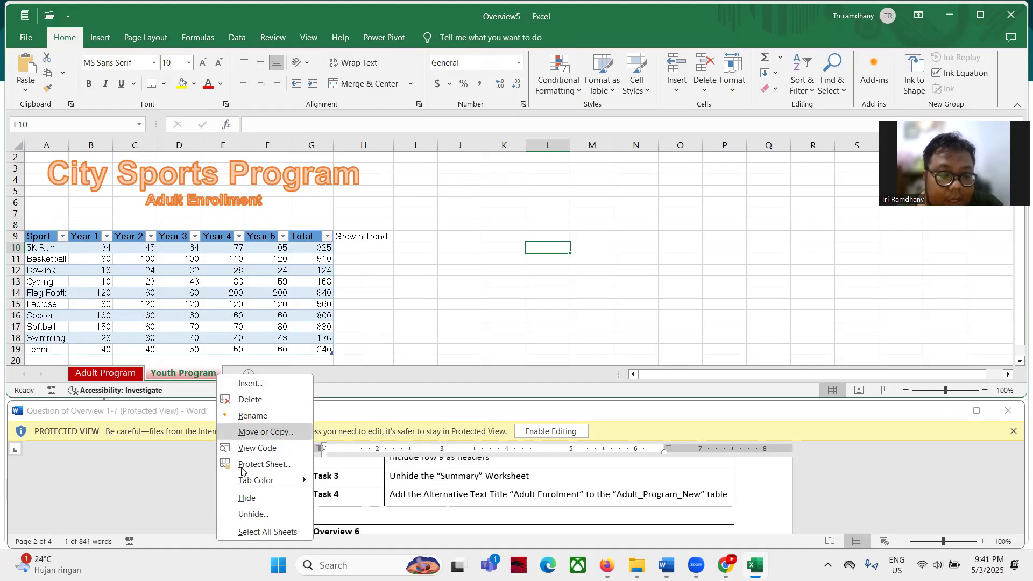
left_click(253, 513)
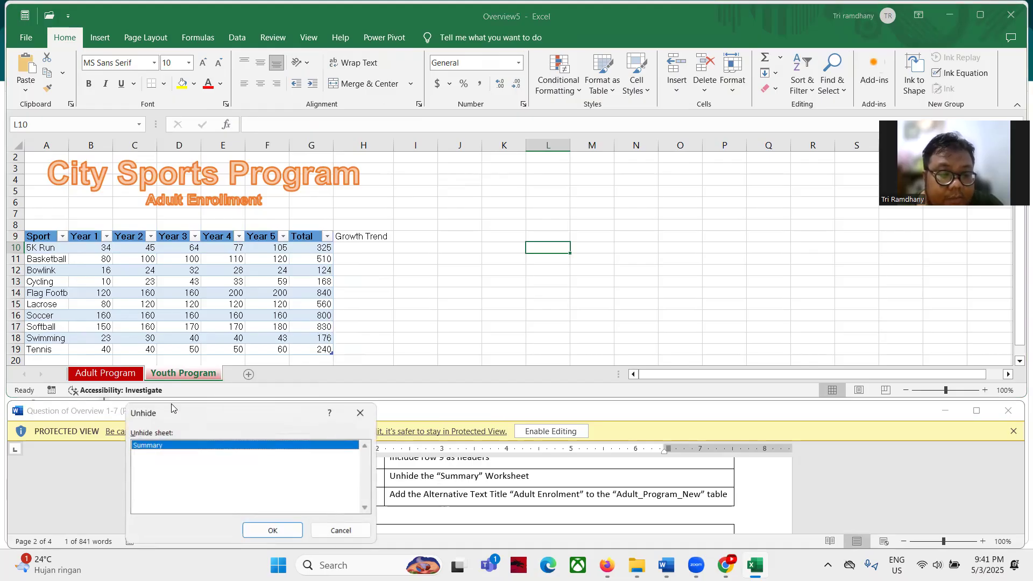
left_click_drag(171, 404, 376, 140)
left_click(496, 267)
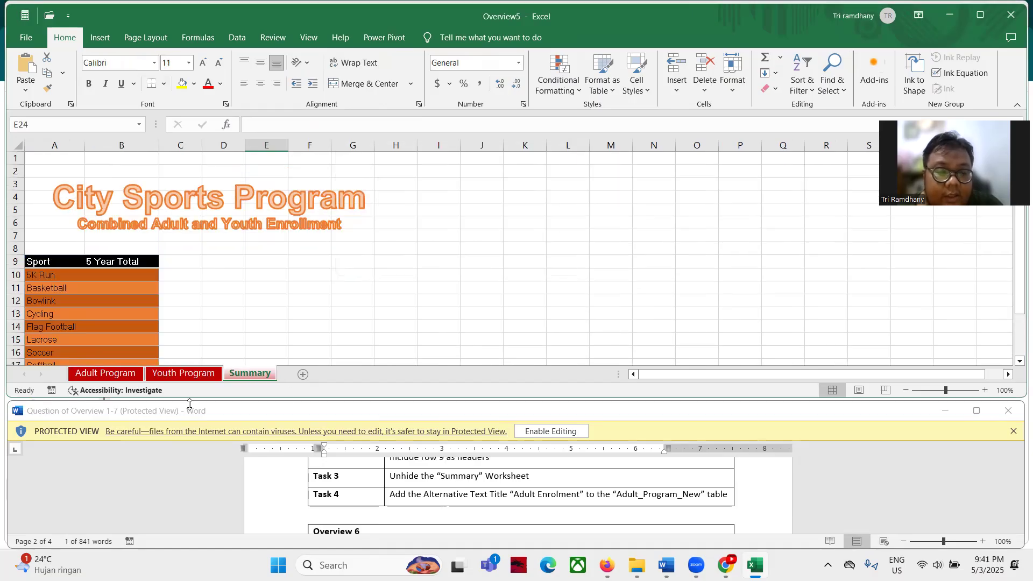
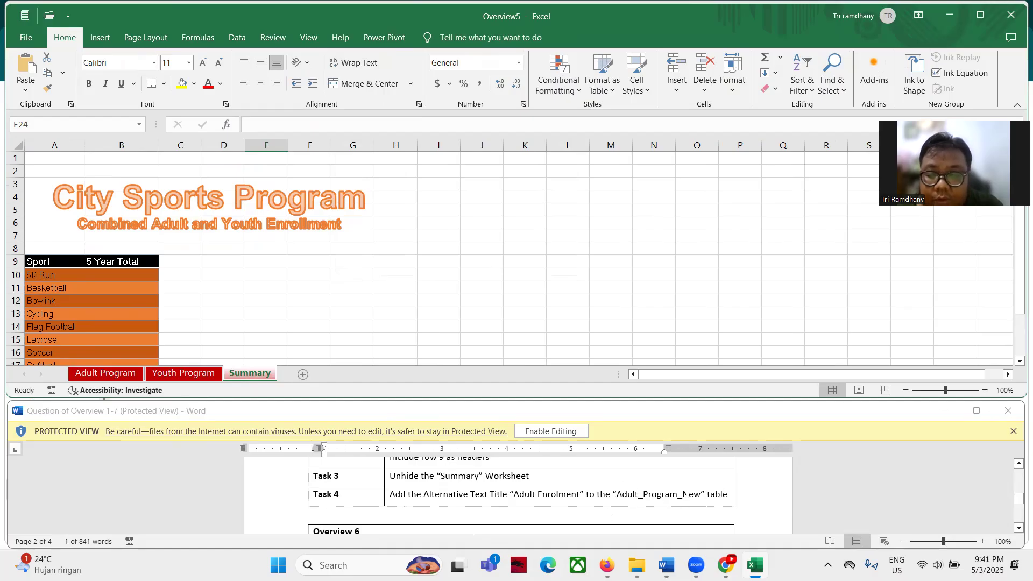
Select the Adult_Program_New table from the Name Box list and bring up its context menu
left_click(138, 124)
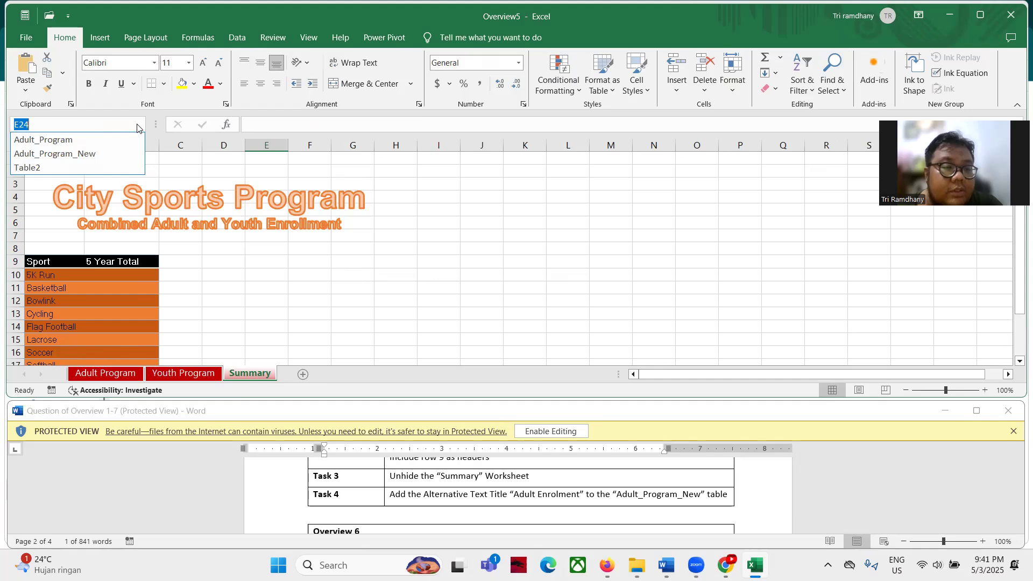
left_click(16, 157)
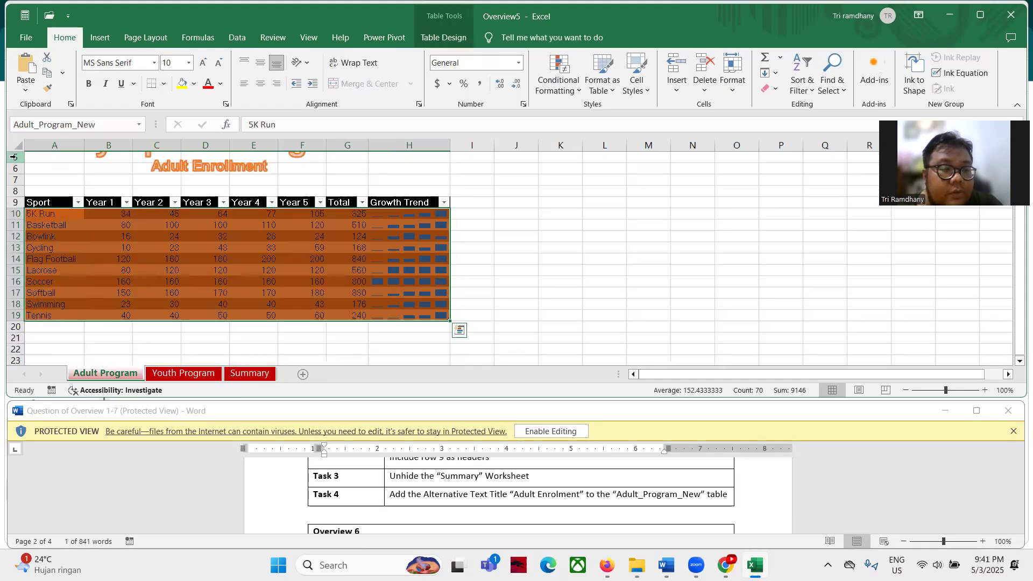
right_click(221, 247)
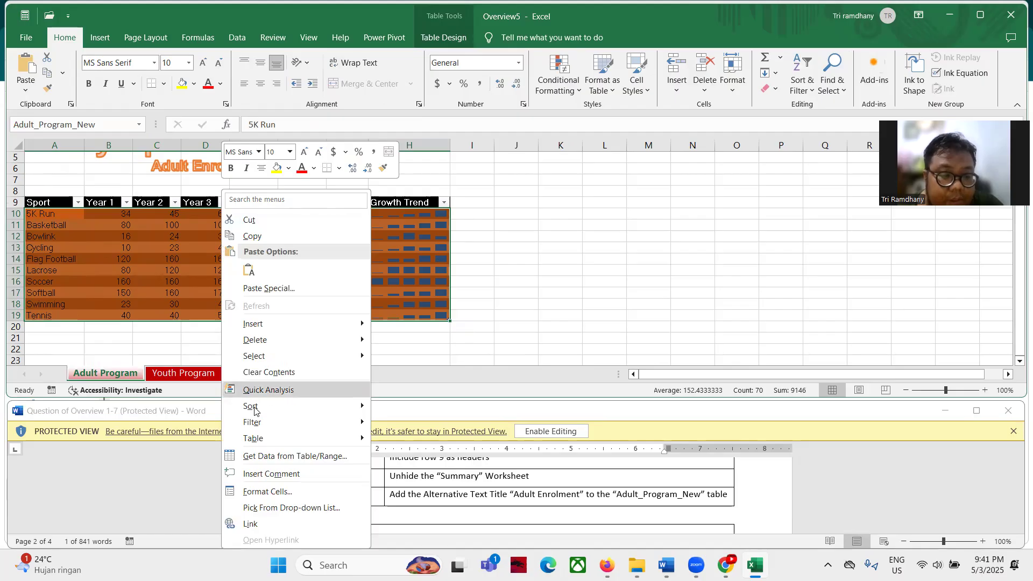
Set the table's Alternative Text title to 'Adult Enrollment'
mouse_move(254, 437)
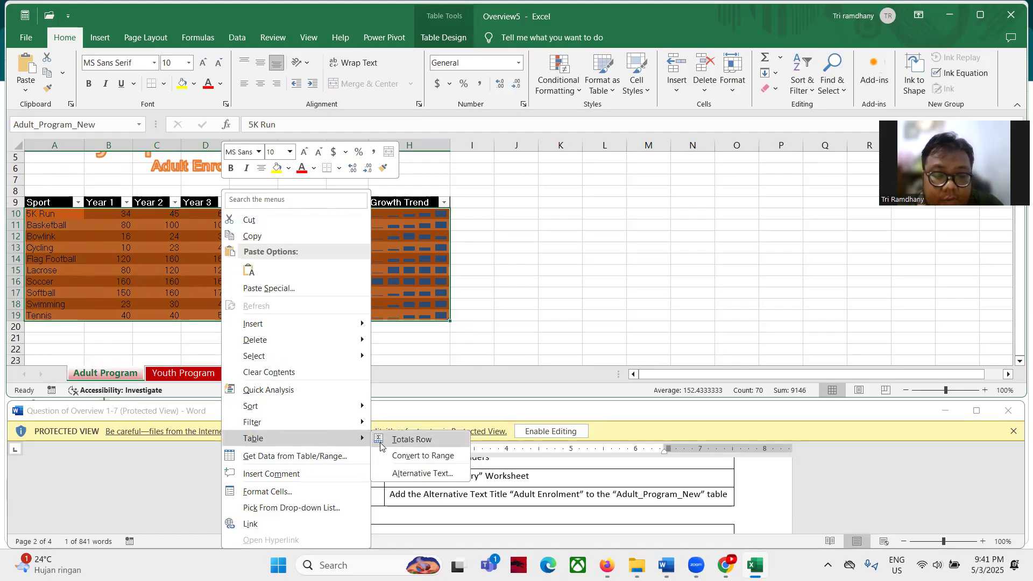
left_click(420, 473)
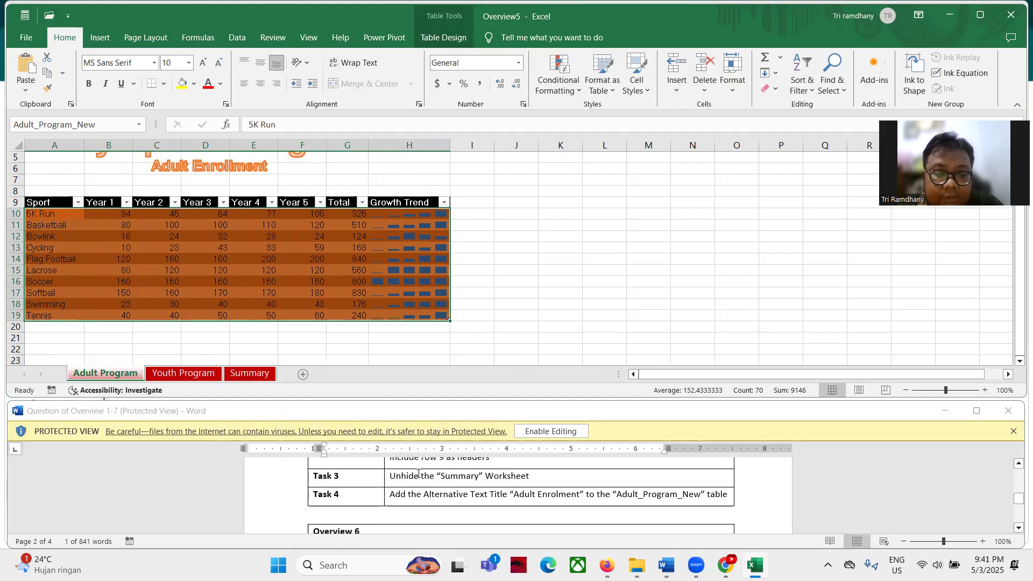
left_click(503, 494)
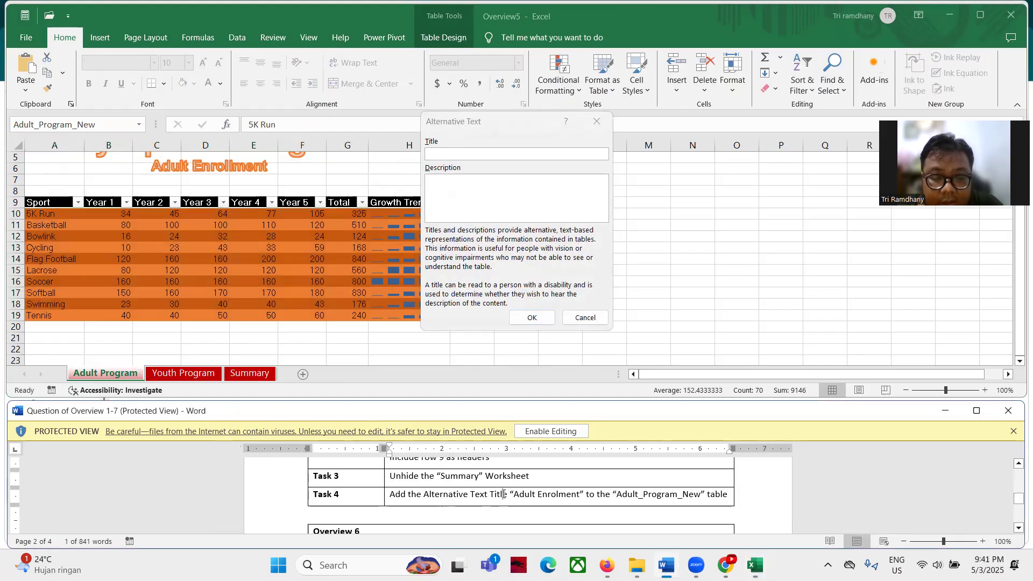
left_click(467, 156)
type("Adult")
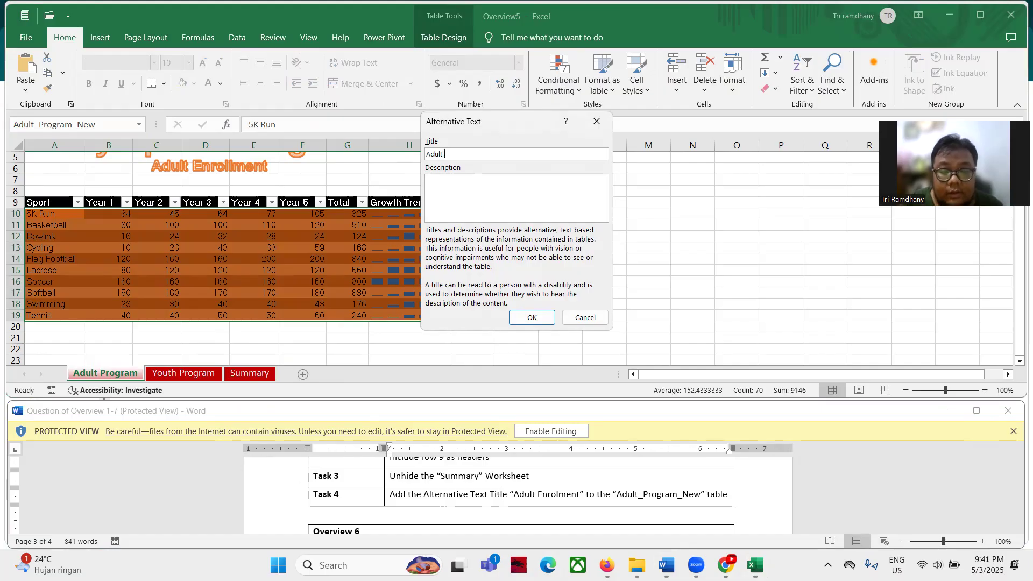
type(" Enrollment")
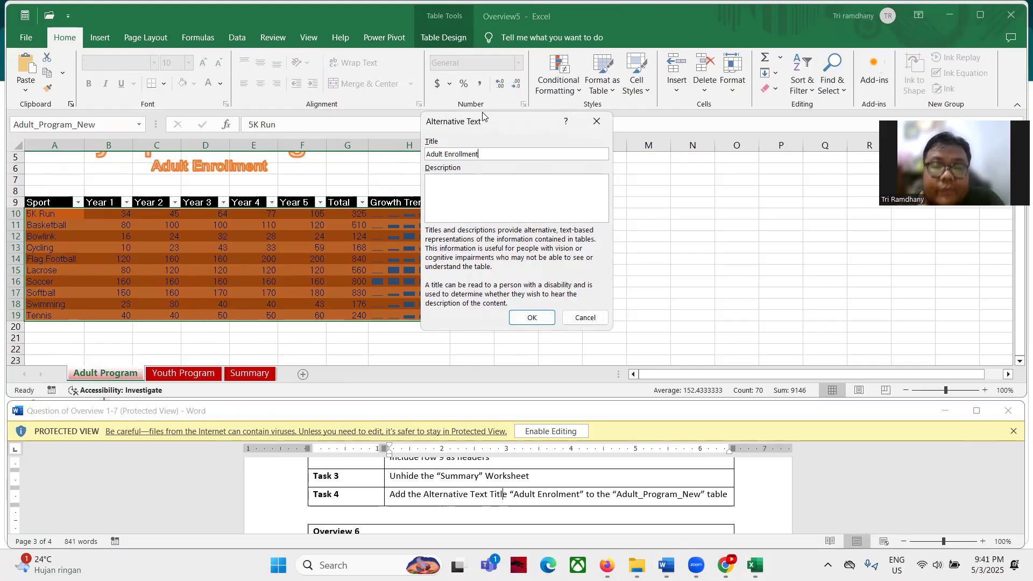
left_click(528, 323)
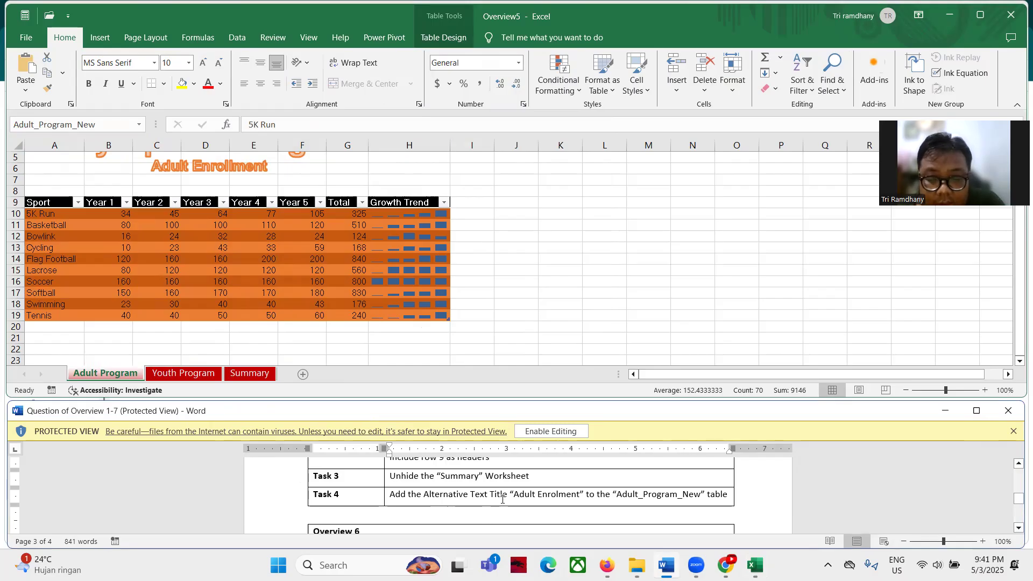
Close the Overview5 workbook, discarding its unsaved changes
scroll(502, 499, "down", 2)
scroll(502, 499, "up", 6)
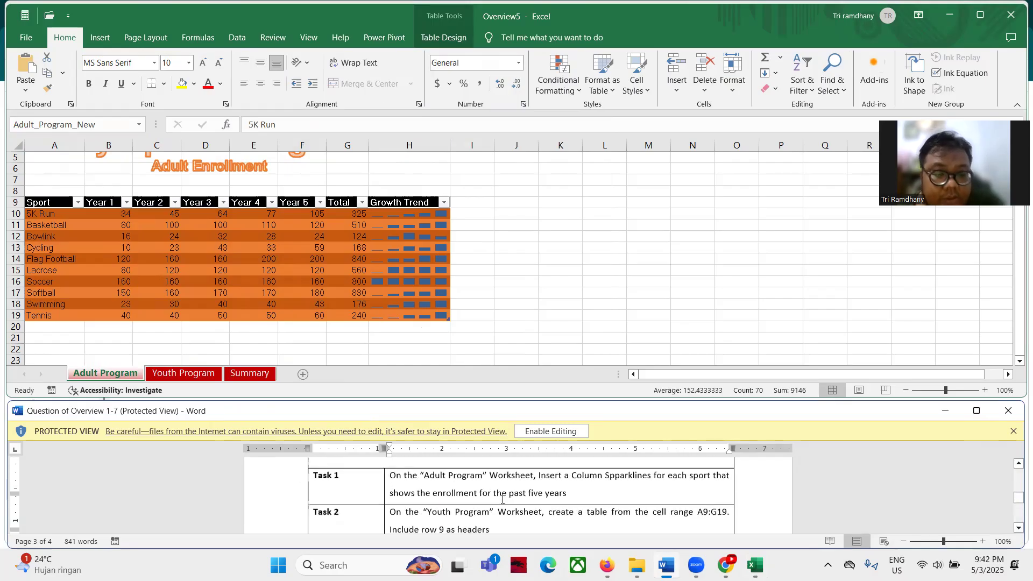
scroll(502, 499, "down", 4)
scroll(502, 499, "down", 2)
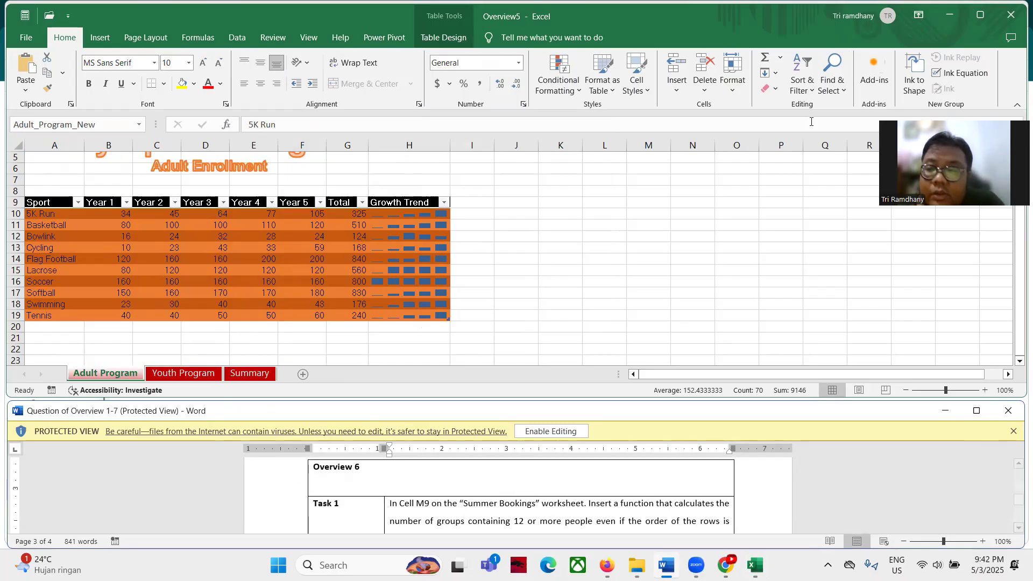
left_click(1009, 20)
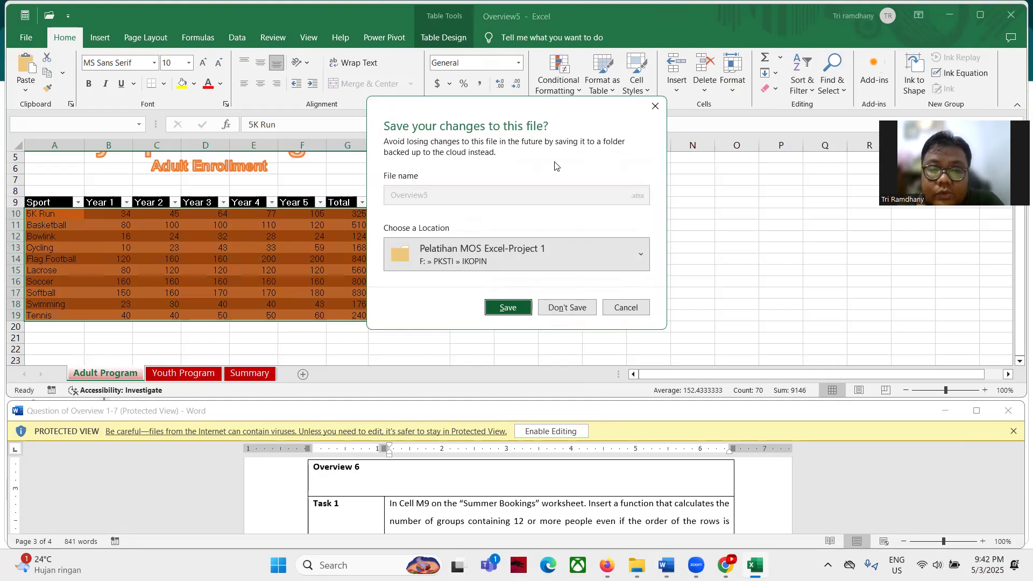
left_click(558, 315)
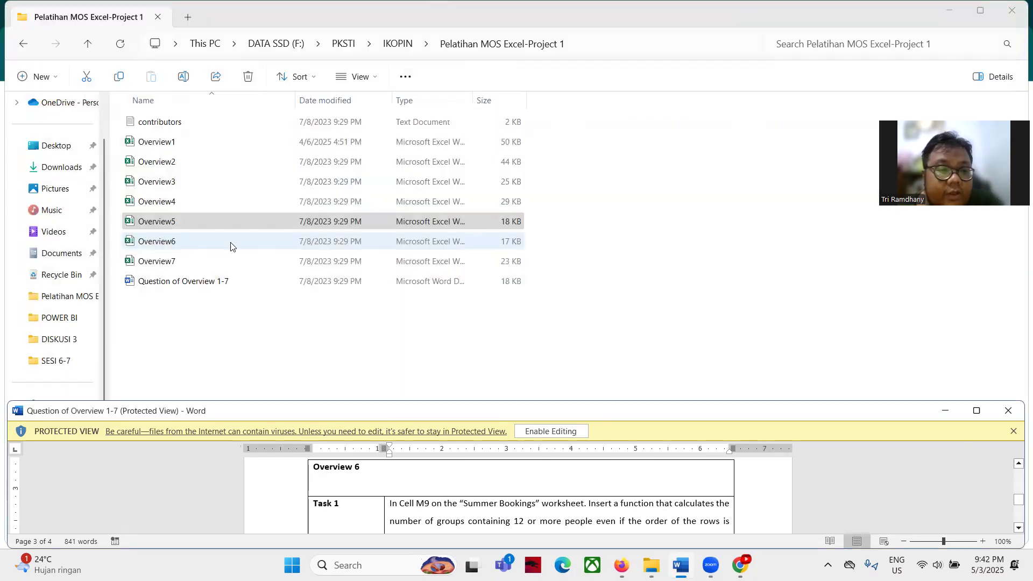
Open the Overview6 workbook from the Pelatihan MOS Excel-Project 1 folder
left_click(211, 243)
double_click(209, 246)
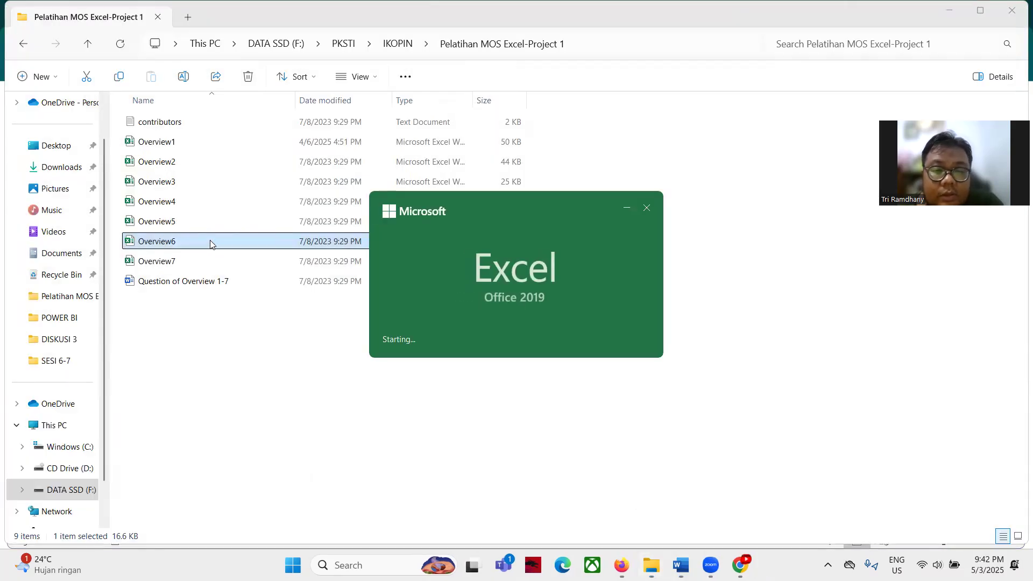
left_click(667, 565)
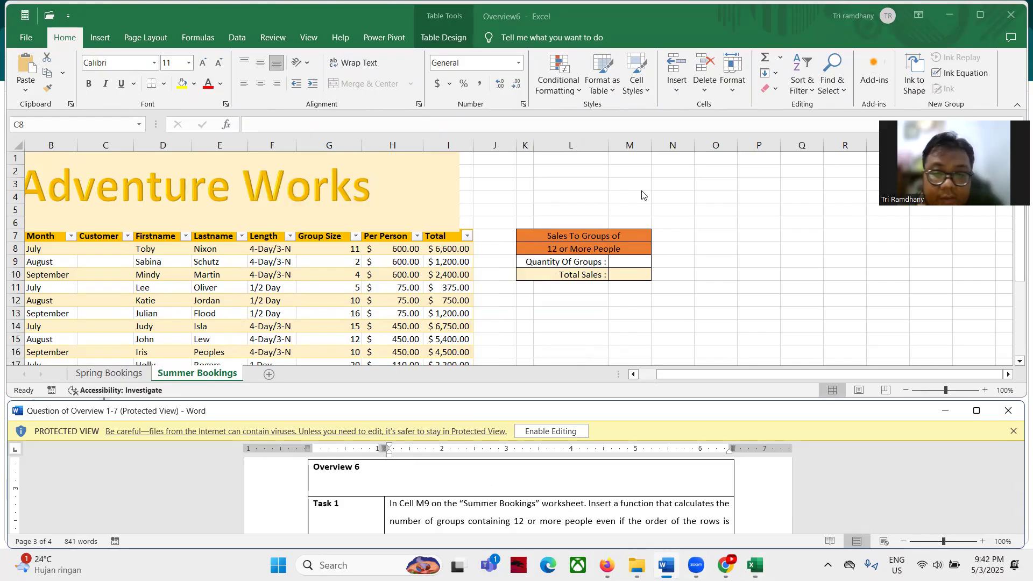
Enter =COUNTIF(Table1[Group Size],">=12") in M9, giving a count of 8
left_click(621, 259)
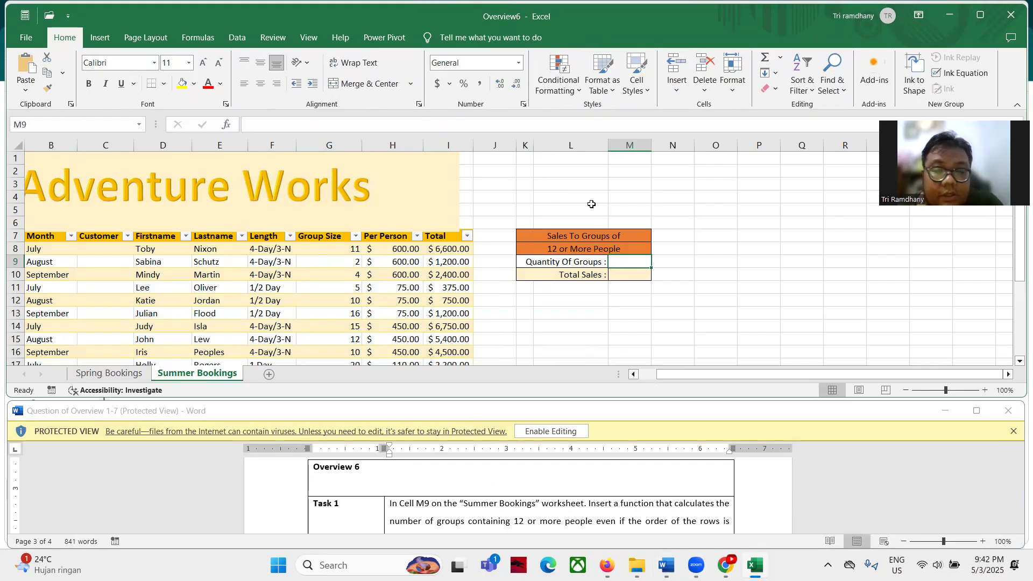
scroll(609, 480, "down", 1)
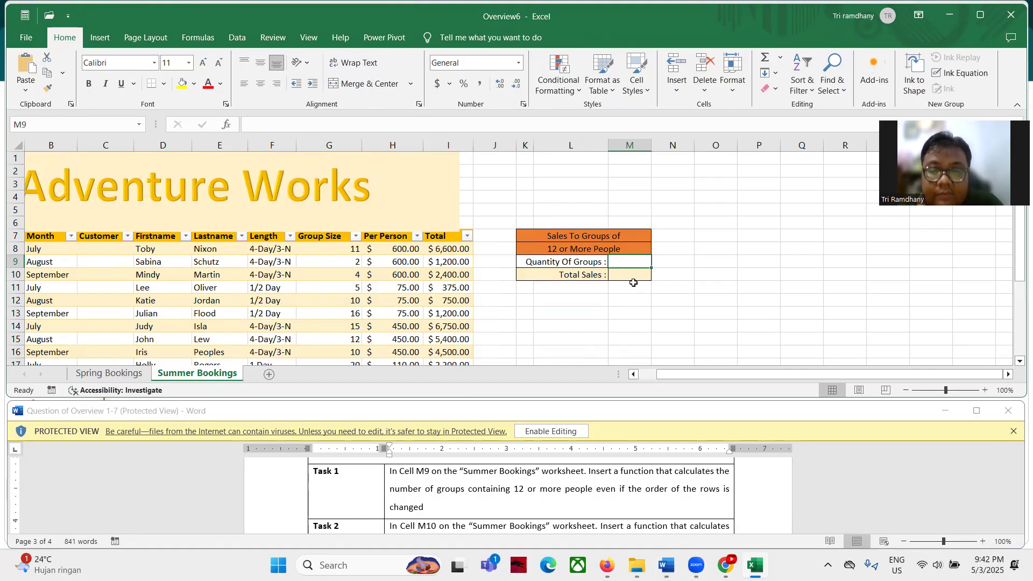
type("=coun")
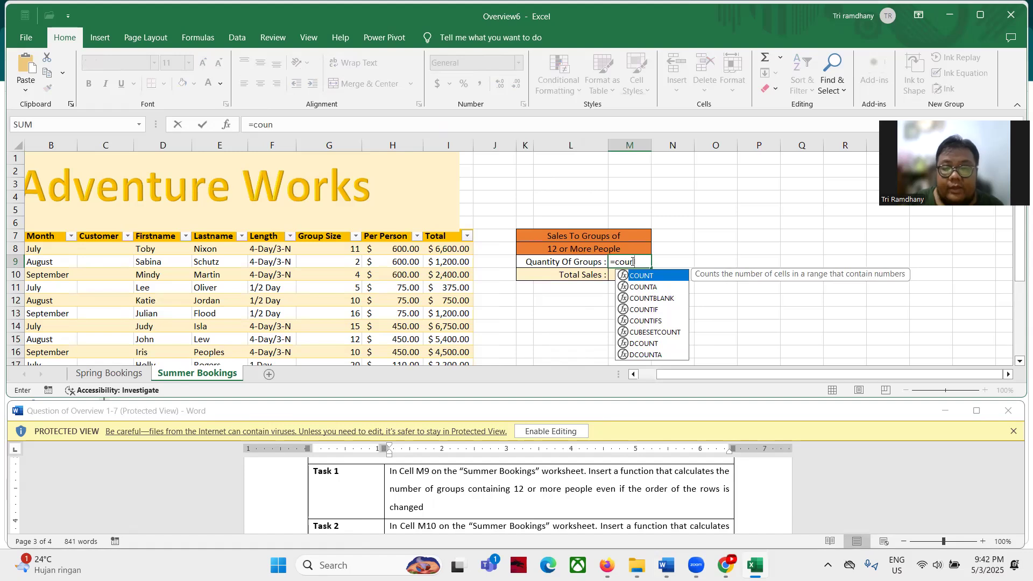
key("Down")
key("Down")
key("Down")
key("Tab")
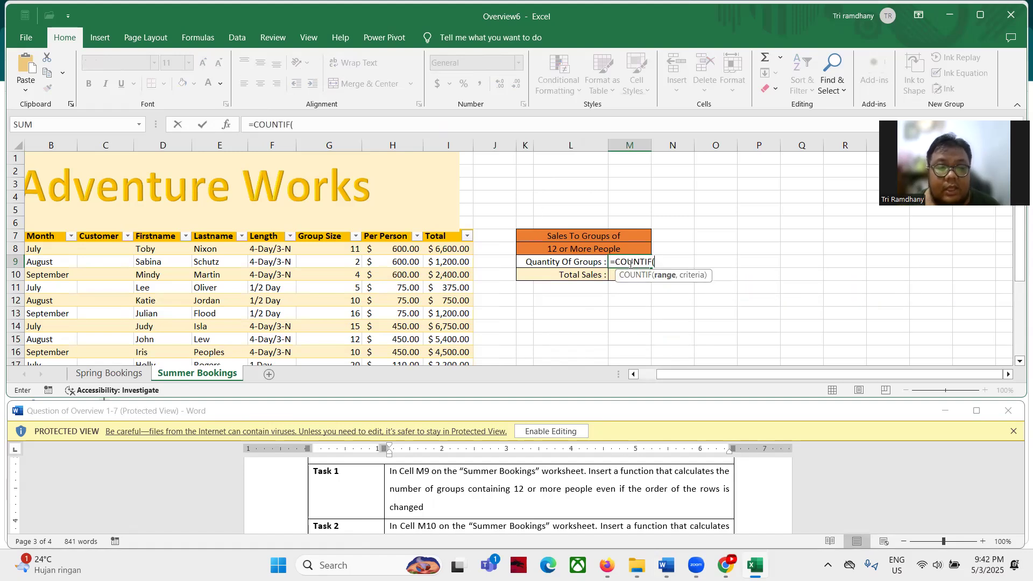
left_click(336, 253)
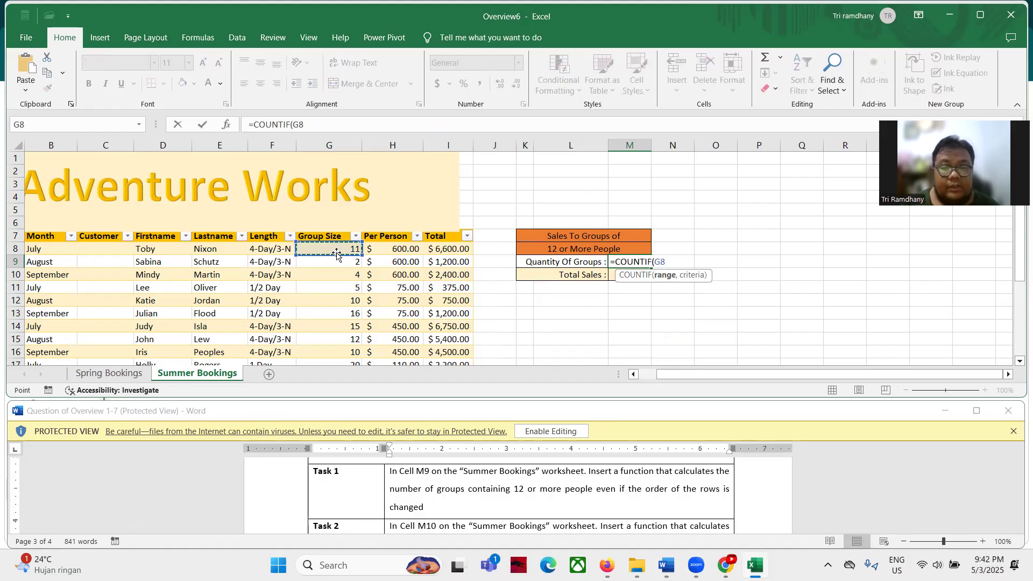
key("ctrl+shift+Down")
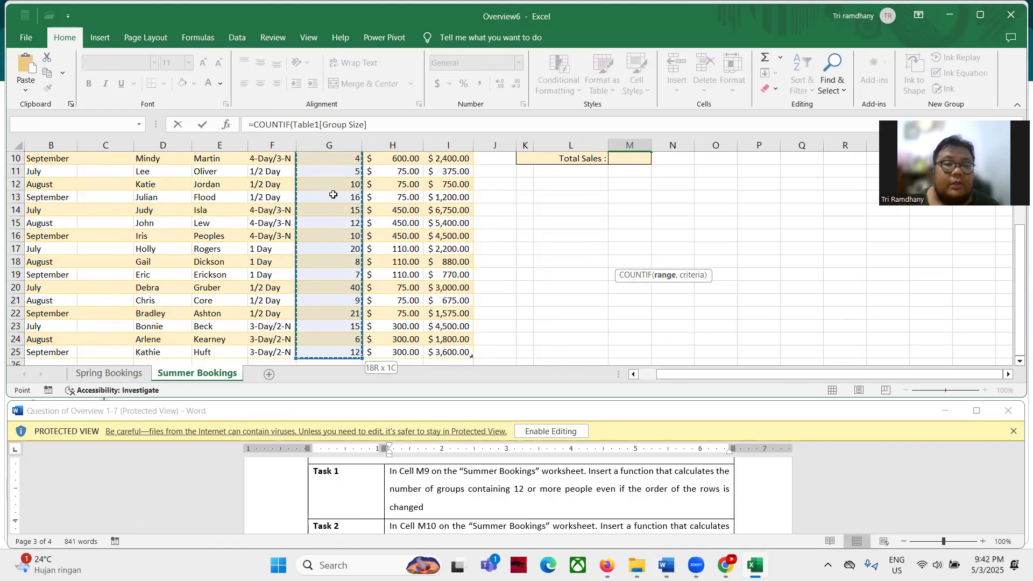
left_click(380, 128)
type(",")
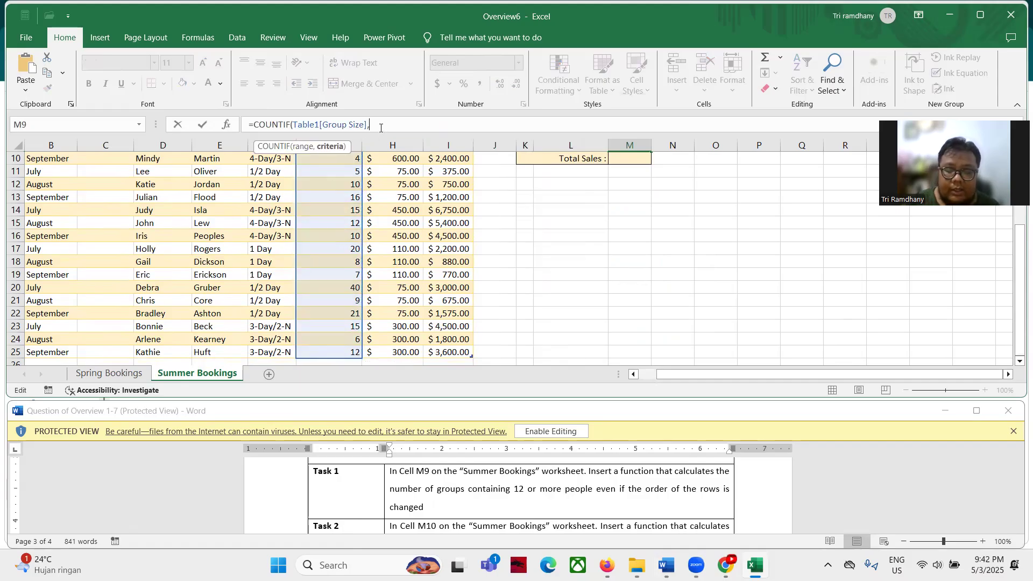
type("\"\"")
key("BackSpace")
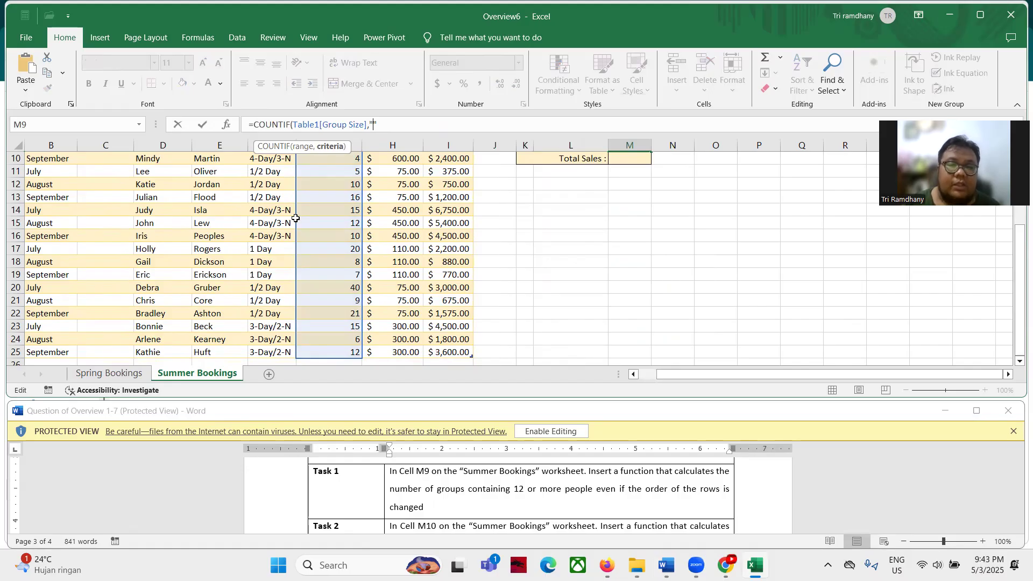
type(">")
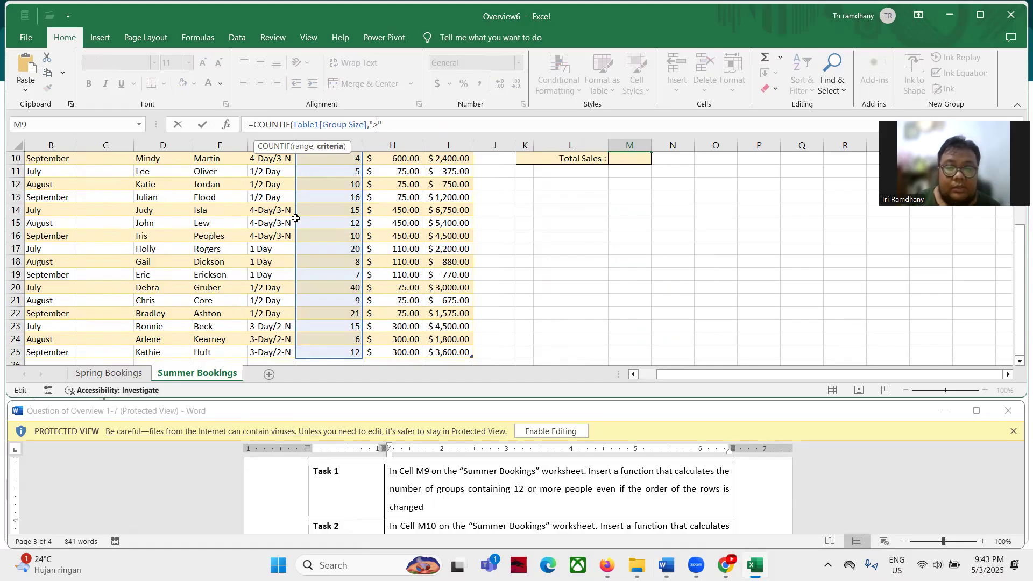
type("=12")
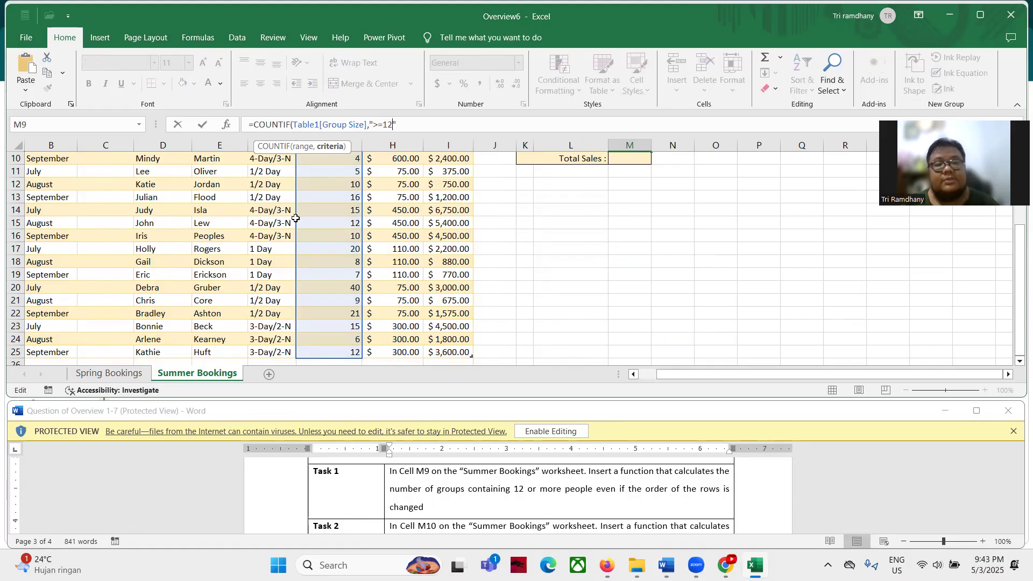
key("Return")
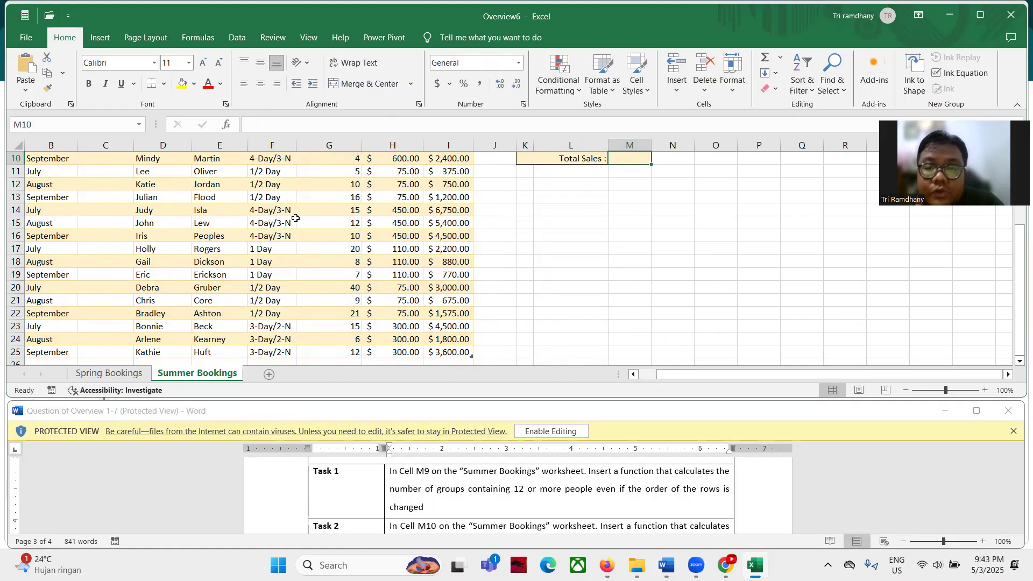
scroll(588, 227, "up", 2)
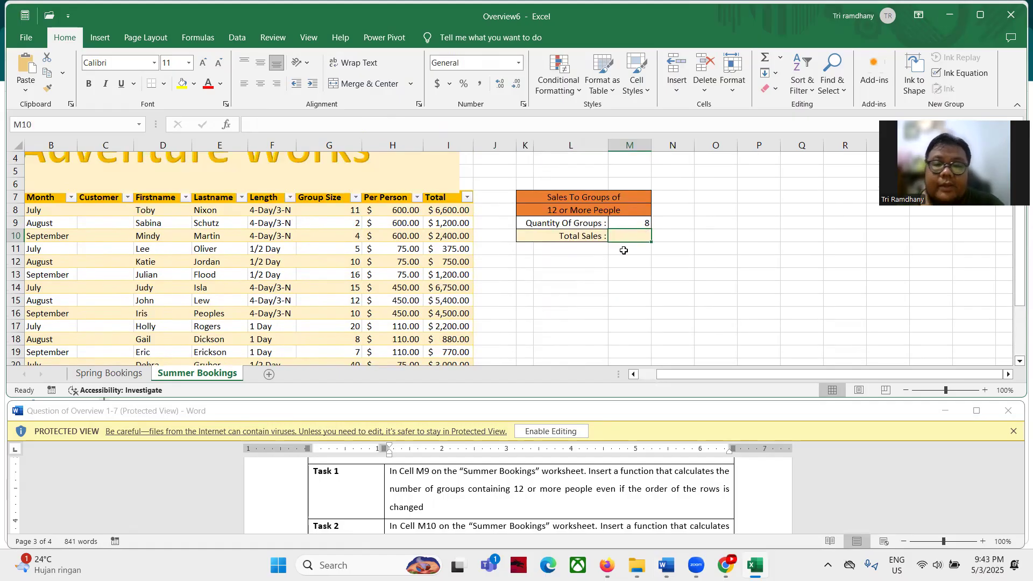
scroll(452, 502, "down", 1)
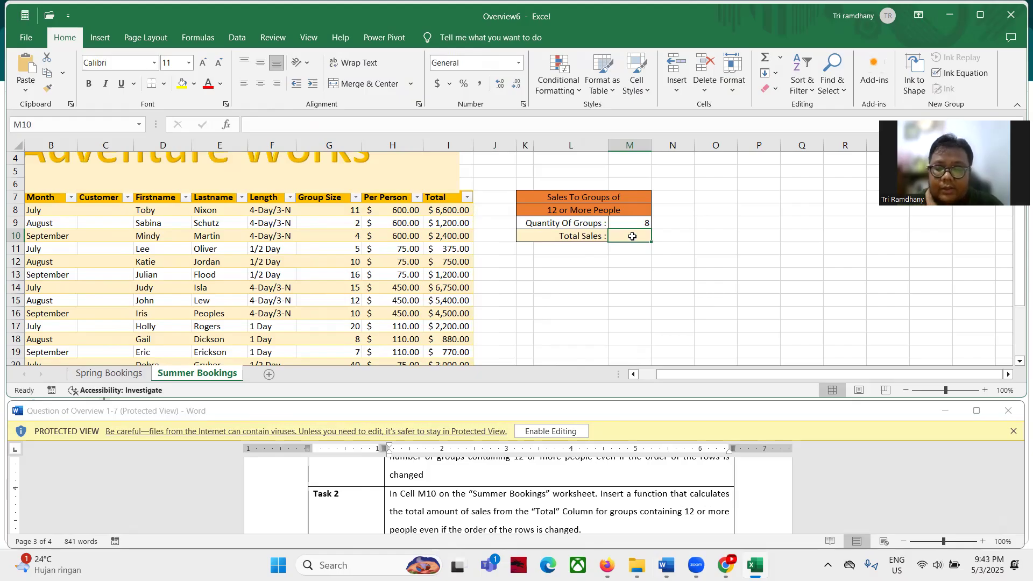
Start a SUMIF in M10 with the Group Size column as range and ">=12" as criteria
type("=sum")
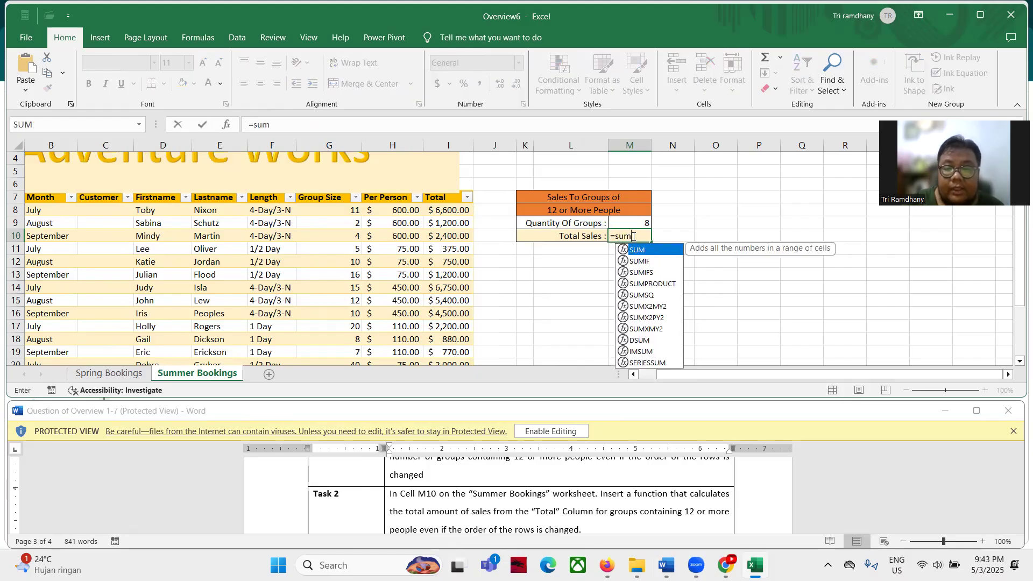
key("Down")
key("Tab")
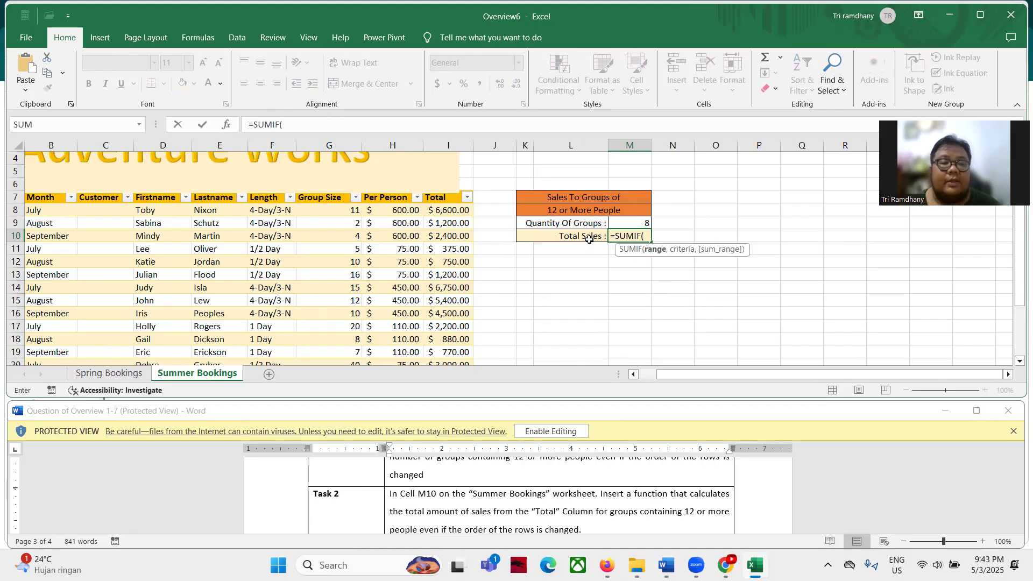
left_click(311, 213)
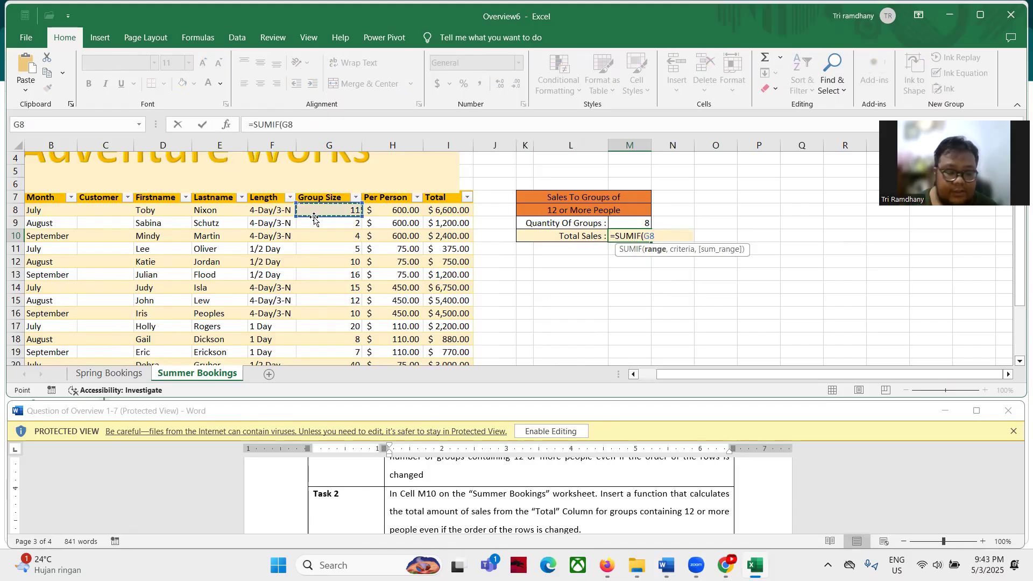
key("ctrl+shift+Down")
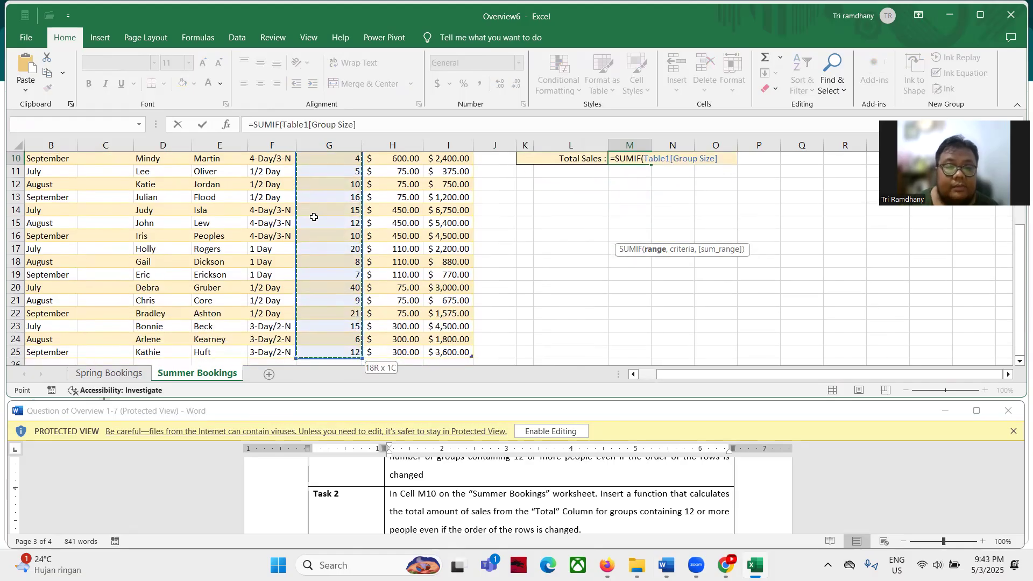
left_click(364, 130)
type(",")
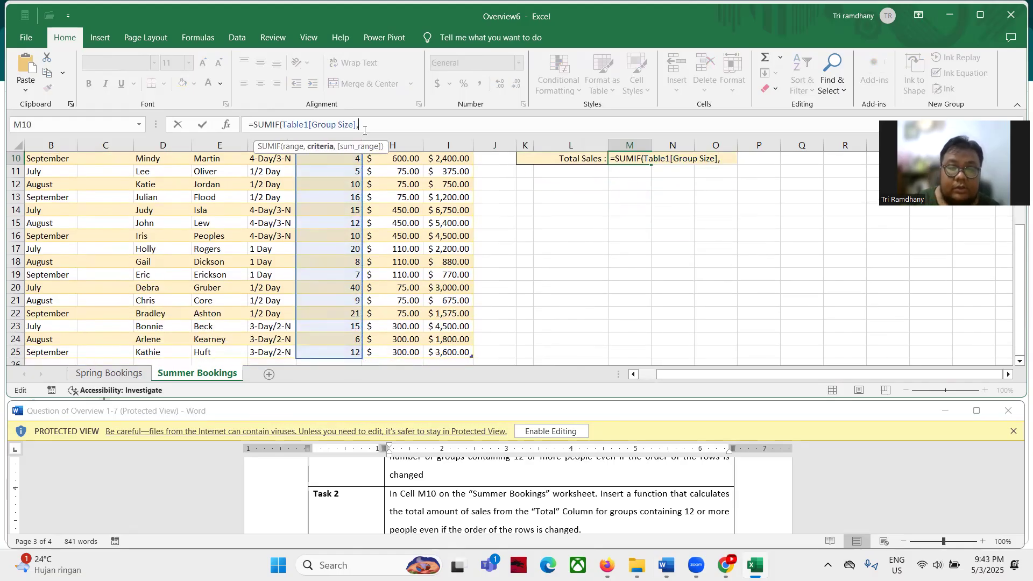
key("Left")
key("Left")
key("Left")
key("Right")
key("Right")
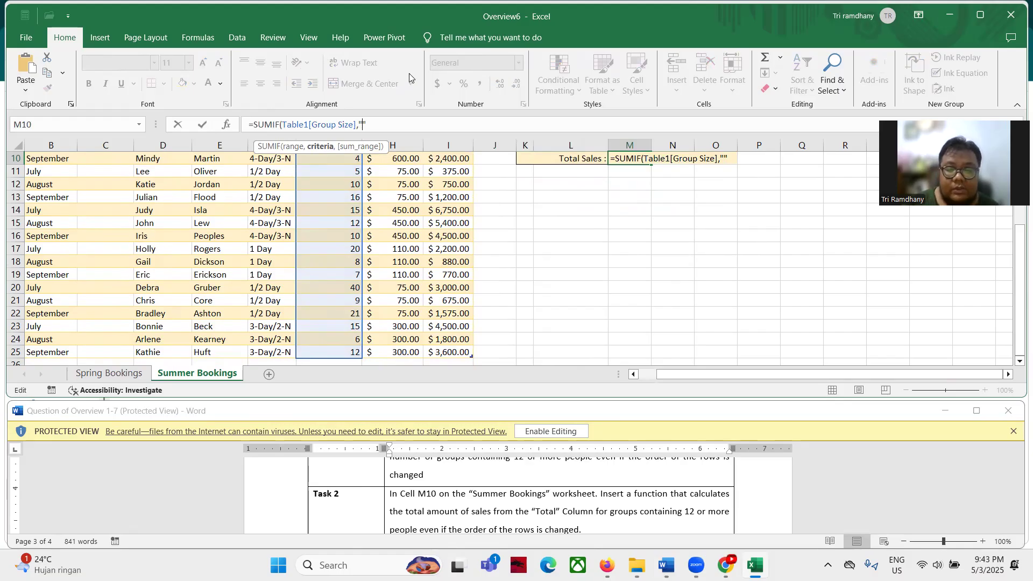
type(">=12\"")
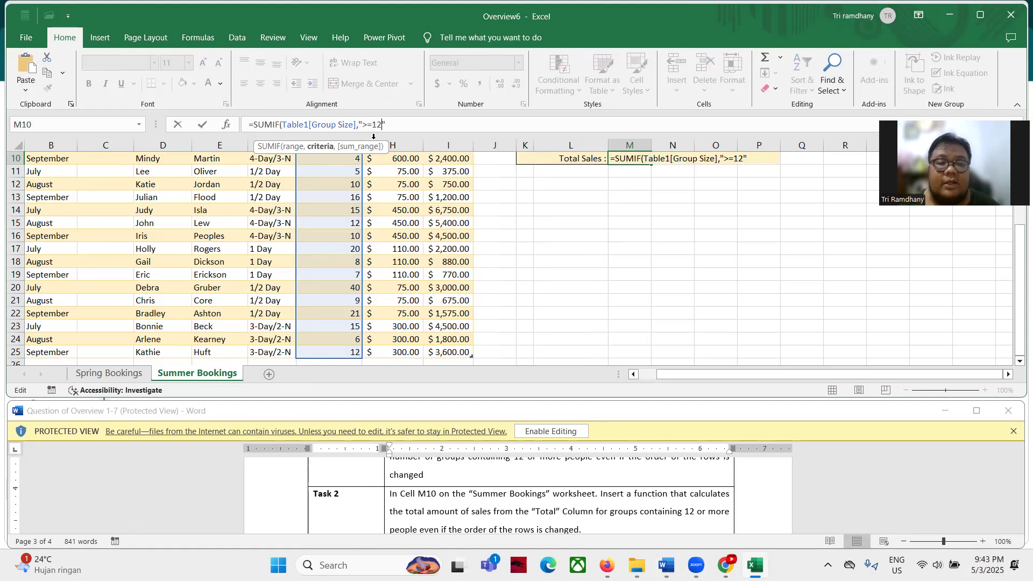
type(",")
Add the Total column as the sum range and enter the formula, showing 28225
scroll(473, 282, "up", 2)
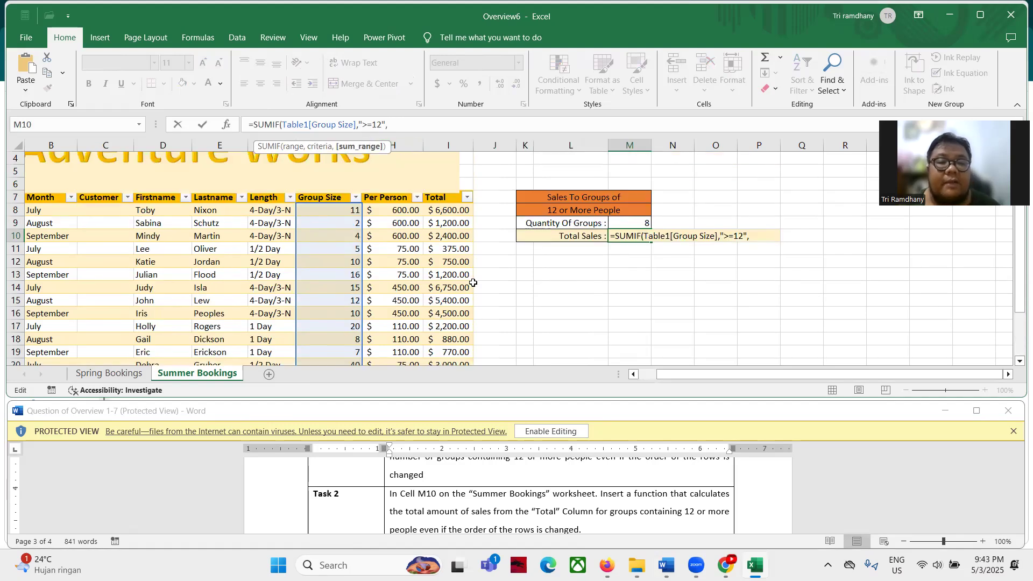
left_click(456, 213)
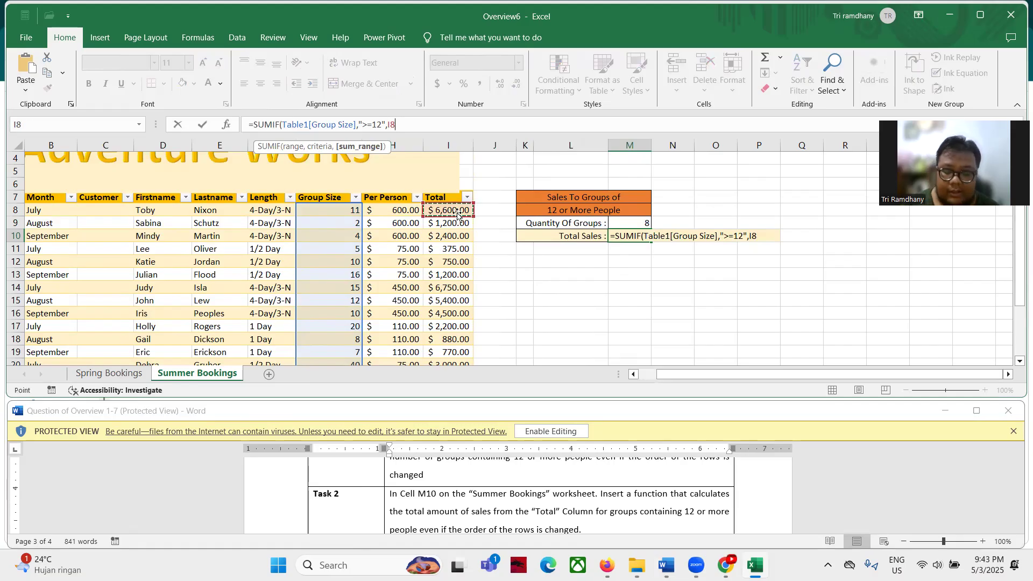
key("ctrl+shift+Down")
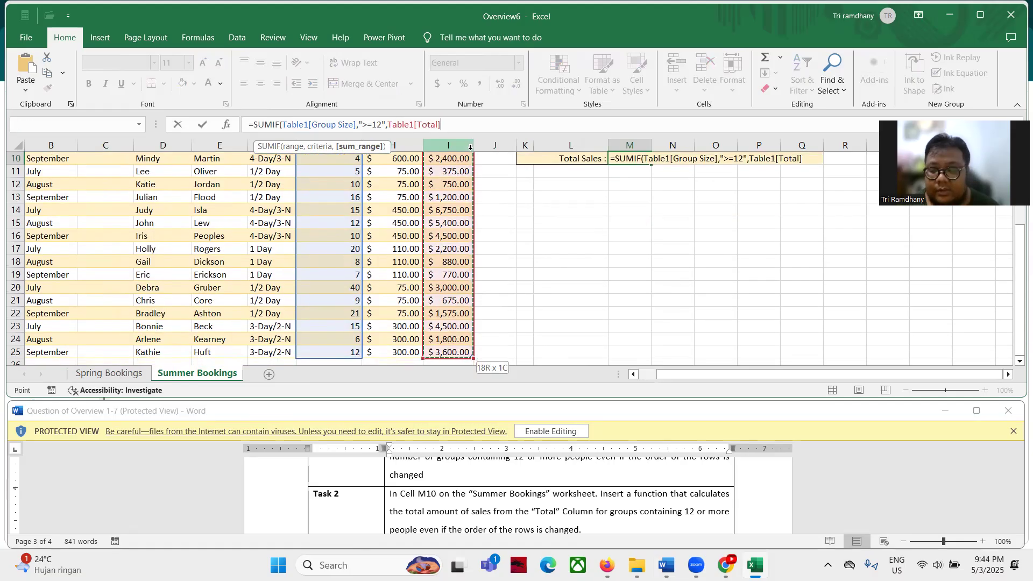
key("Return")
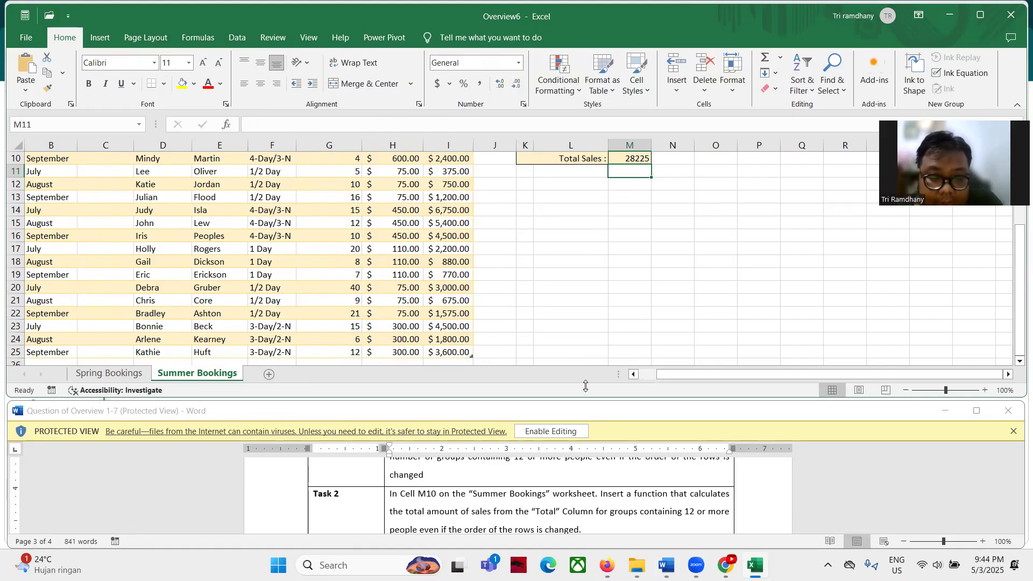
scroll(386, 503, "up", 2)
scroll(386, 503, "down", 5)
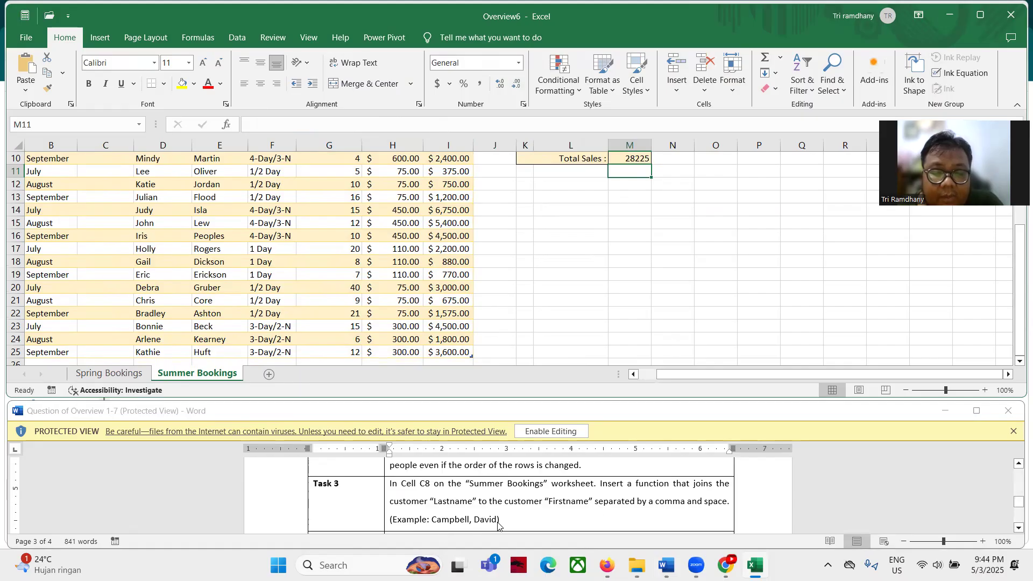
scroll(476, 277, "up", 3)
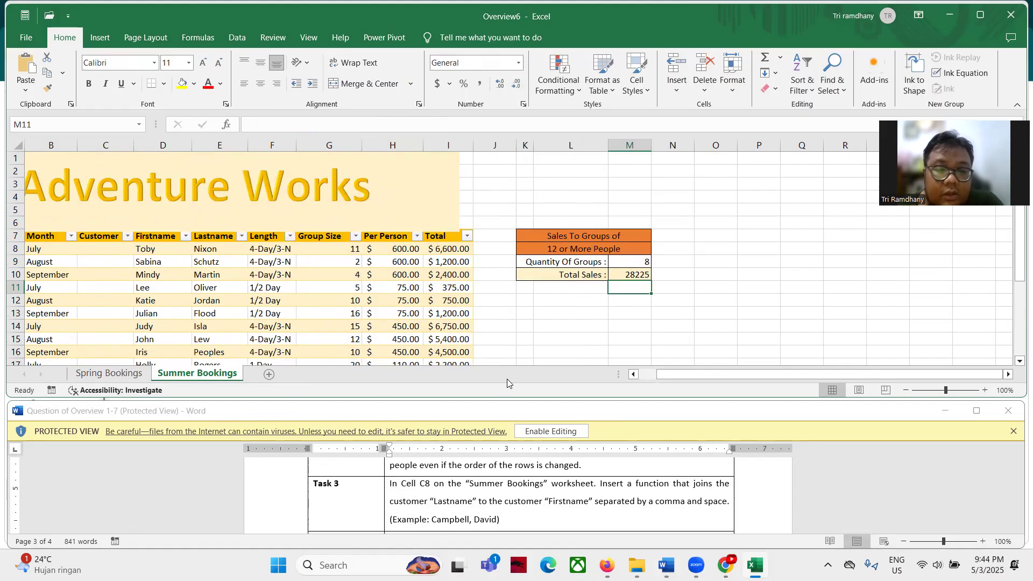
left_click_drag(721, 373, 687, 372)
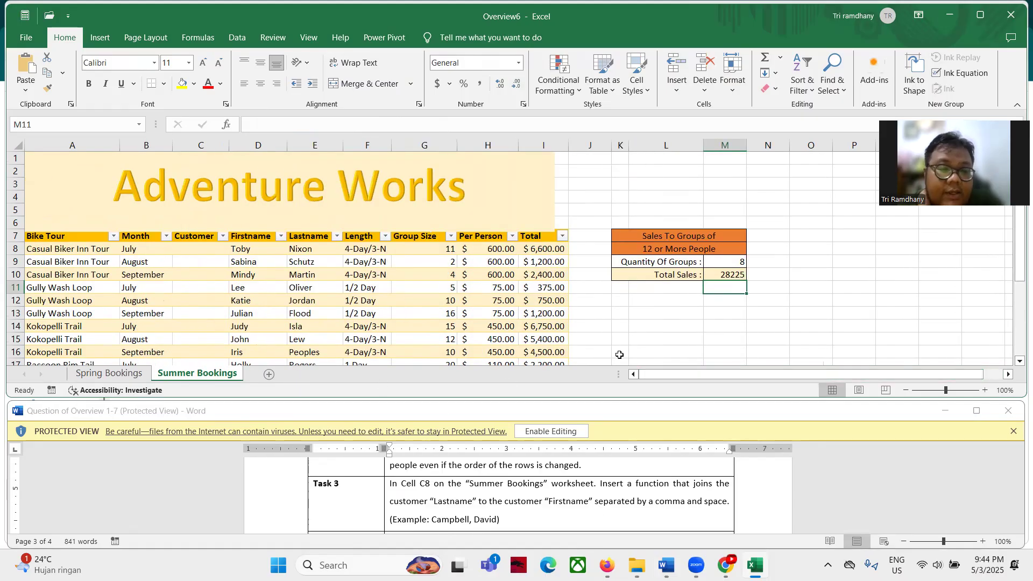
left_click(197, 251)
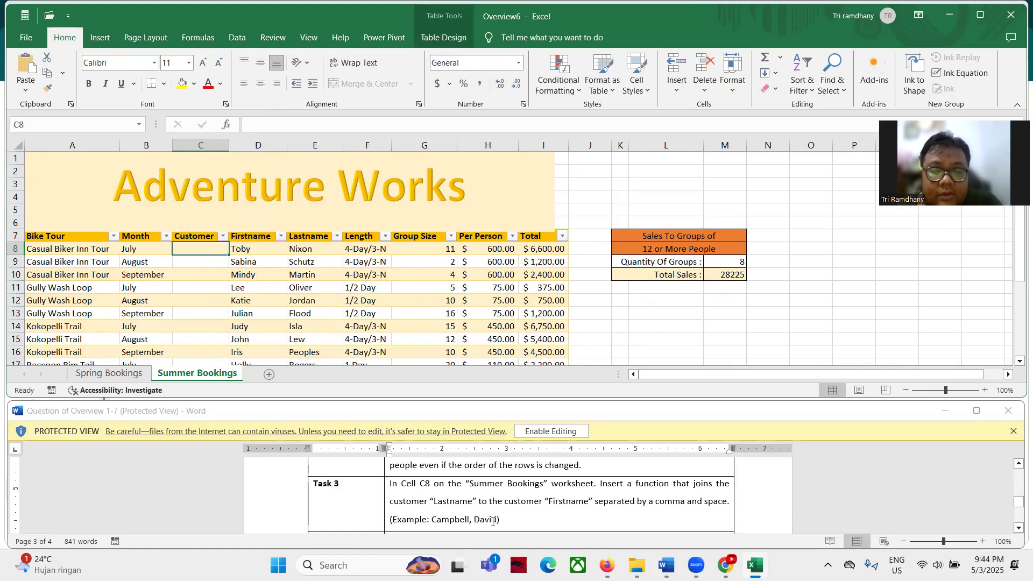
left_click(264, 124)
type("=concat")
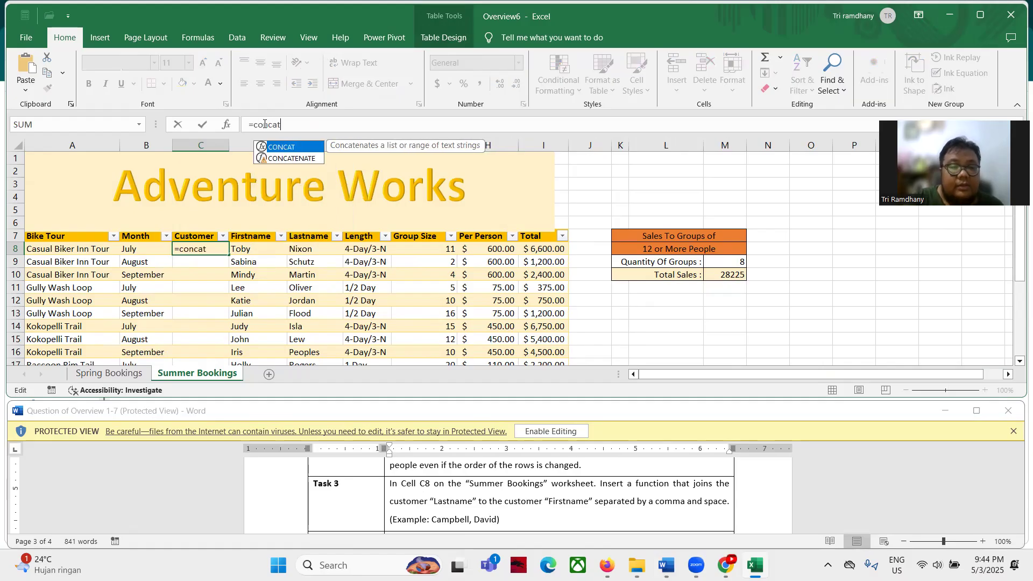
key("Tab")
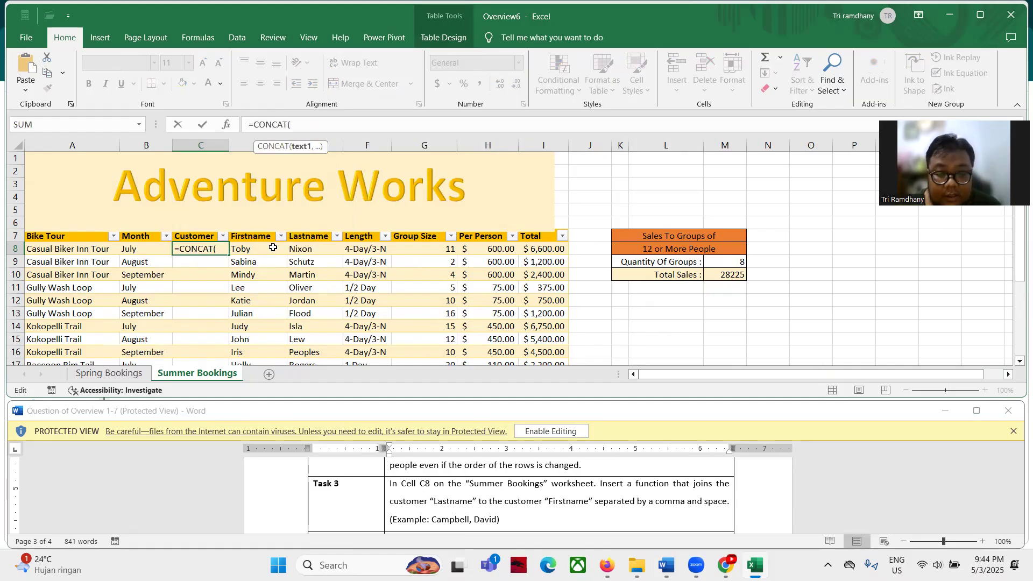
left_click(290, 249)
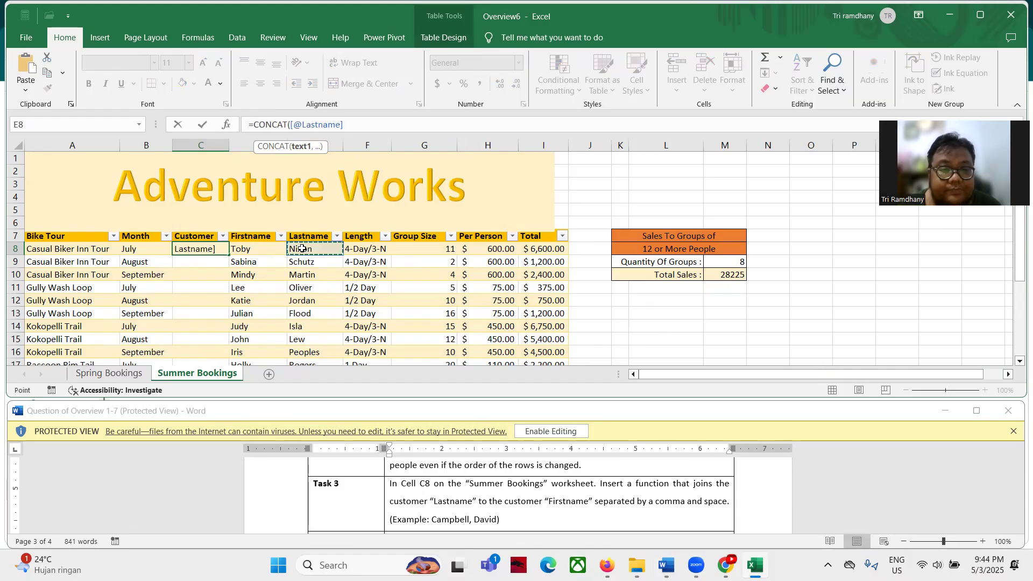
left_click(360, 125)
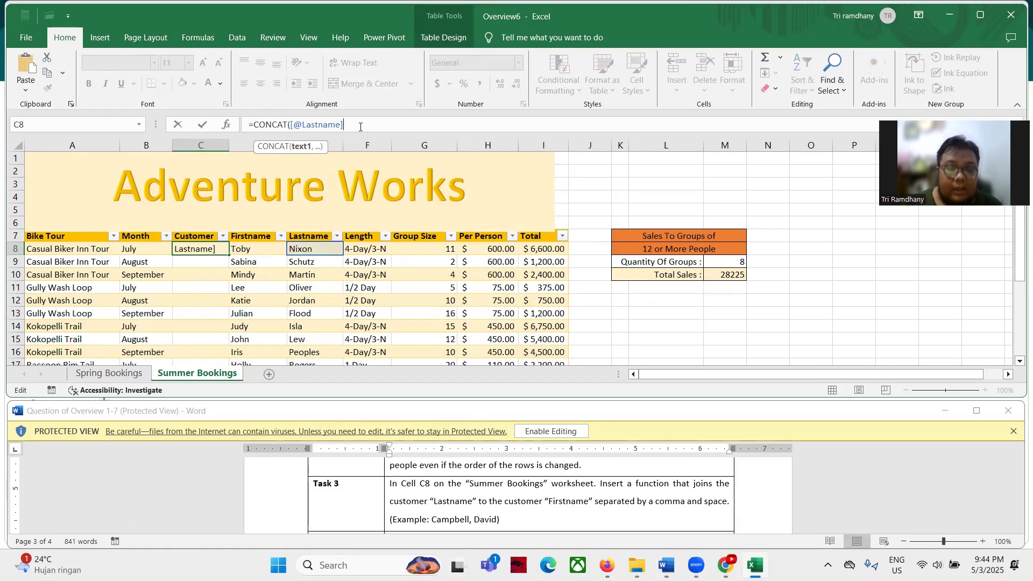
type(",\"\"")
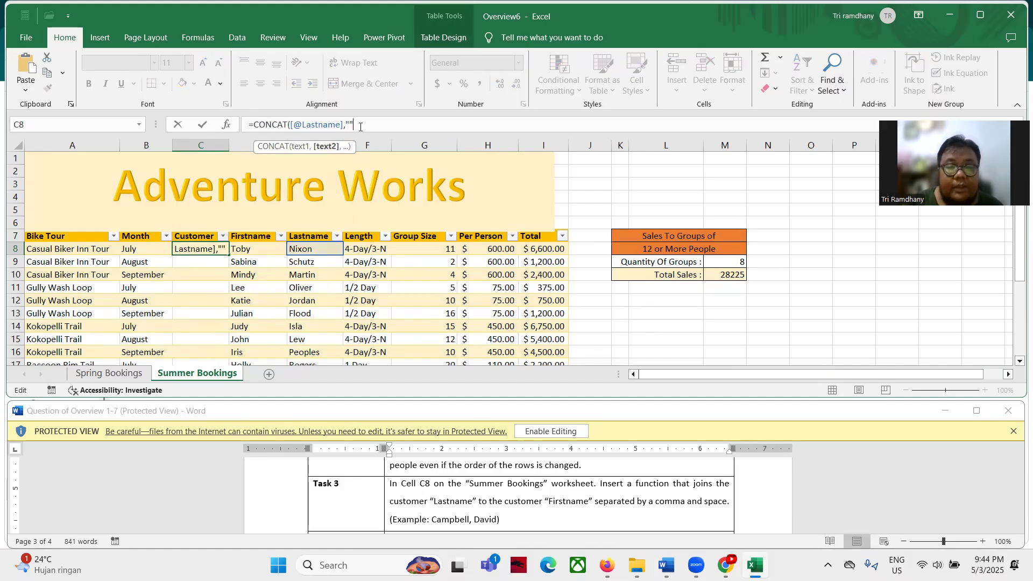
key("Left")
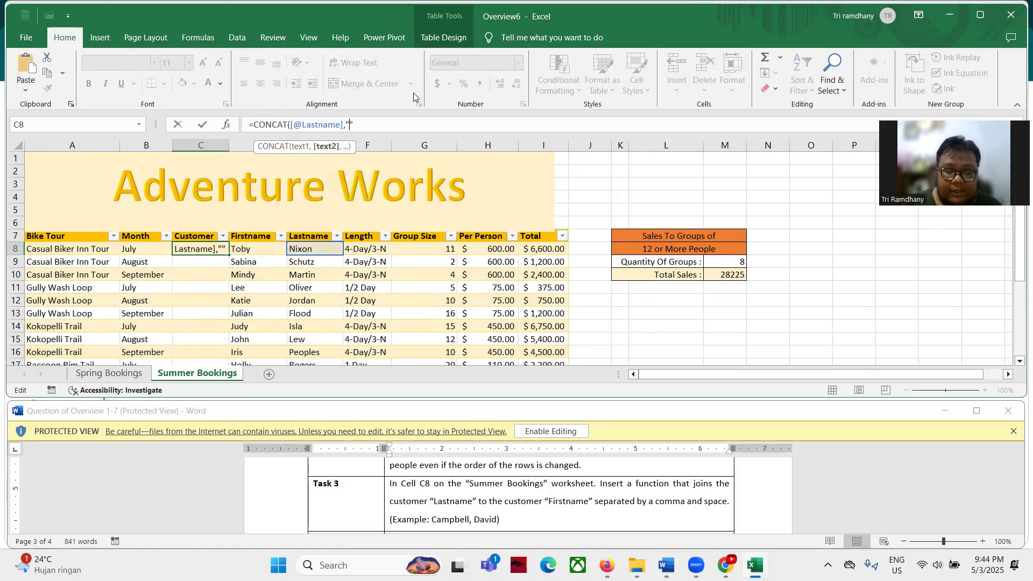
type(", \"")
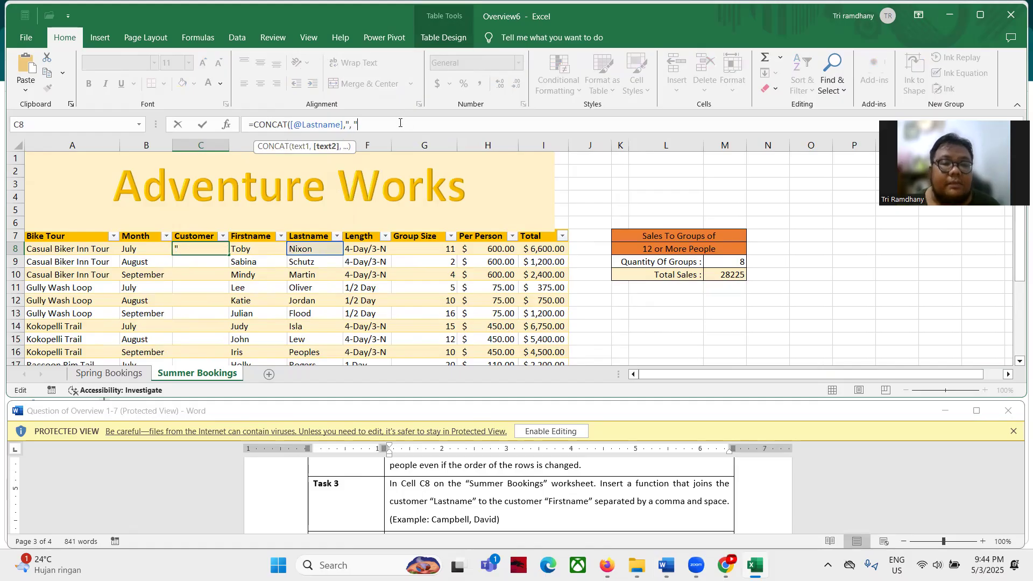
type(",")
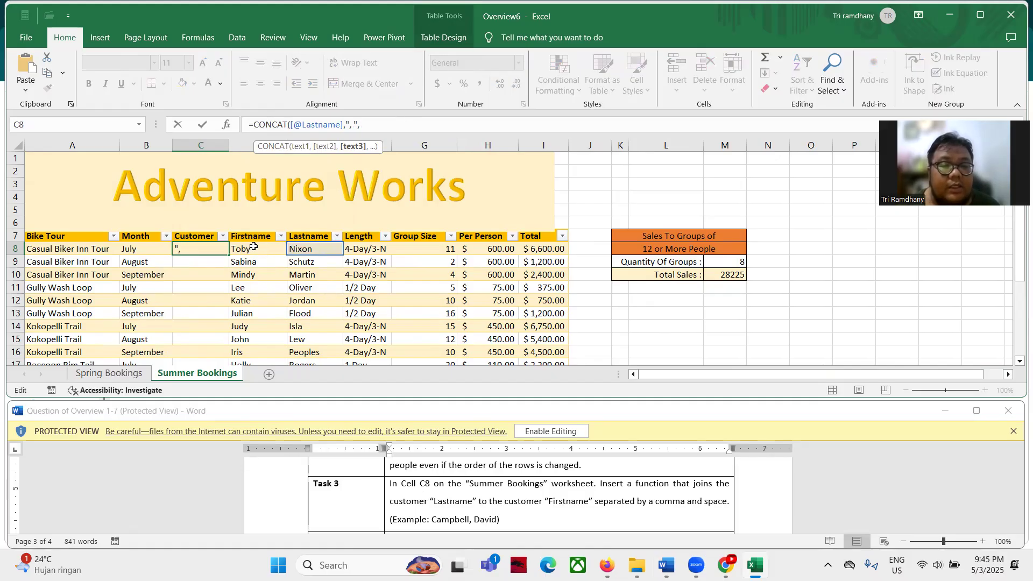
left_click(404, 250)
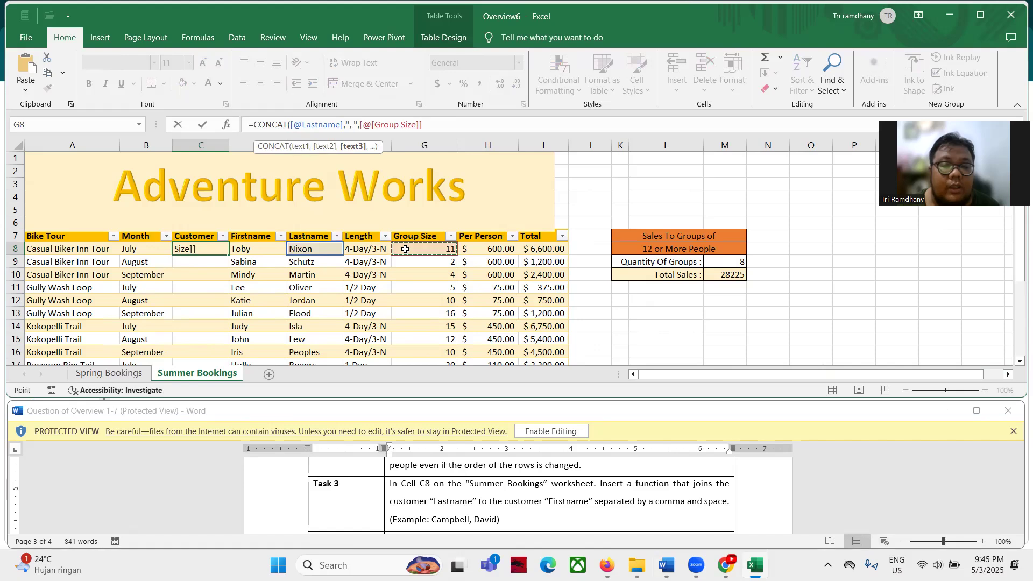
key("Left")
key("Left")
key("Left")
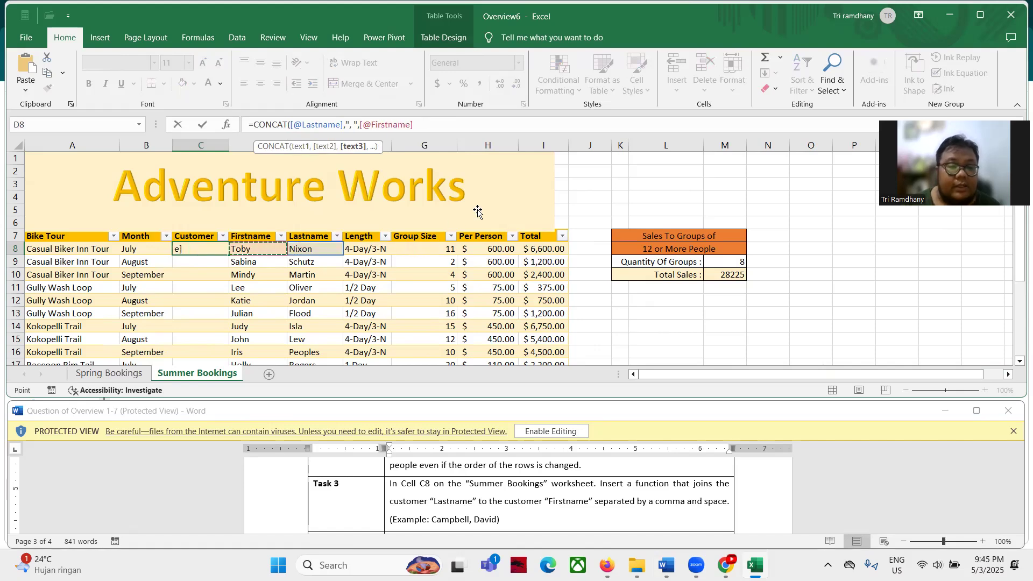
type(")")
key("Return")
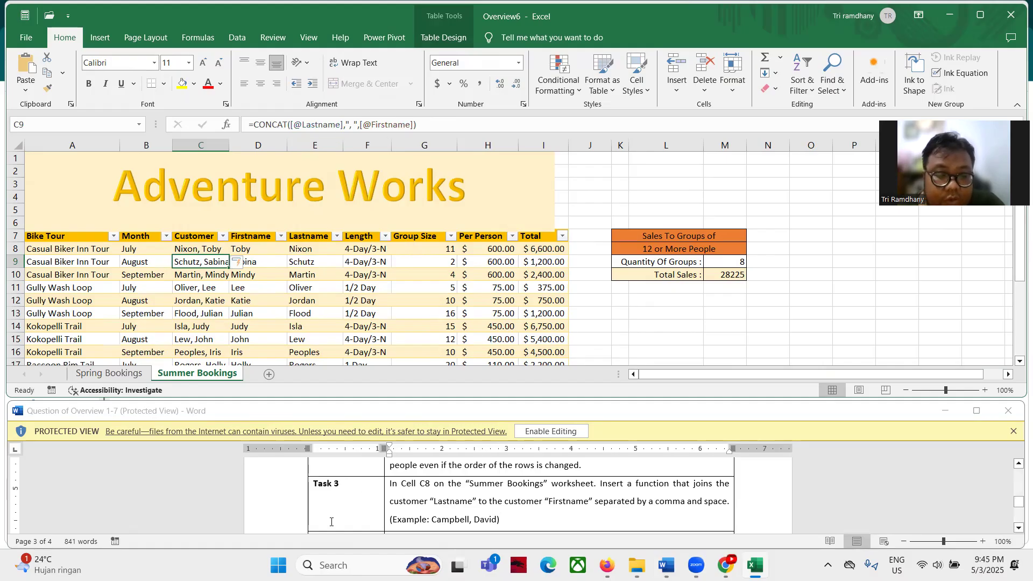
On the Spring Bookings sheet, convert the table to a normal range via Table Design
scroll(357, 508, "down", 1)
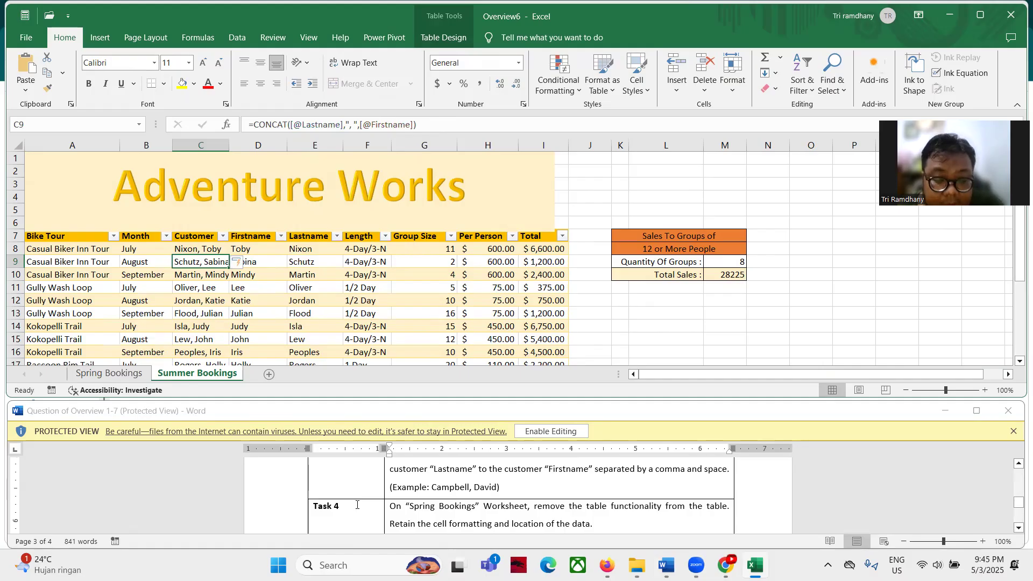
scroll(357, 505, "down", 1)
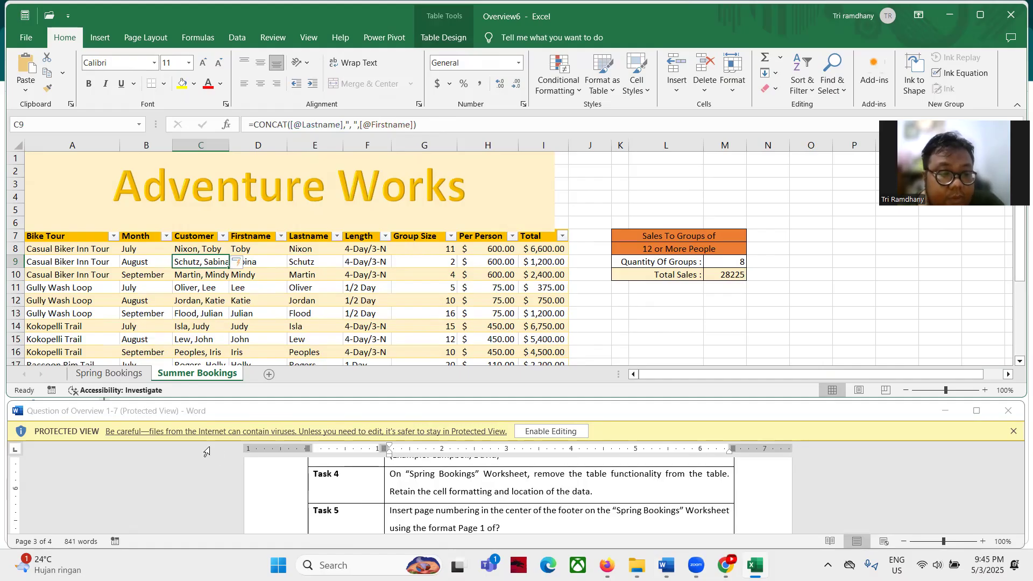
left_click(97, 374)
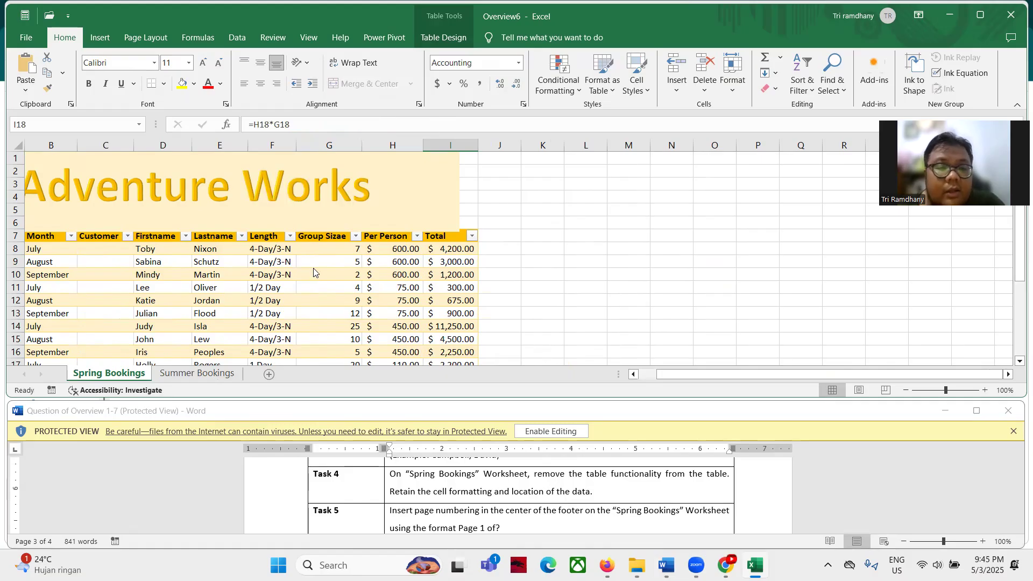
left_click(227, 276)
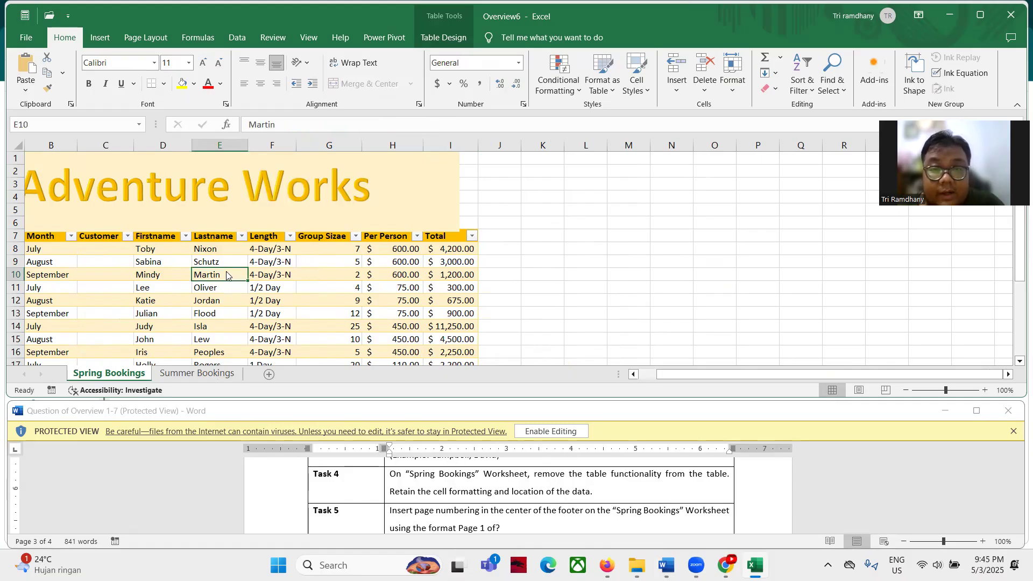
left_click(278, 277)
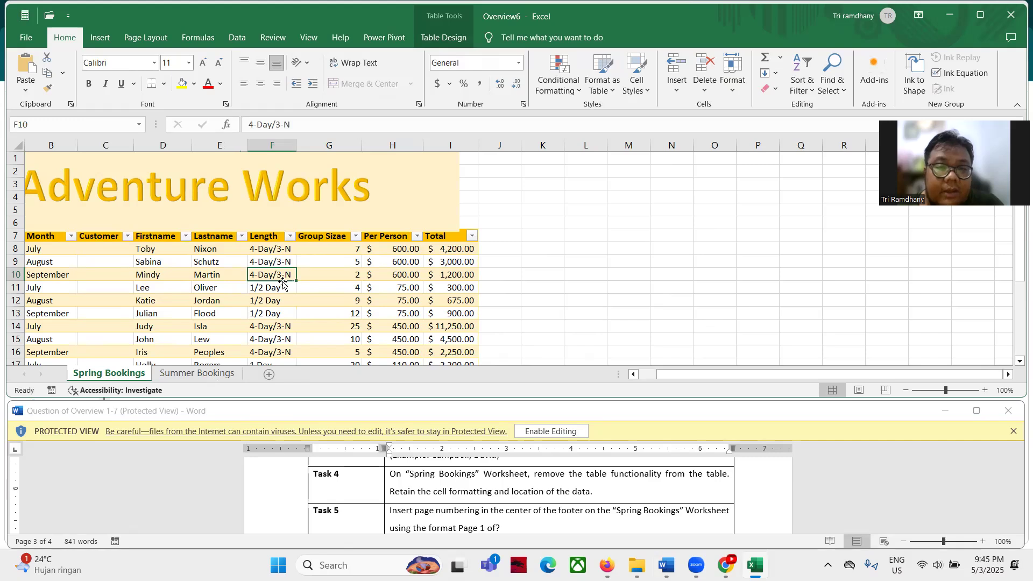
left_click(443, 37)
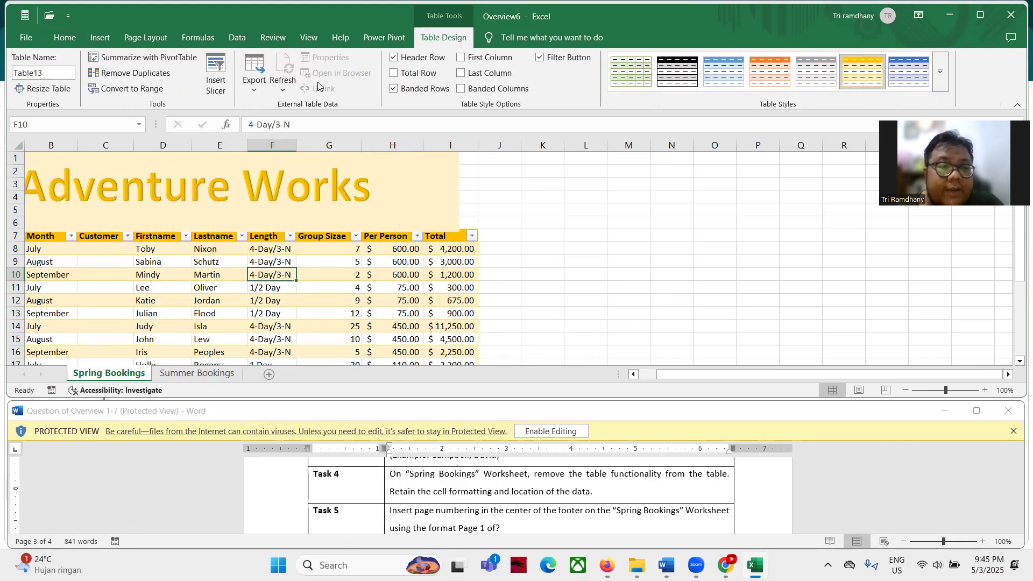
left_click(144, 89)
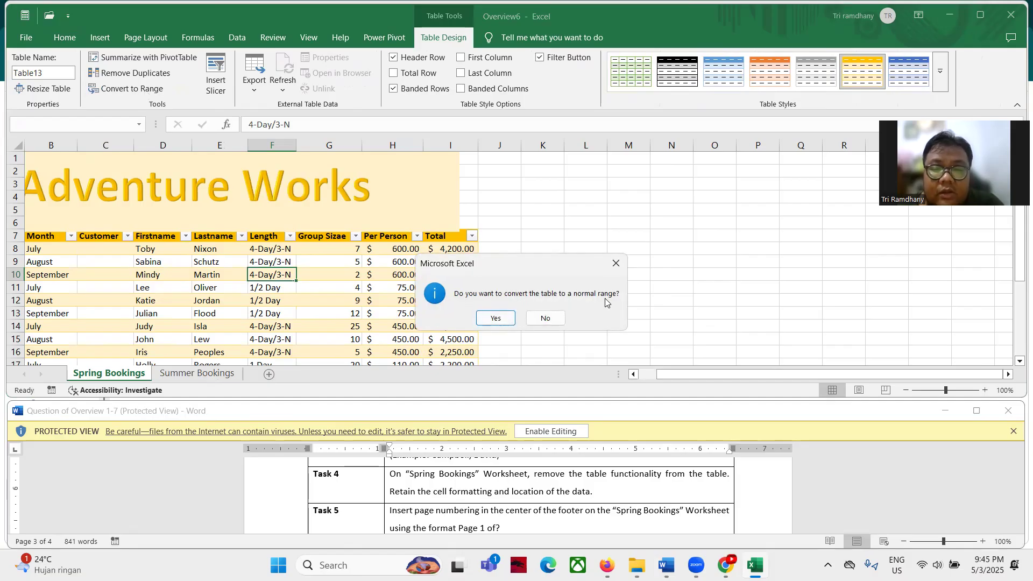
left_click(495, 317)
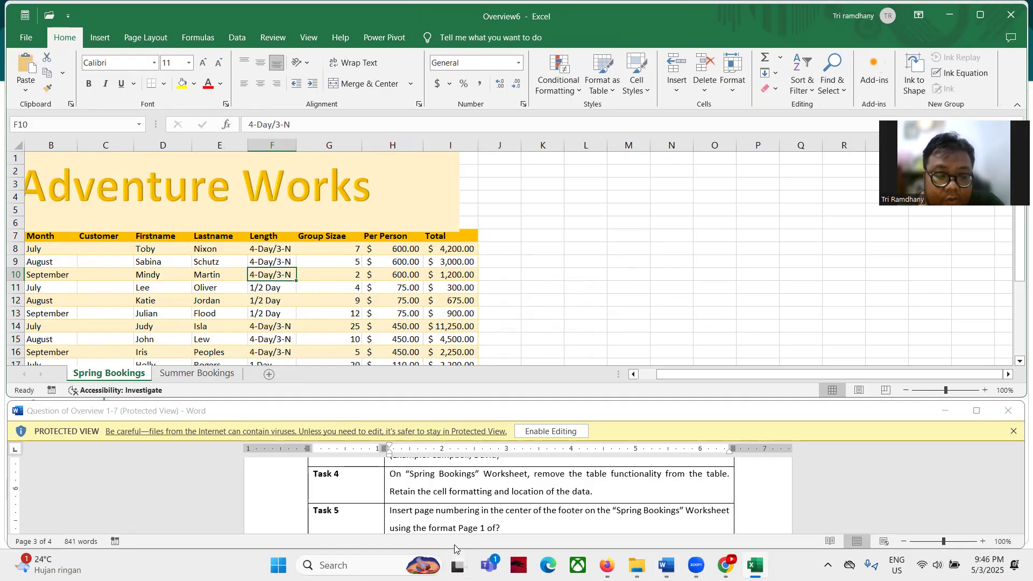
Put the Spring Bookings sheet into Header & Footer editing from the Insert tab
scroll(406, 501, "down", 1)
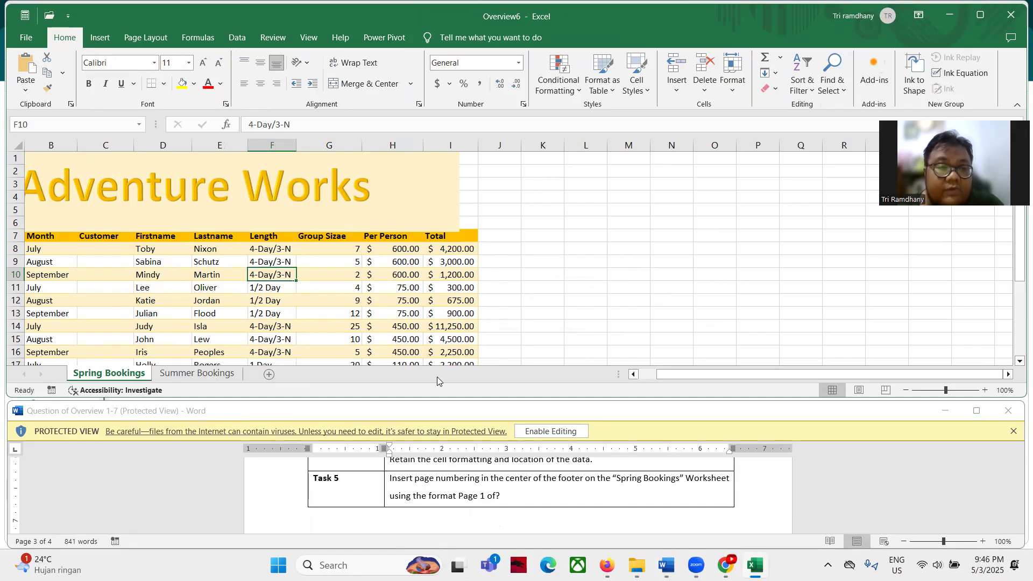
left_click(98, 37)
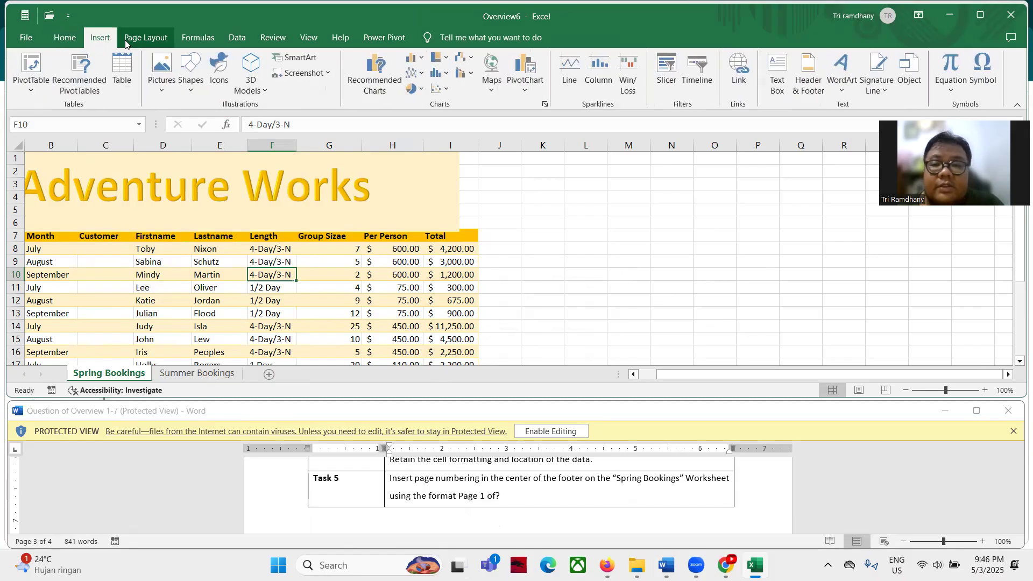
left_click(808, 76)
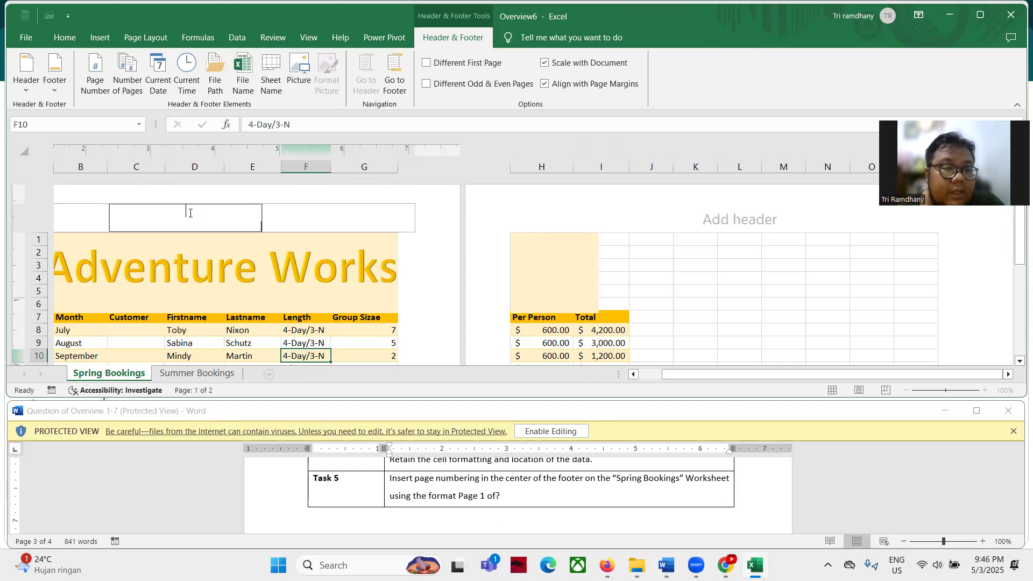
left_click(633, 374)
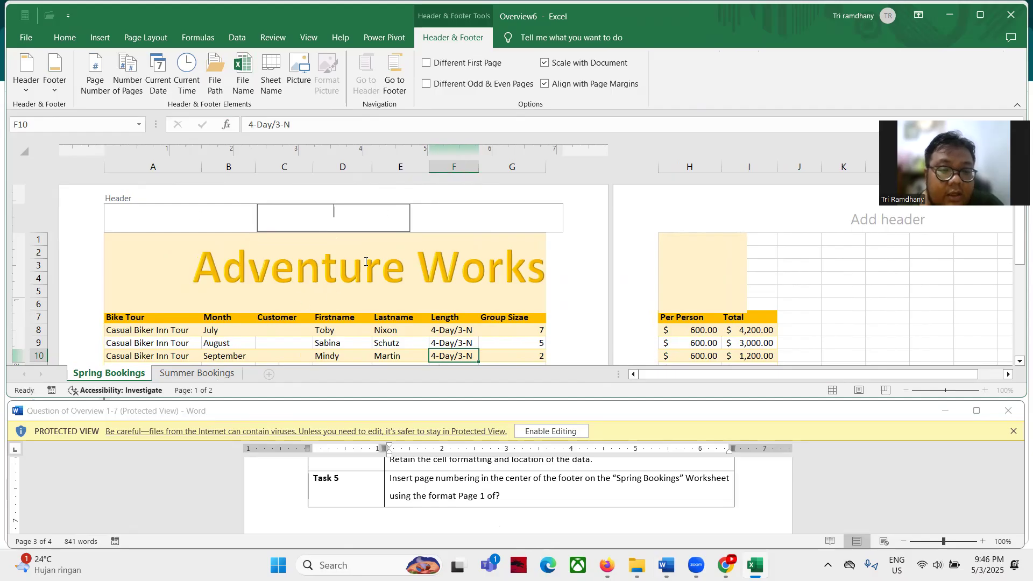
left_click_drag(1020, 239, 1020, 350)
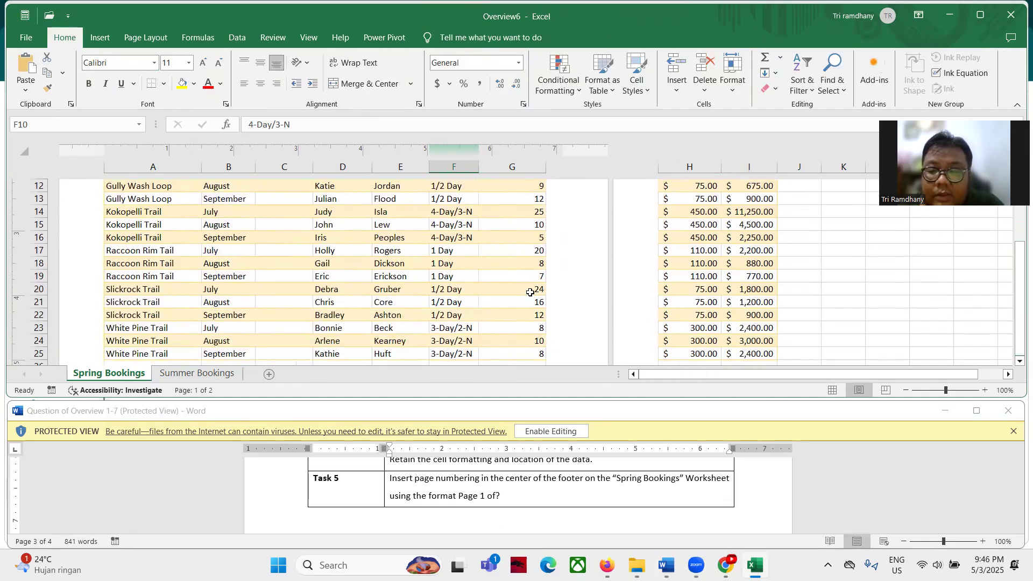
scroll(457, 306, "down", 12)
scroll(236, 262, "up", 3)
Apply the 'Page 1 of ?' preset to the centre footer and return to Normal view
left_click(312, 274)
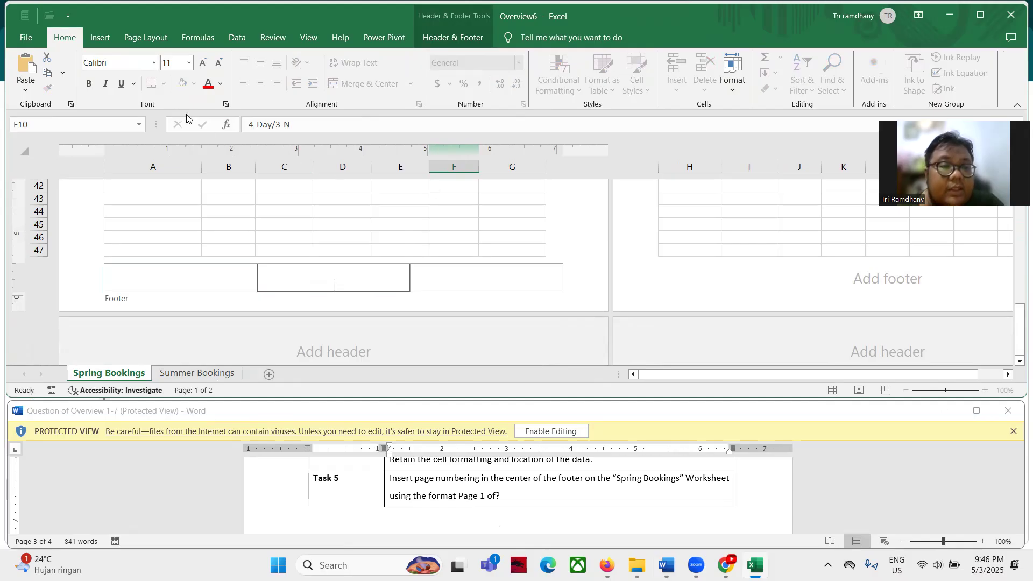
left_click(457, 40)
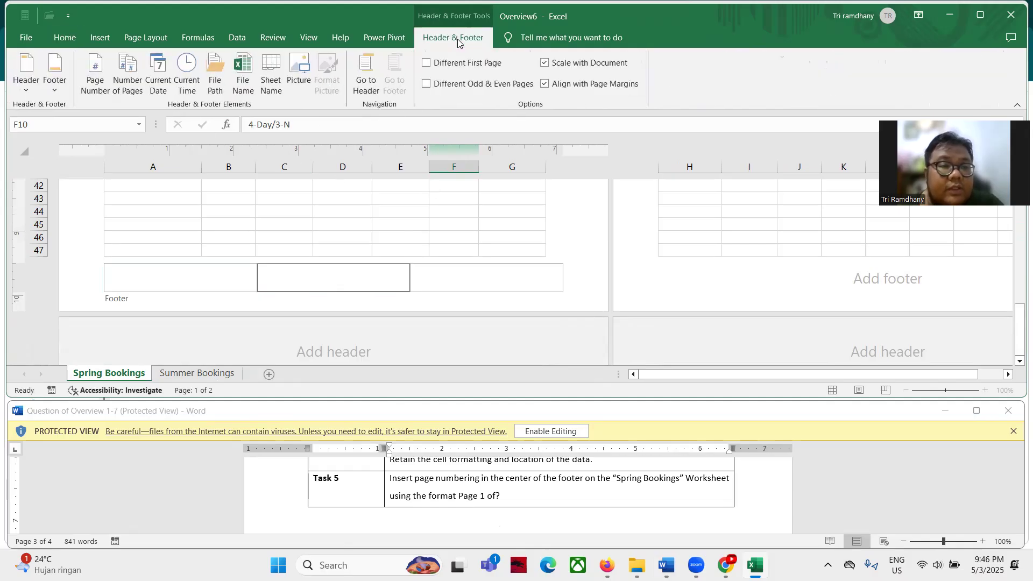
left_click(53, 90)
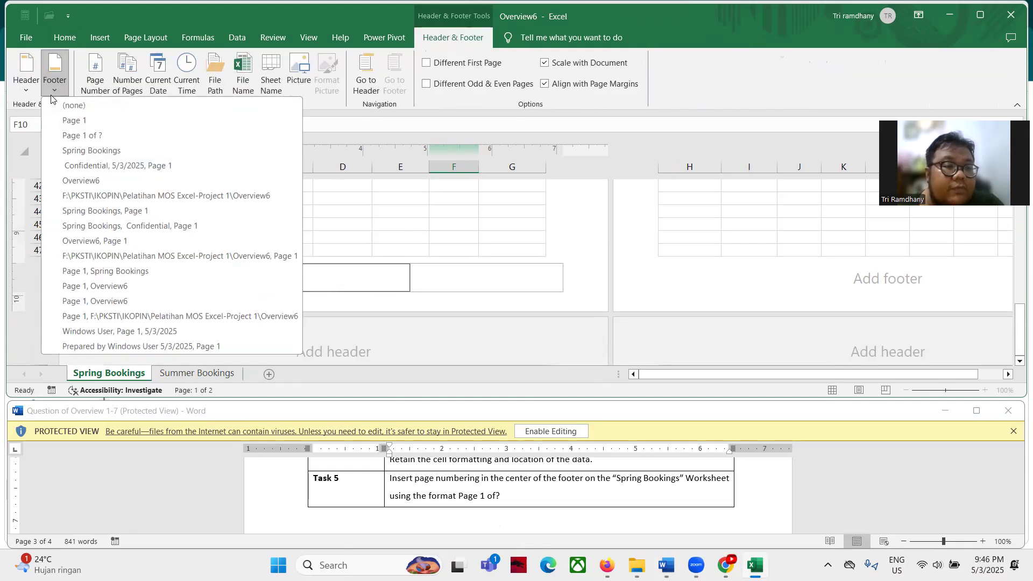
left_click(78, 137)
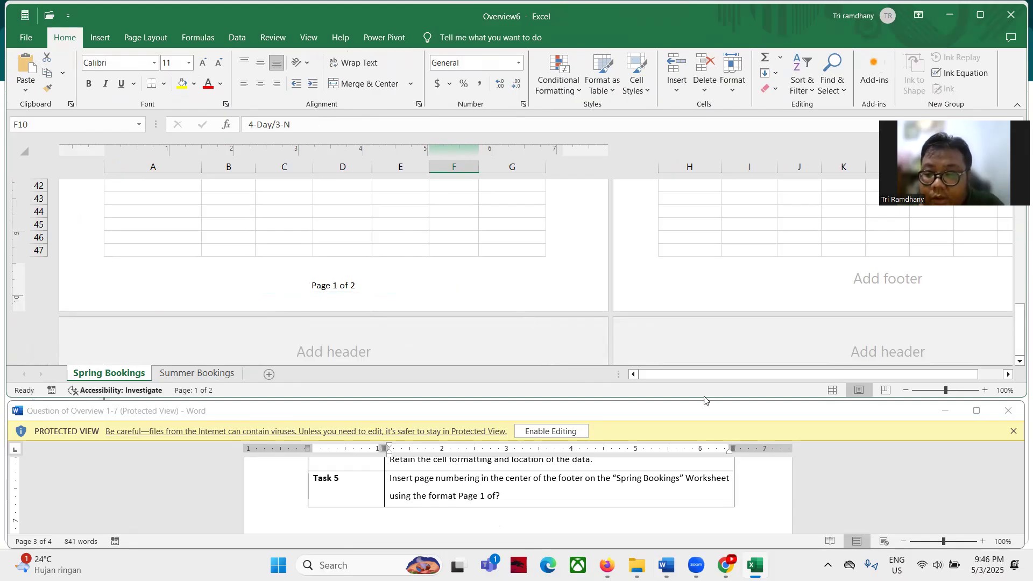
left_click(829, 391)
scroll(431, 288, "up", 3)
Close Overview6 choosing Don't Save, then open Overview7 from File Explorer
scroll(431, 288, "down", 3)
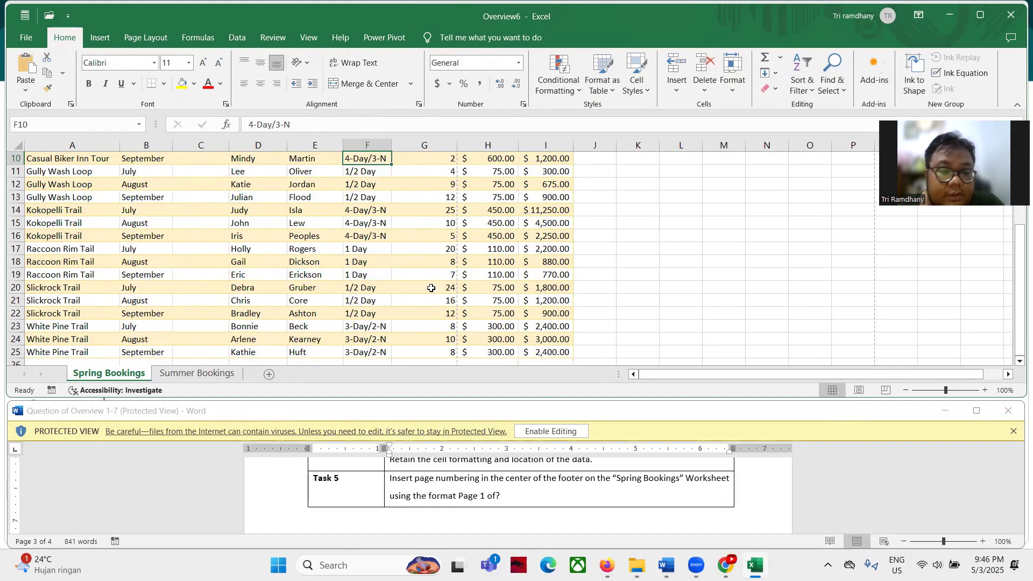
scroll(441, 492, "up", 8)
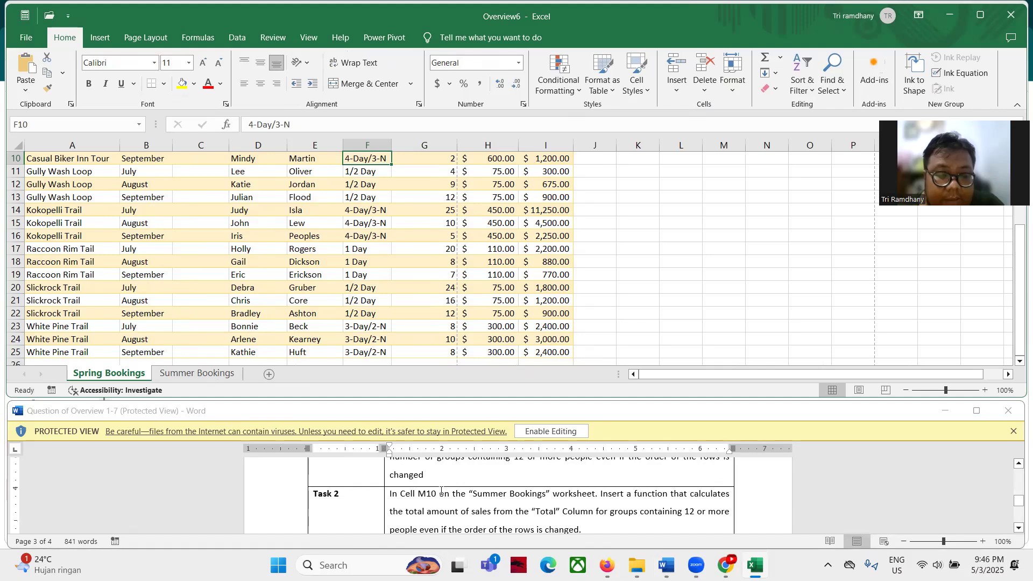
scroll(440, 491, "down", 2)
scroll(440, 490, "down", 15)
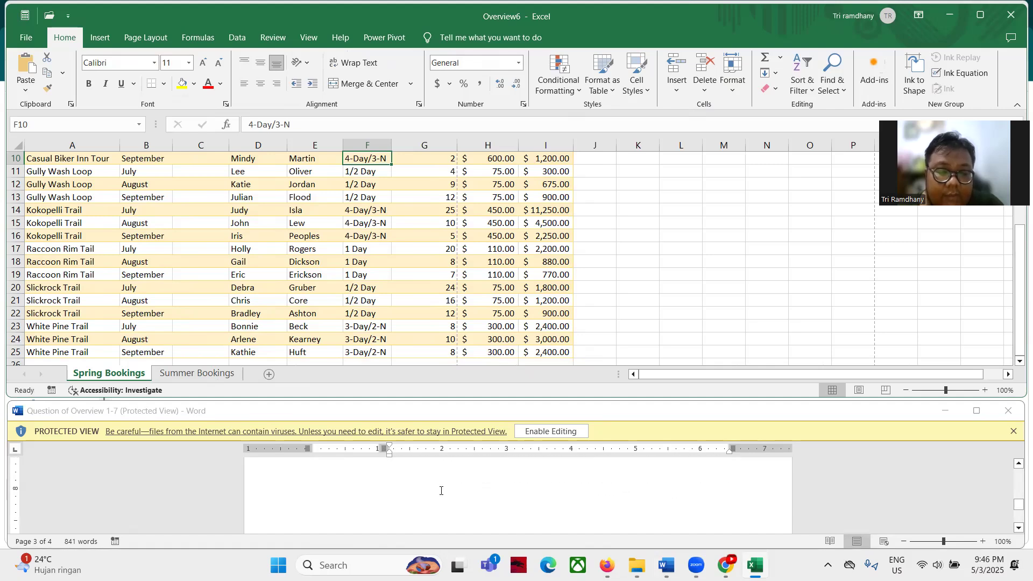
scroll(440, 491, "up", 1)
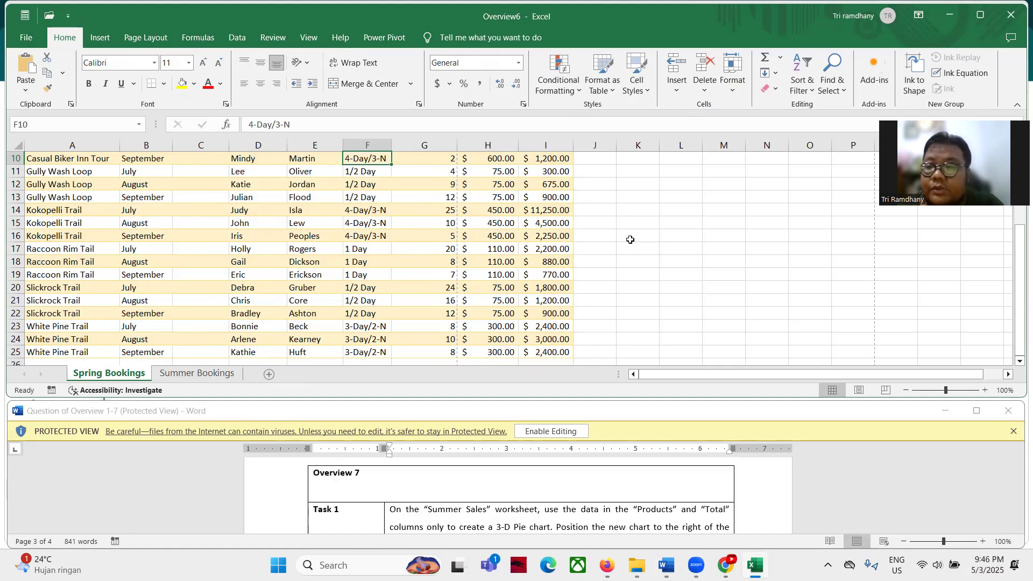
left_click(1008, 18)
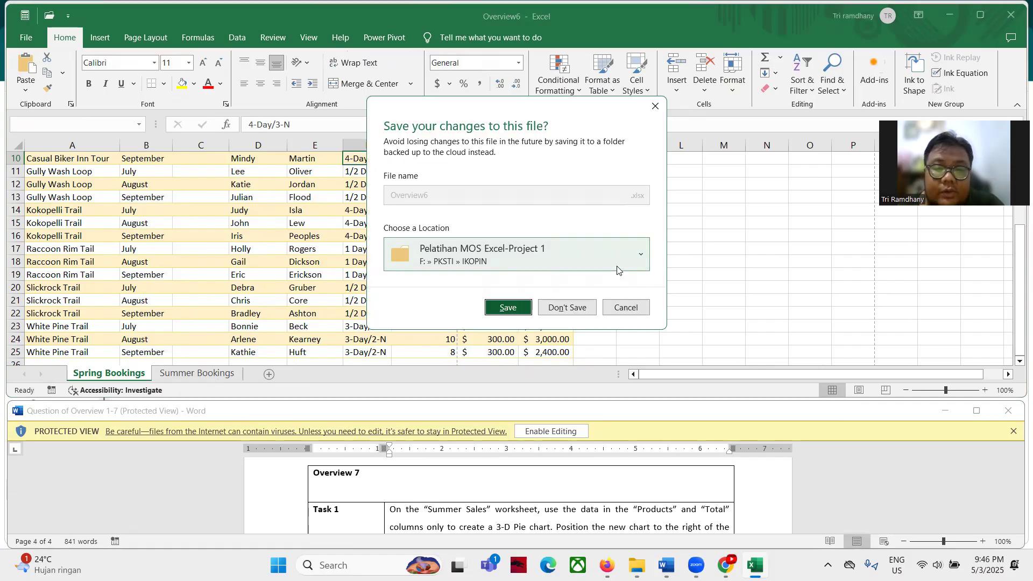
left_click(567, 304)
double_click(200, 261)
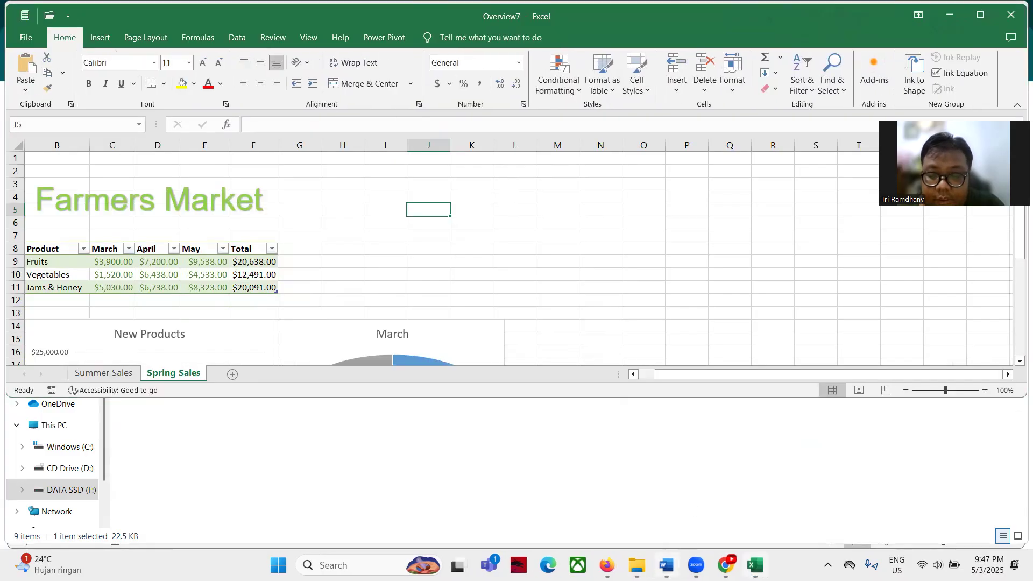
left_click(670, 564)
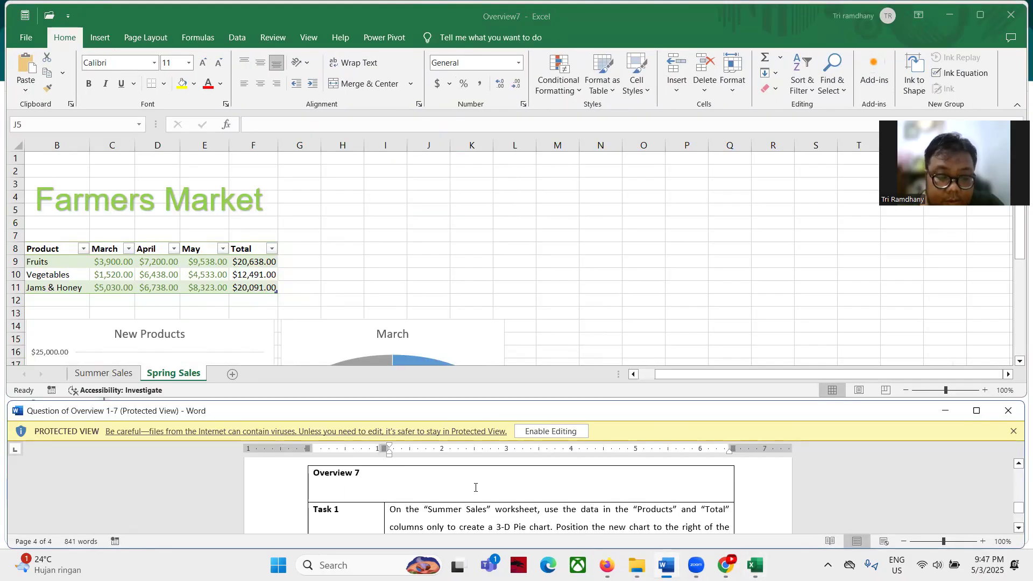
On Summer Sales, select the Product column B8:B14 together with the Total column F8:F14
scroll(405, 501, "down", 1)
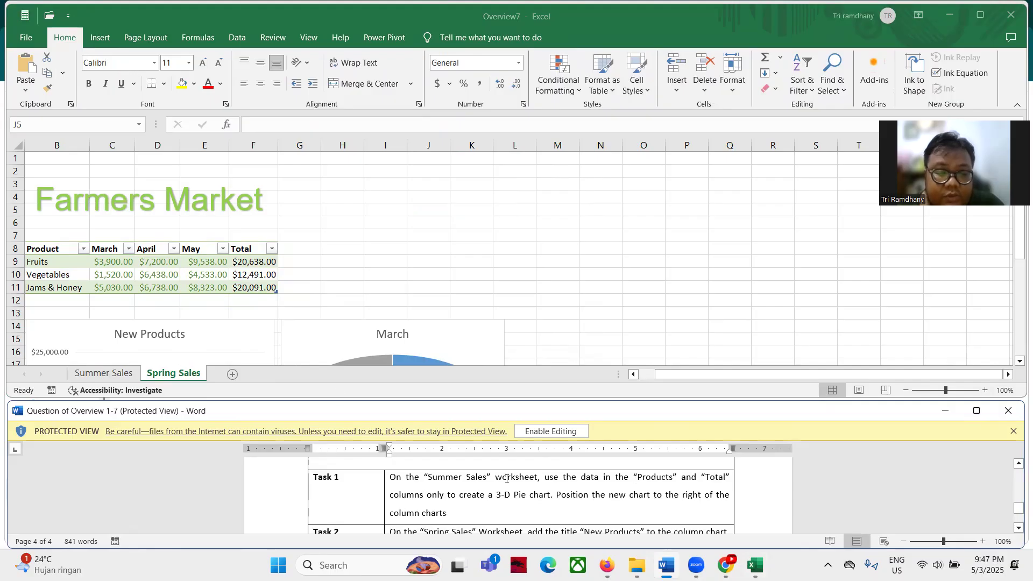
left_click(108, 375)
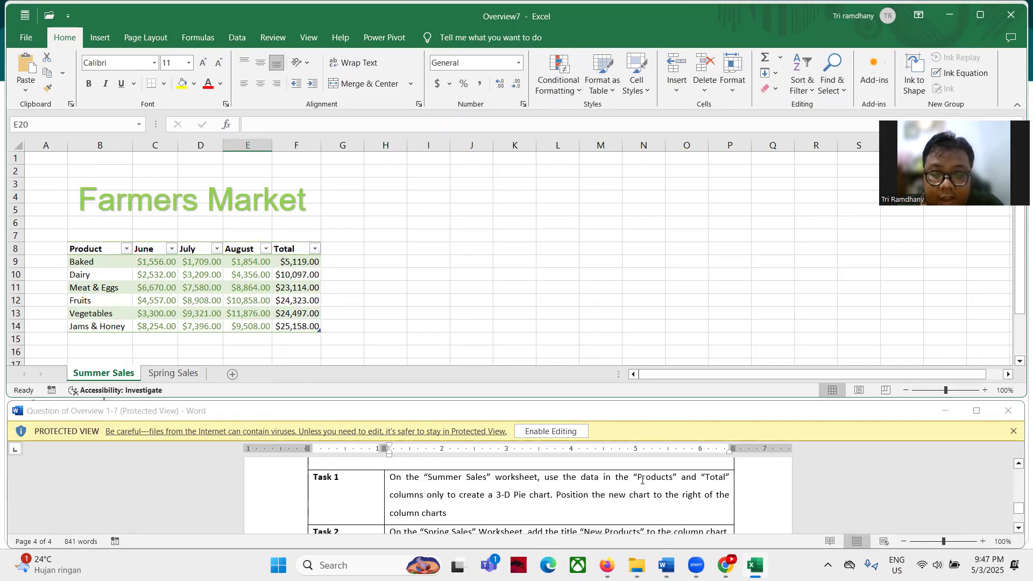
left_click(97, 249)
key("Escape")
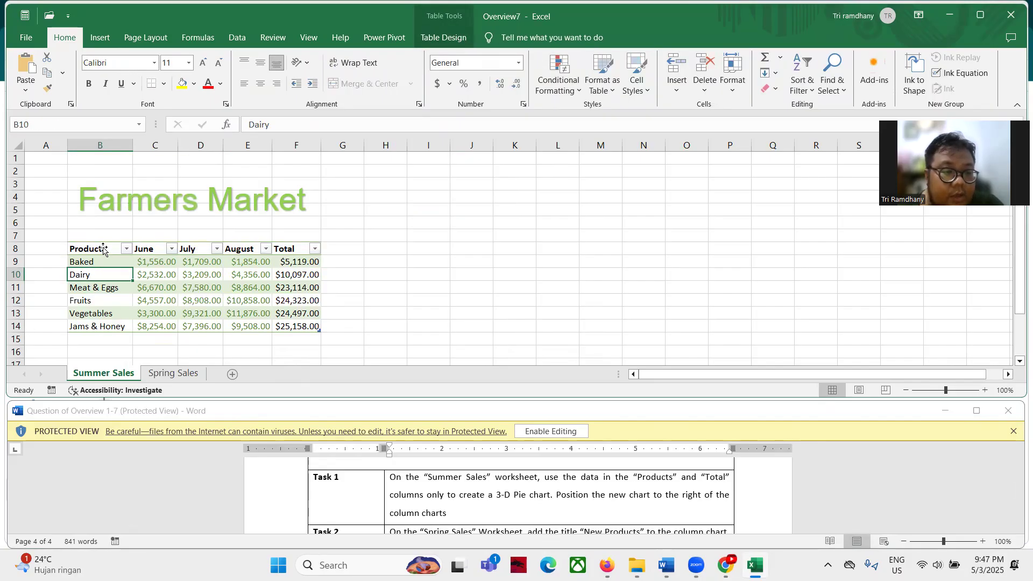
left_click(103, 248)
left_click(103, 255)
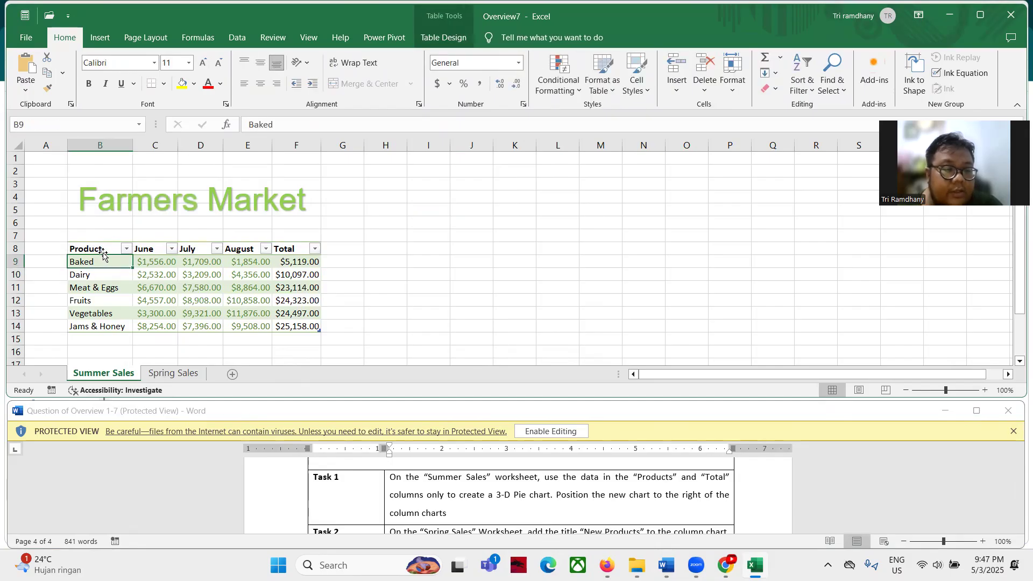
left_click(102, 253)
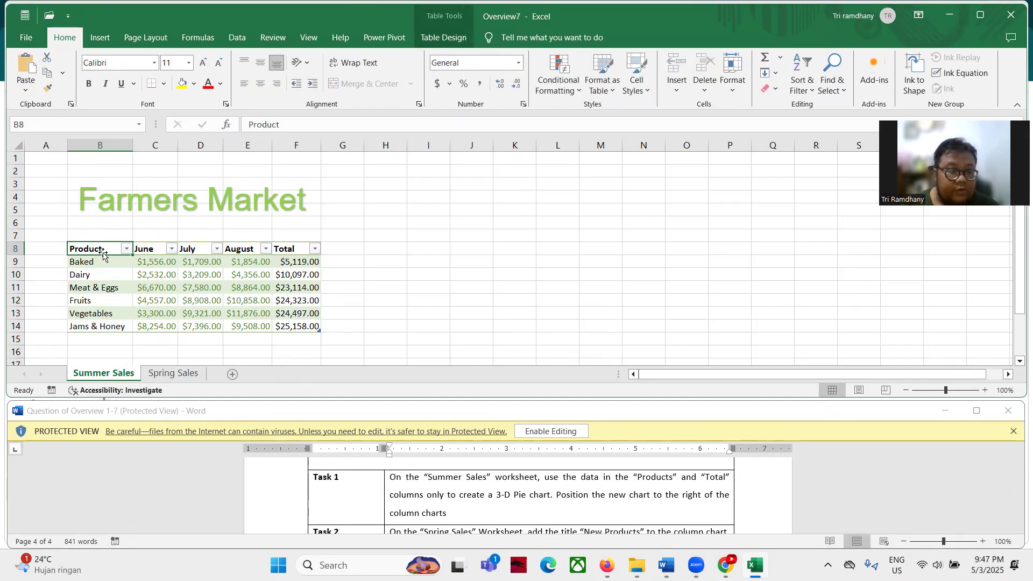
left_click(103, 252)
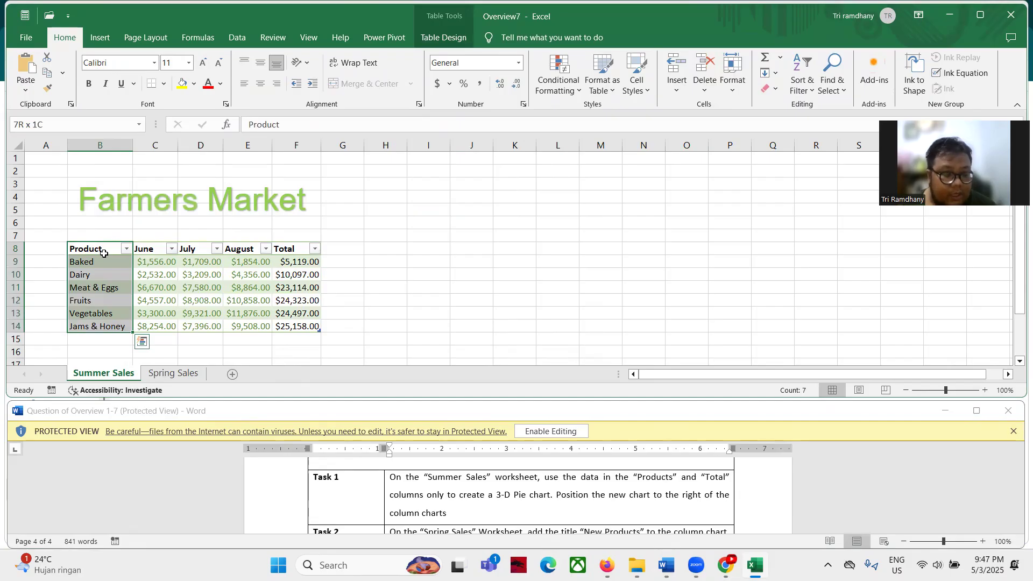
left_click(289, 253, "ctrl")
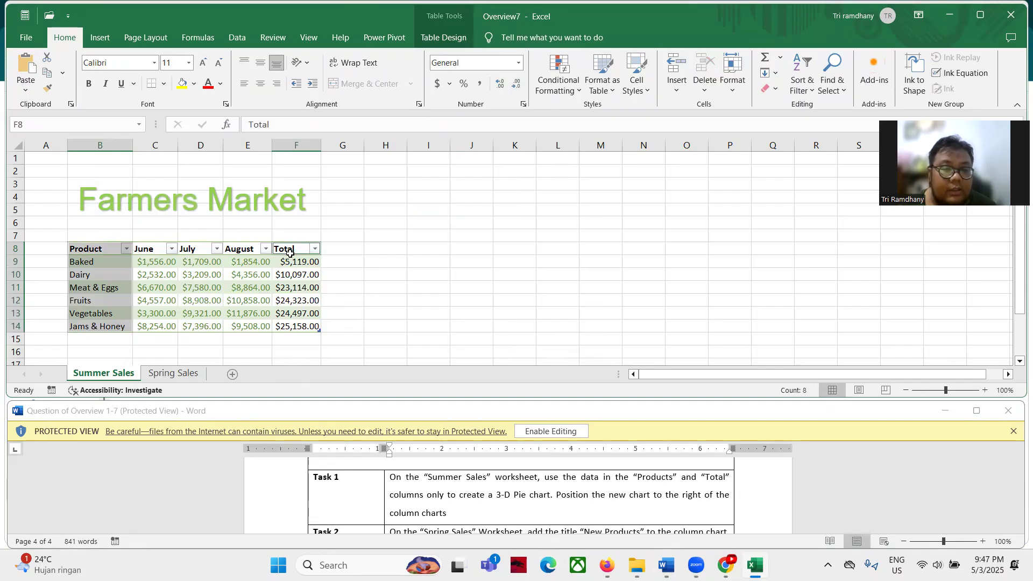
left_click(289, 252, "ctrl")
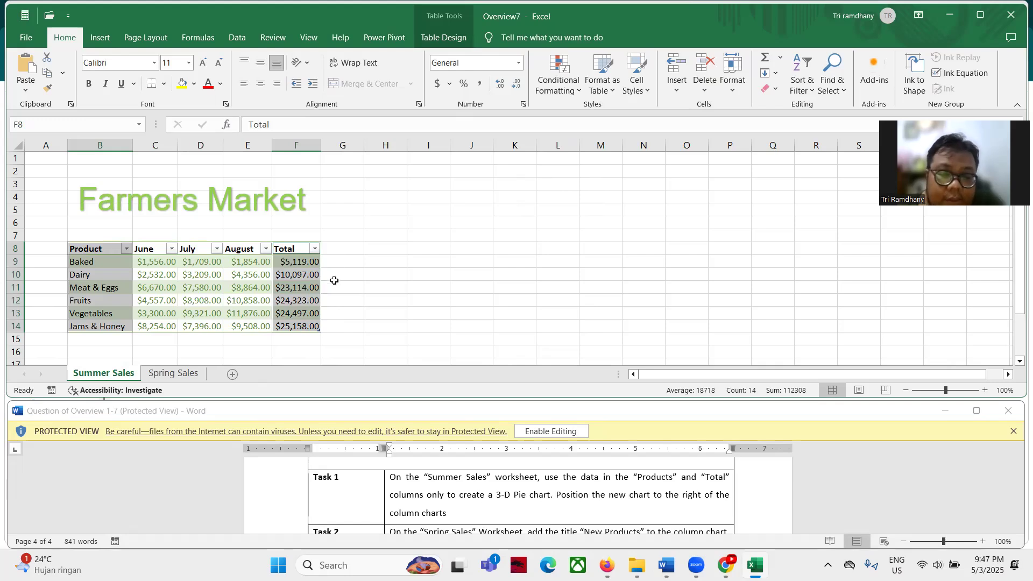
Insert a 3-D Pie chart of the selected Product and Total data
left_click(100, 38)
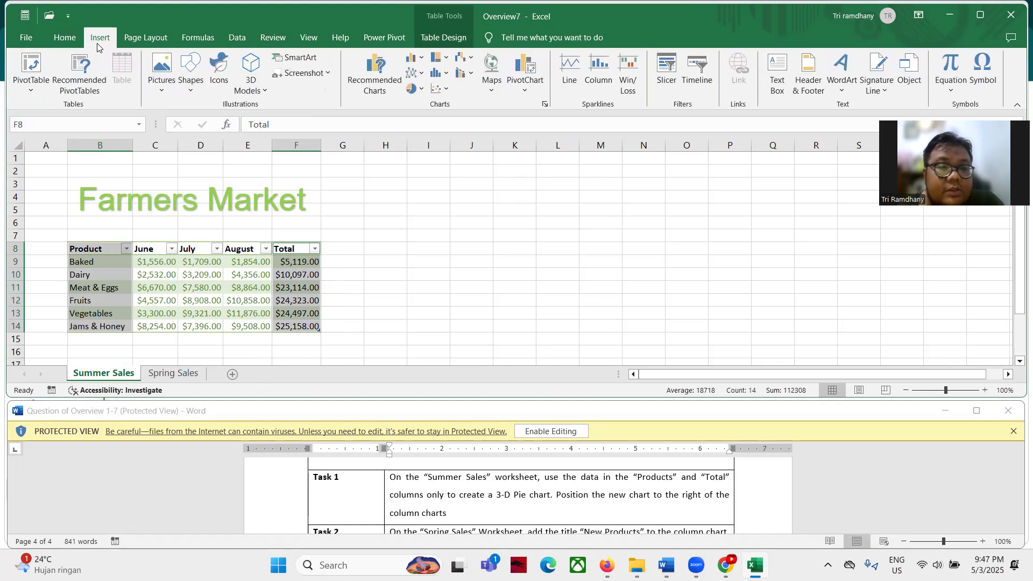
left_click(414, 88)
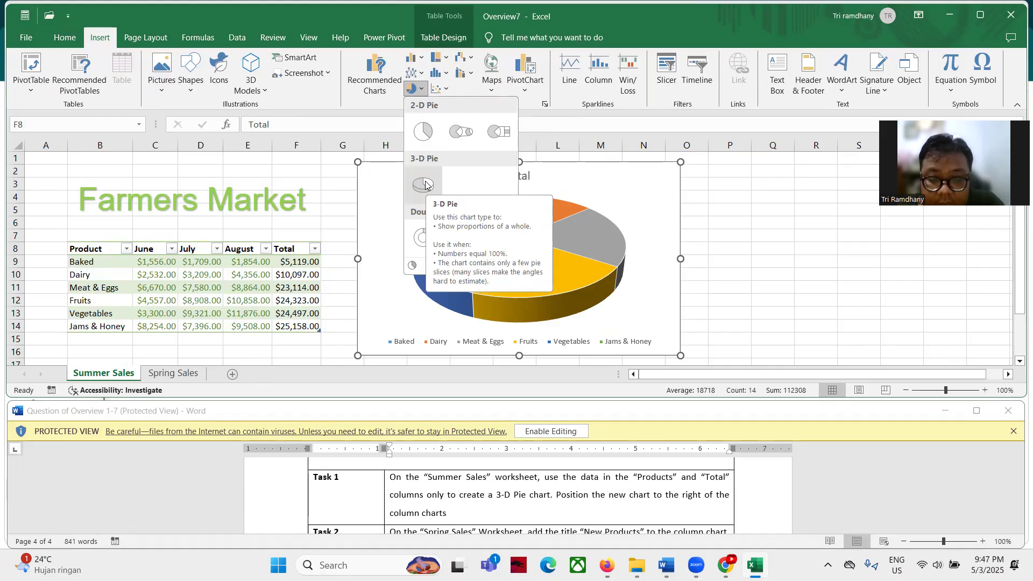
left_click(424, 184)
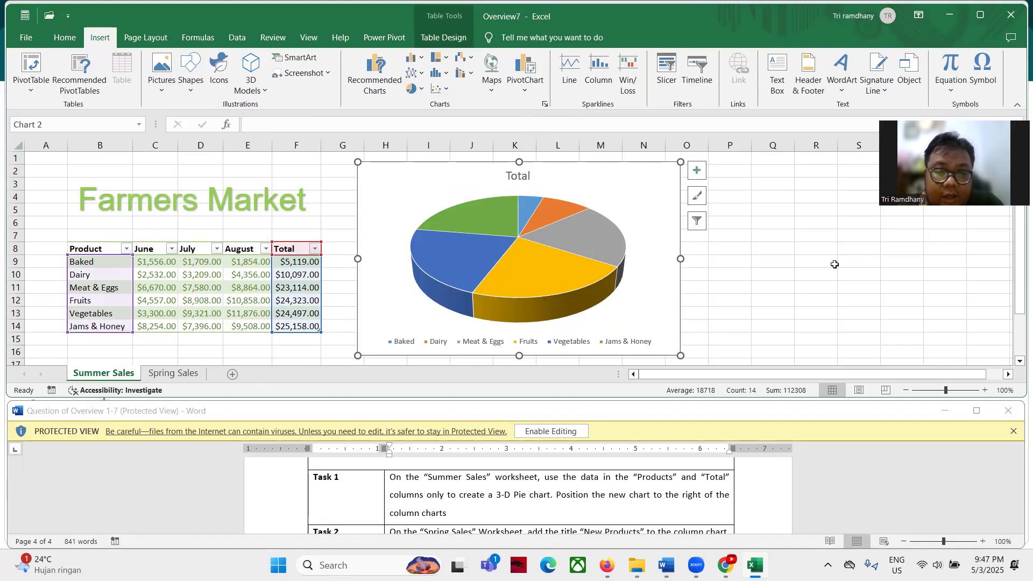
left_click(828, 287)
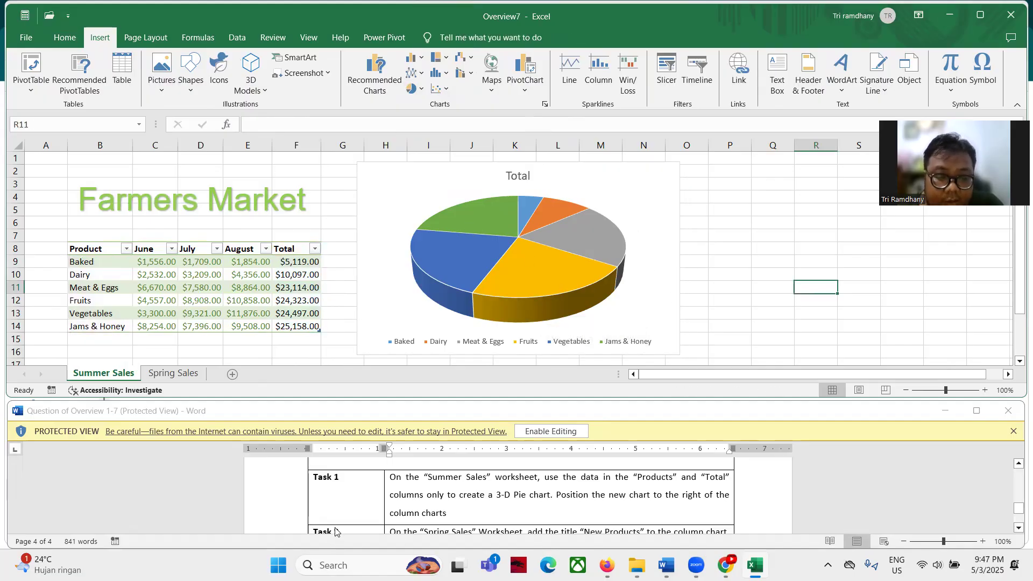
On Spring Sales, delete the column chart's New Products title and show its chart elements list
scroll(340, 511, "down", 1)
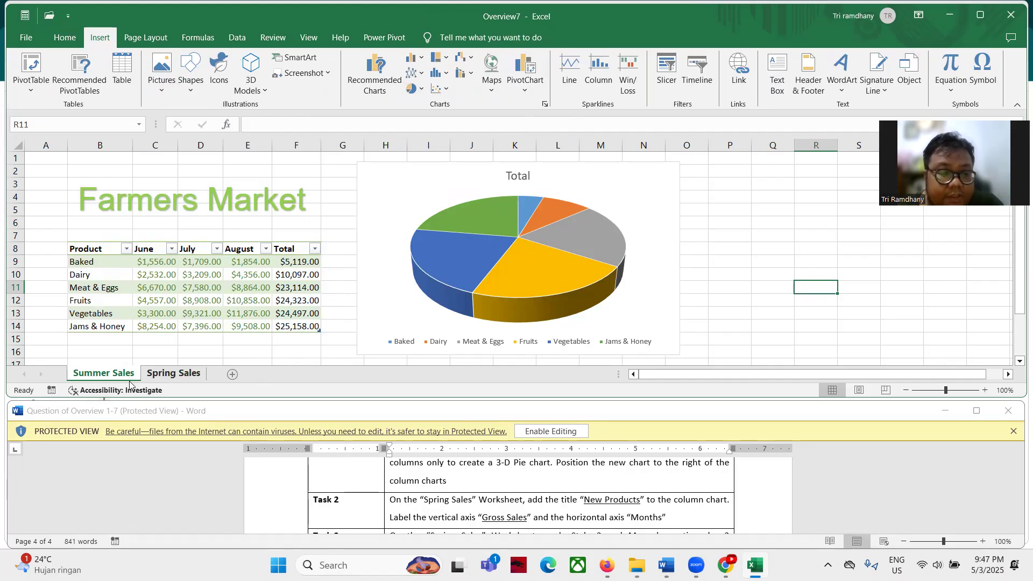
left_click(184, 376)
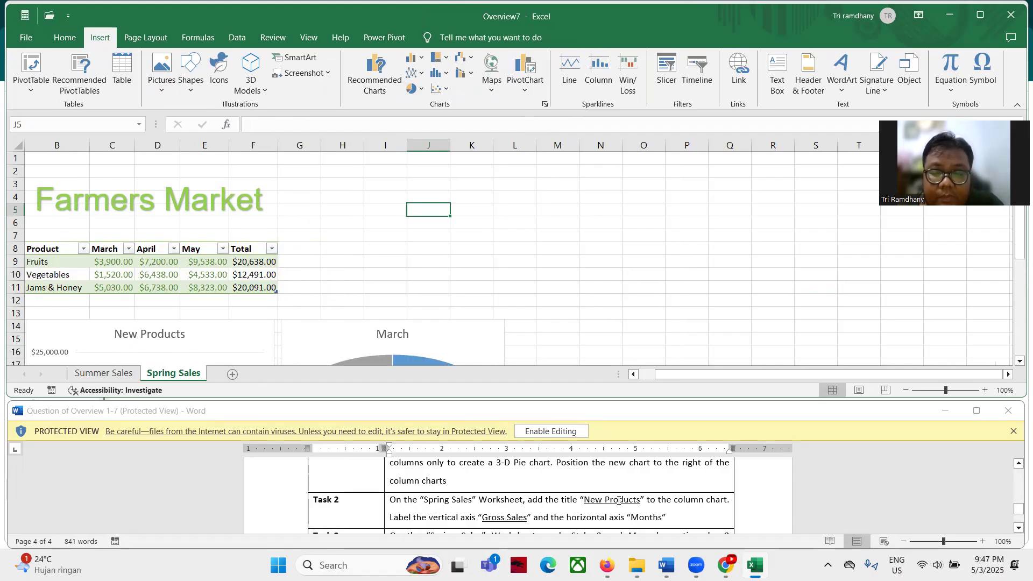
scroll(347, 275, "down", 3)
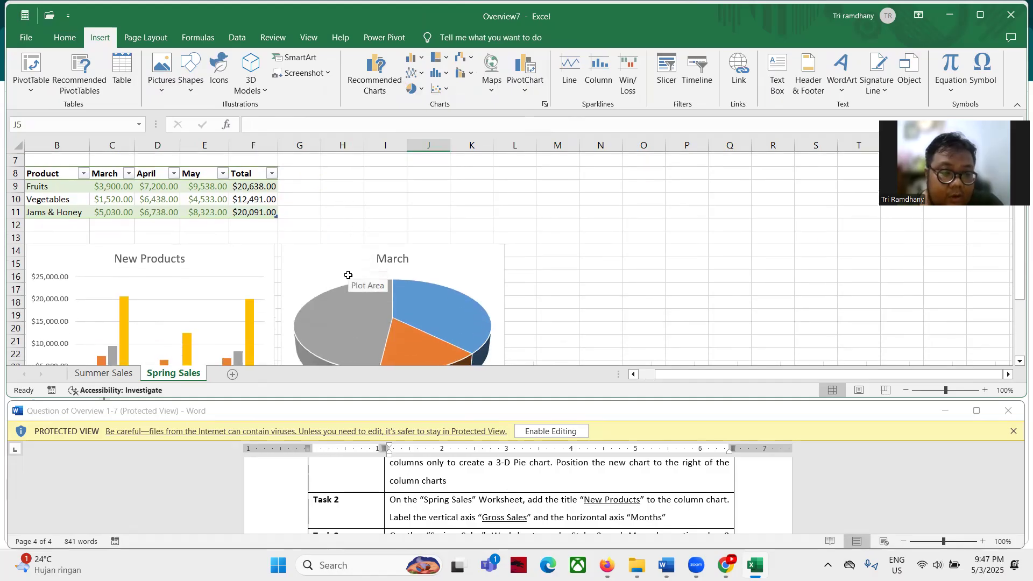
left_click(184, 212)
left_click(174, 216)
left_click(179, 207)
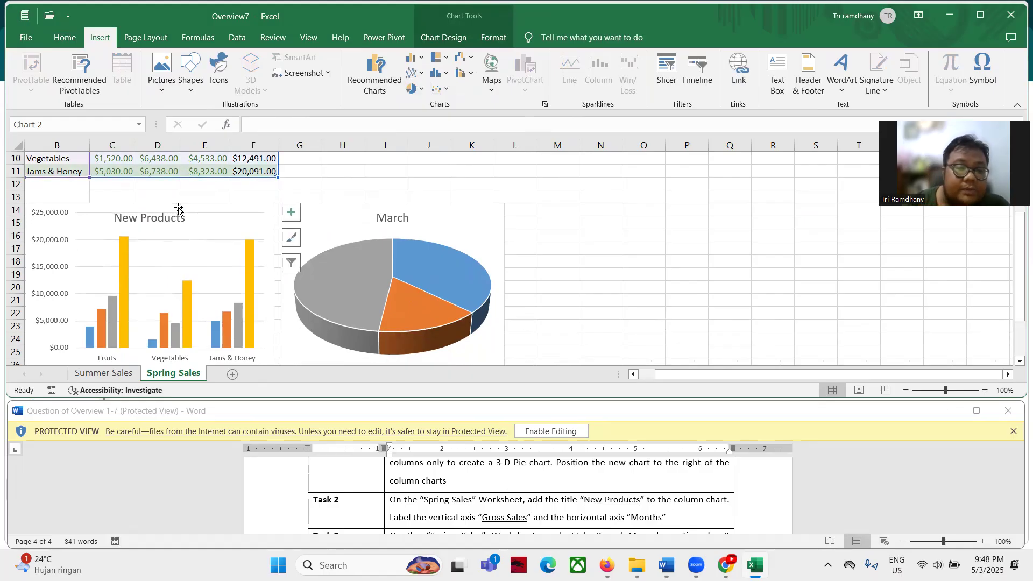
key("Delete")
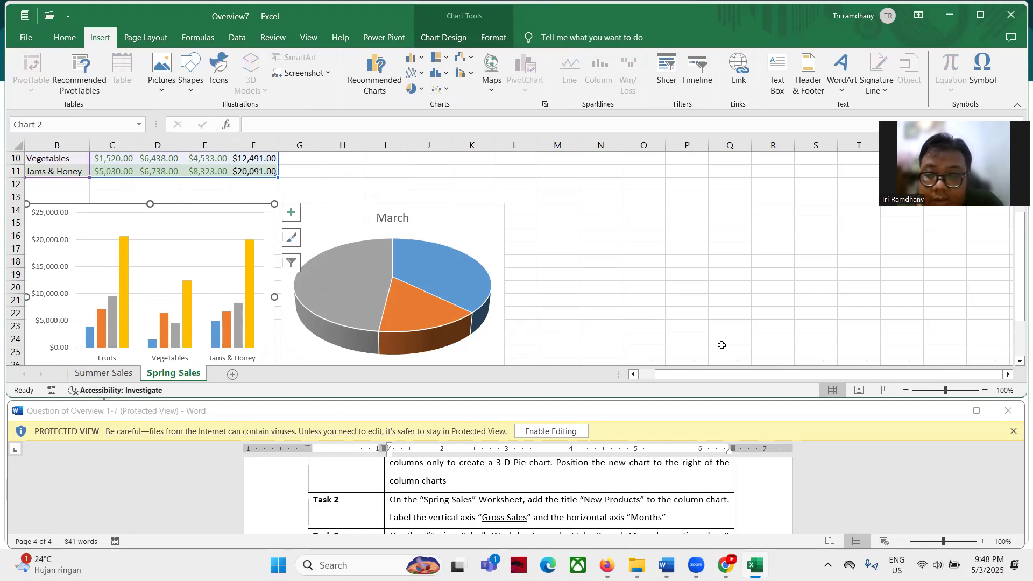
left_click_drag(675, 373, 598, 378)
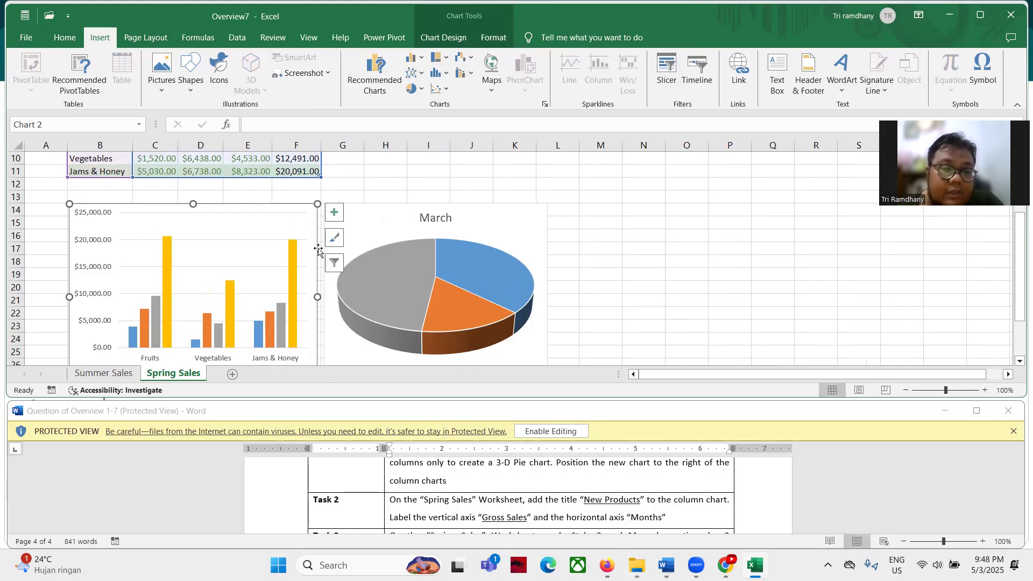
left_click(334, 212)
Turn on the column chart's title and set its text to 'New Products'
left_click(364, 256)
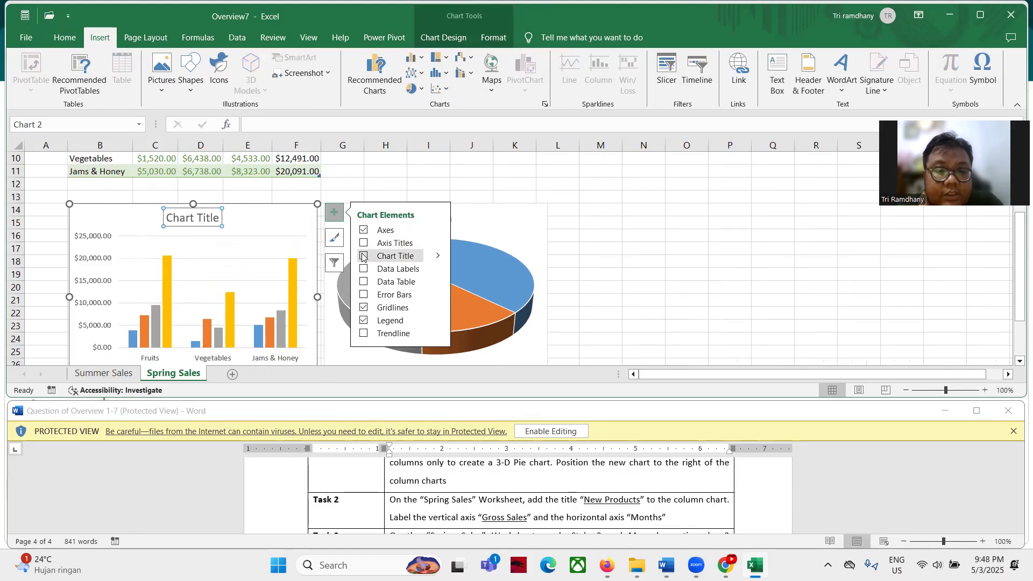
left_click(199, 218)
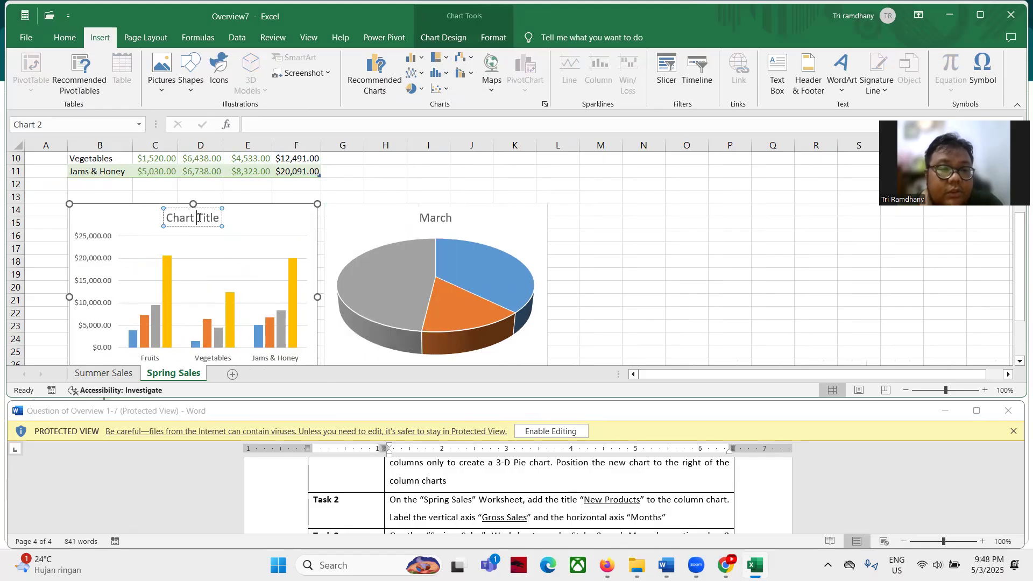
triple_click(199, 218)
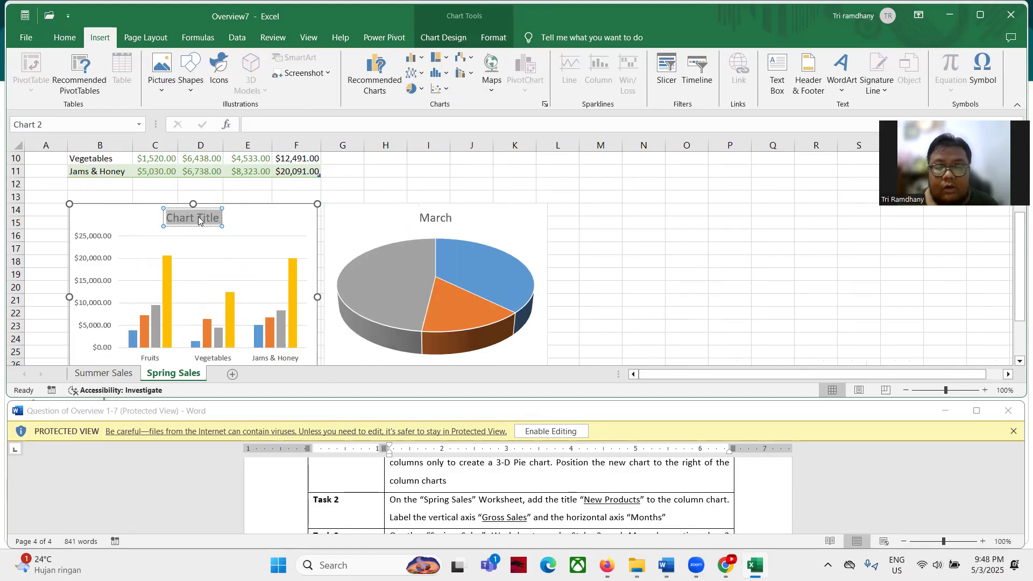
type("N")
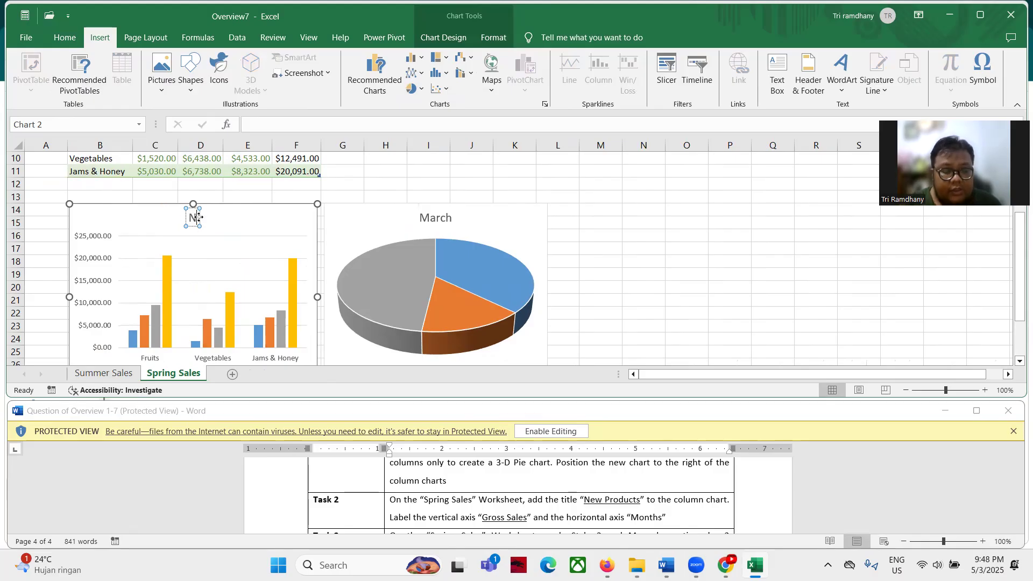
type("ew Productas")
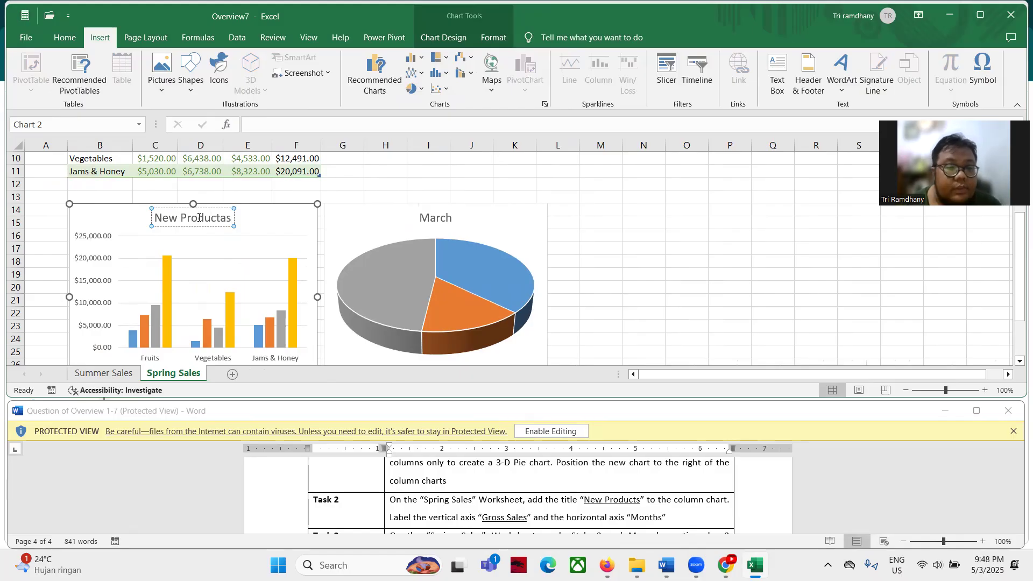
key("BackSpace")
key("BackSpace")
key("BackSpace")
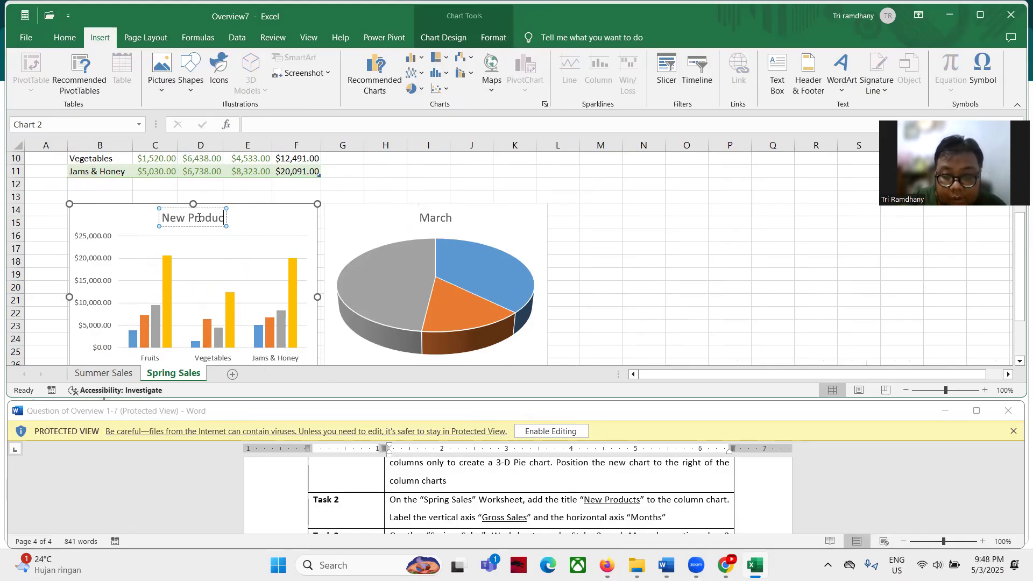
type("ts")
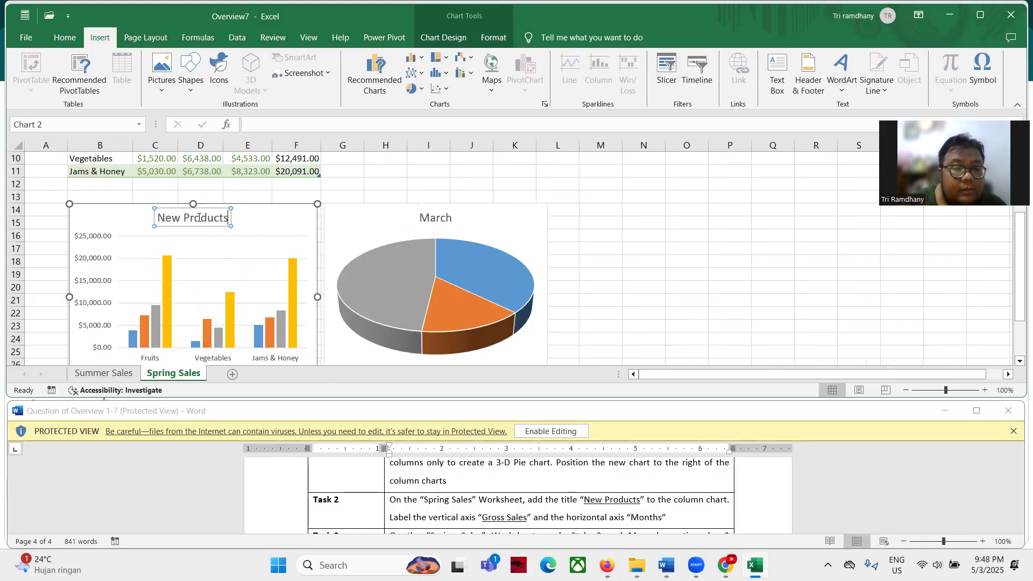
left_click(266, 189)
left_click(290, 225)
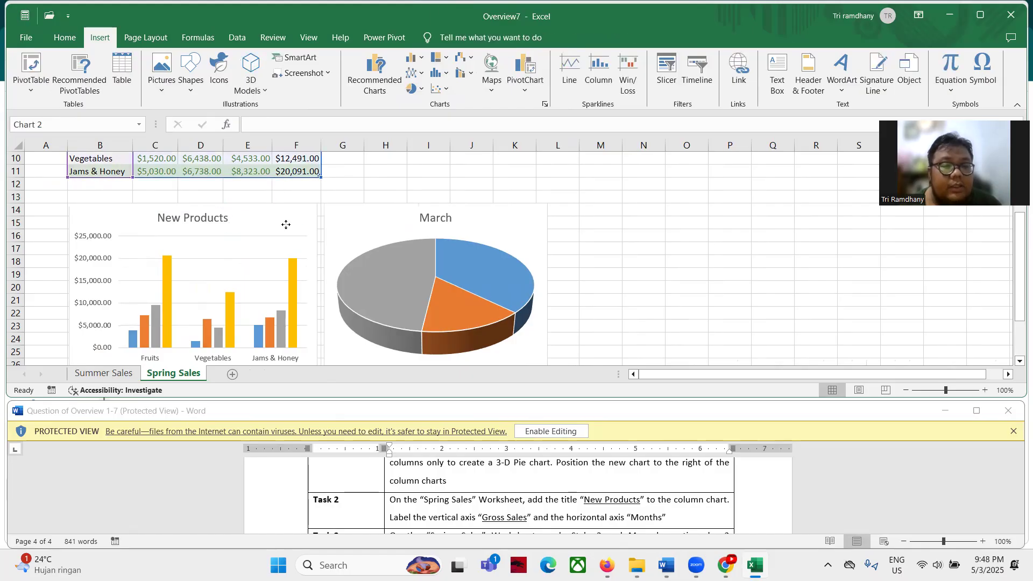
left_click(334, 211)
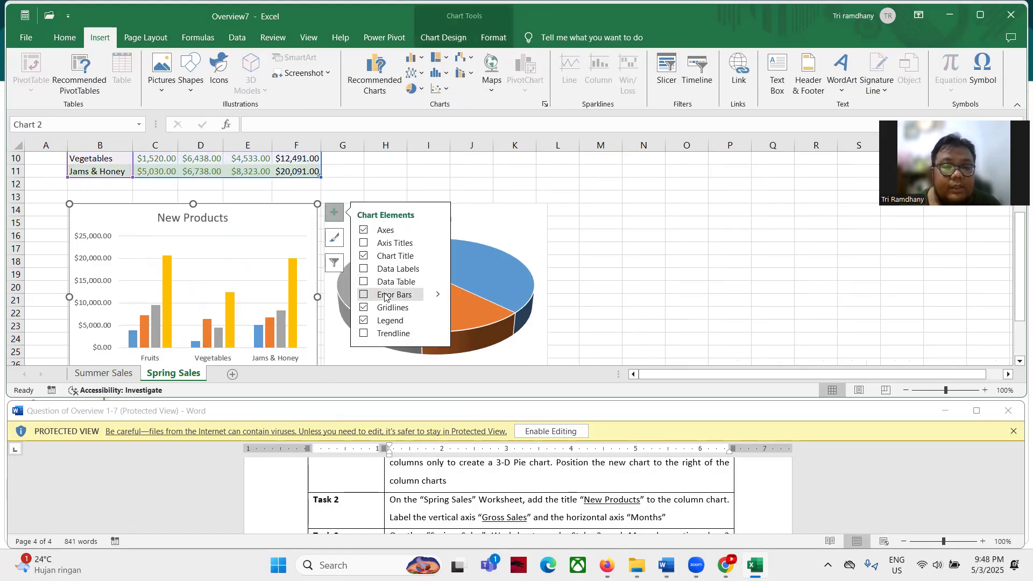
Add axis titles to the column chart and set the vertical one to 'Gross Sales'
left_click(371, 244)
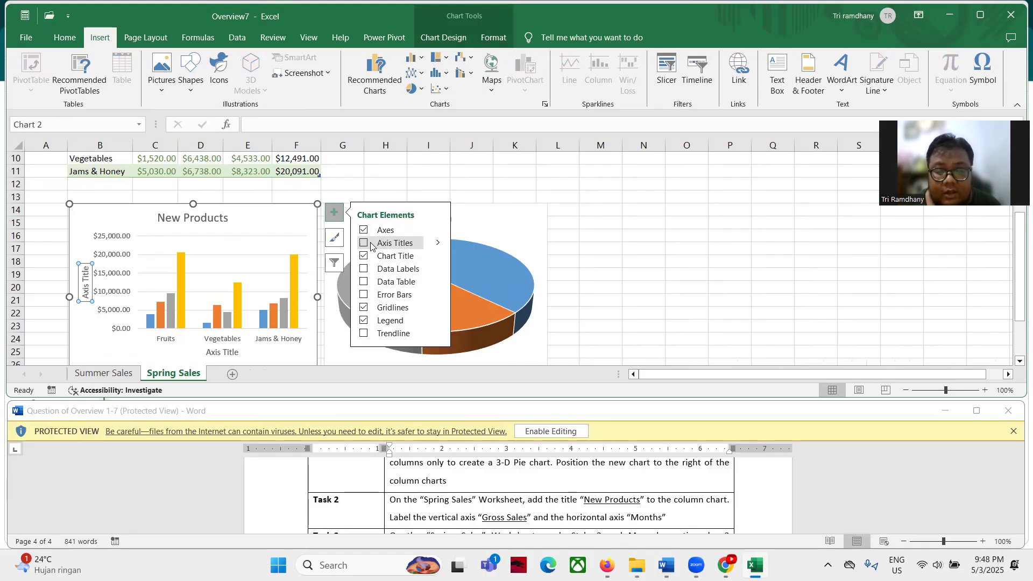
left_click(437, 243)
left_click(465, 247)
left_click(463, 260)
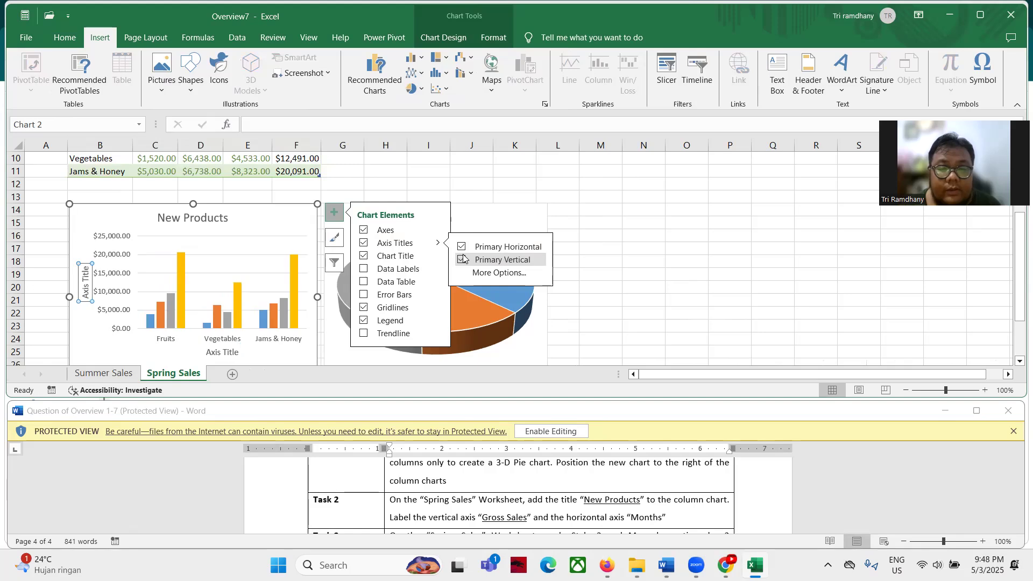
double_click(86, 275)
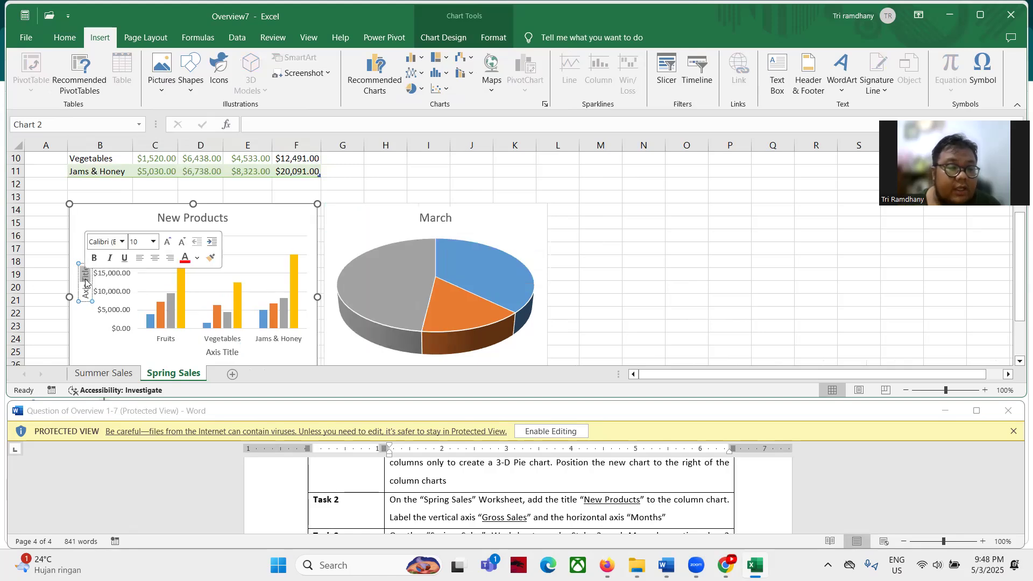
key("ctrl+a")
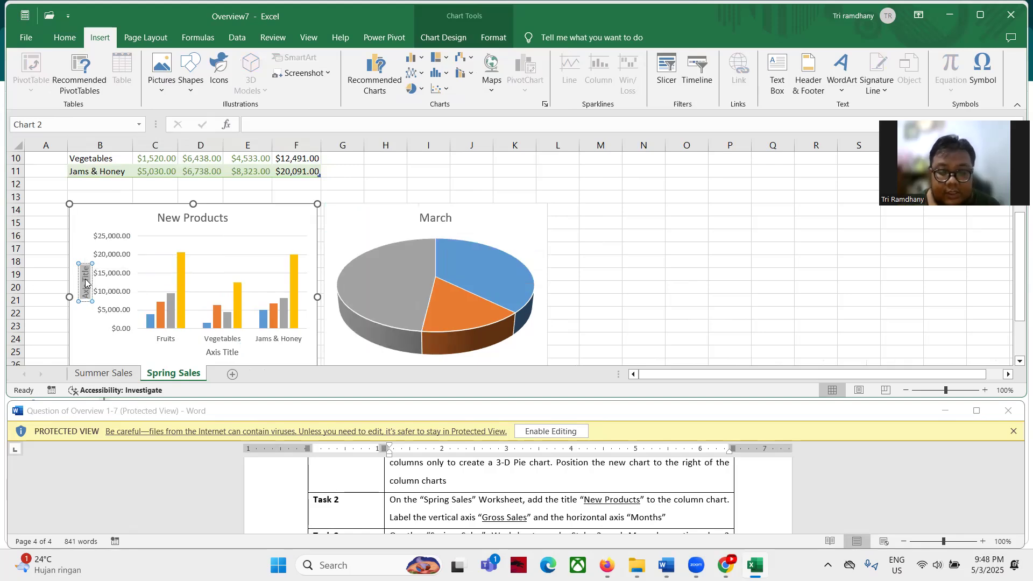
type("Gross Sa")
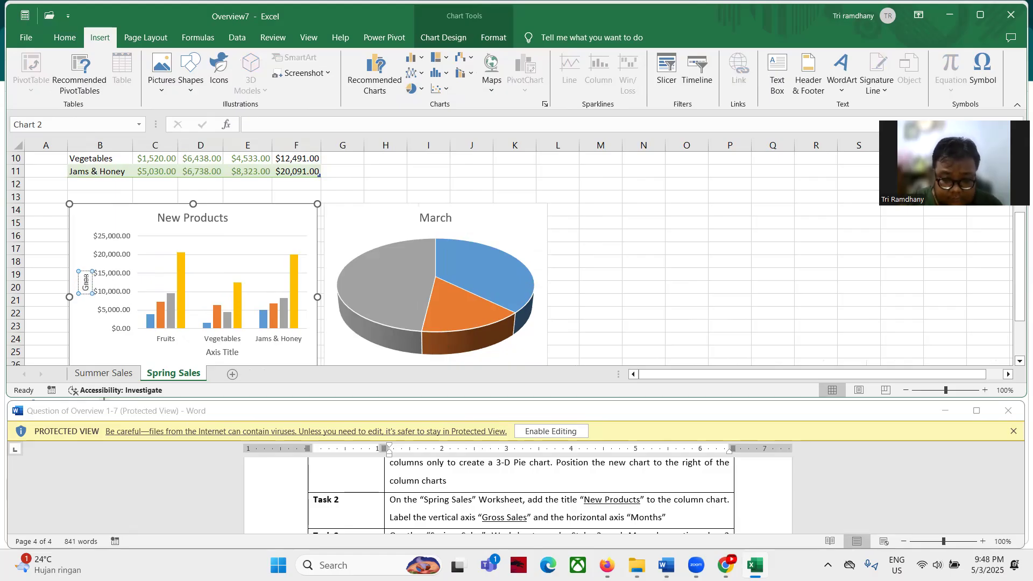
type("les")
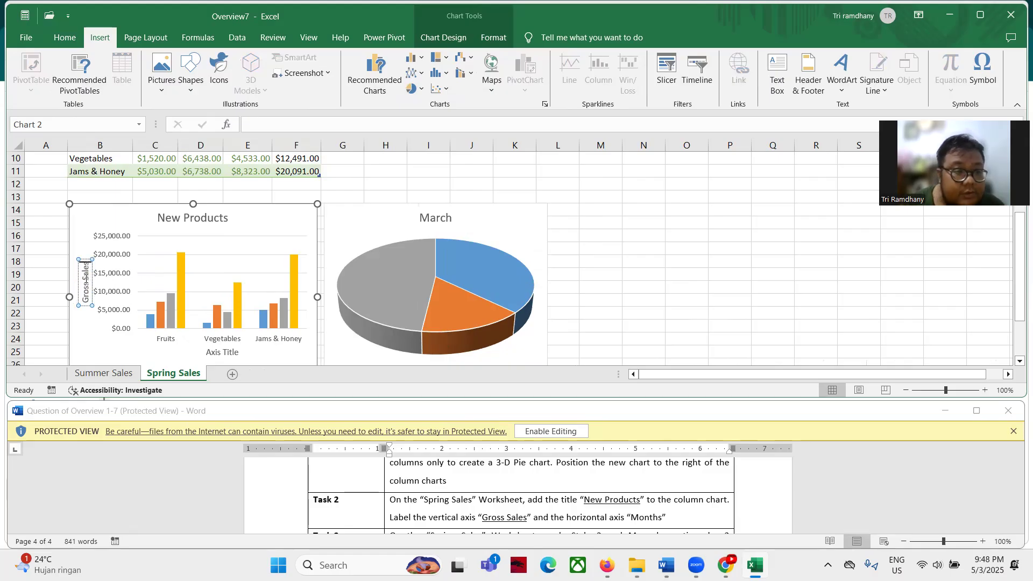
Set the horizontal axis title to 'Months'
left_click(226, 353)
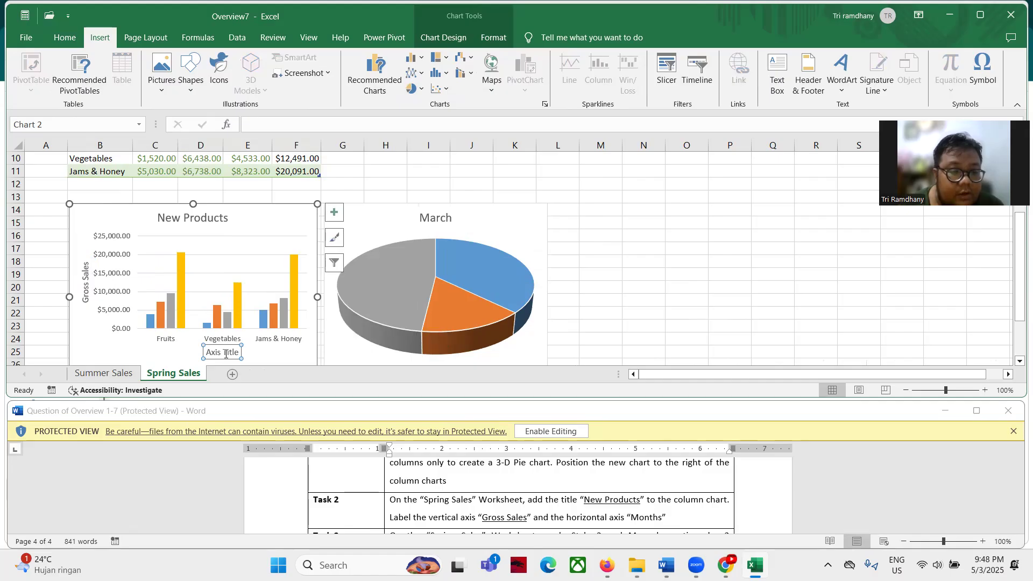
double_click(226, 353)
key("ctrl+a")
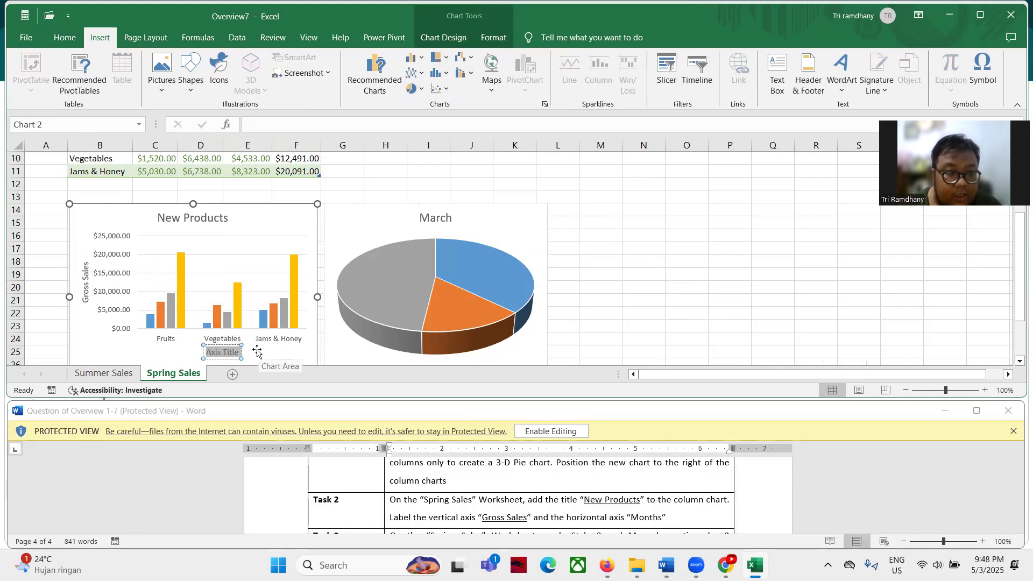
type("MOnths")
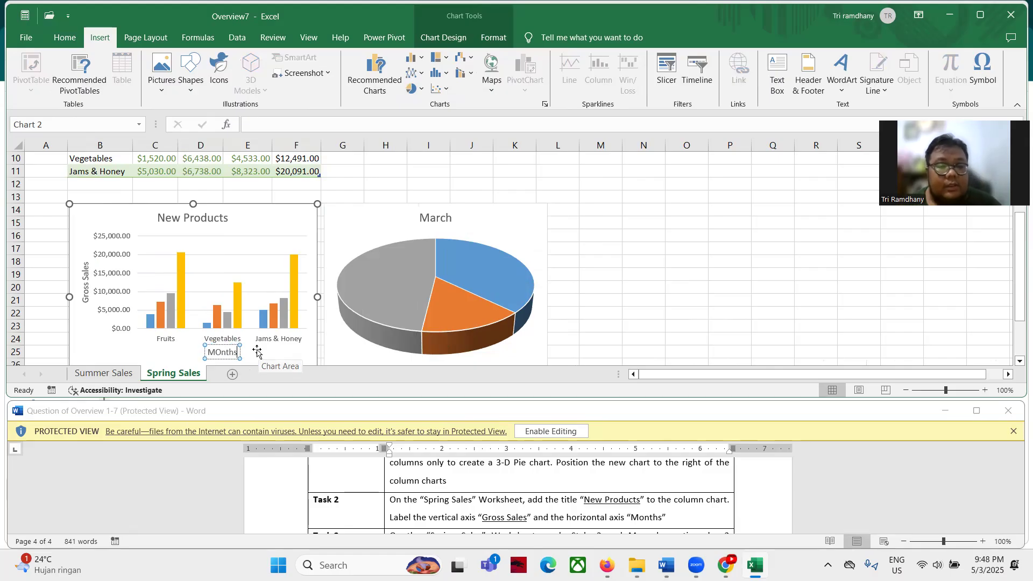
key("Delete")
type("o")
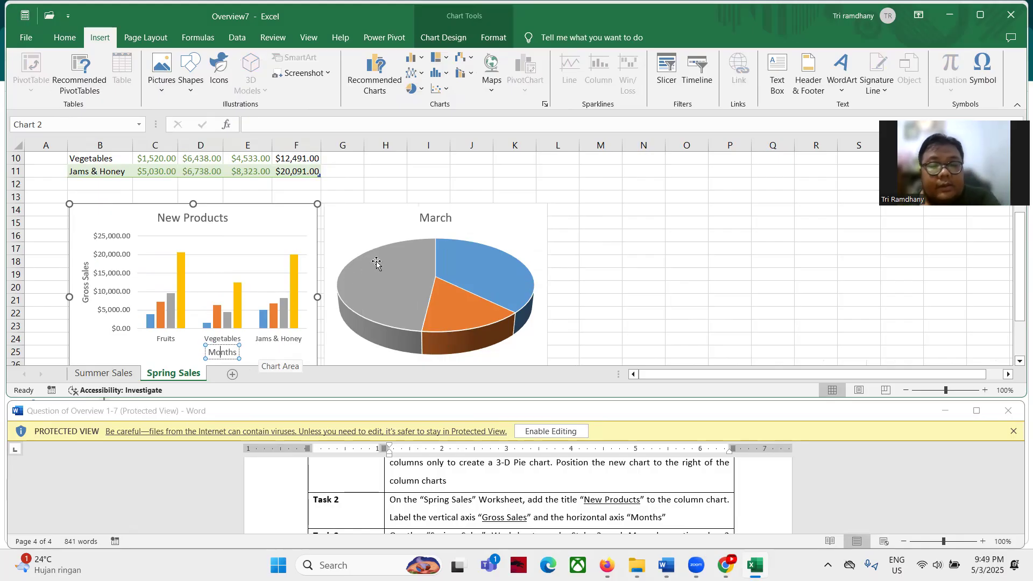
left_click(603, 232)
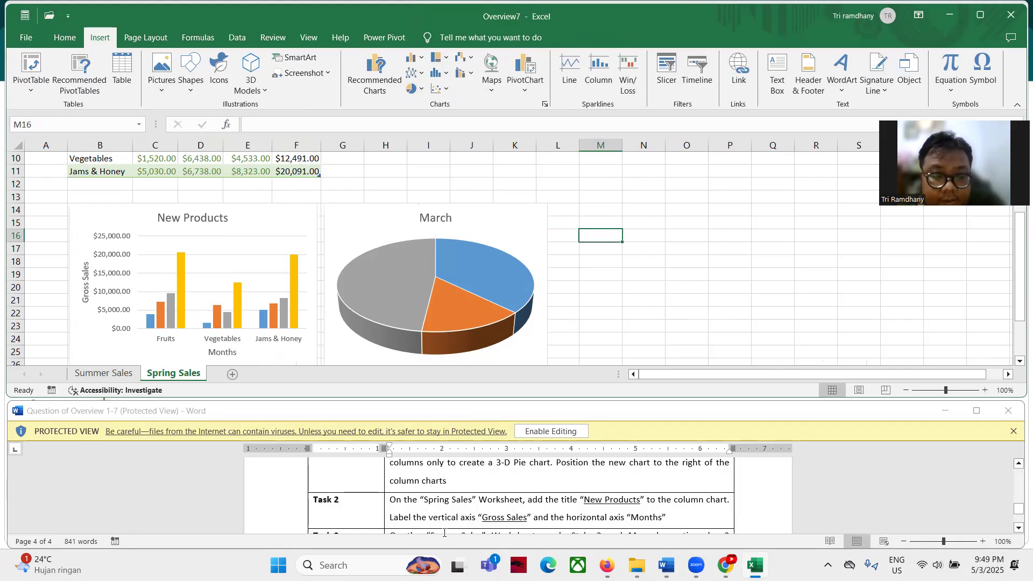
scroll(454, 496, "down", 3)
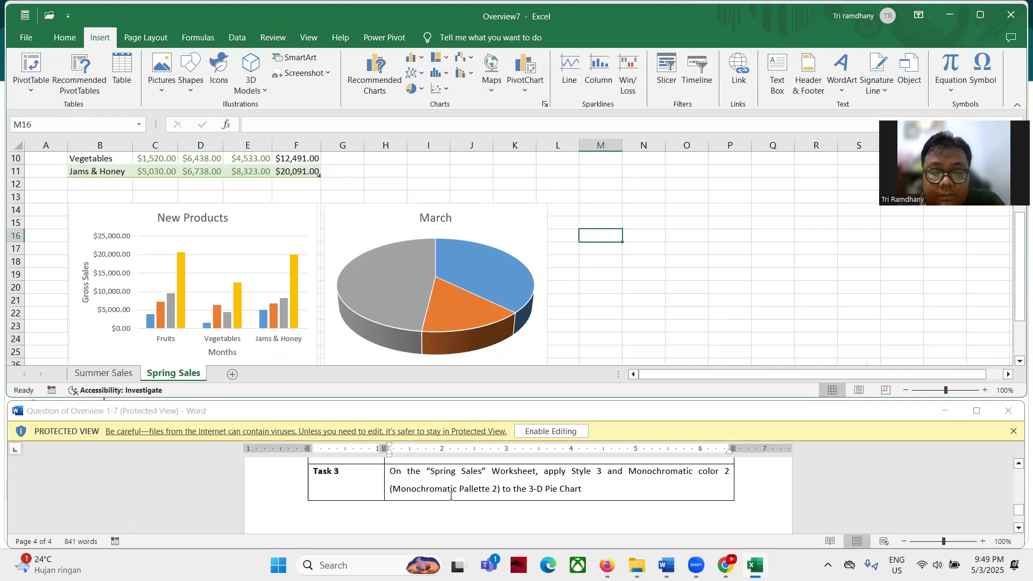
Give the March pie chart chart Style 3 and Monochromatic Palette 2 colours
left_click(526, 223)
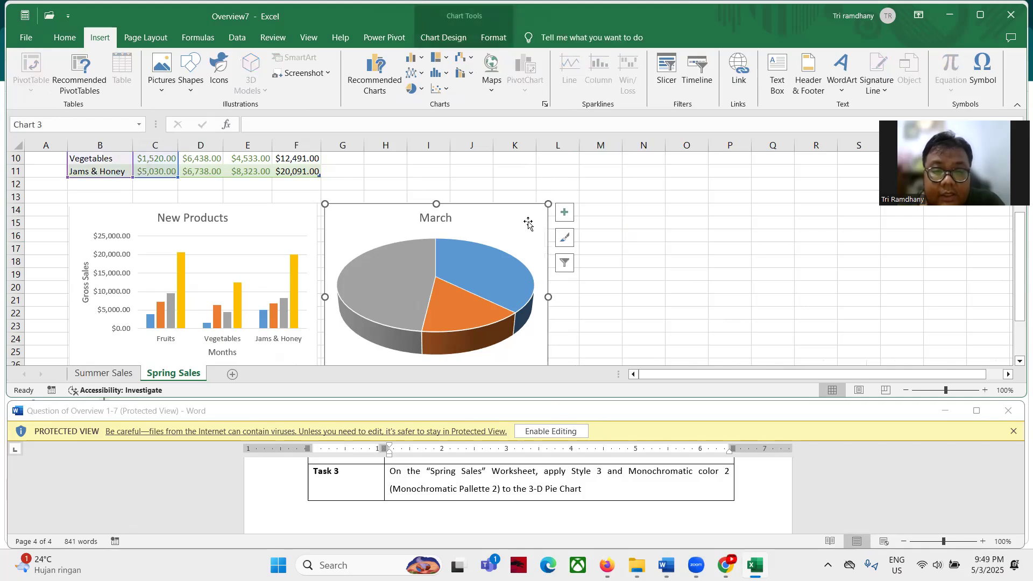
left_click(444, 38)
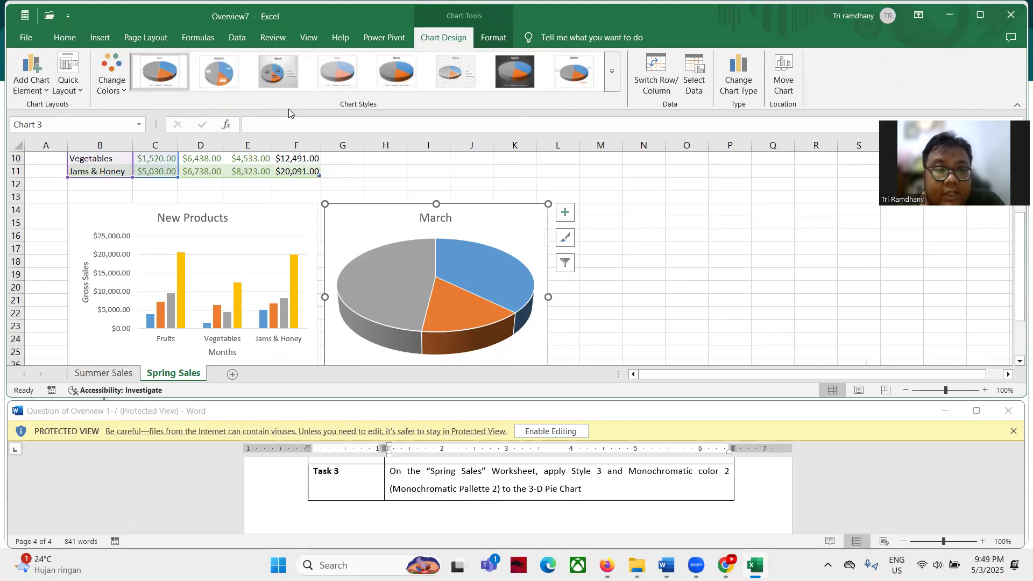
left_click(280, 80)
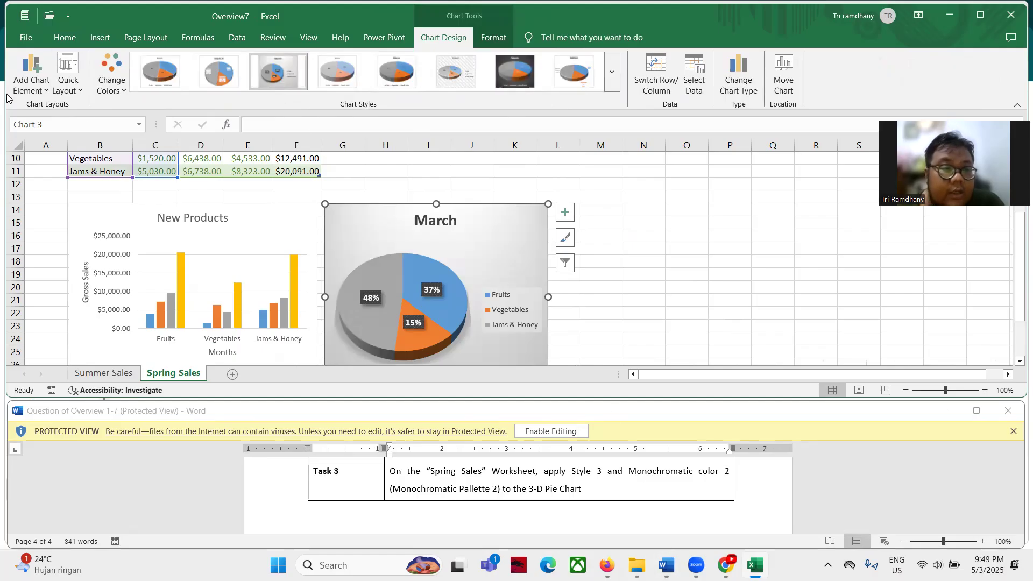
left_click(104, 92)
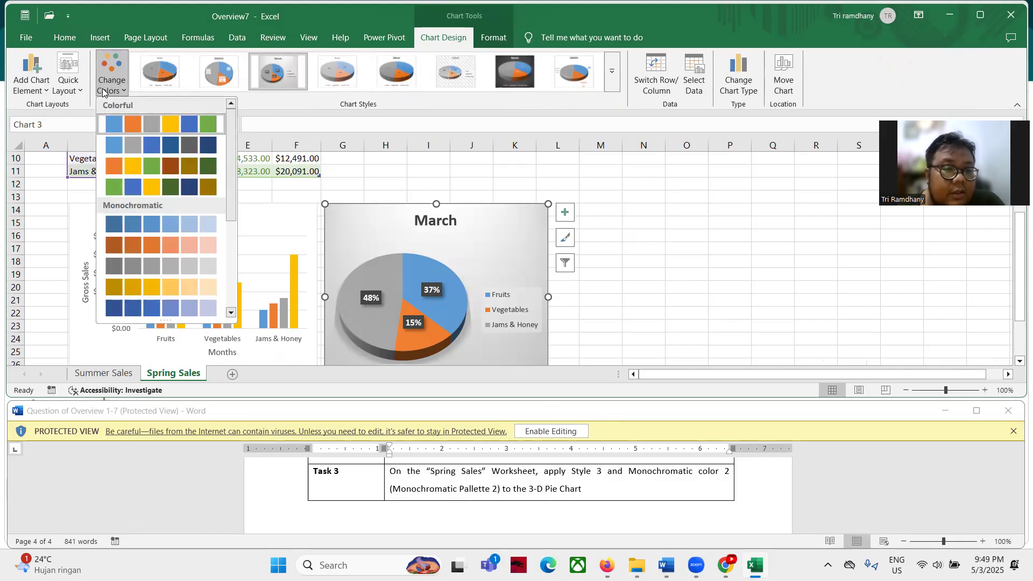
left_click(125, 245)
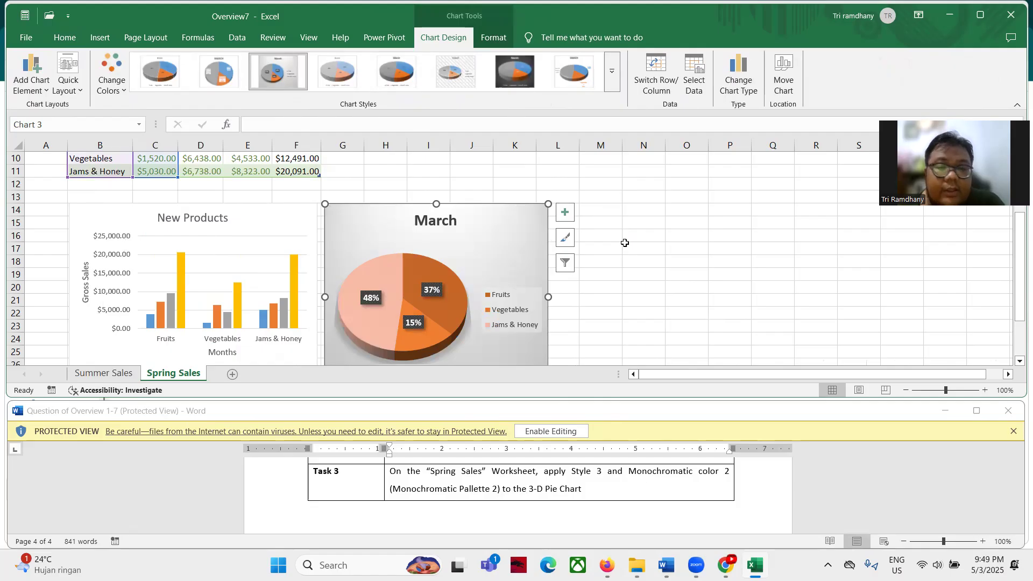
left_click(656, 245)
scroll(504, 471, "down", 2)
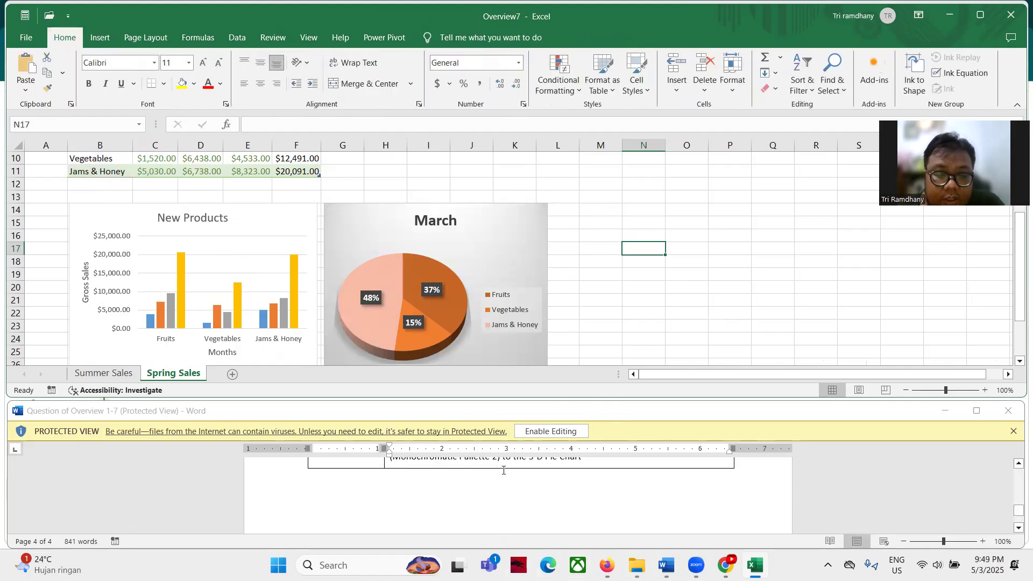
scroll(504, 470, "up", 5)
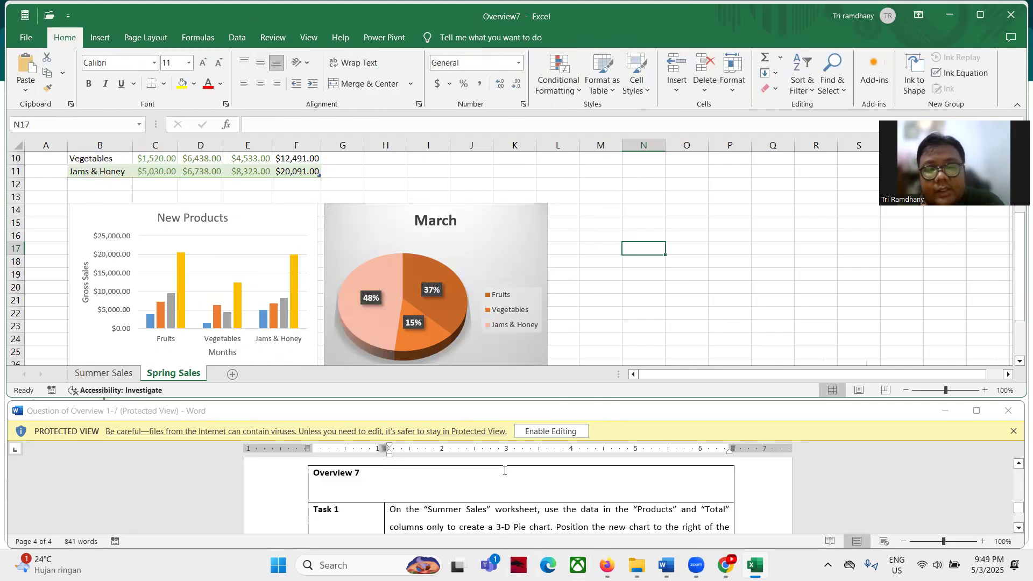